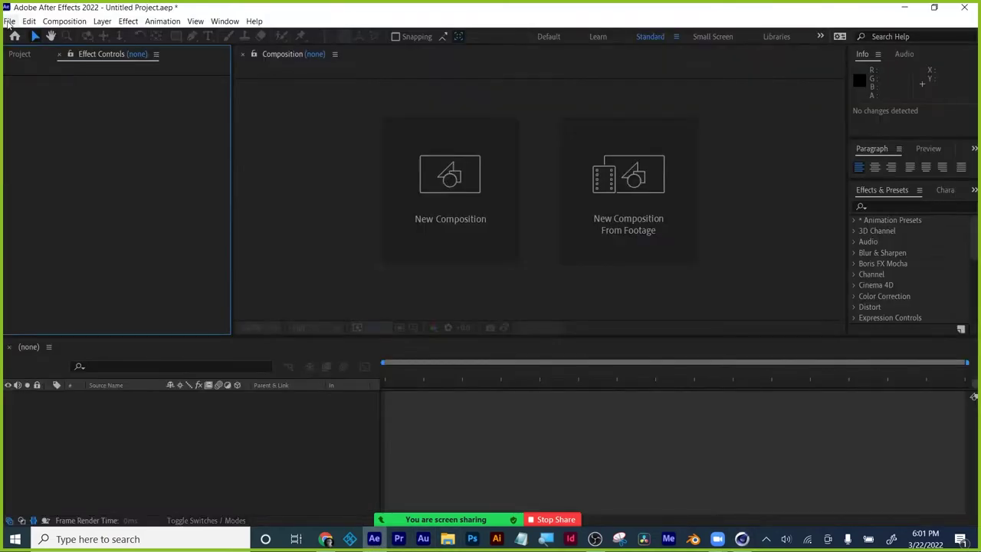
Create a new Maxon Cinema 4D file, test.c4d, from After Effects' File > New menu
left_click(9, 21)
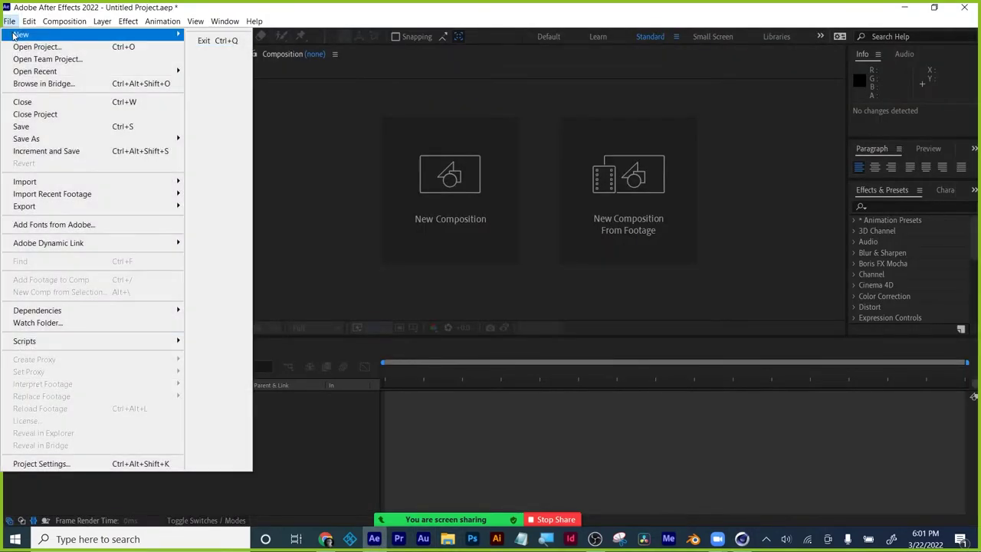
mouse_move(23, 35)
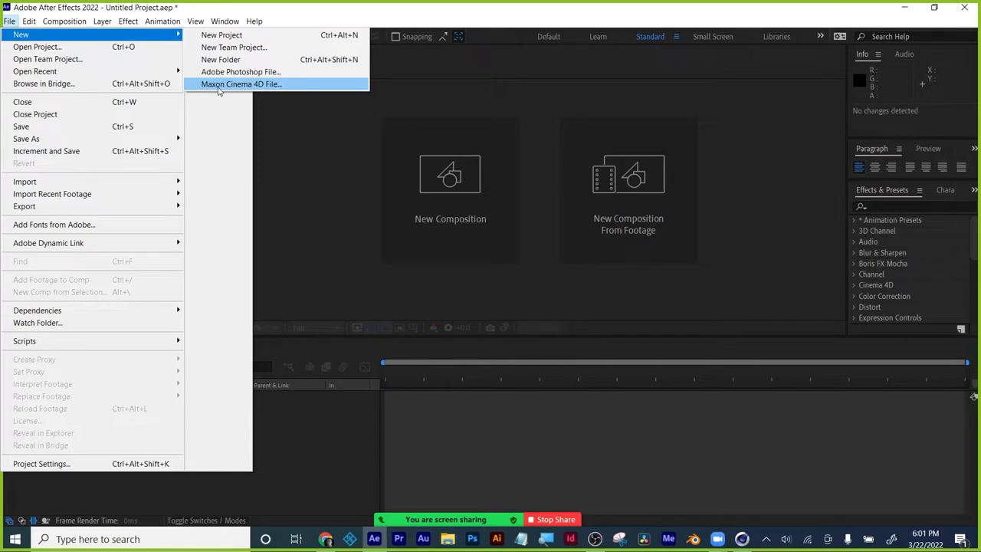
left_click(414, 6)
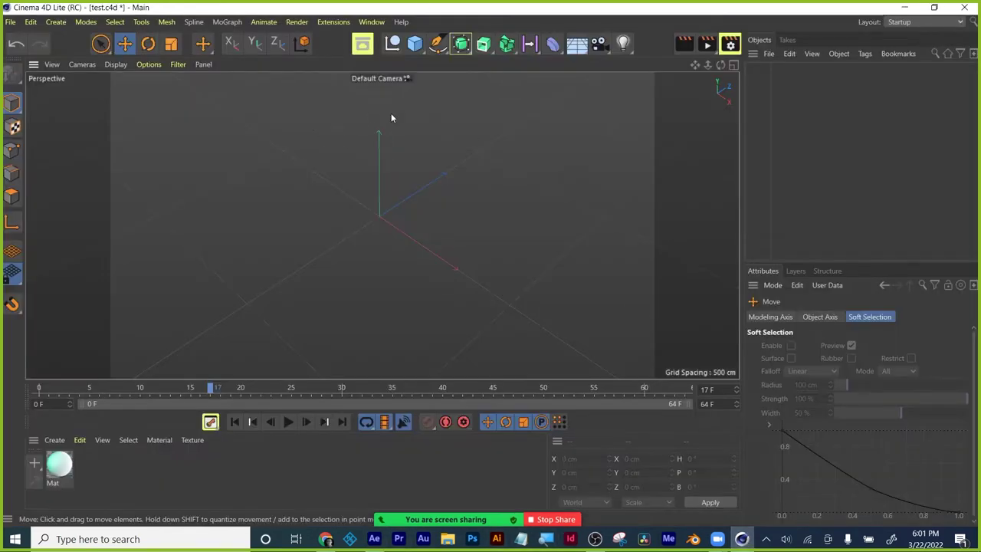
Add a cube to the scene in the single perspective view
left_click(415, 43)
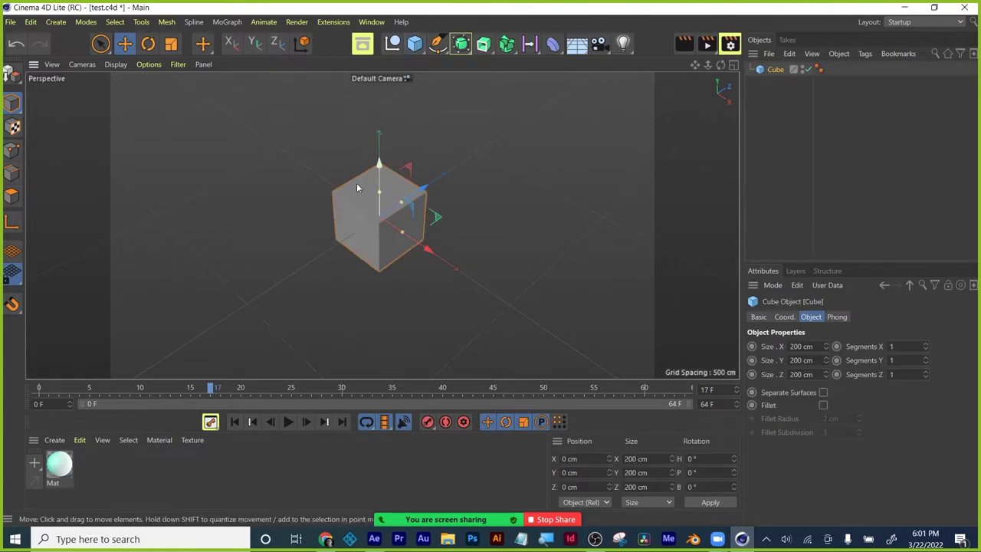
middle_click(391, 292)
left_click(284, 121)
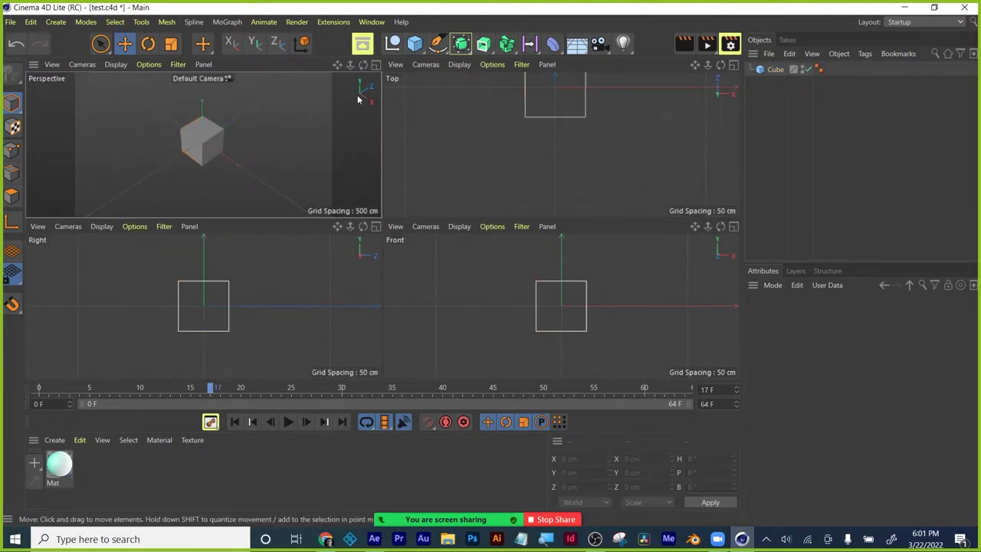
left_click(375, 64)
key("ctrl+z")
Add an Array generator and nest the Cube under it to form a ring
left_click(461, 43)
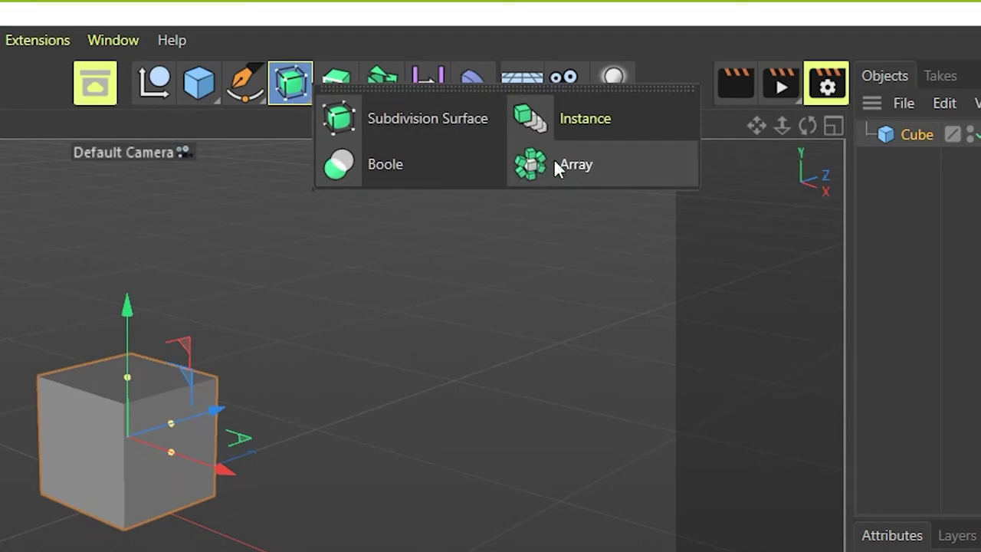
left_click(553, 161)
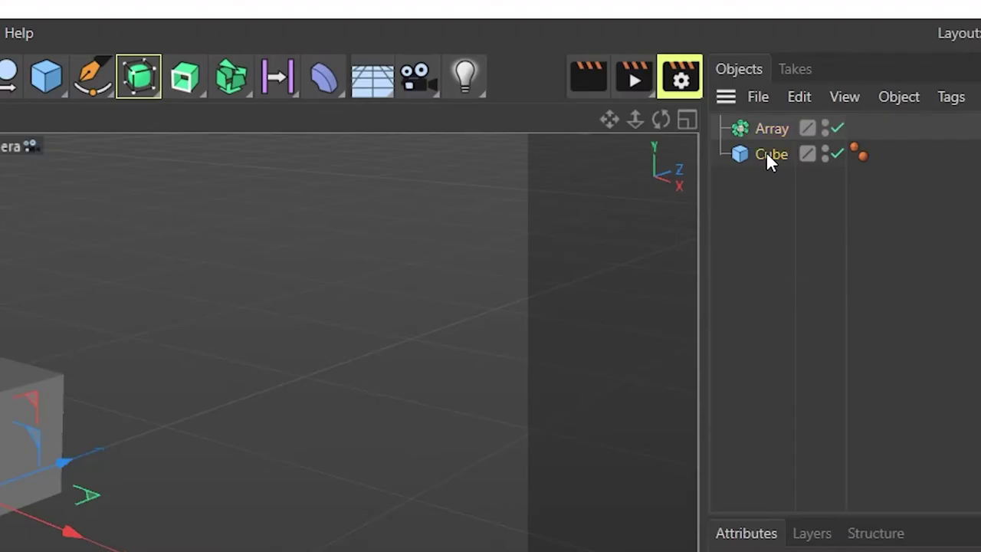
left_click_drag(767, 152, 769, 131)
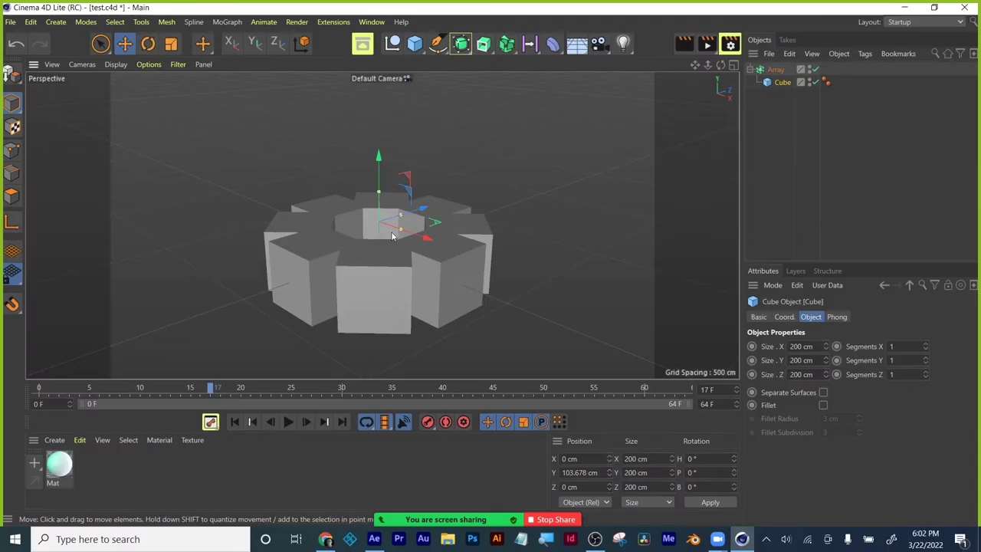
Rewind the timeline to frame 0 with the cube ring framed in the viewport
left_click_drag(394, 238, 396, 281, "alt")
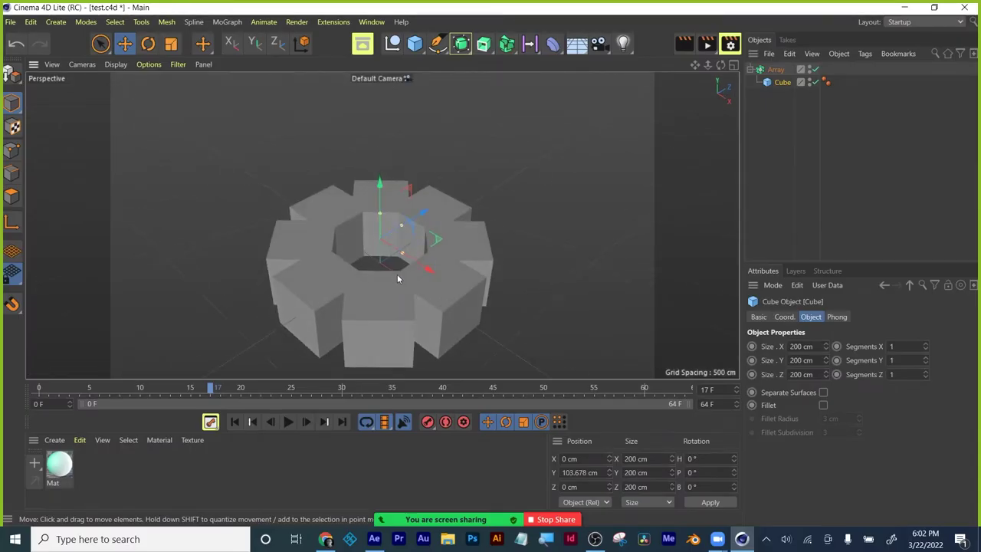
middle_click_drag(397, 279, 409, 210, "alt")
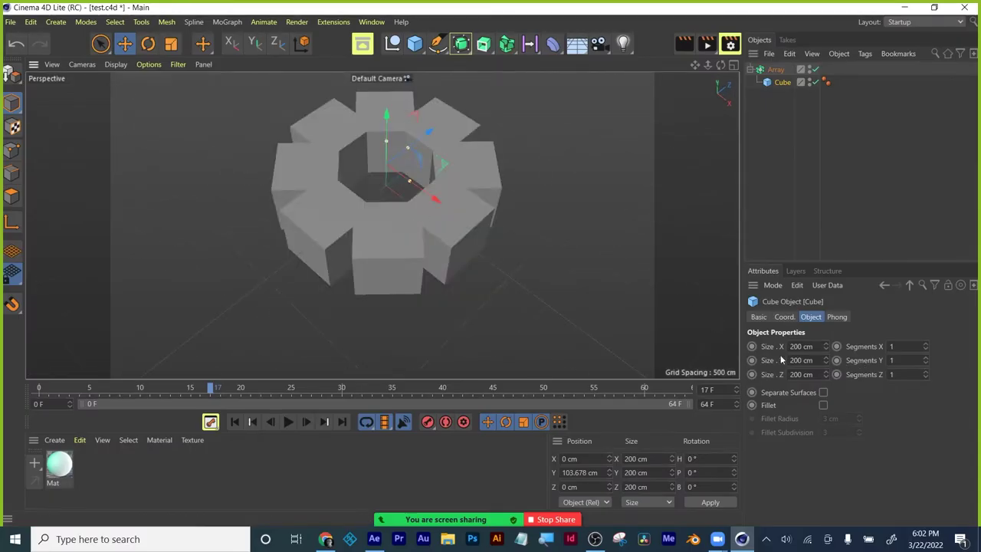
left_click(31, 393)
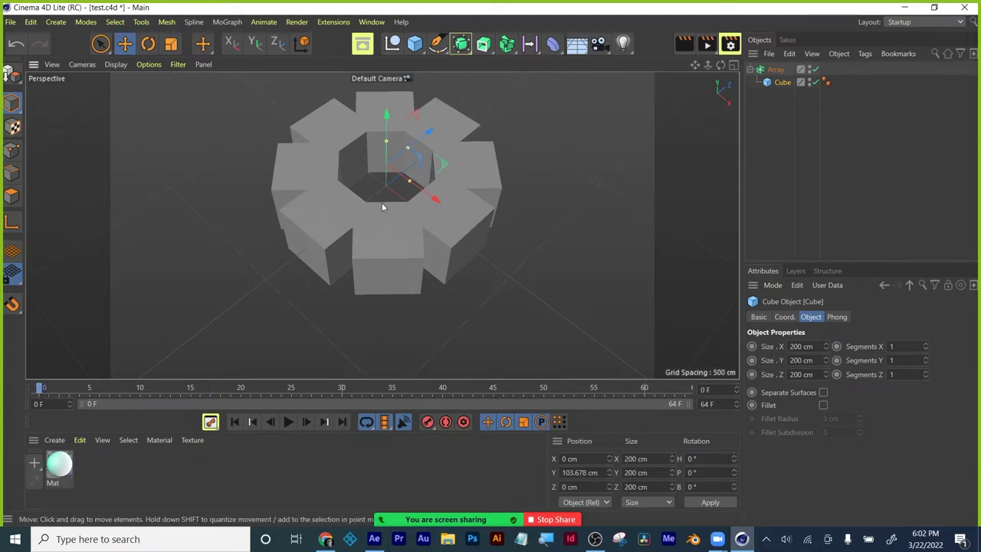
middle_click_drag(385, 204, 386, 238, "alt")
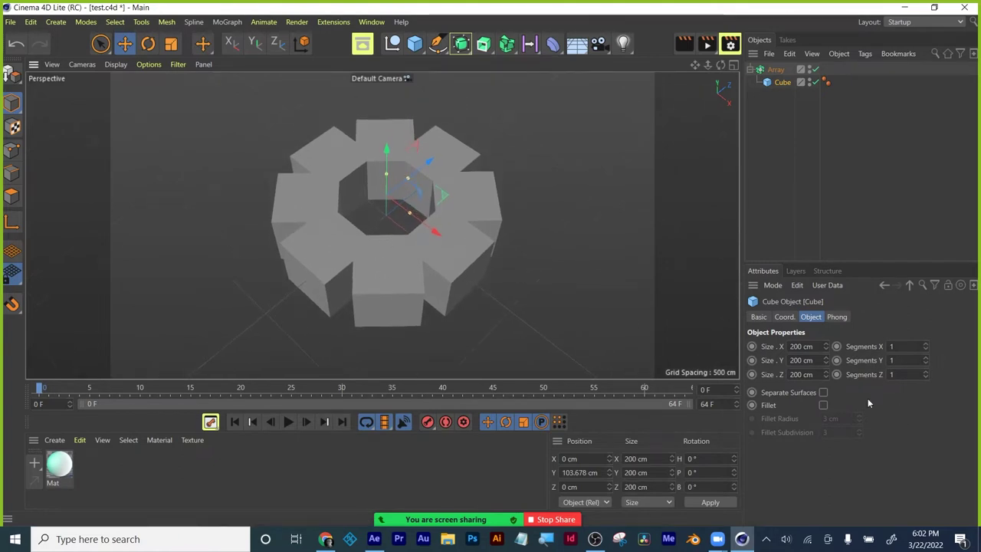
Select the Array and show its Coord. settings, keeping it at the origin
left_click(776, 69)
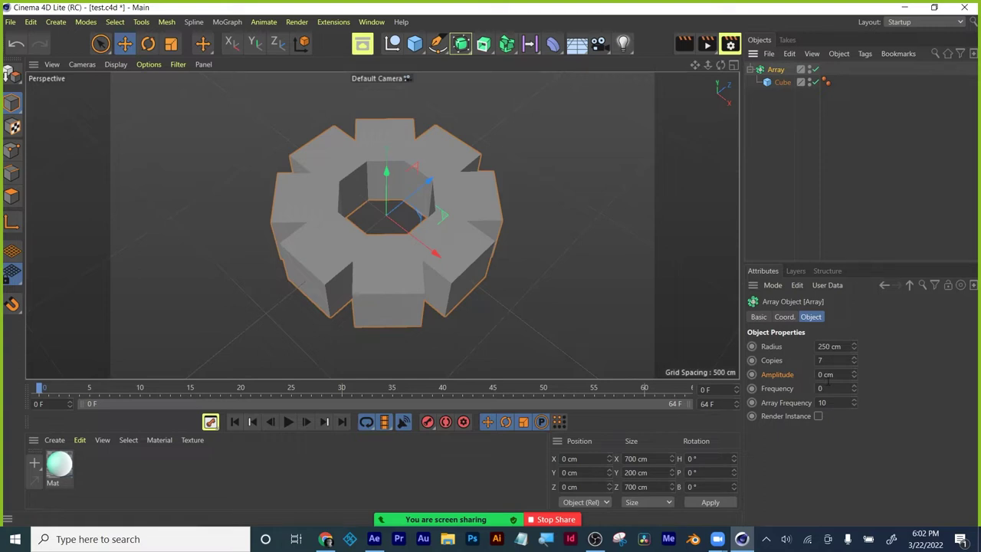
left_click(785, 316)
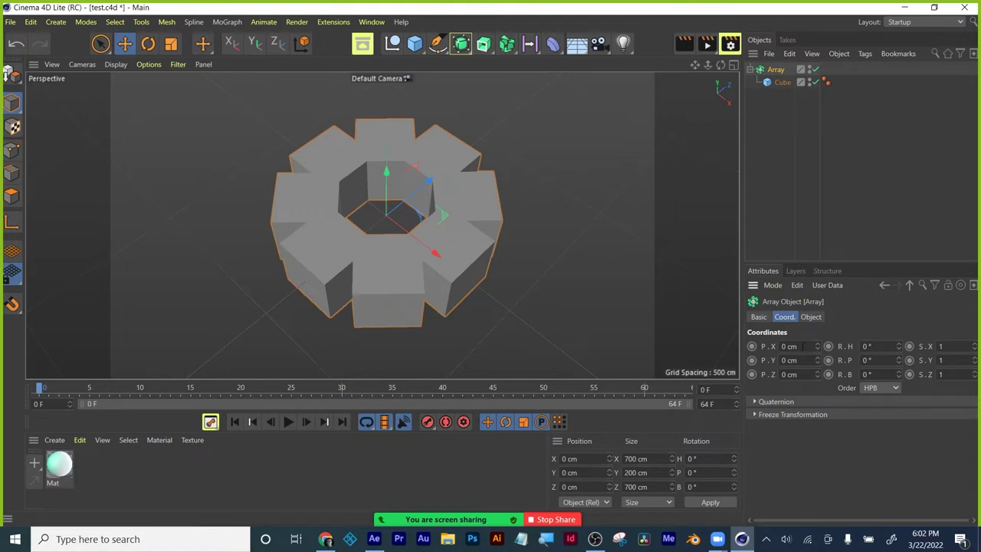
left_click_drag(817, 348, 816, 349)
key("ctrl+z")
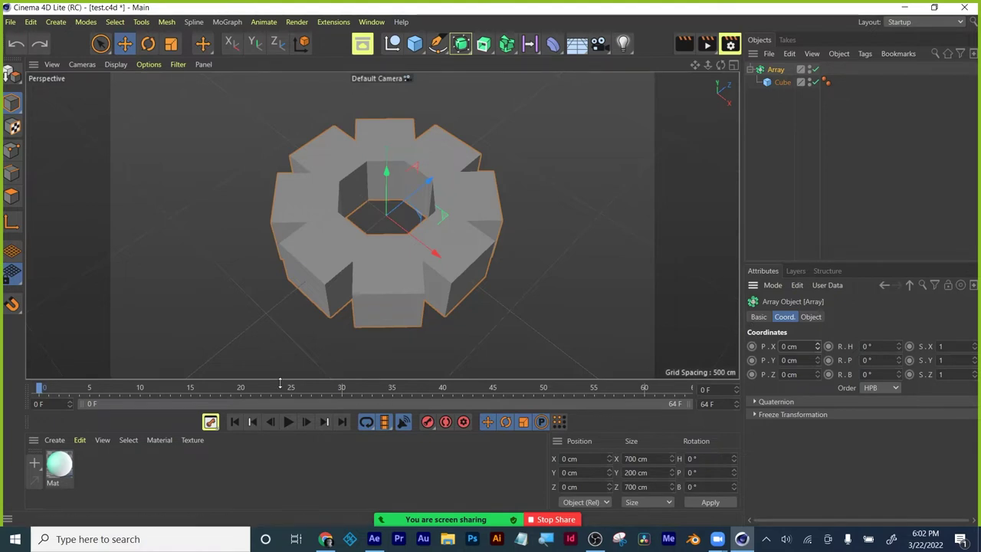
Bring back the Array's Object properties in the Attributes panel
left_click(822, 271)
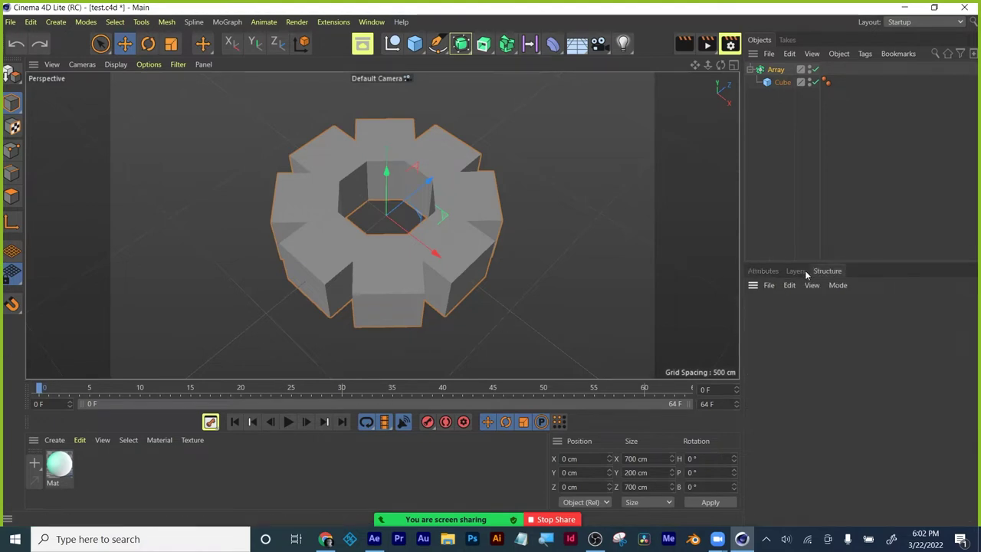
left_click(797, 271)
left_click(761, 271)
left_click(797, 284)
key("Escape")
left_click(811, 317)
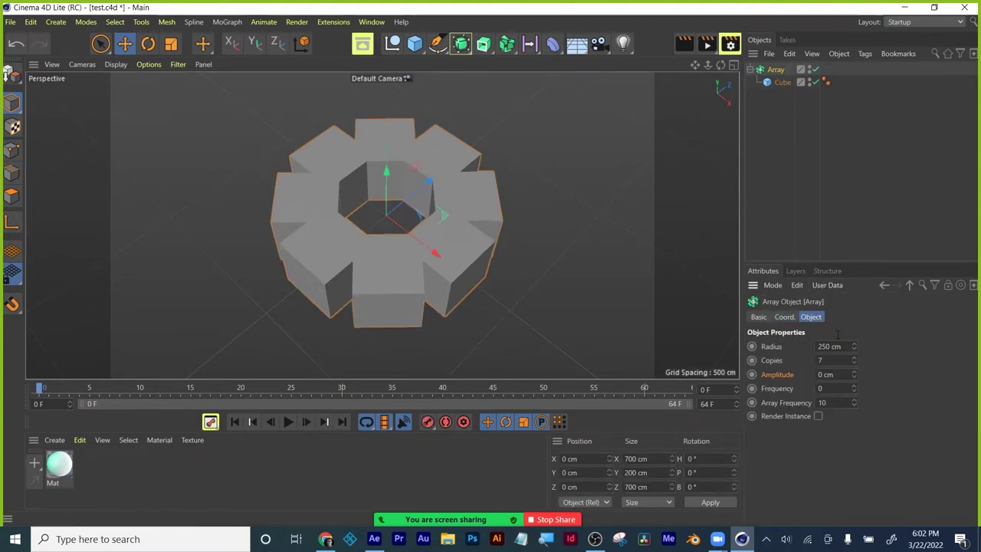
Keyframe the Array Radius at 250 cm on frame 0 and 700 cm on frame 16
left_click(753, 346)
left_click_drag(44, 390, 204, 389)
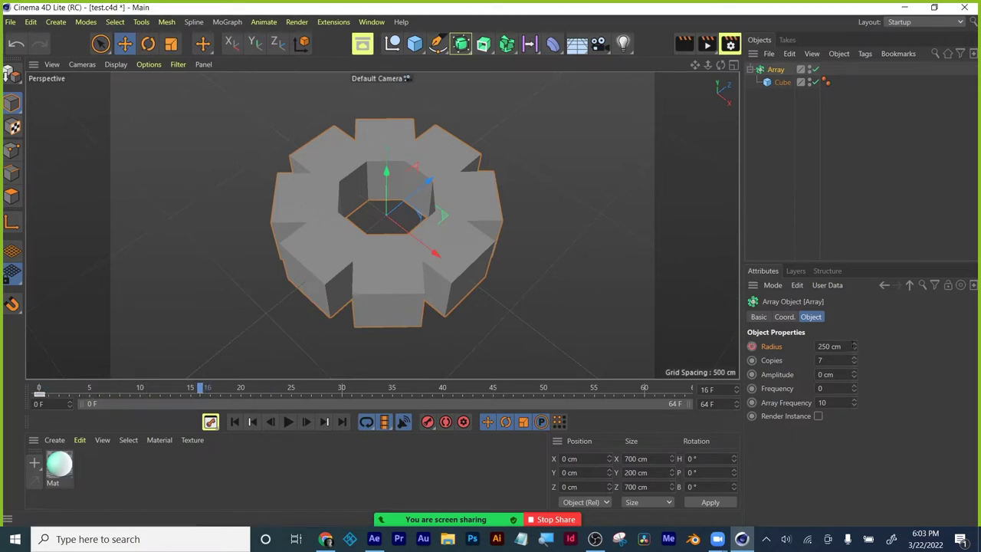
left_click_drag(853, 349, 881, 346)
double_click(823, 347)
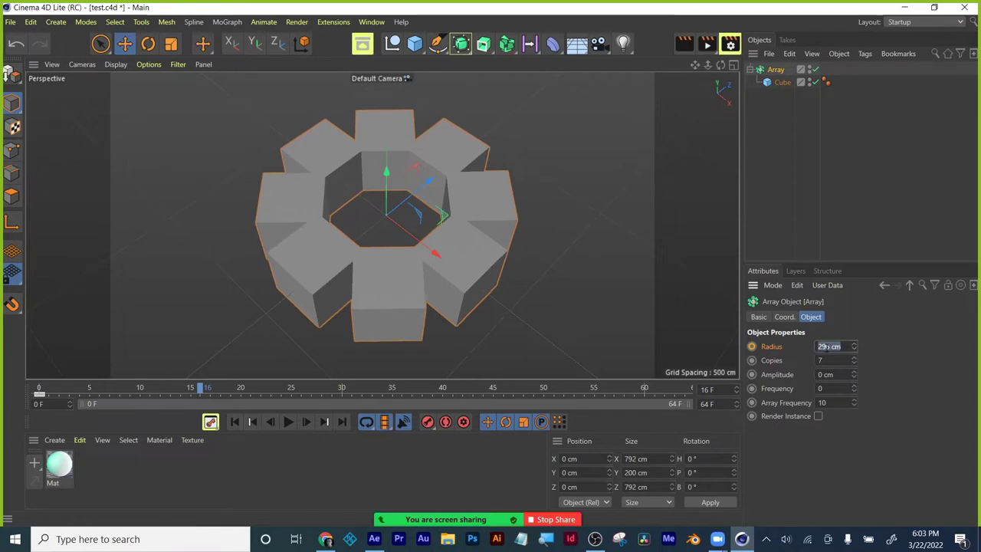
type("1600")
key("Return")
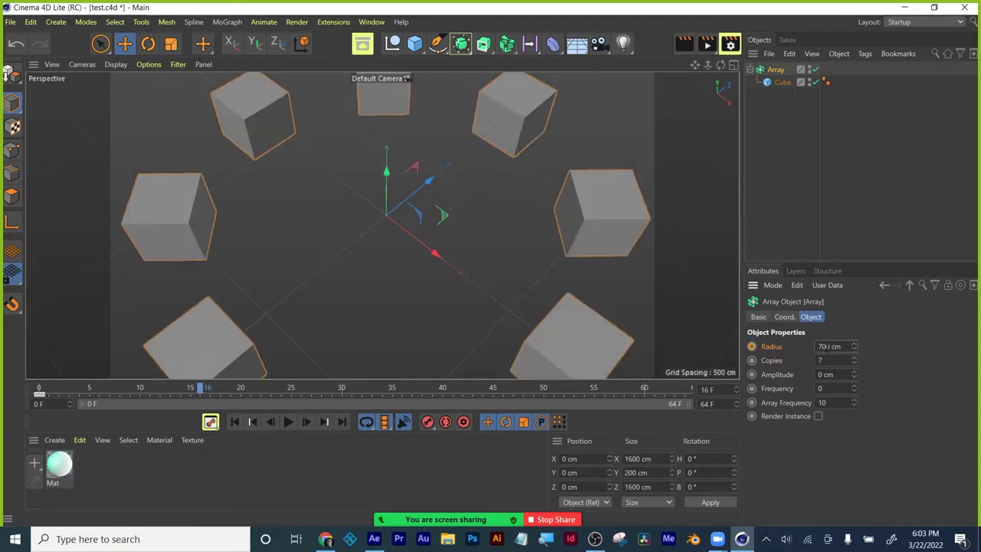
left_click(752, 346)
left_click_drag(205, 390, 125, 392)
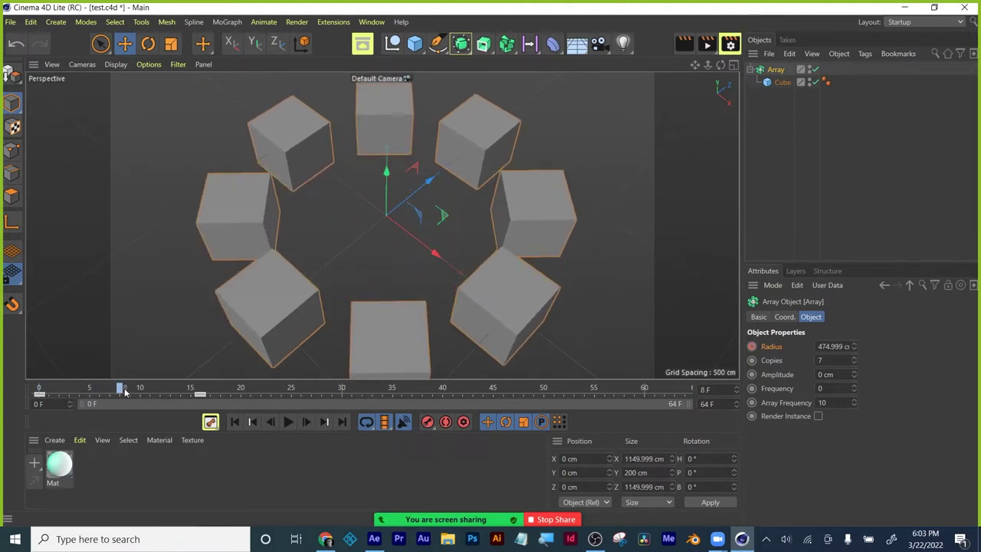
Keyframe Amplitude at 0 cm, then at a raised value on frame 23, and preview
left_click(752, 374)
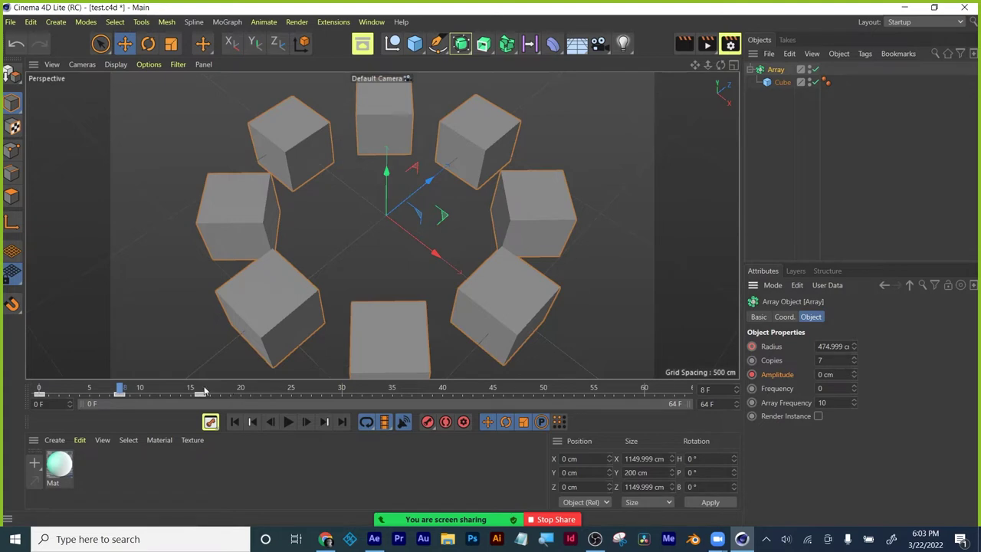
left_click_drag(123, 392, 272, 392)
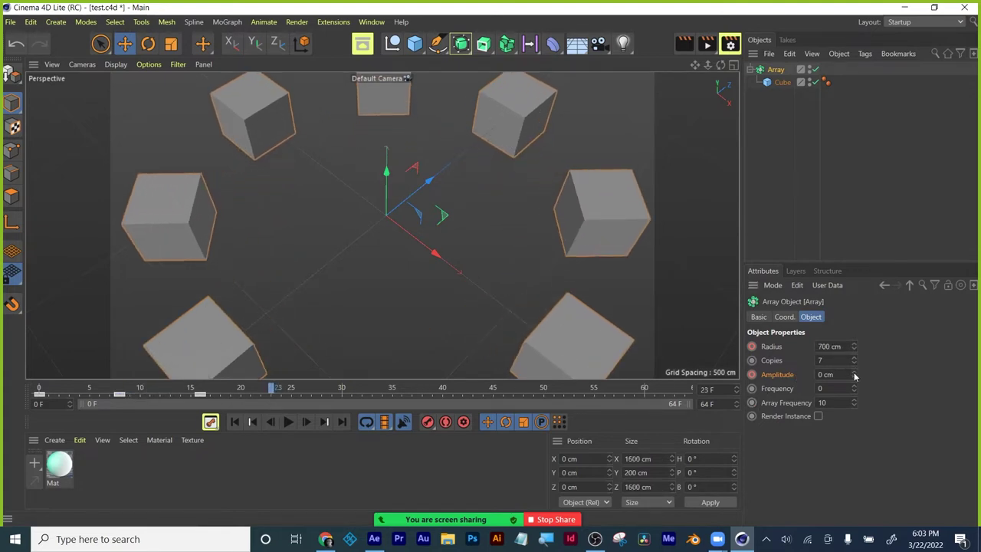
mouse_move(855, 376)
left_mouse_down()
mouse_move(856, 360)
mouse_move(855, 374)
left_mouse_up()
left_click(752, 374)
left_click_drag(275, 391, 156, 381)
Keyframe the Array's R.P pitch rotation at 175° on frame 23
left_click(786, 317)
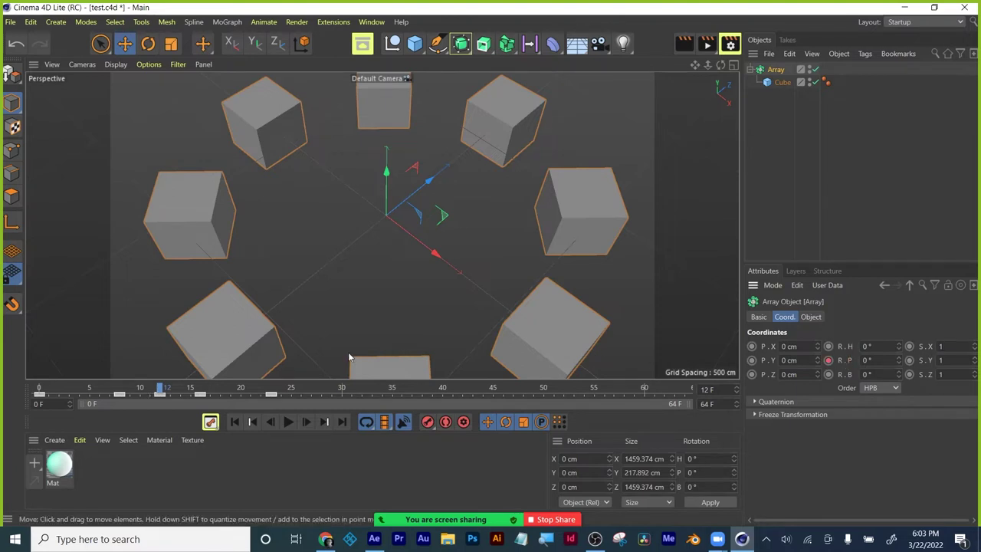
left_click_drag(160, 388, 274, 391)
left_click_drag(900, 360, 900, 364)
left_click(828, 360)
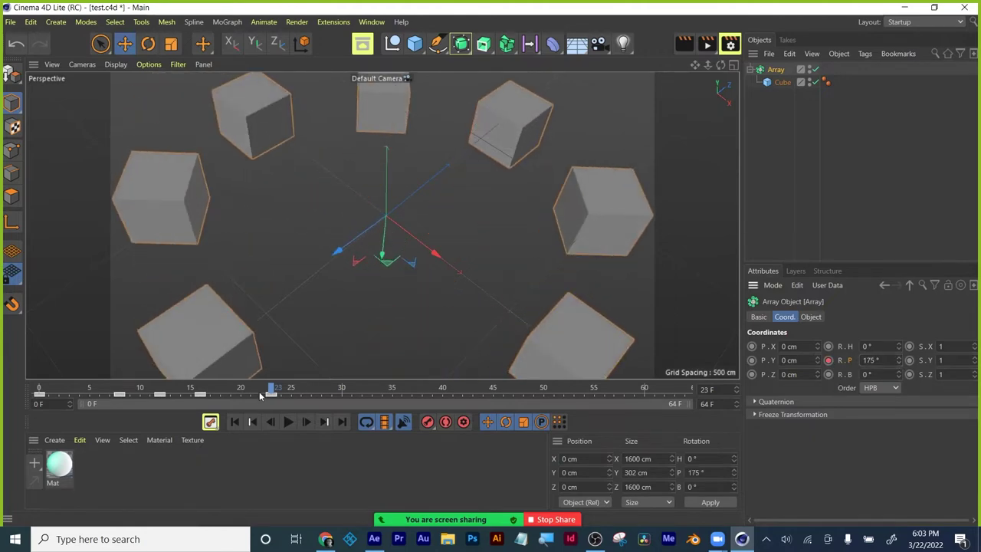
Play the animation from the start, then go to frame 30 and select the Cube too
left_click(234, 421)
left_click(288, 422)
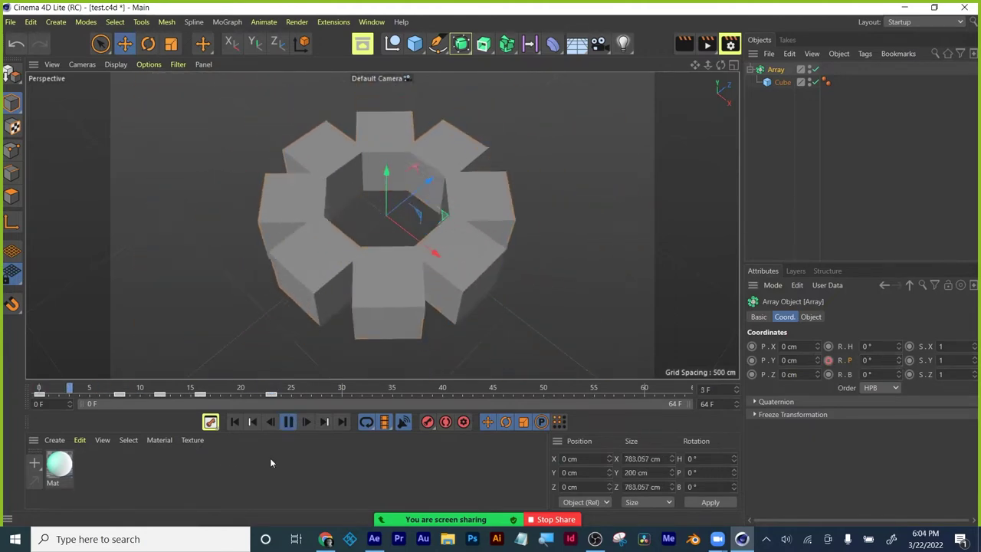
left_click(287, 421)
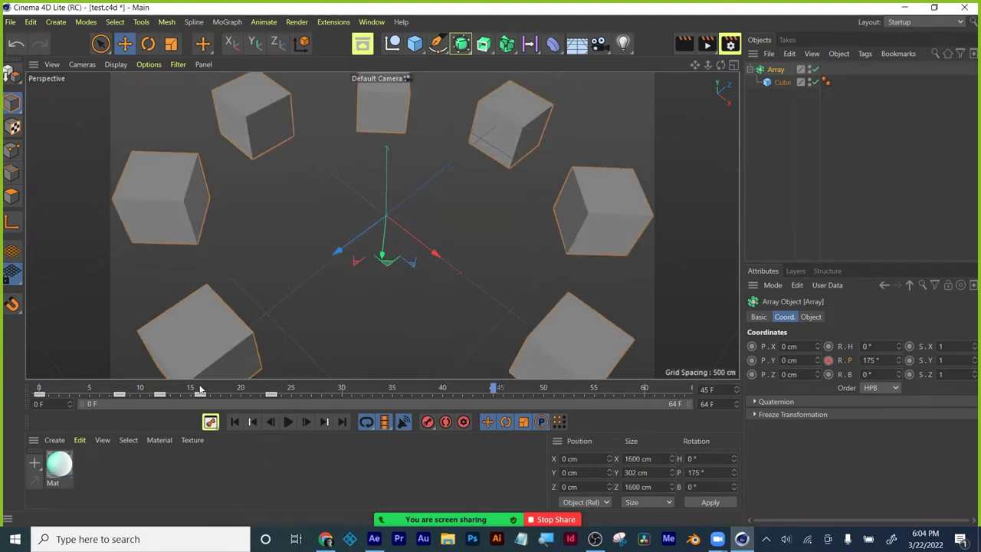
left_click_drag(199, 391, 343, 391)
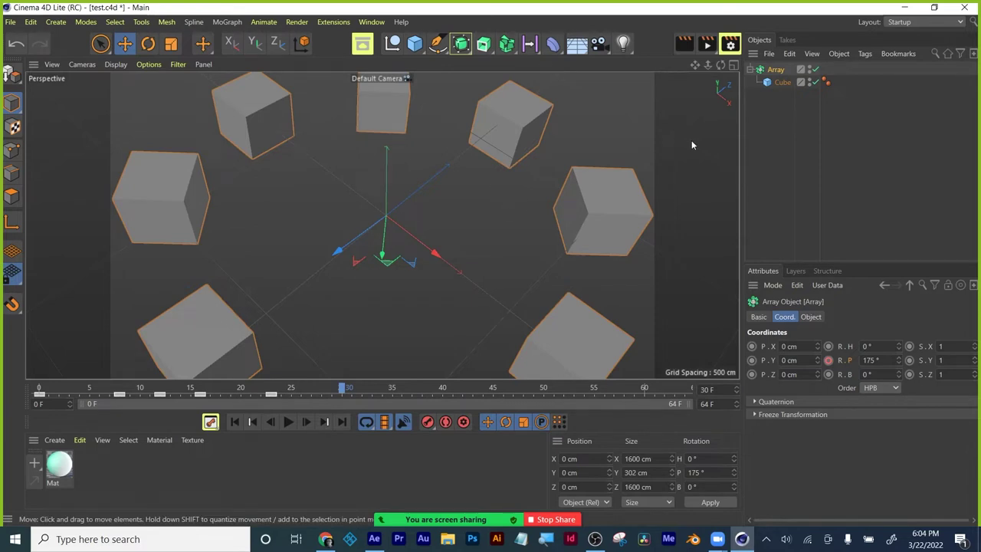
left_click(782, 82, "shift")
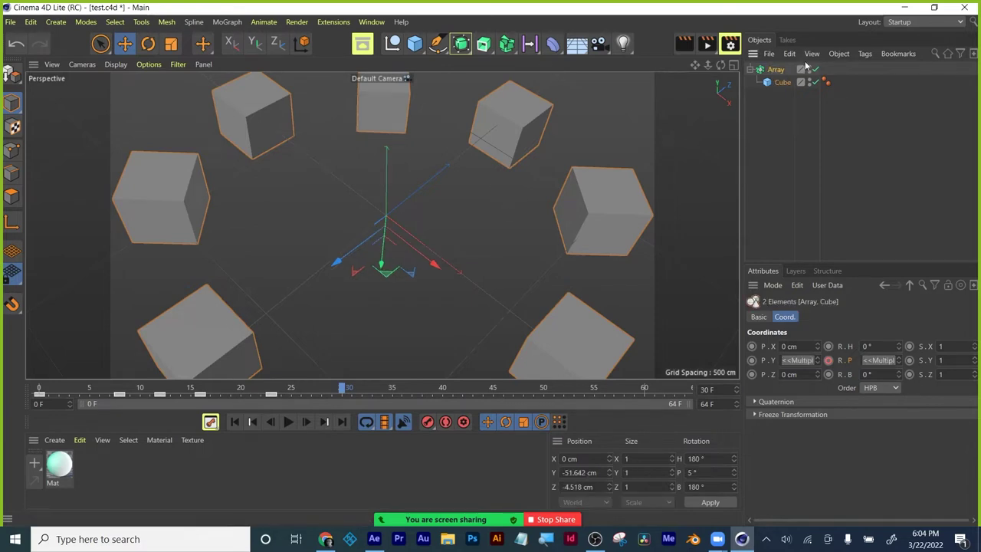
Delete the selected Array and Cube, leaving the scene empty
key("Delete")
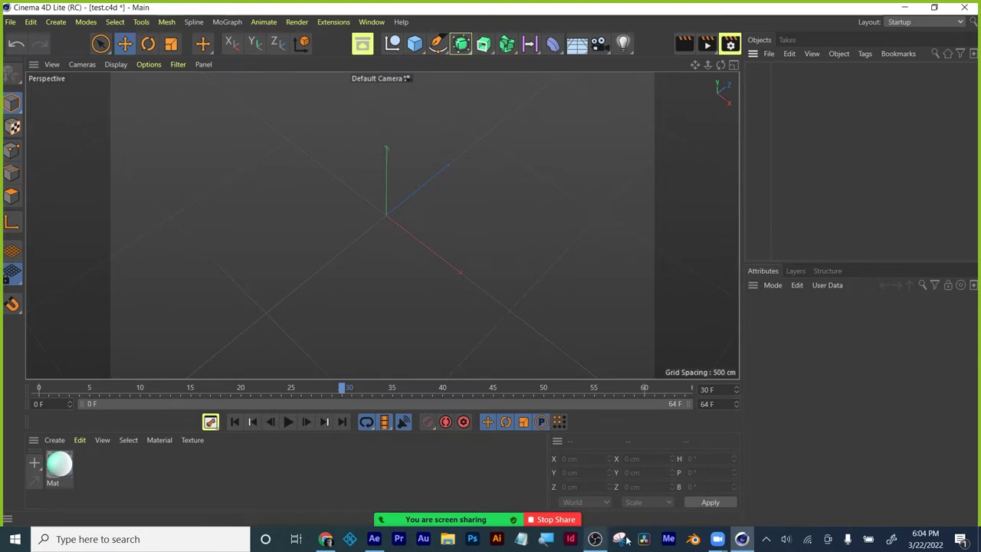
mouse_move(742, 538)
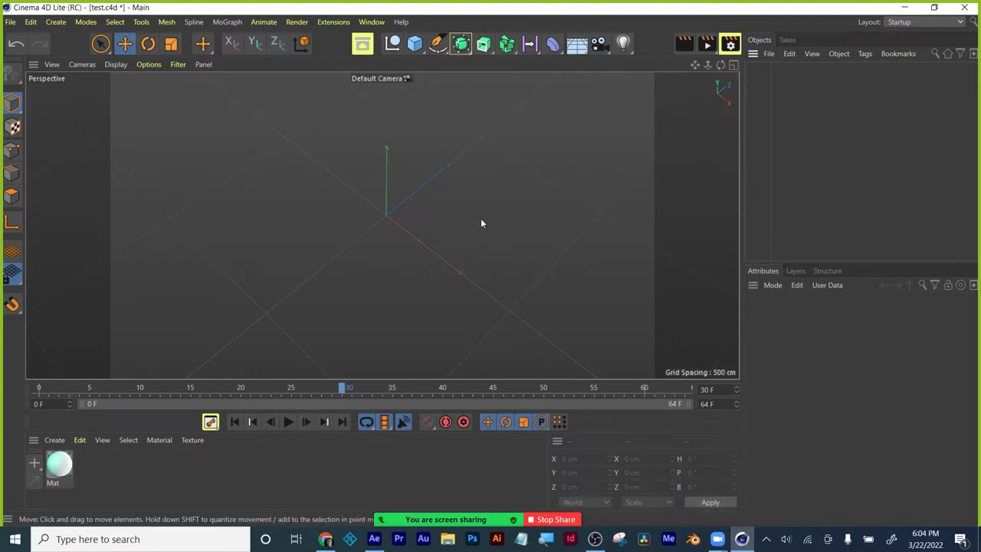
Switch the viewport to the Front camera view
left_click(90, 66)
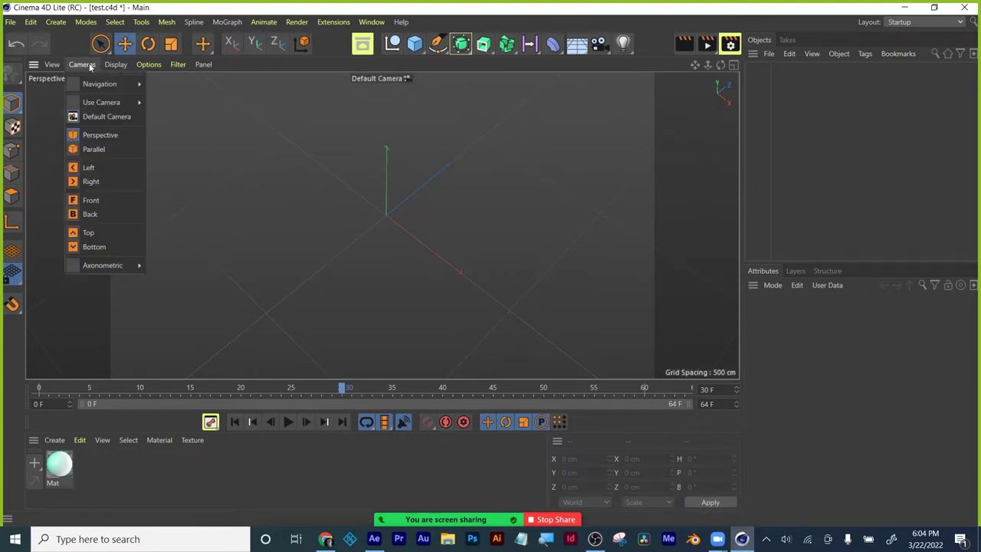
left_click(89, 200)
scroll(322, 244, "down", 3)
scroll(284, 226, "up", 5)
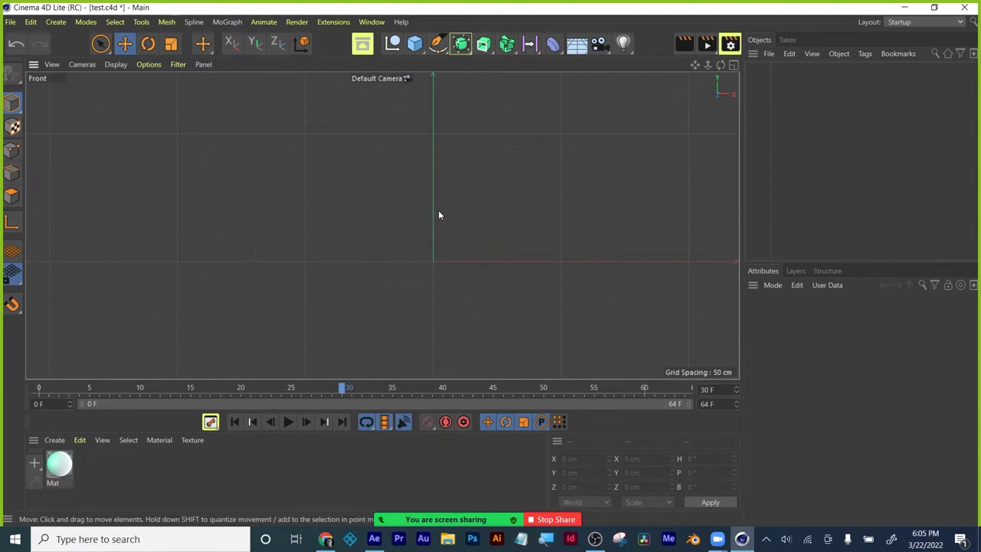
Draw a wavy Bezier spline with the Spline Pen that ends in a loop on the right
left_click(438, 44)
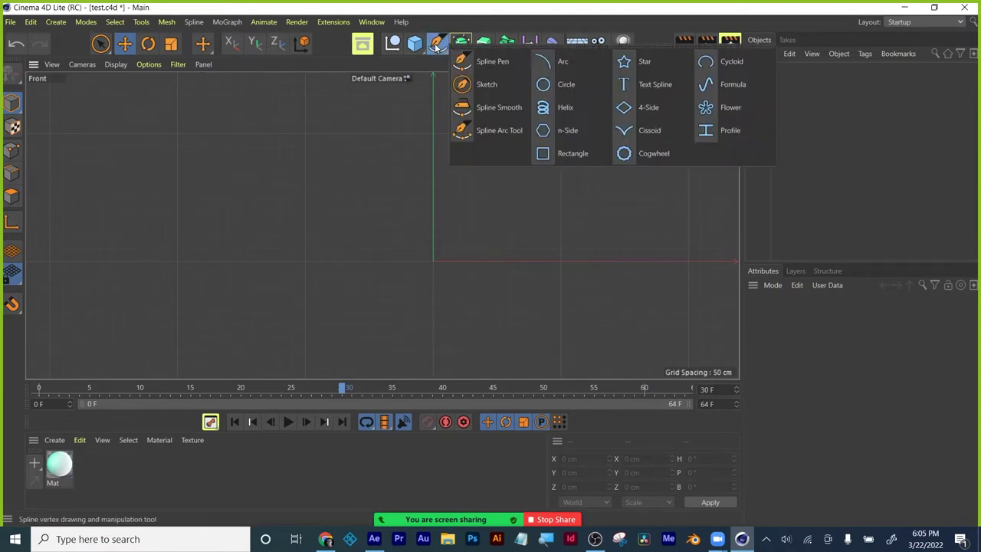
left_click(463, 61)
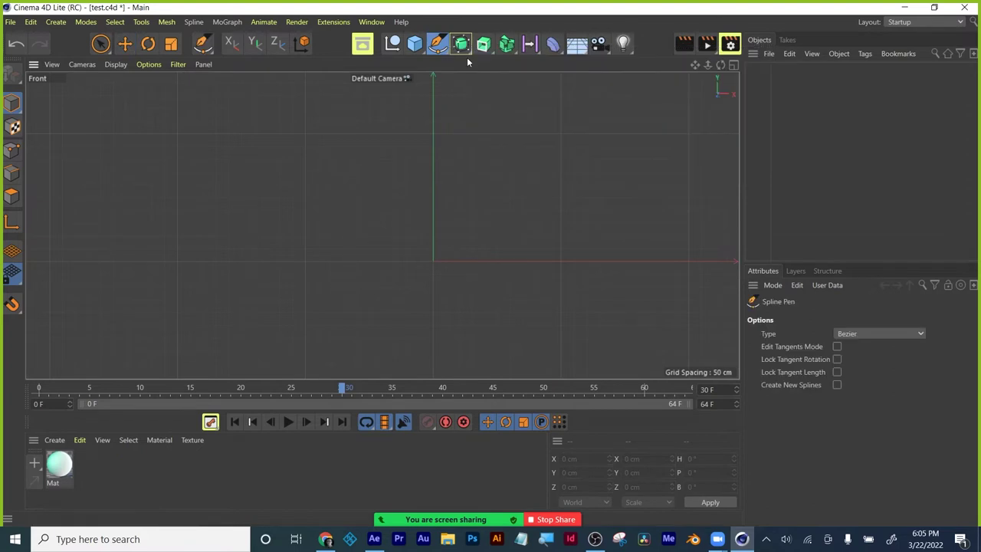
left_click(160, 254)
left_click(221, 178)
left_click_drag(253, 244, 272, 261)
left_click(327, 208)
left_click_drag(383, 157, 433, 216)
left_click_drag(460, 274, 494, 271)
left_click_drag(524, 188, 615, 202)
left_click_drag(623, 304, 565, 300)
left_click_drag(511, 252, 666, 124)
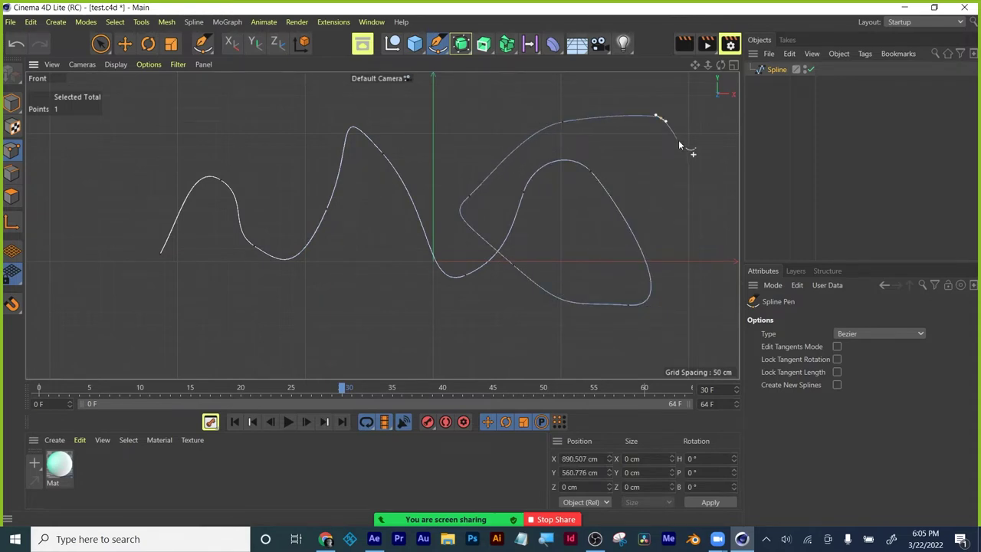
Finish the spline and test a Render View preview, then clear it
key("Escape")
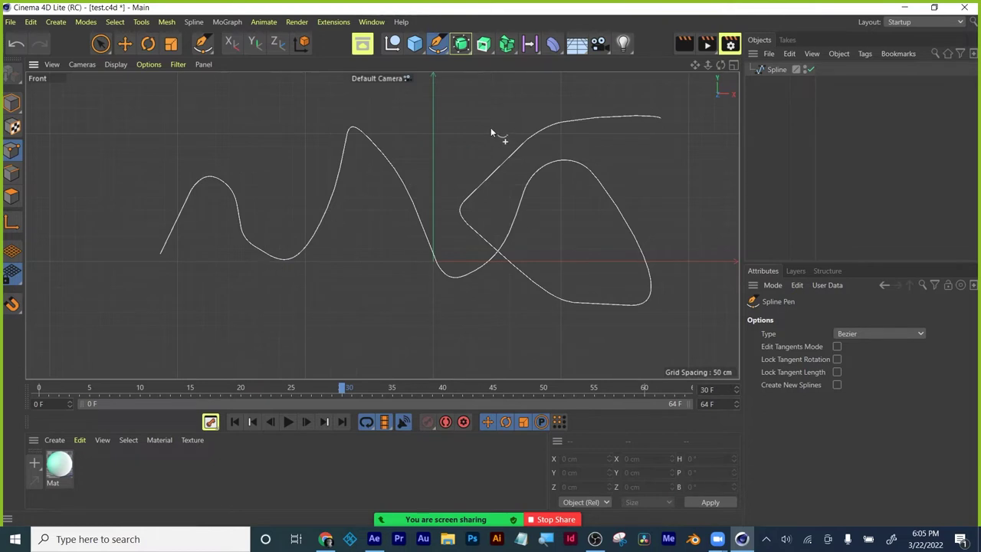
left_click(685, 44)
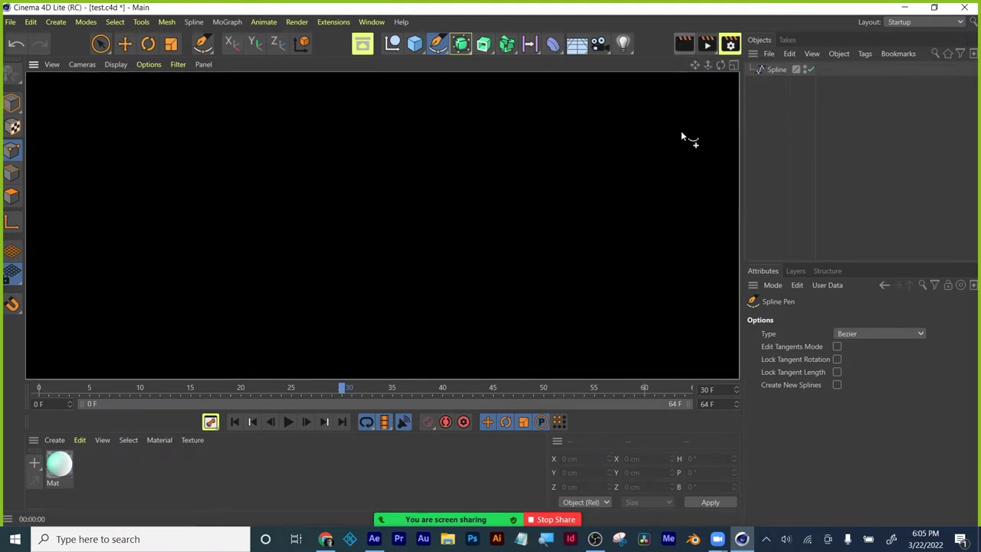
left_click(688, 131)
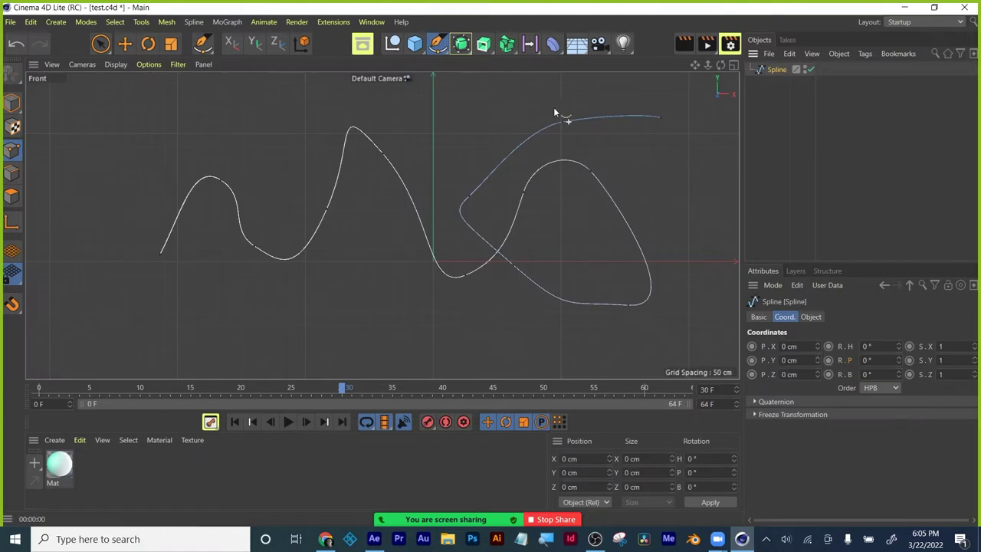
Wrap the Spline in a new Sweep object from the generator list
left_click(484, 47)
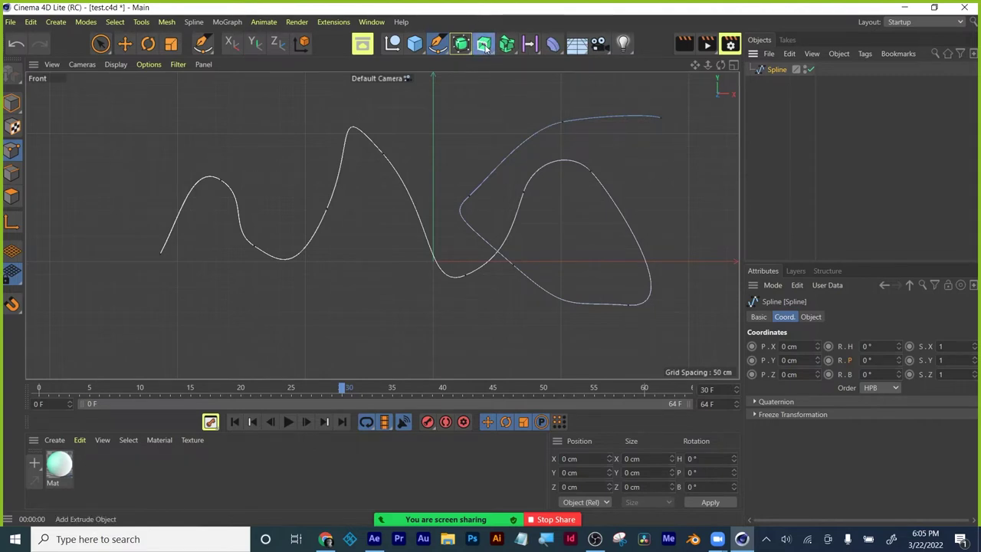
left_click(507, 44)
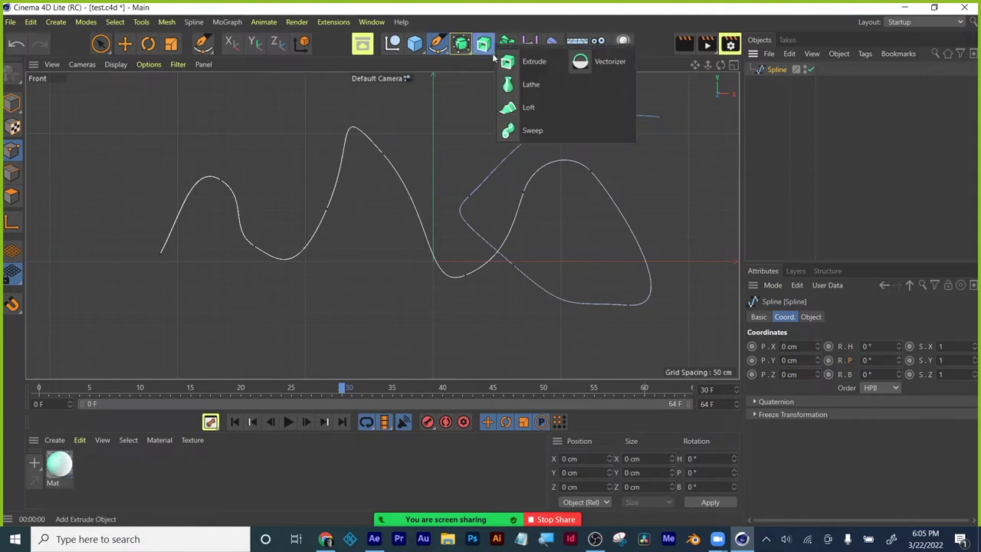
left_click(532, 132)
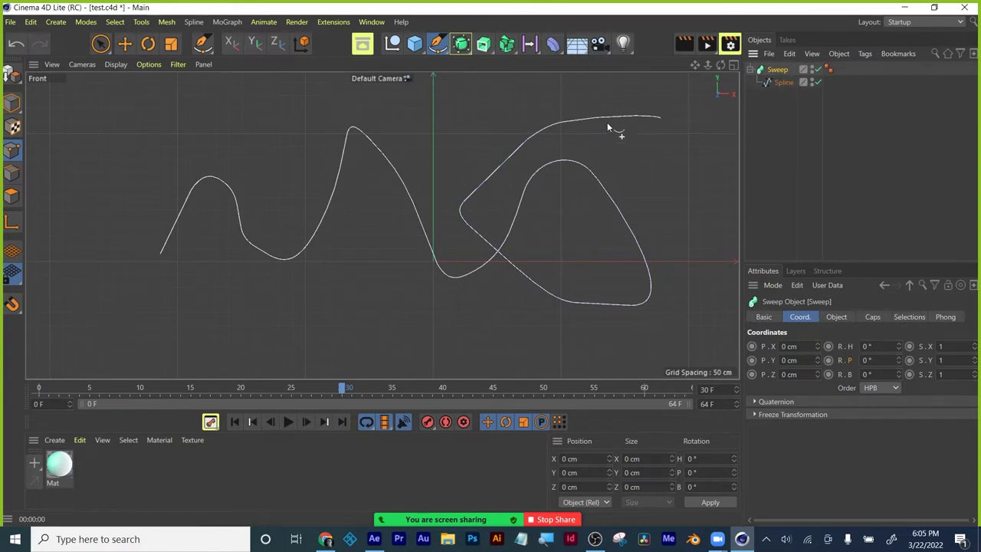
Add a Circle spline and place it in the Sweep above Spline as the profile
left_click(417, 47)
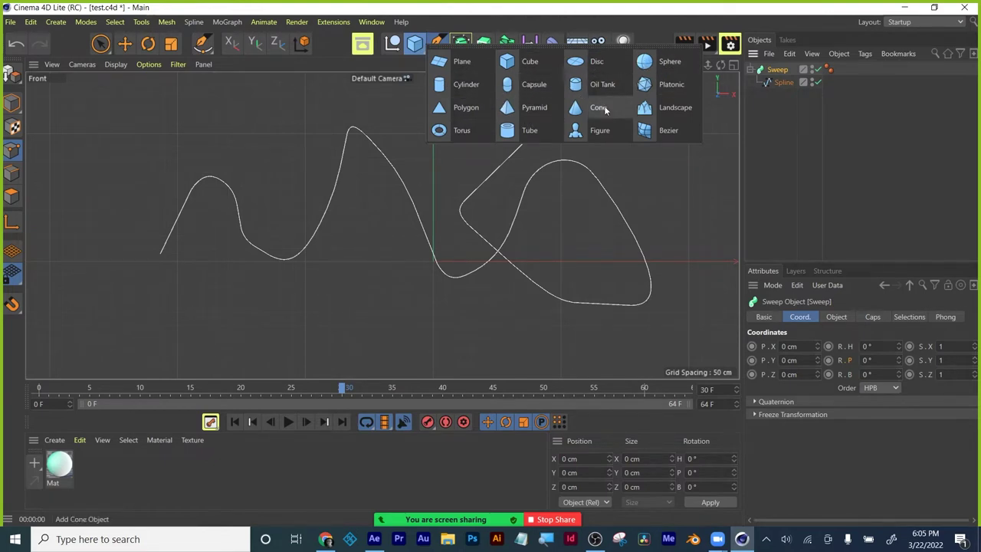
left_click(437, 44)
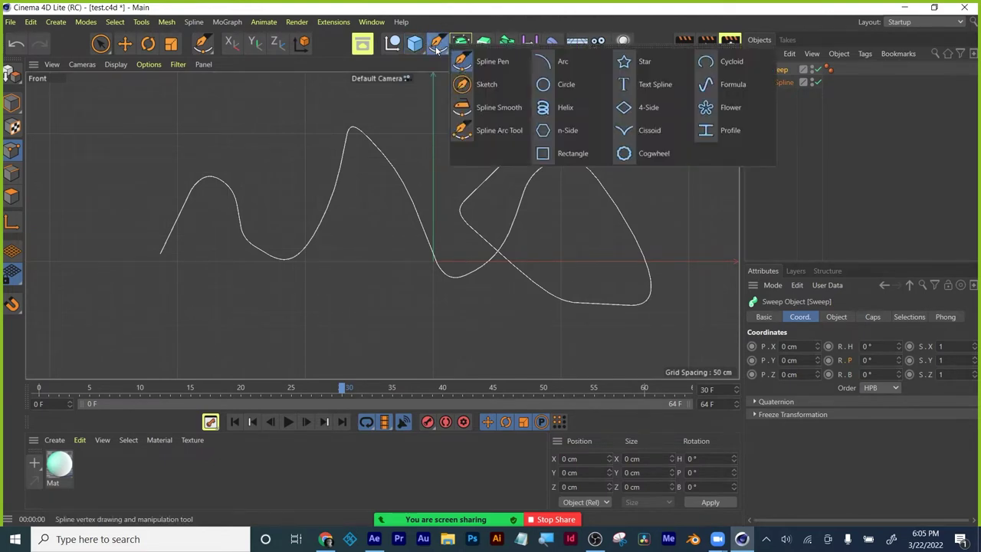
left_click(563, 84)
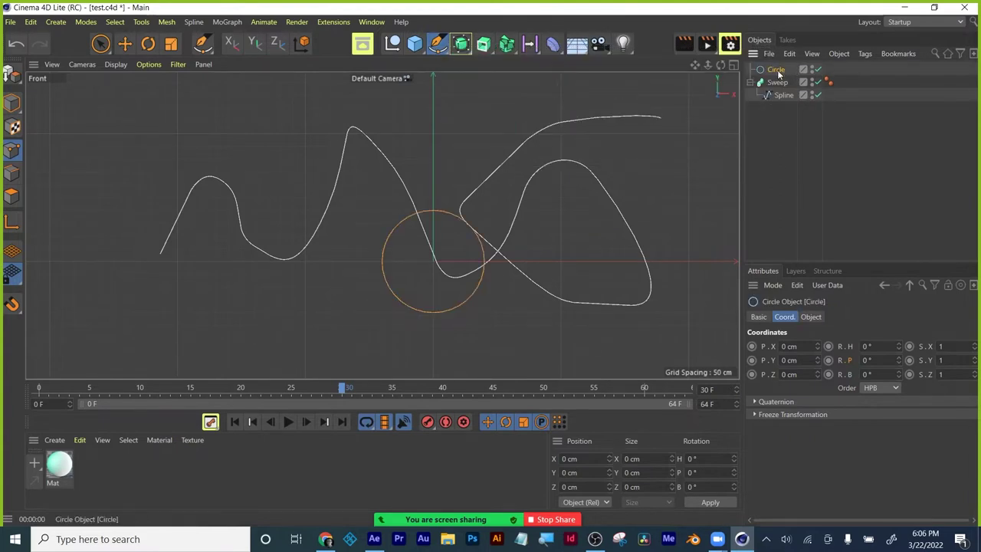
left_click_drag(779, 70, 781, 95)
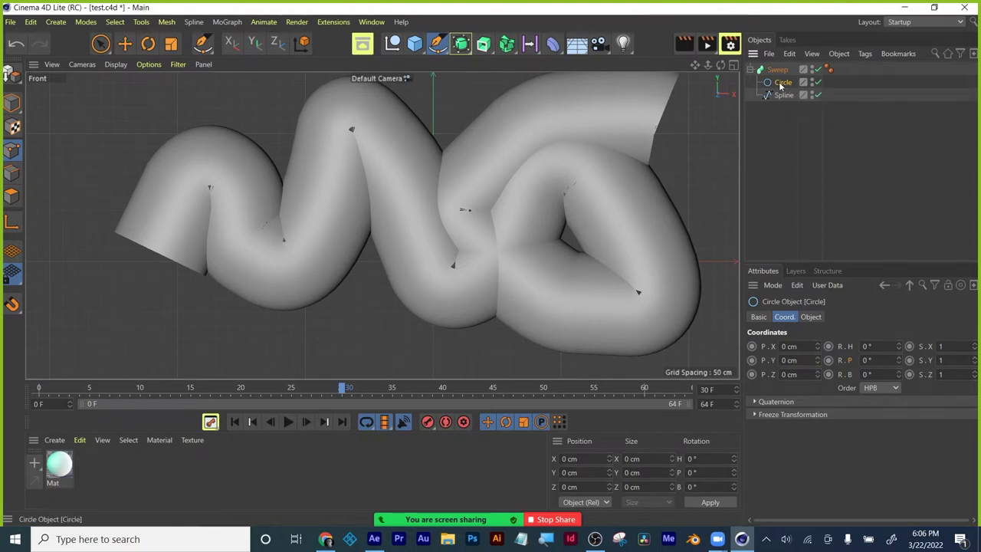
Set the Circle's radius to 20 cm to make a thin tube
left_click(810, 316)
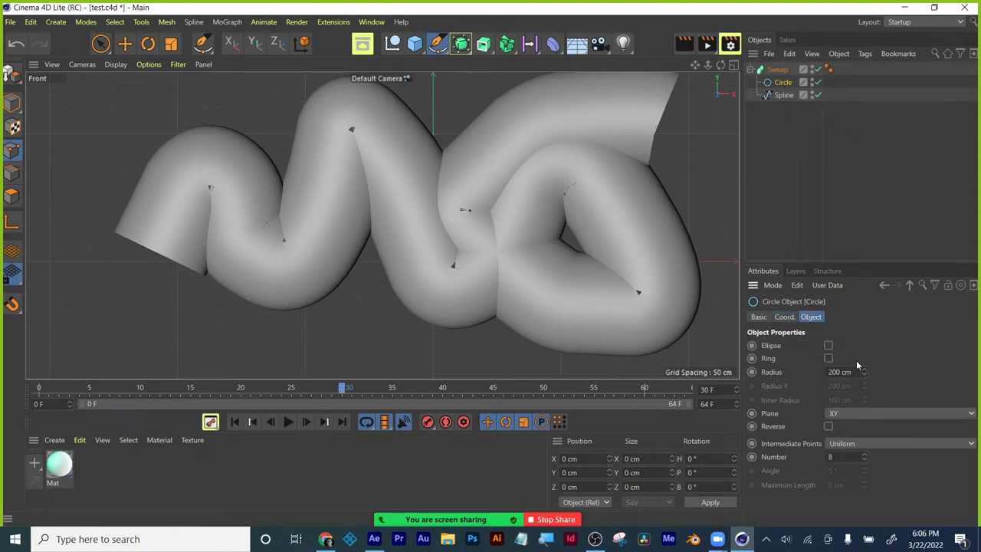
left_click_drag(864, 374, 866, 373)
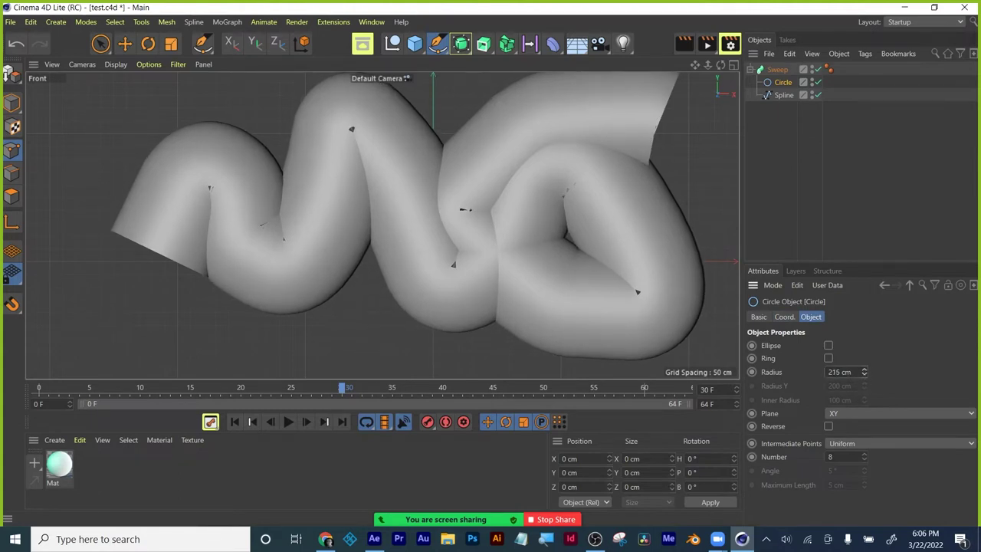
left_click(843, 372)
type("20")
key("Return")
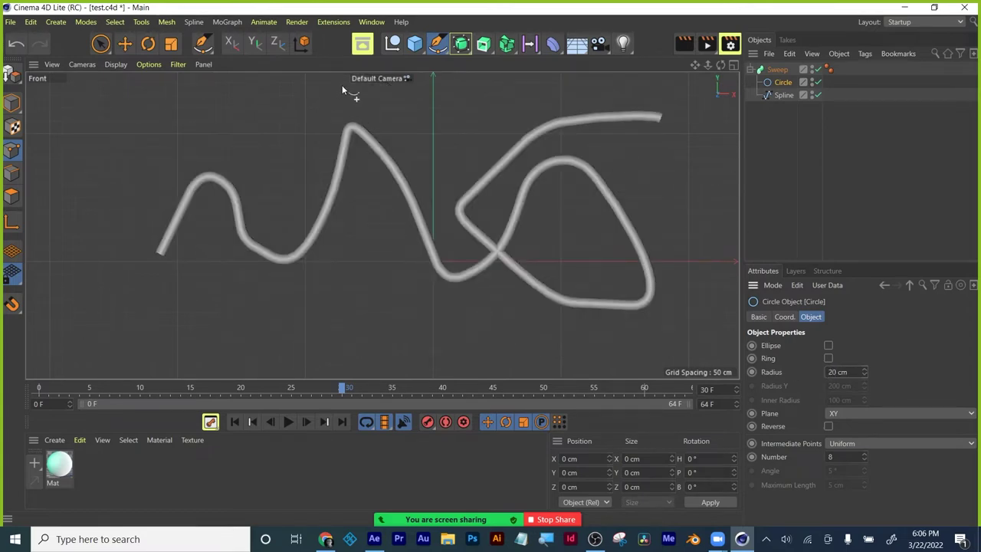
left_click(817, 82)
left_click(85, 22)
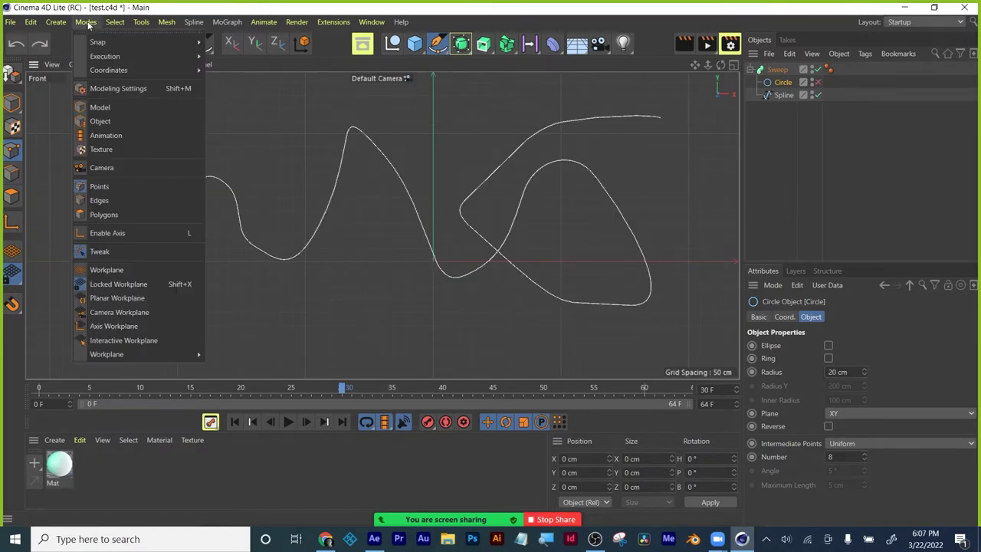
left_click(98, 121)
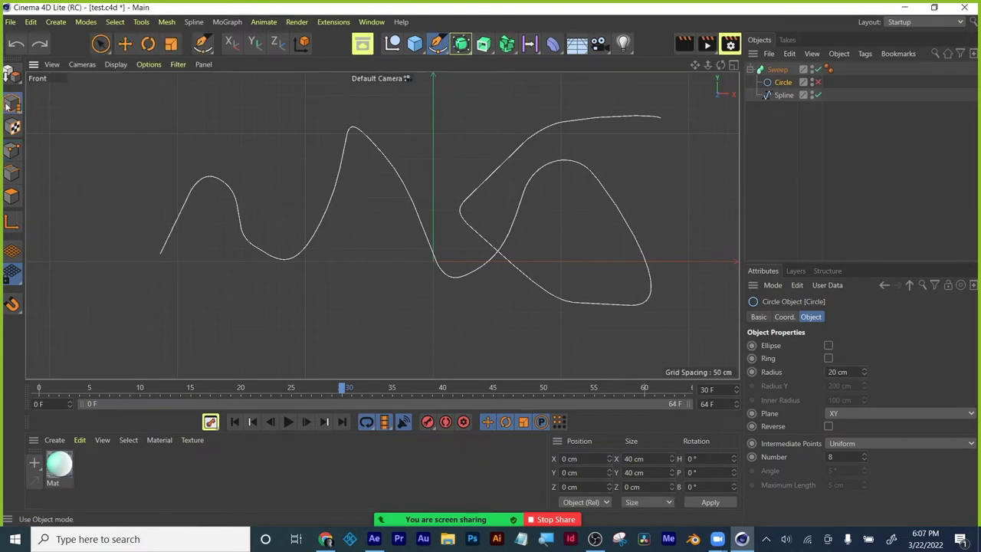
left_click(13, 150)
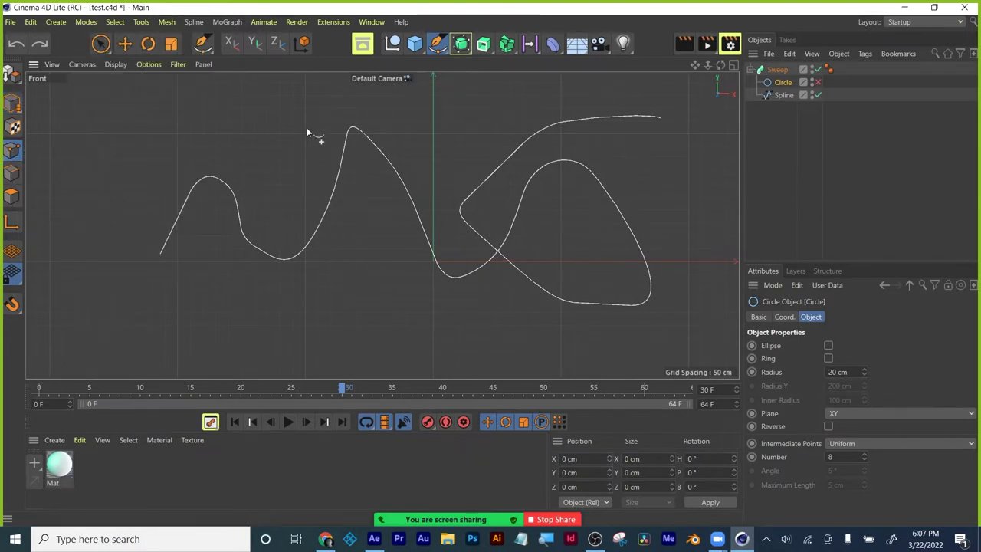
left_click(124, 44)
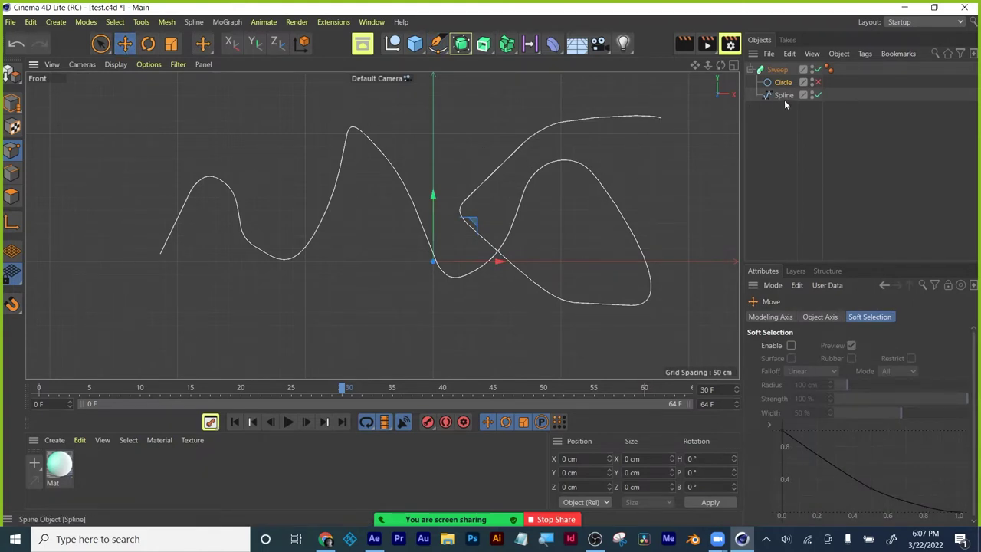
left_click(816, 95)
left_click(817, 95)
left_click(818, 82)
left_click(817, 82)
left_click(817, 82)
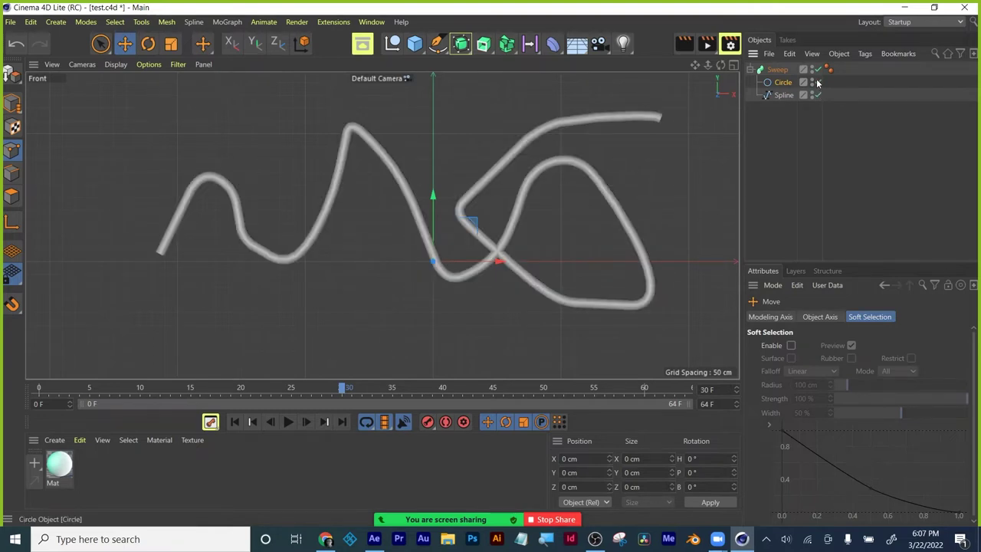
left_click(815, 69)
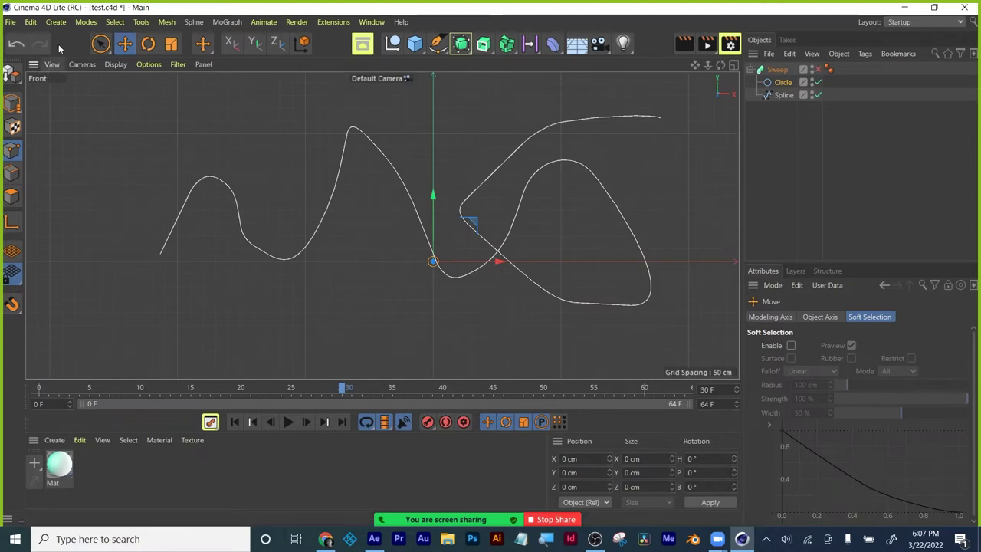
left_click(86, 23)
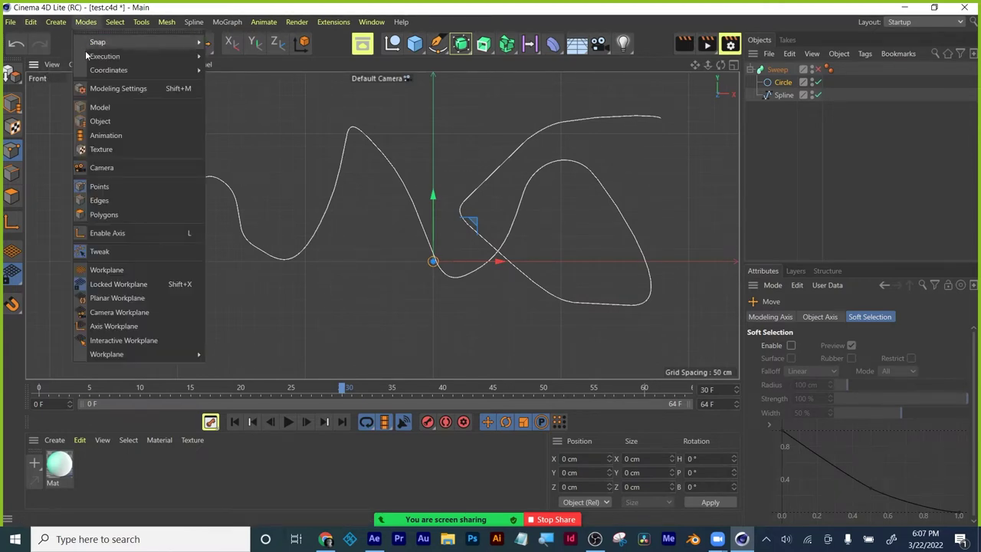
left_click(101, 123)
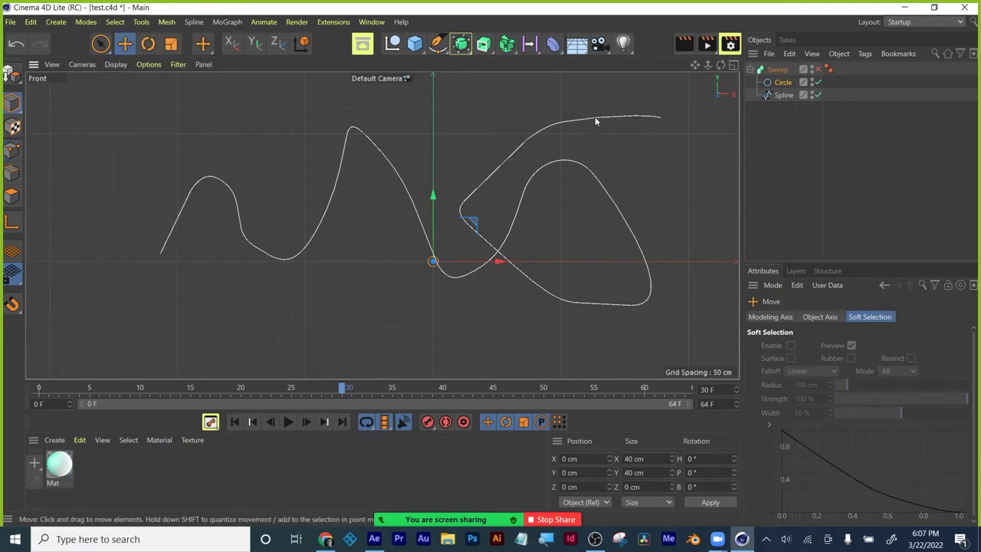
left_click(595, 117)
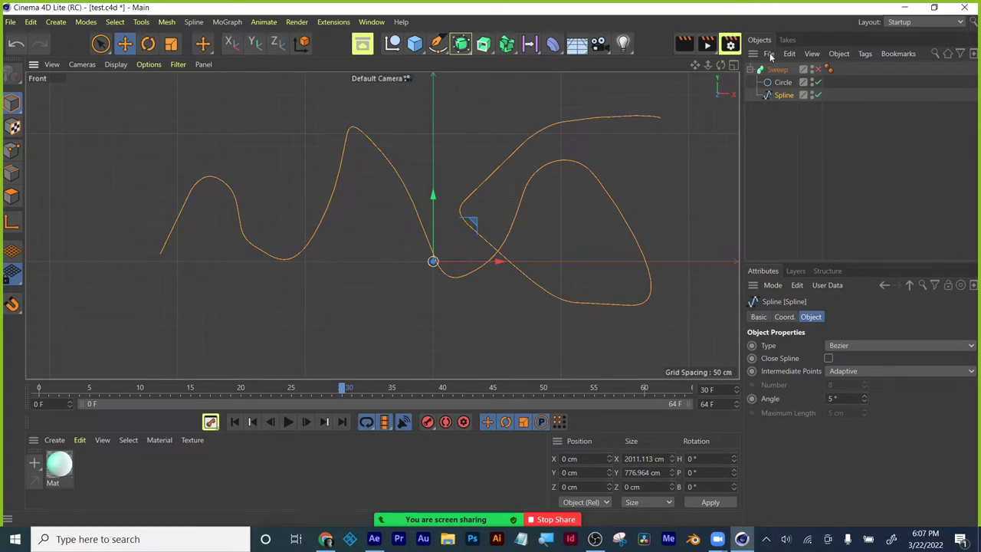
left_click(817, 69)
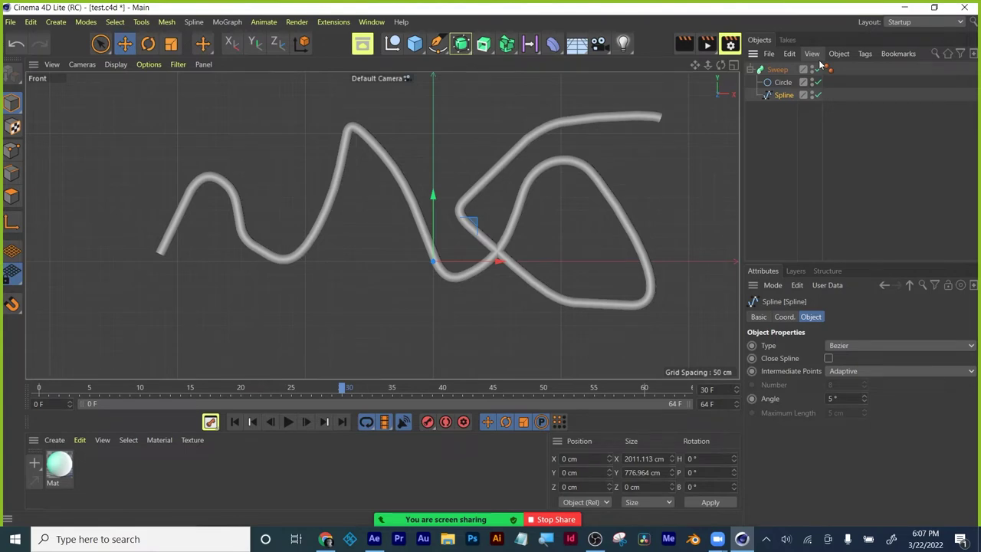
left_click(545, 159)
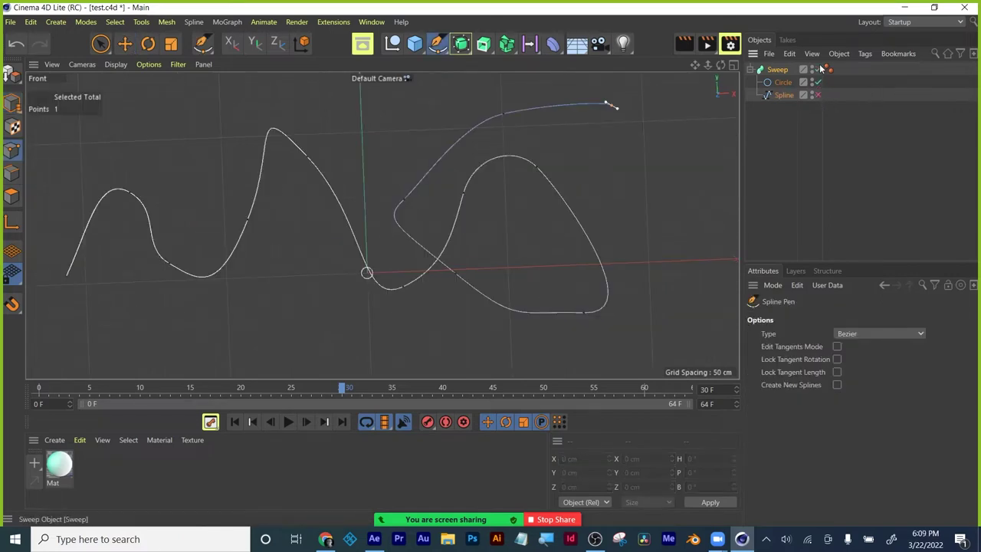
Toggle the Spline object's visibility and undo an accidental extra spline point
left_click(817, 94)
left_click(818, 95)
left_click(502, 114)
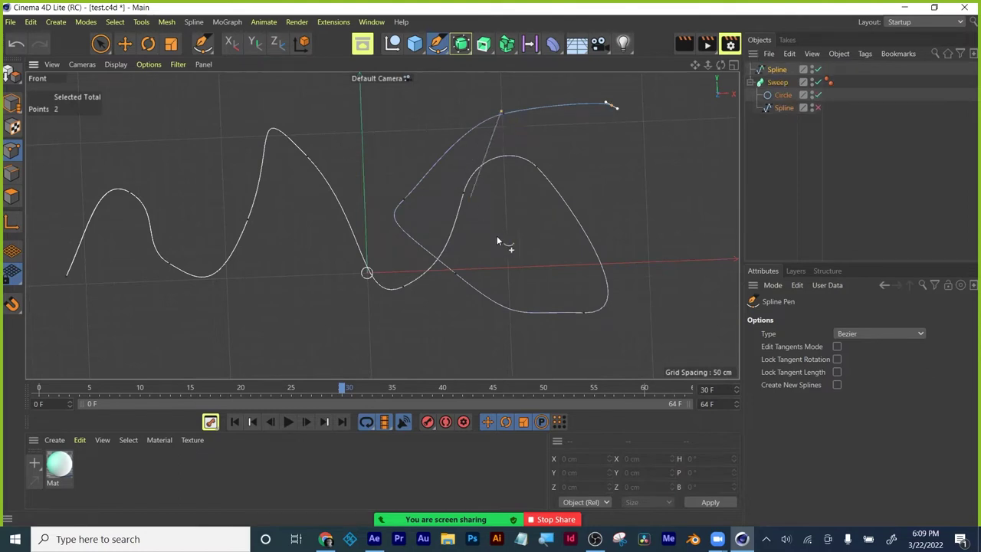
right_click(505, 113)
left_click(575, 80)
right_click(474, 90)
key("Escape")
key("ctrl+z")
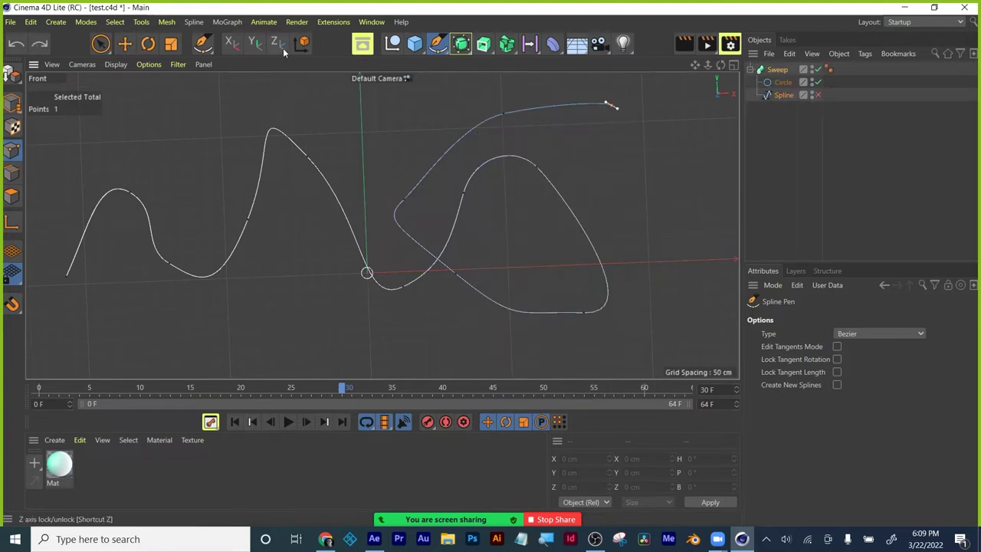
Nudge the spline's end point slightly left along X with the Move tool
left_click(437, 43)
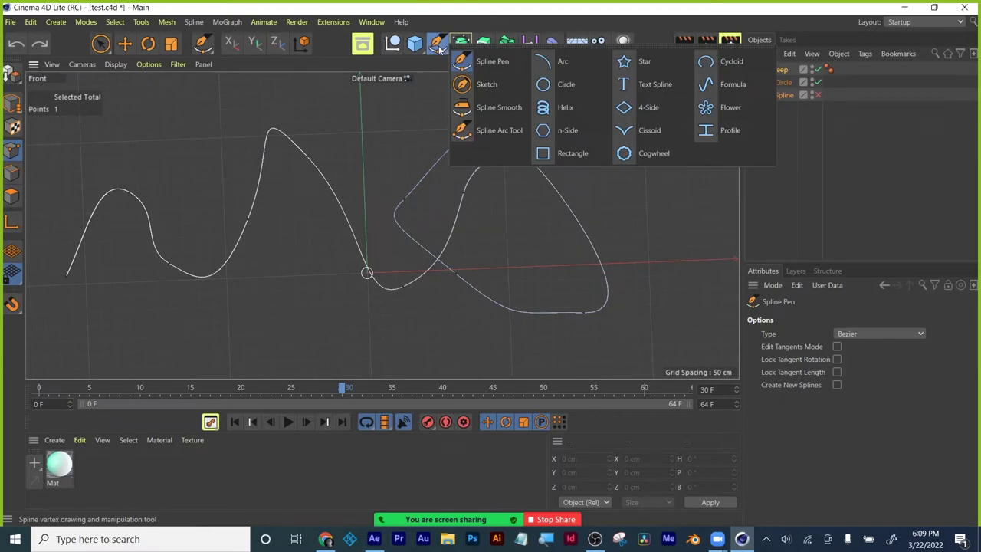
left_click(439, 49)
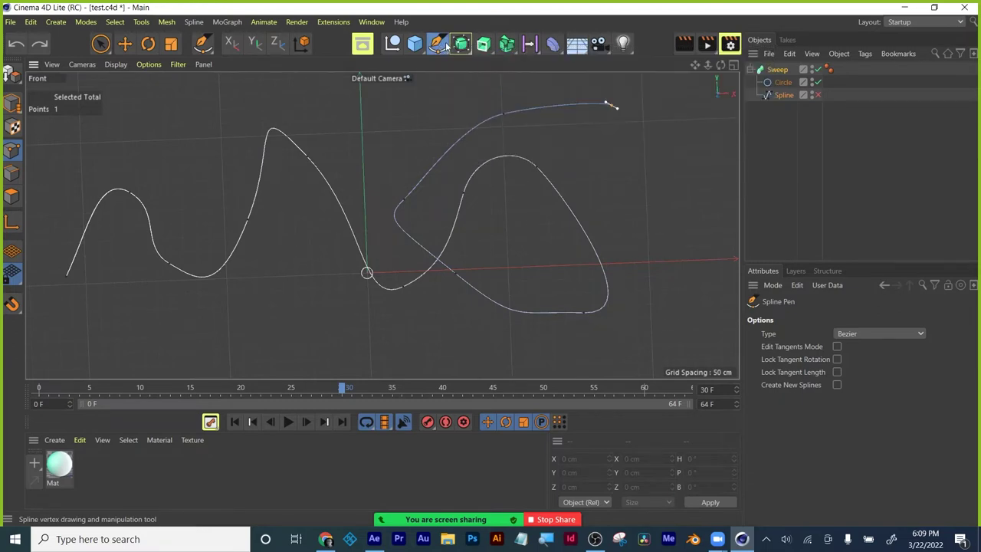
left_click(131, 46)
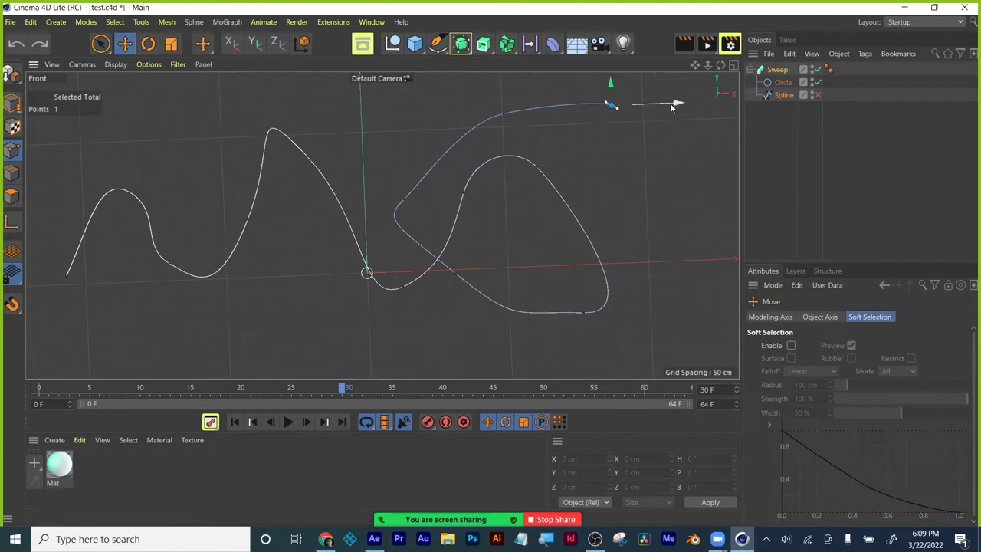
left_click_drag(678, 105, 657, 105)
Enable the Spline so the Sweep forms a tube, shown in Gouraud Shading (Lines)
left_click(817, 95)
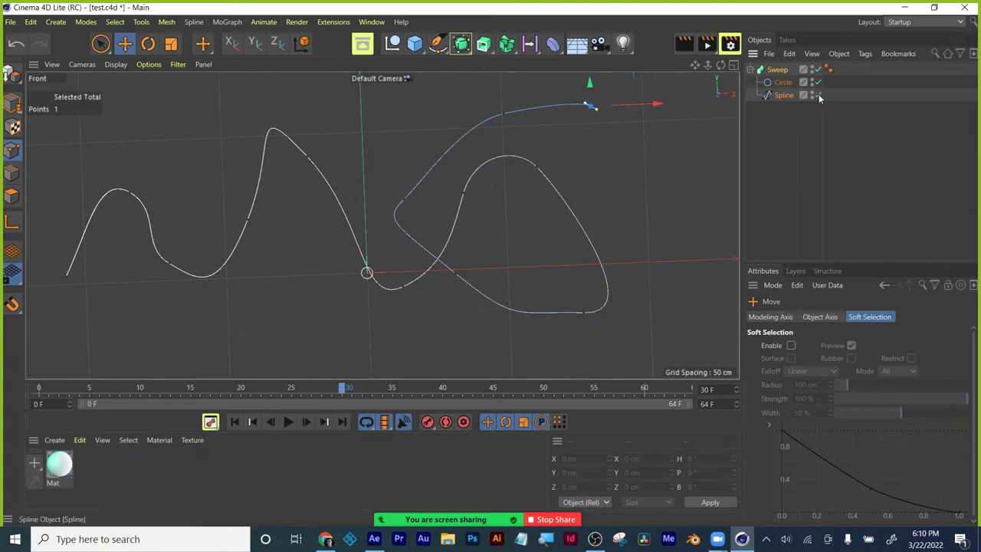
left_click(116, 65)
left_click(126, 99)
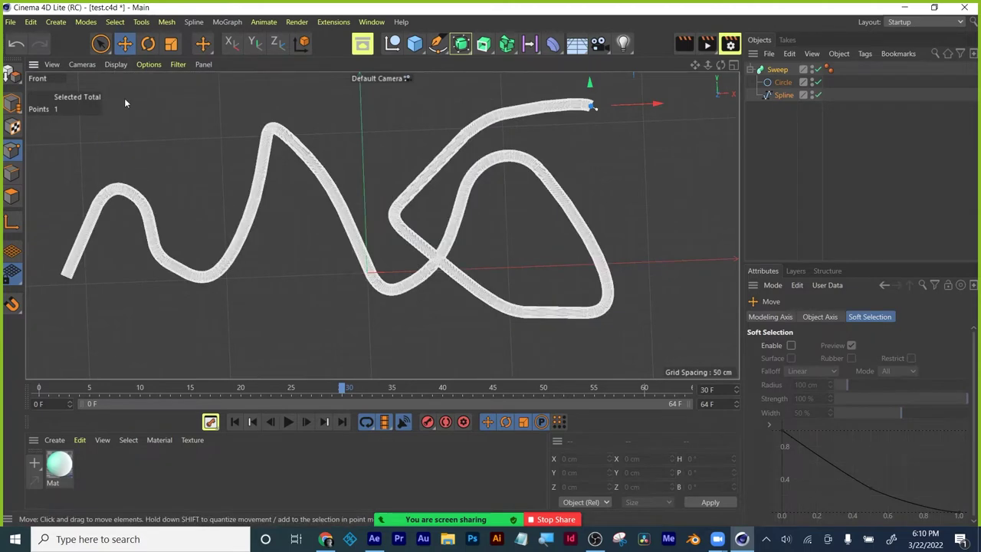
scroll(357, 251, "up", 5)
scroll(356, 251, "down", 1)
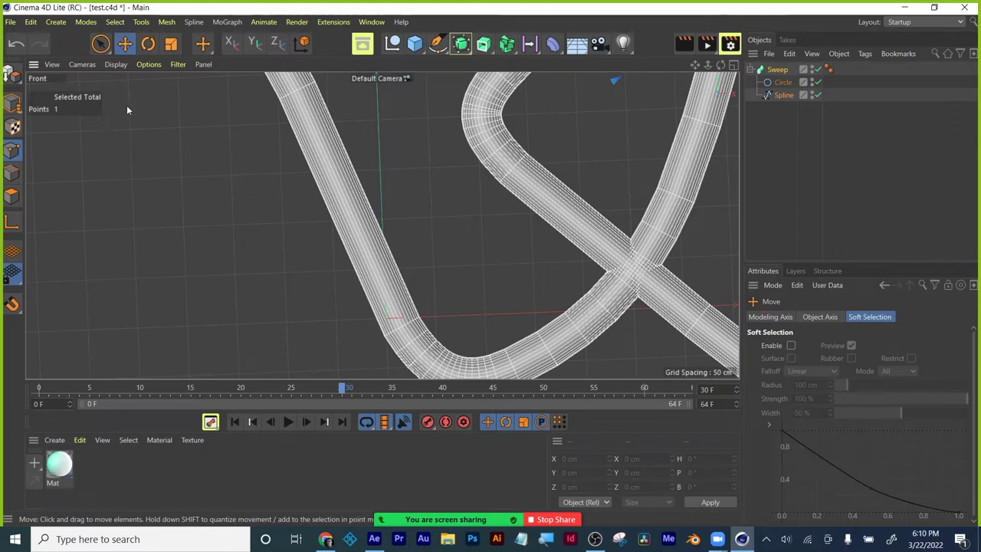
left_click(115, 64)
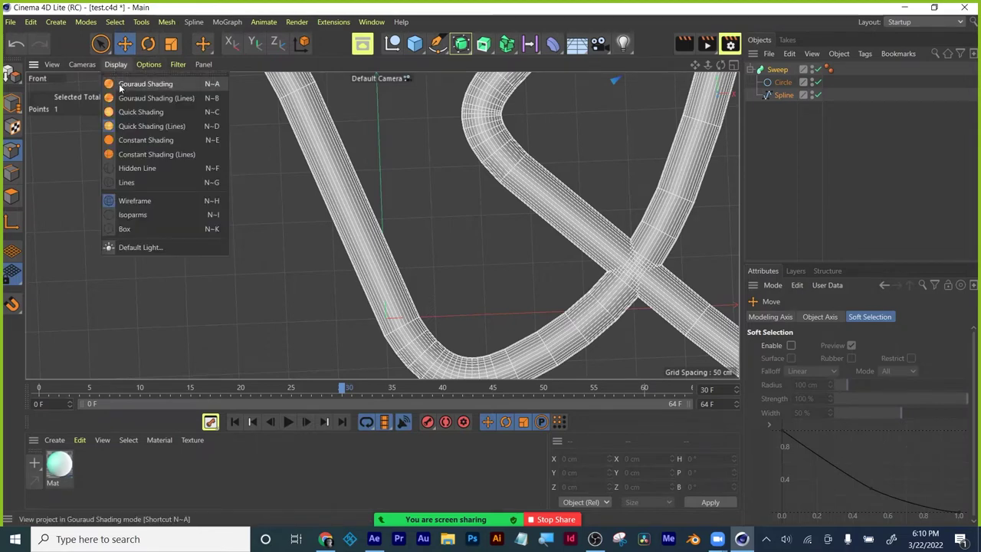
left_click(122, 101)
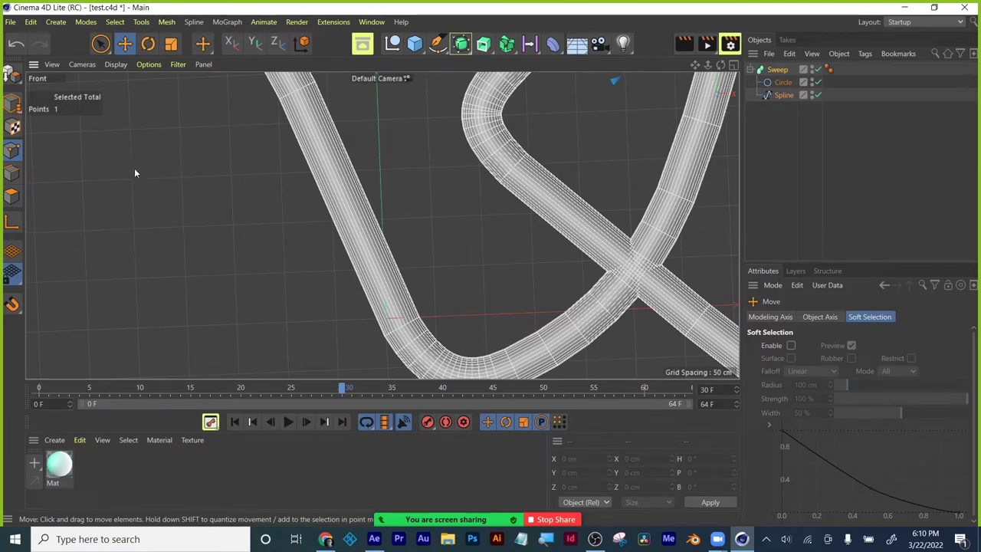
left_click(115, 64)
left_click(125, 100)
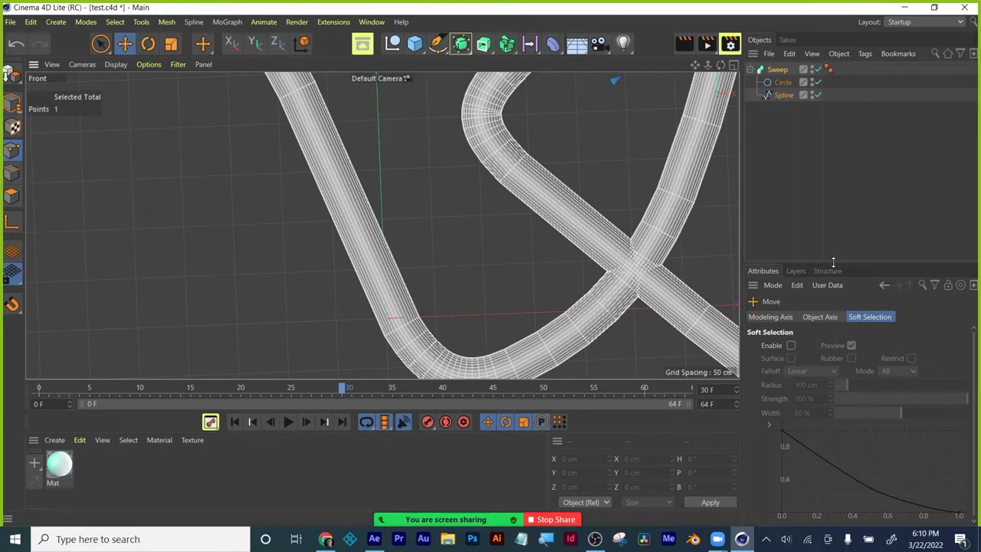
Select the Spline and set its Intermediate Points to Uniform
left_click_drag(832, 264, 827, 140)
left_click(783, 95)
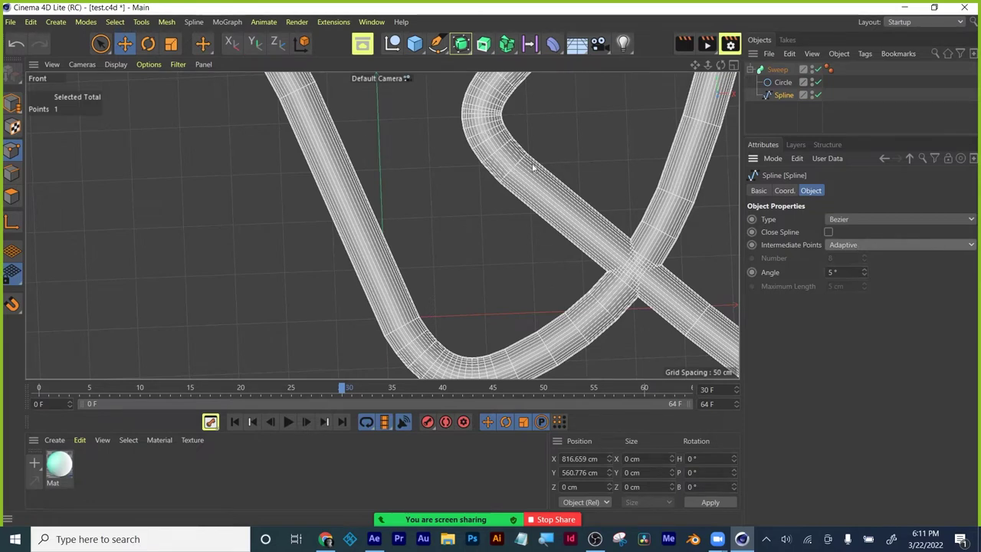
left_click(915, 244)
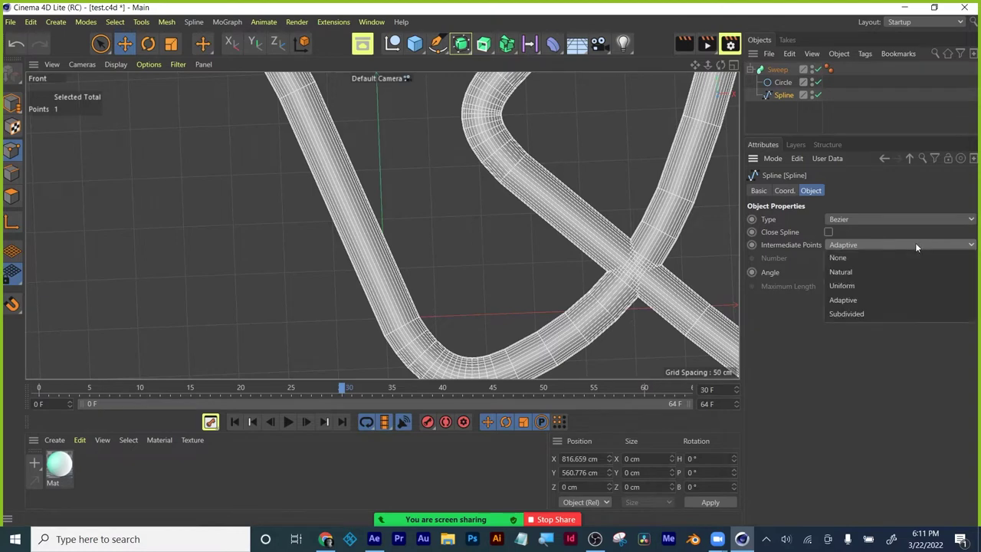
left_click(886, 287)
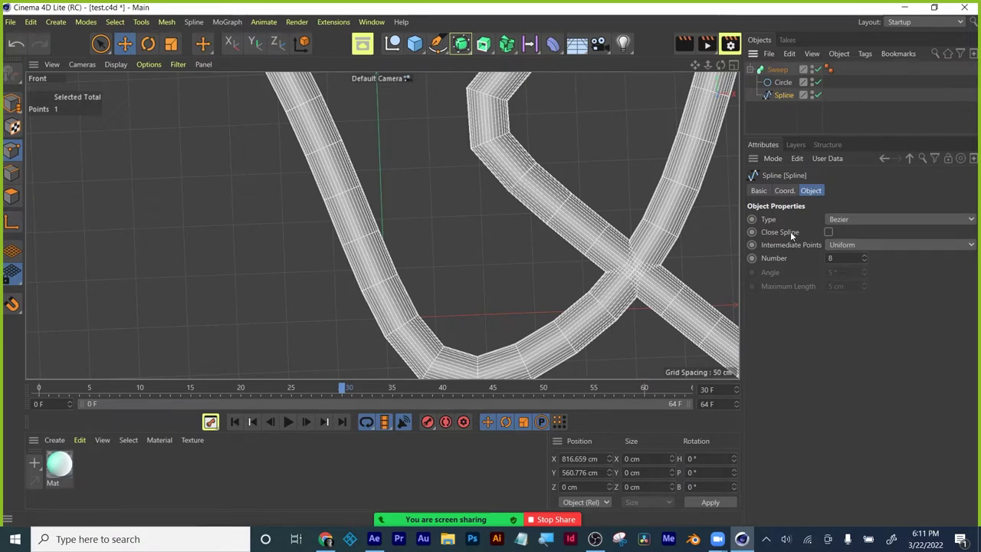
left_click(876, 242)
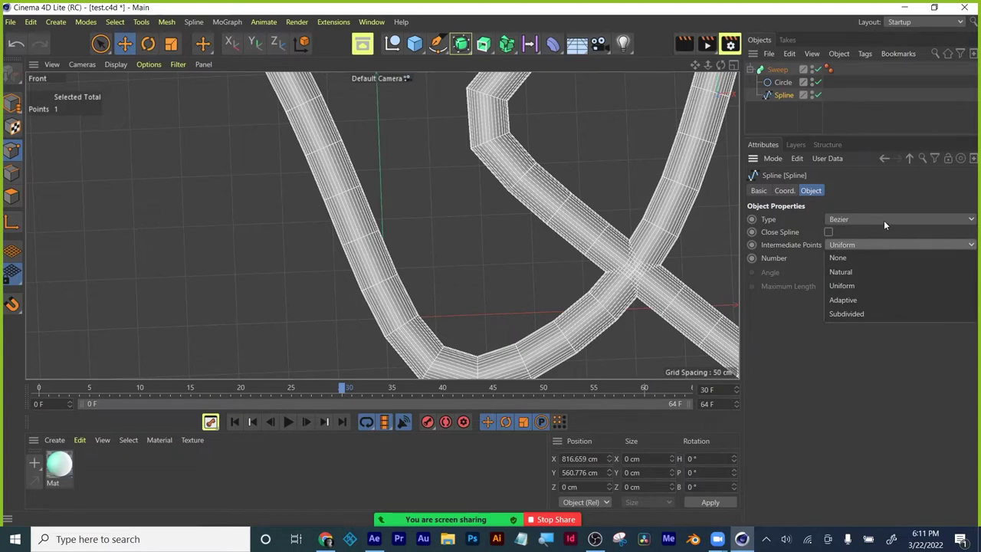
left_click(878, 285)
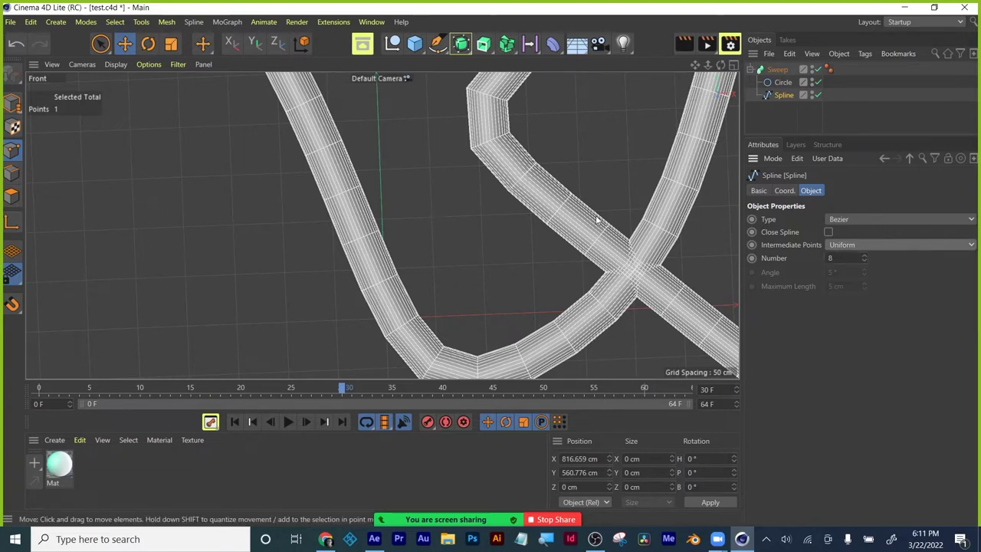
Raise the spline's intermediate point Number from 8 to 16
left_click(863, 255)
left_click(863, 255)
left_click(864, 255)
left_click(864, 255)
left_click(863, 256)
left_click(864, 256)
left_click(863, 255)
left_click(864, 256)
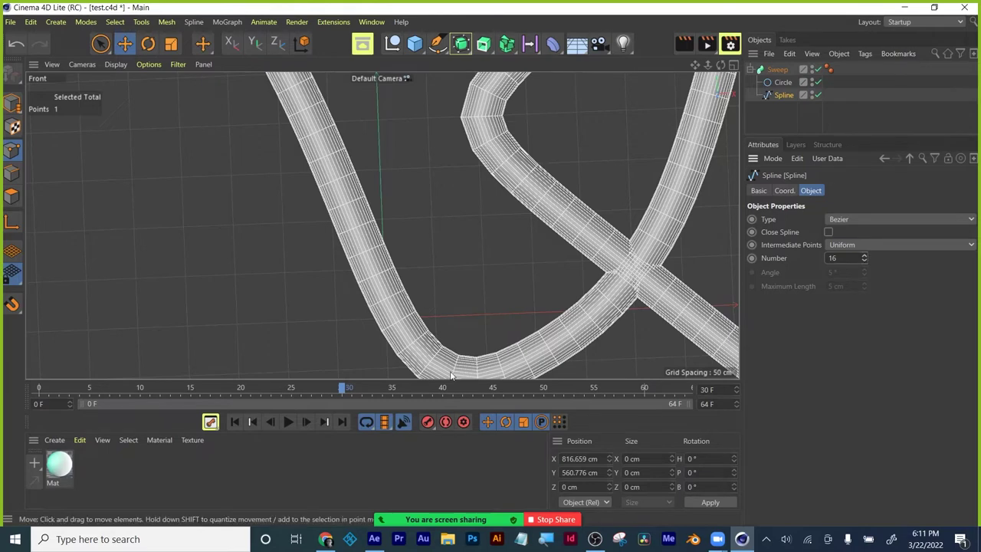
scroll(449, 373, "down", 2)
scroll(427, 273, "down", 3)
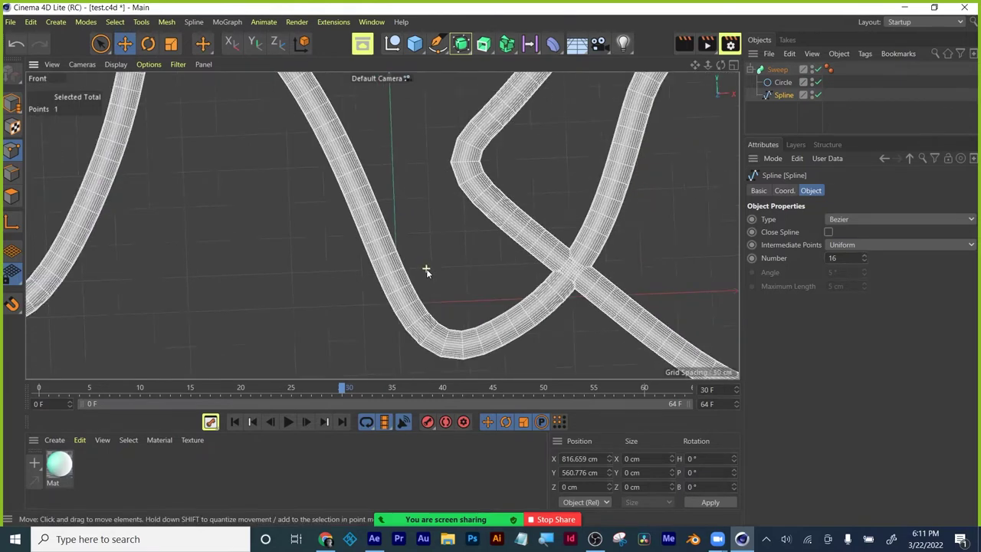
scroll(427, 272, "down", 3)
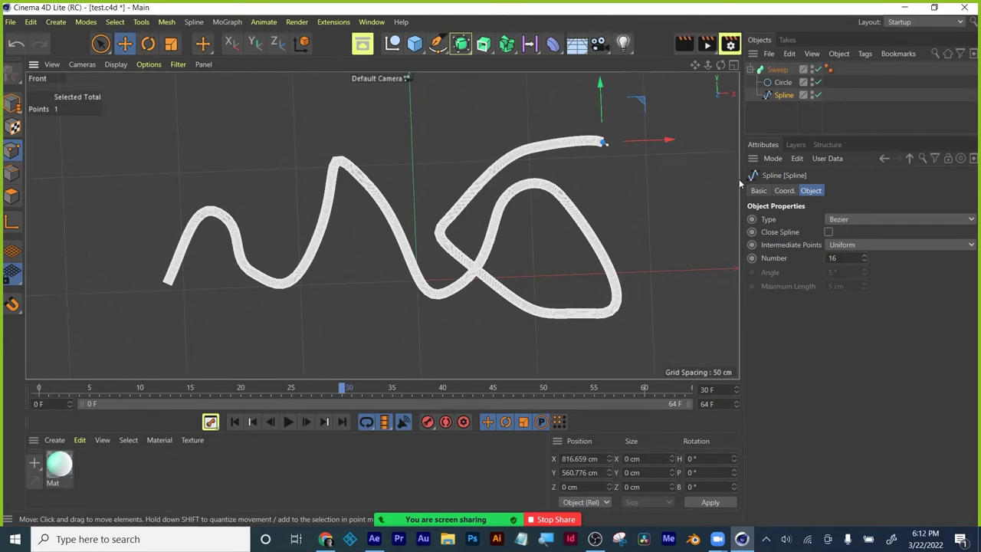
Select the Sweep, expand its Details Scale curve, and drag points to test tapering the tube
left_click(782, 70)
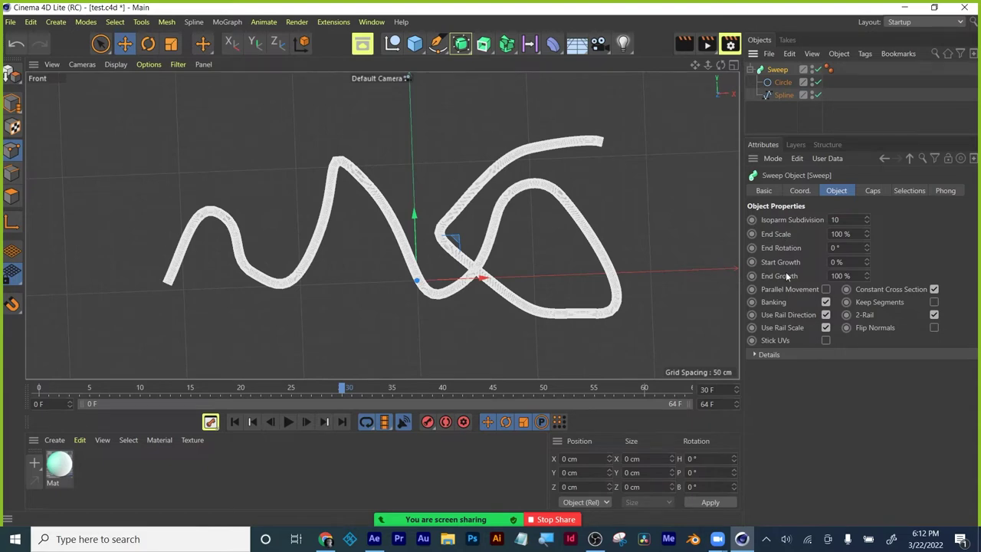
left_click(755, 354)
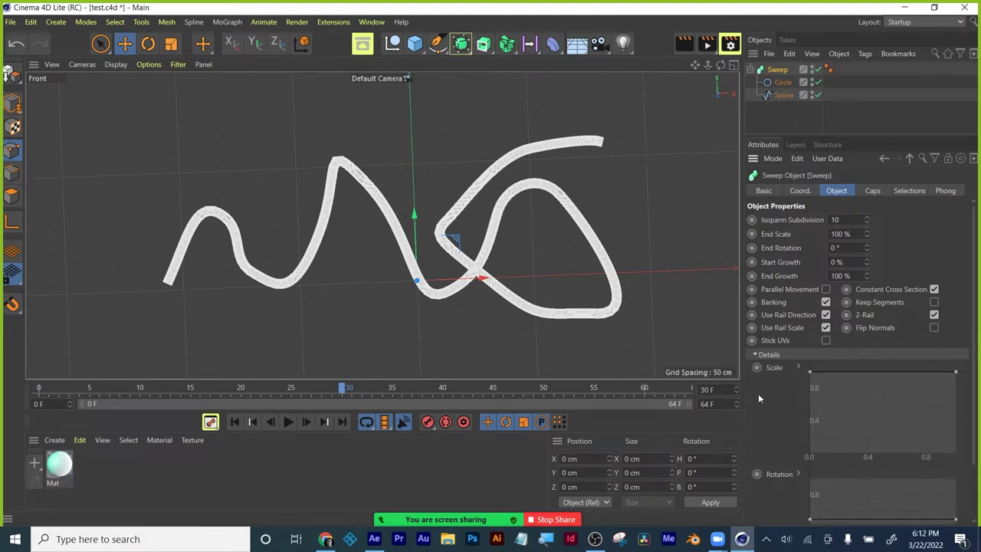
scroll(856, 344, "down", 3)
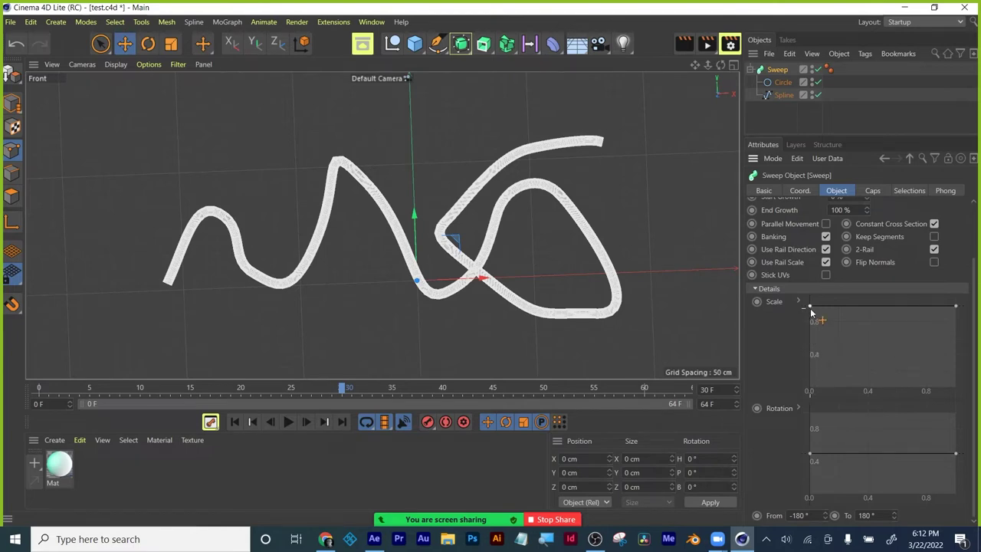
left_click_drag(810, 307, 811, 400)
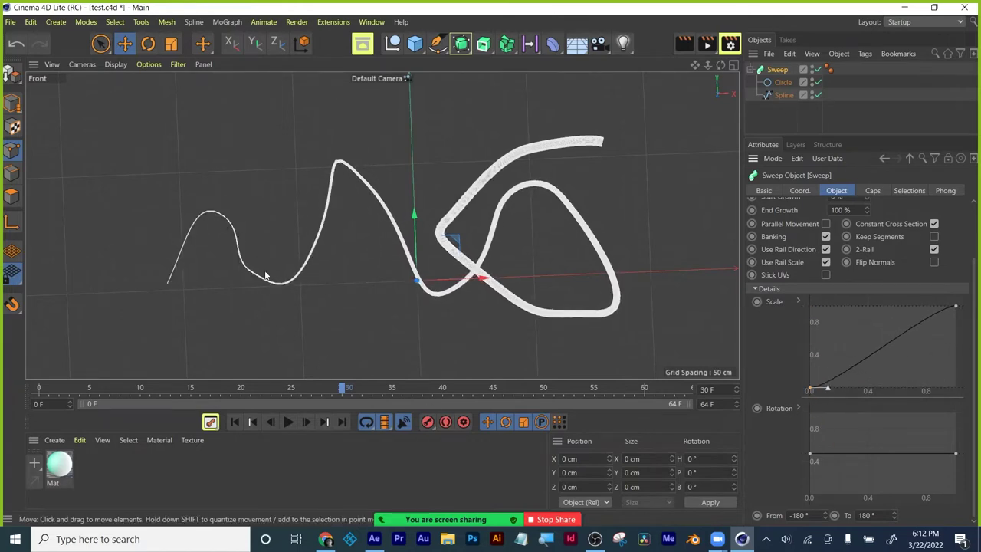
left_click_drag(810, 389, 790, 290)
left_click_drag(955, 306, 979, 285)
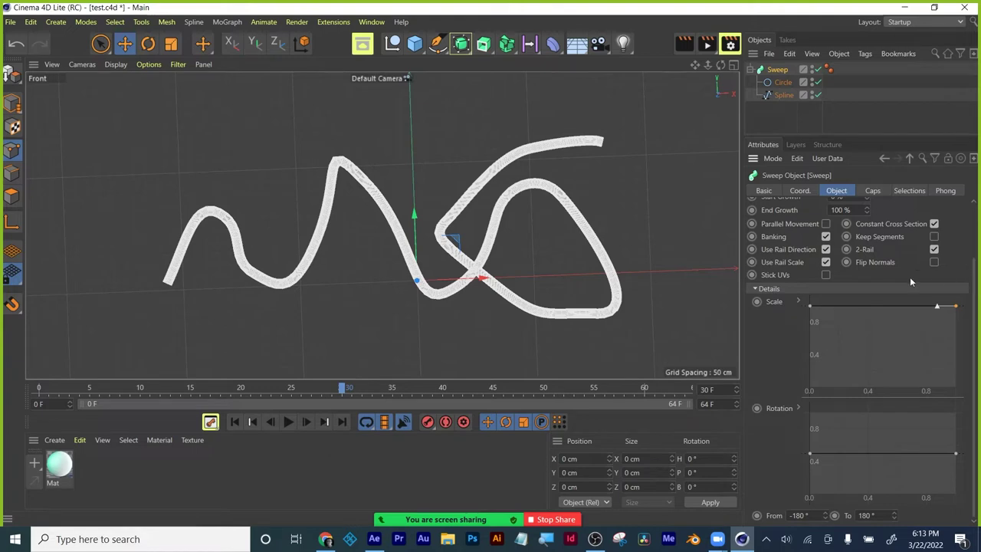
Switch the viewport to Perspective, orbit the tube, and adjust the Scale curve's end point
left_click(119, 65)
mouse_move(87, 65)
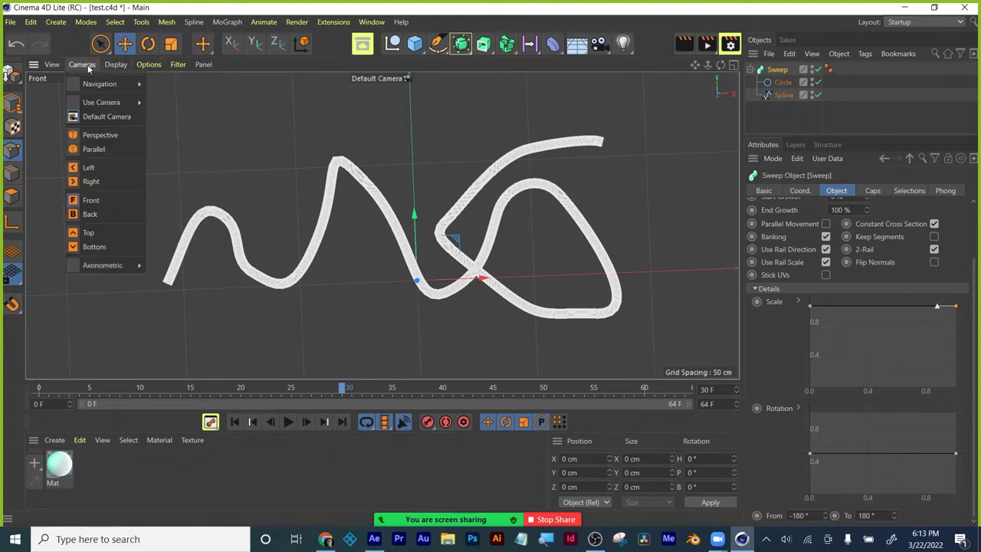
mouse_move(98, 267)
left_click(94, 135)
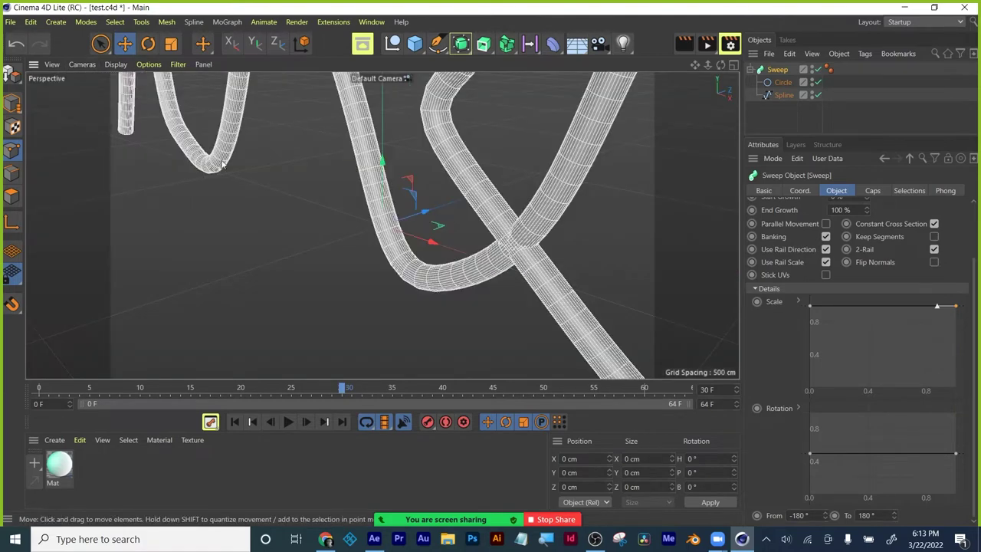
scroll(459, 219, "down", 10)
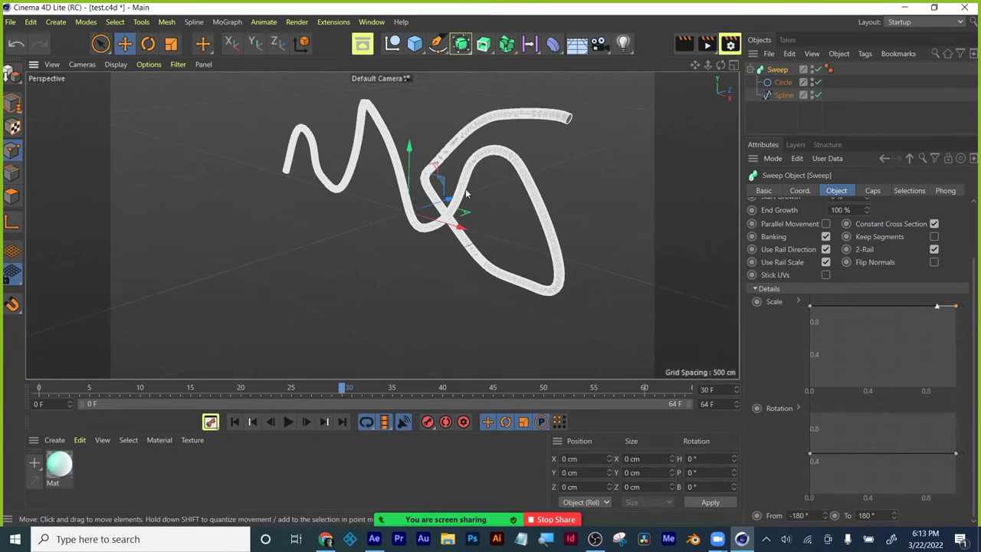
left_click_drag(474, 223, 409, 220, "alt")
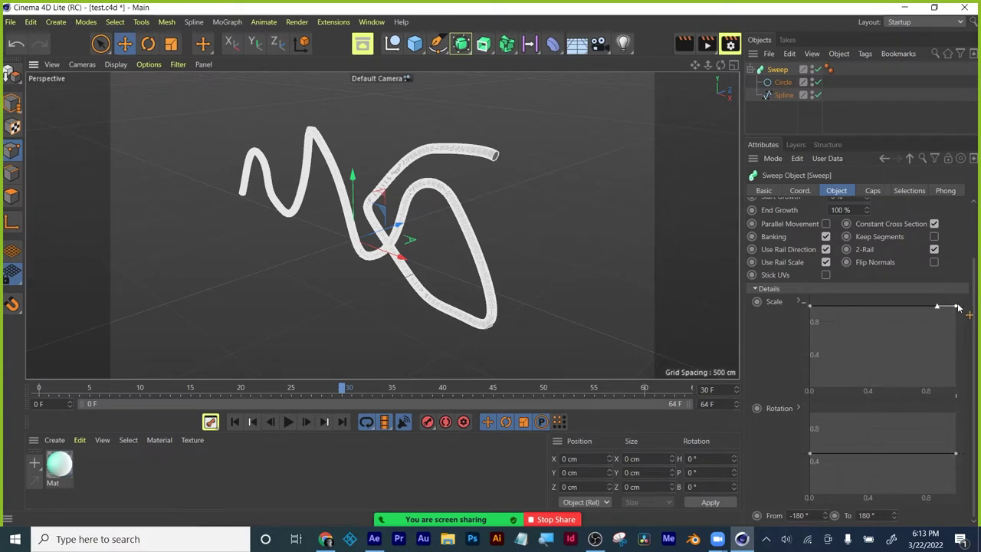
mouse_move(955, 305)
left_mouse_down()
mouse_move(954, 393)
mouse_move(956, 287)
left_mouse_up()
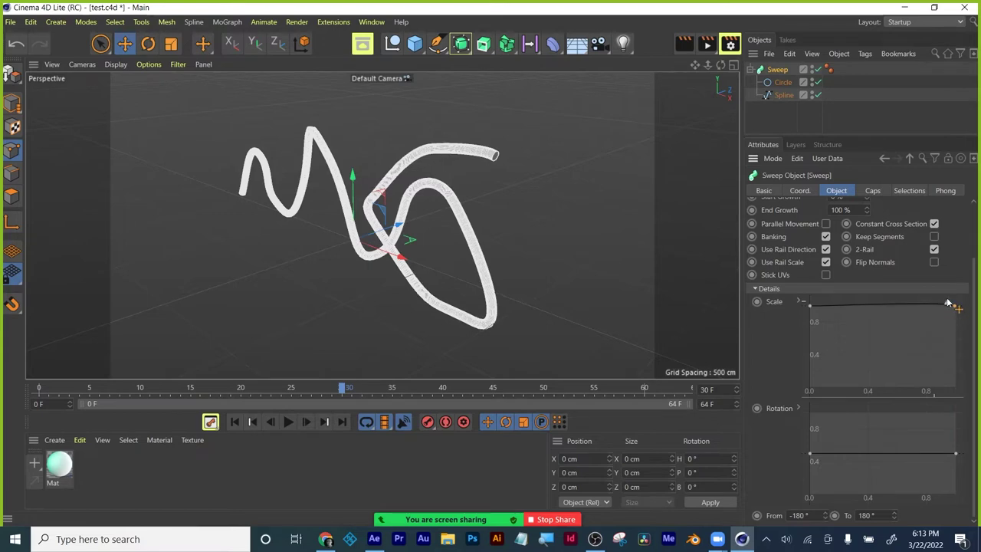
left_click_drag(951, 305, 949, 302)
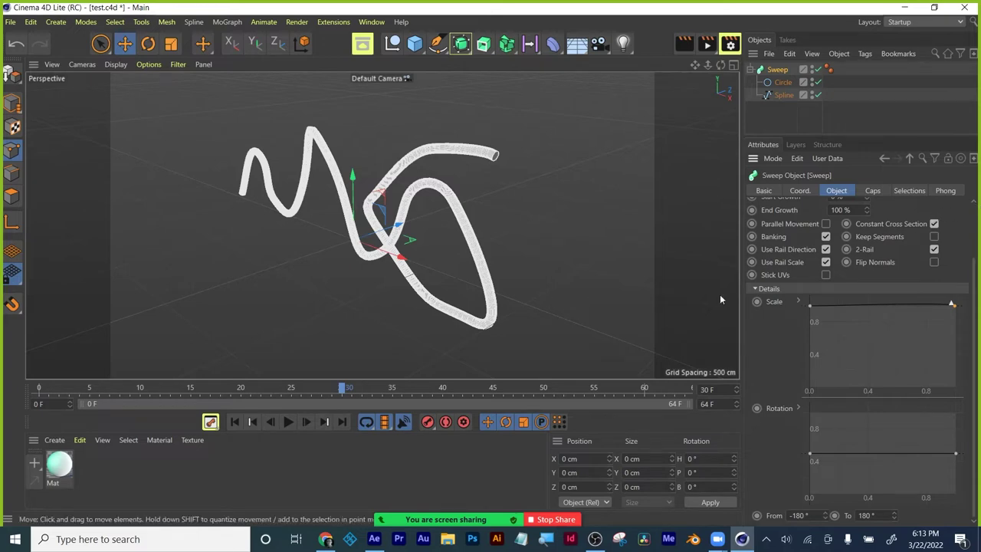
Drag the Scale curve so the tube starts thin and thins its end to about 0.4
left_click_drag(811, 307, 813, 383)
left_click_drag(954, 307, 955, 351)
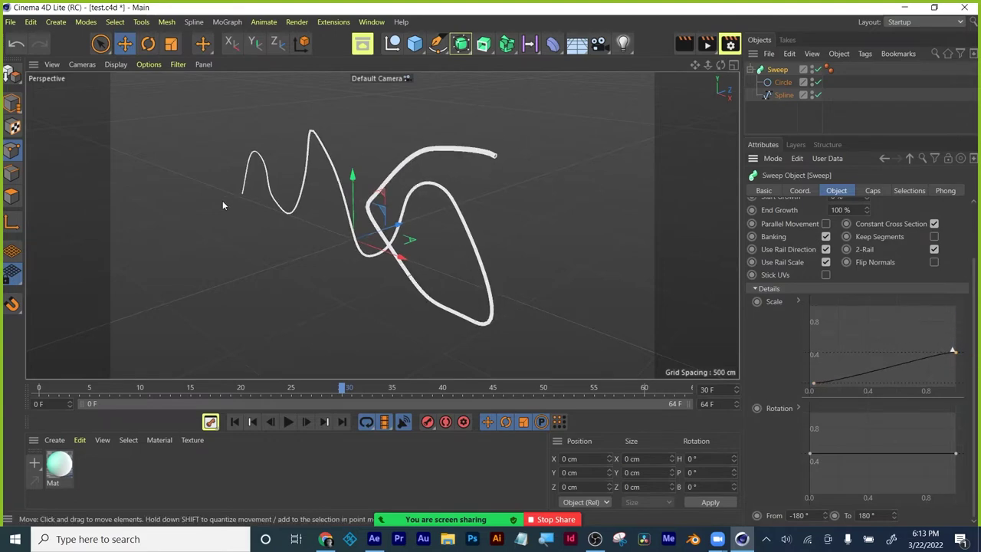
left_click_drag(223, 206, 254, 207, "alt")
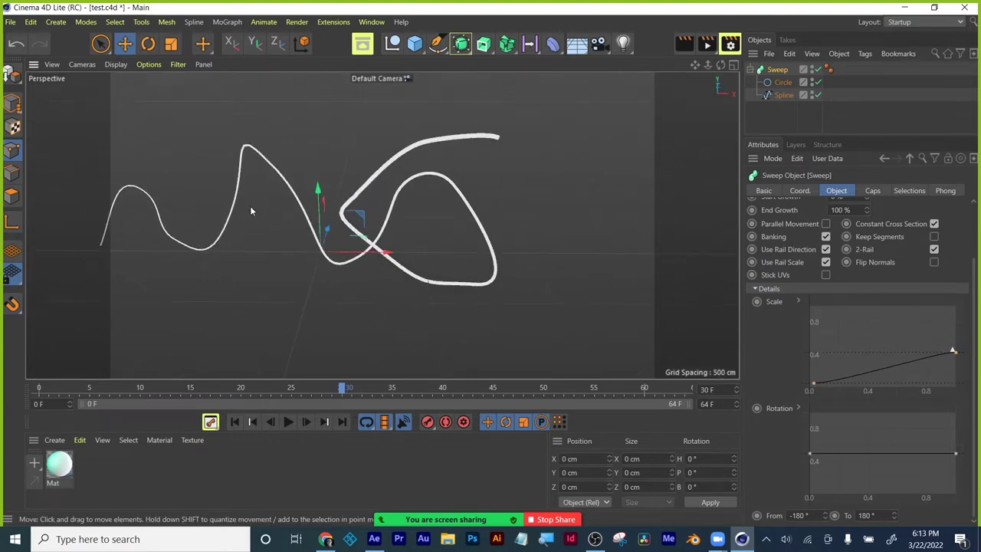
middle_click_drag(250, 205, 344, 221, "alt")
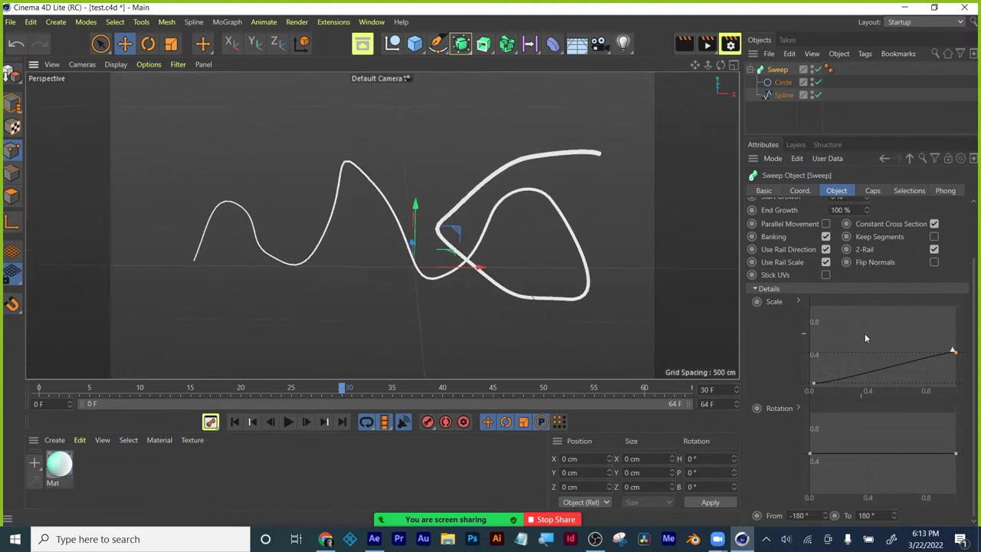
Add a Scale curve point, lift the early points, lower the one near 0.8, then inspect
left_click(843, 377, "ctrl")
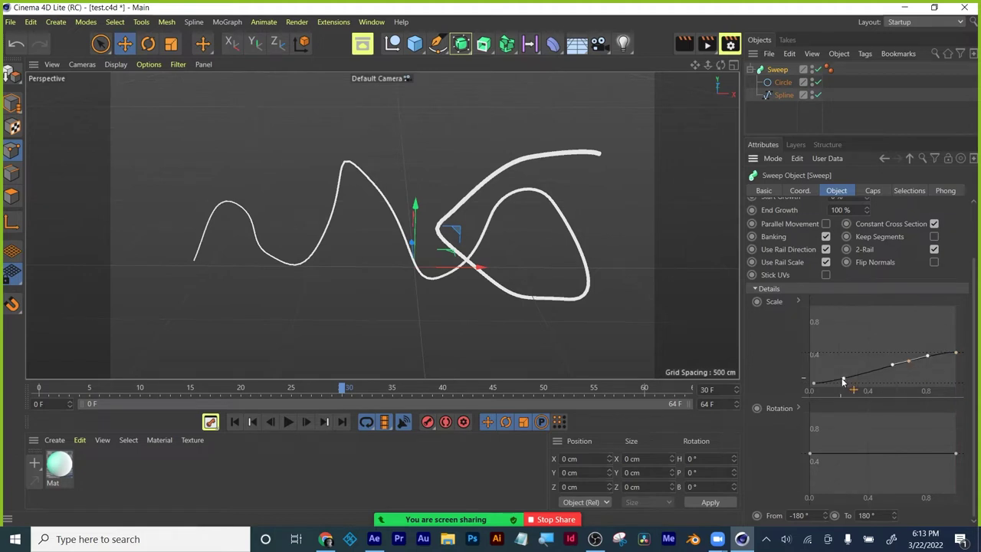
left_click_drag(843, 377, 834, 344)
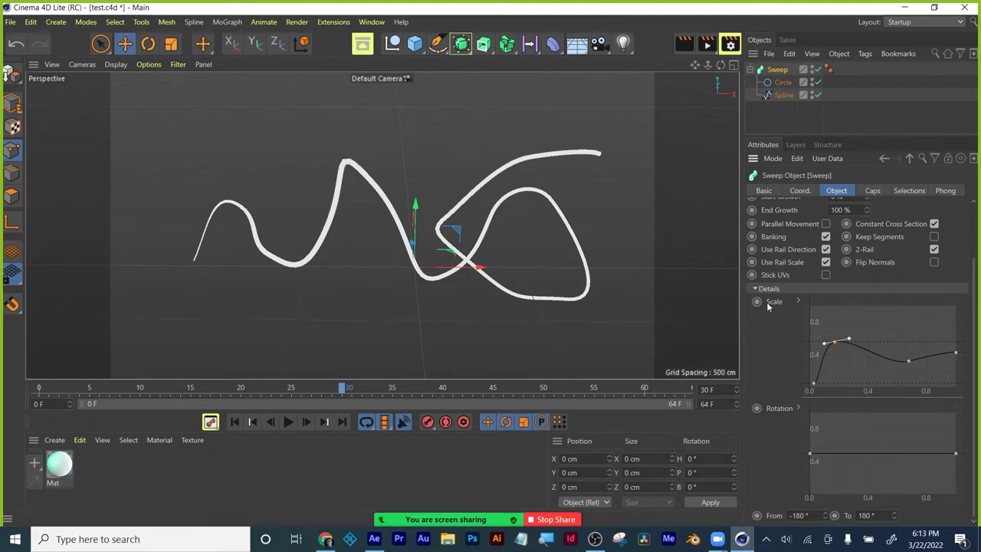
left_click_drag(835, 346, 839, 337)
left_click_drag(909, 359, 891, 349)
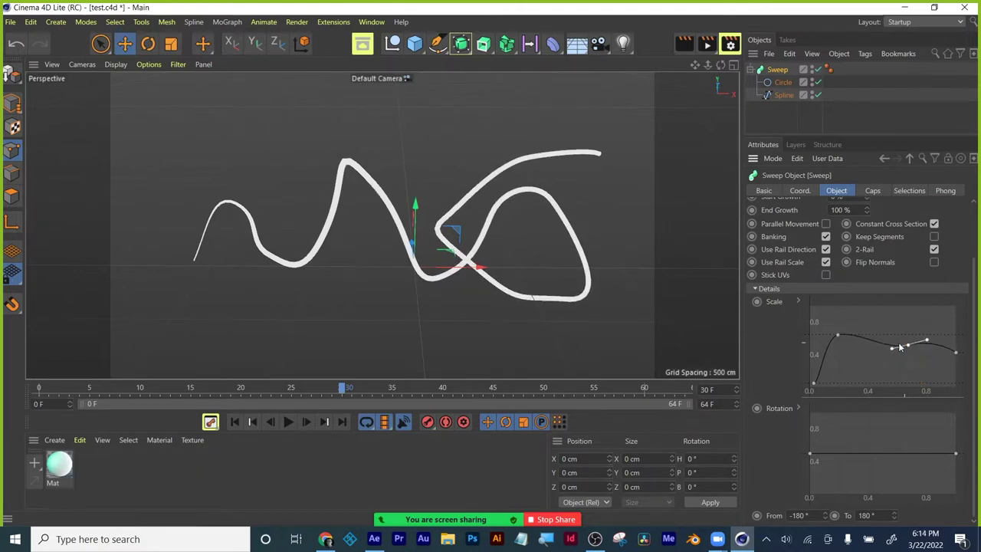
middle_click(590, 234)
middle_click(357, 84)
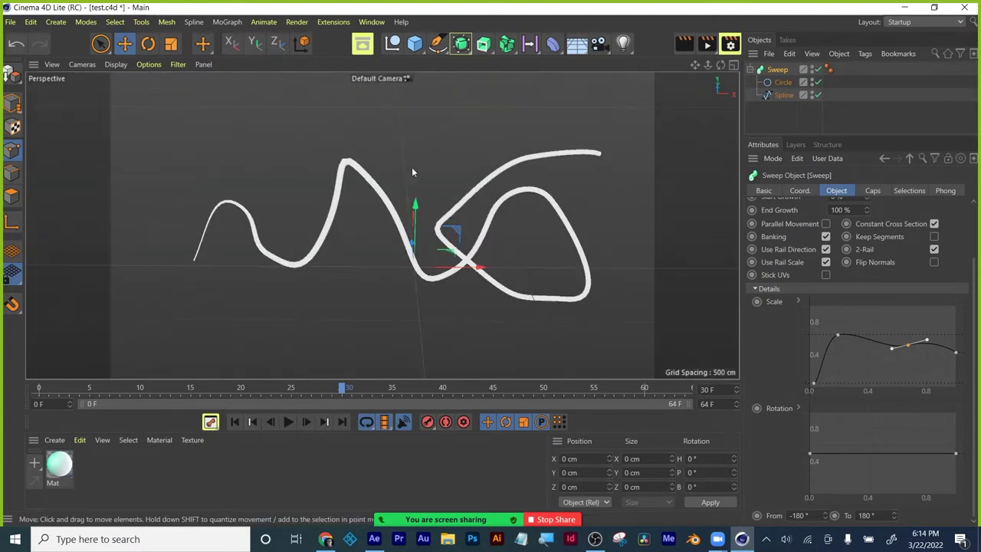
left_click_drag(539, 250, 669, 236, "alt")
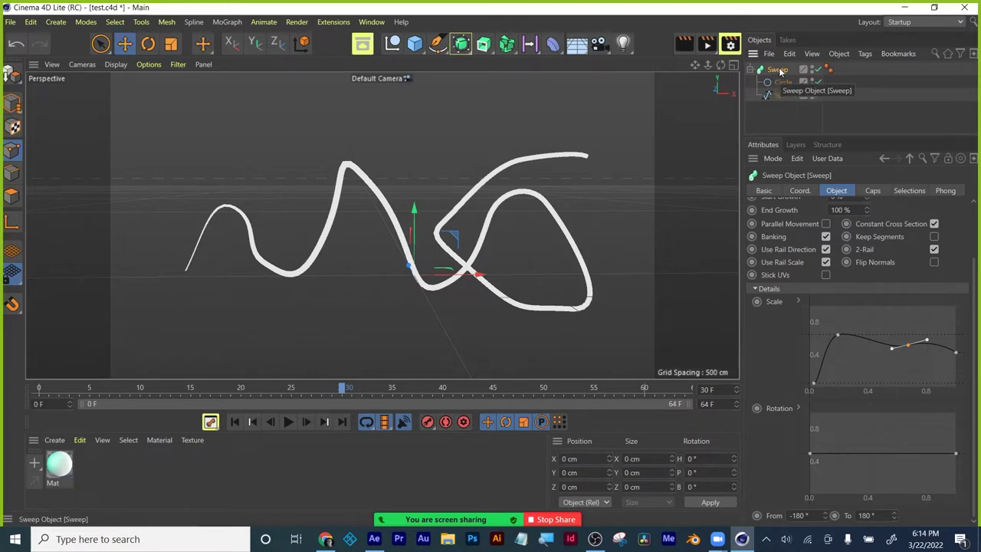
left_click_drag(780, 70, 797, 115, "ctrl")
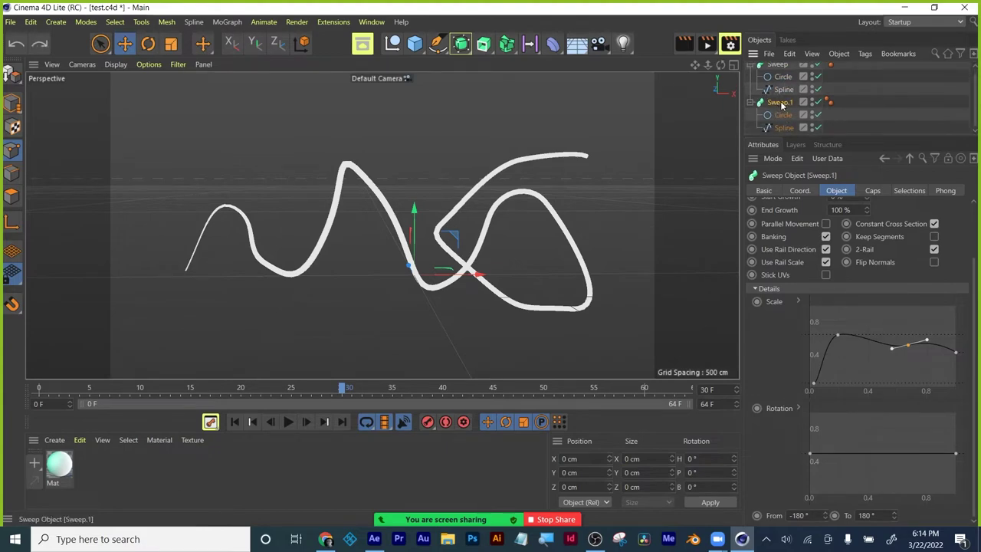
key("Delete")
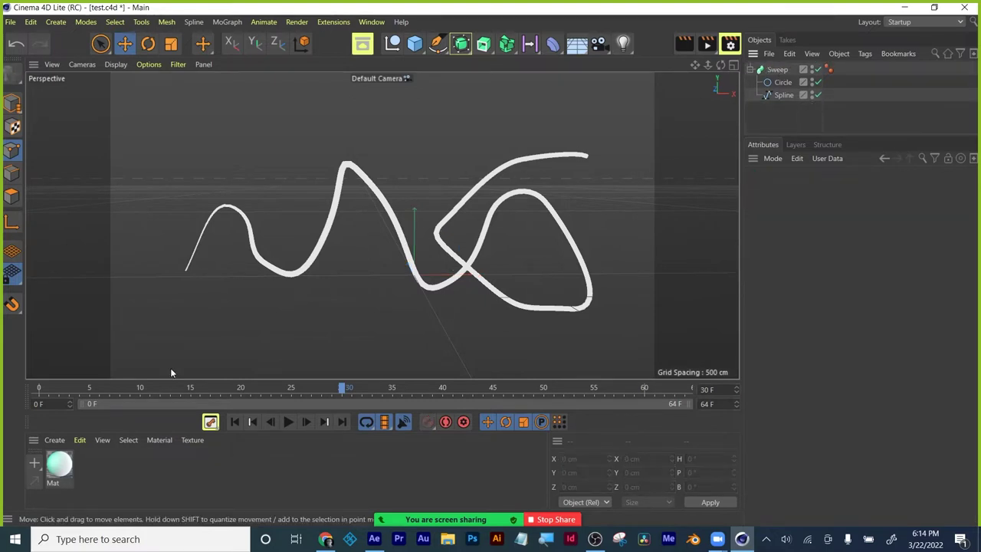
Select the Sweep, then orbit and zoom in on where the tube crosses itself
left_click(776, 73)
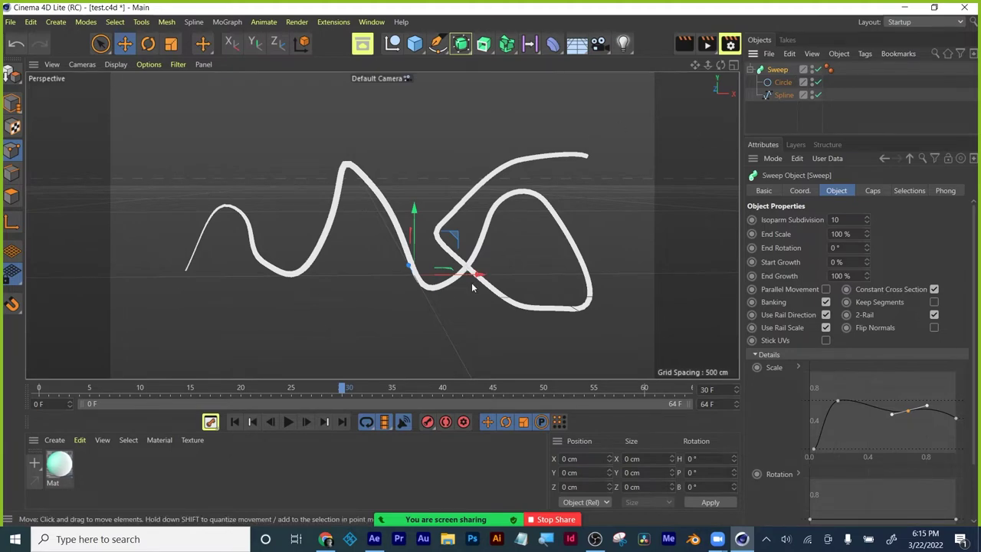
middle_click(538, 284)
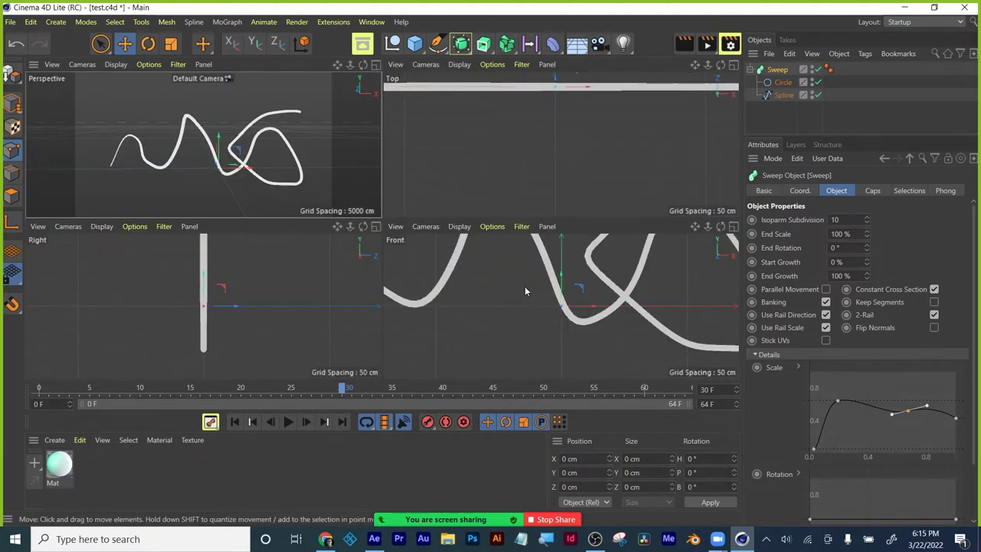
middle_click(325, 126)
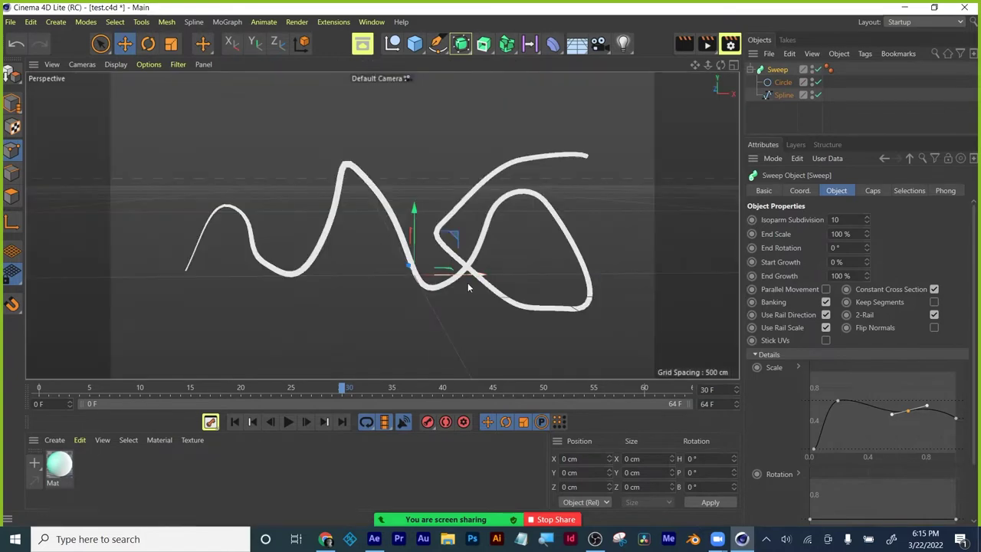
left_click_drag(477, 274, 379, 282, "alt")
scroll(470, 291, "up", 8)
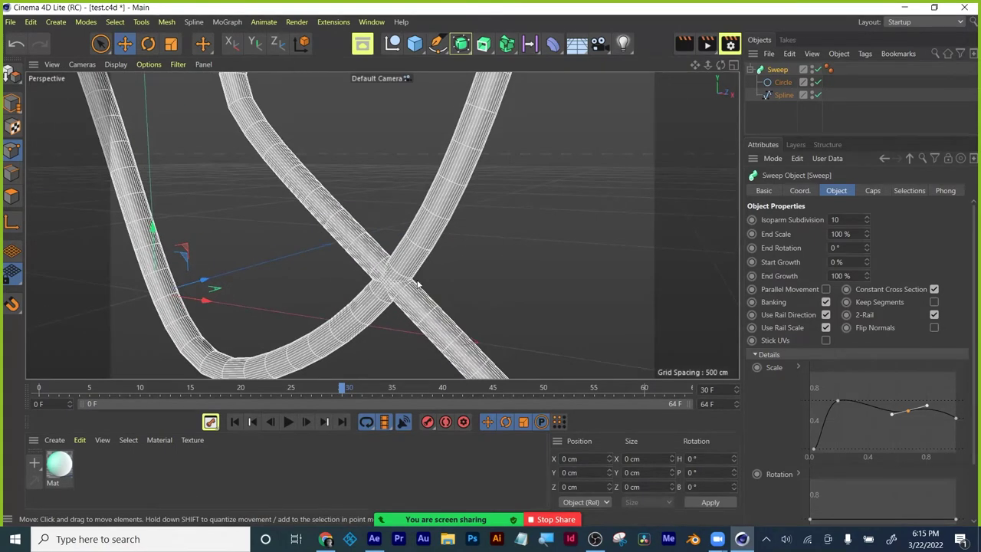
Disable the Sweep to show the bare spline, undoing an accidentally added end point
left_click(819, 95)
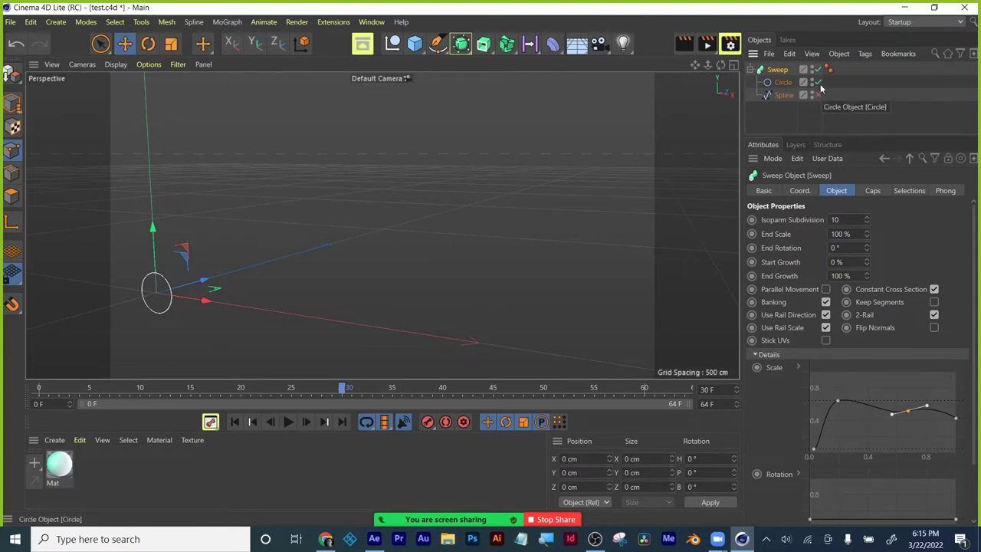
left_click(817, 95)
left_click(817, 69)
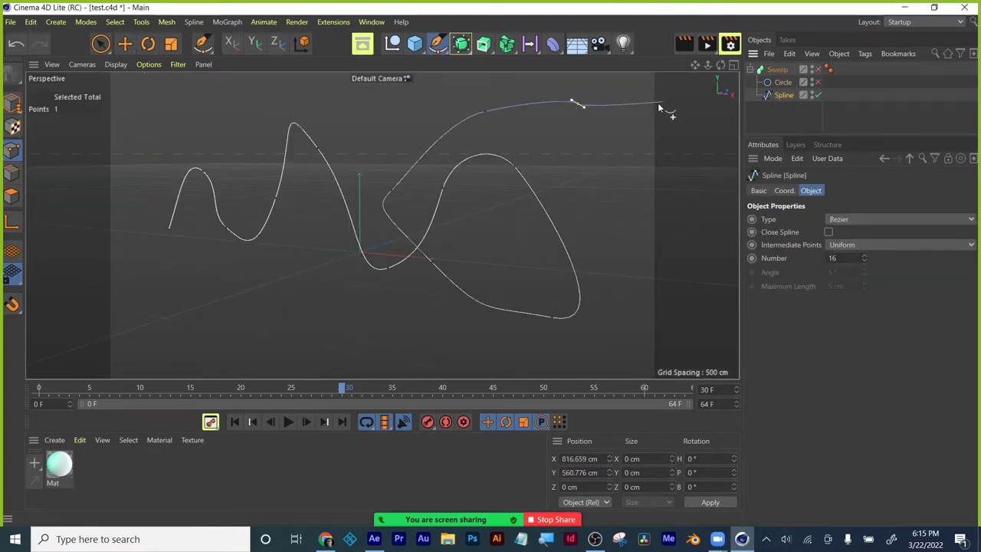
right_click(602, 107)
left_click(557, 116)
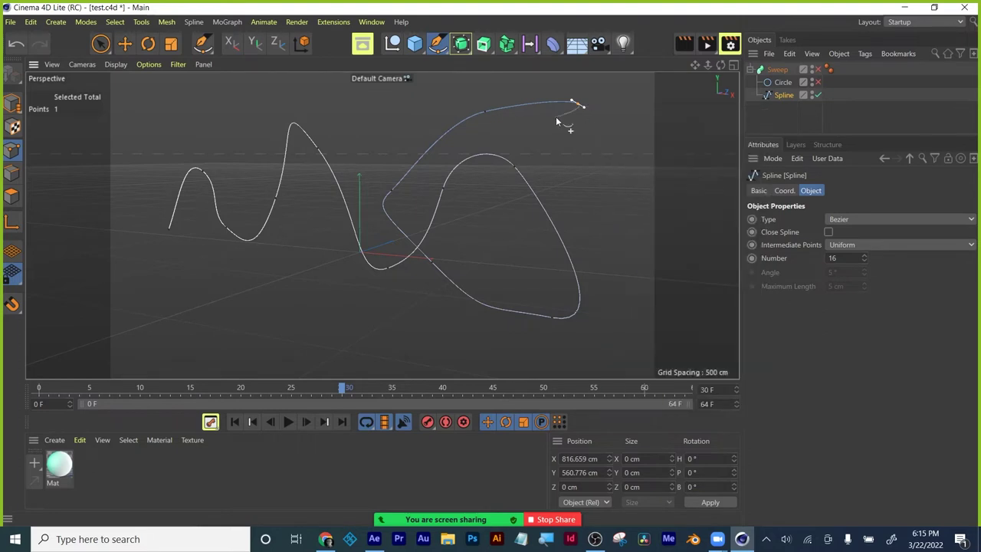
left_click(606, 86)
key("ctrl+z")
key("ctrl+z")
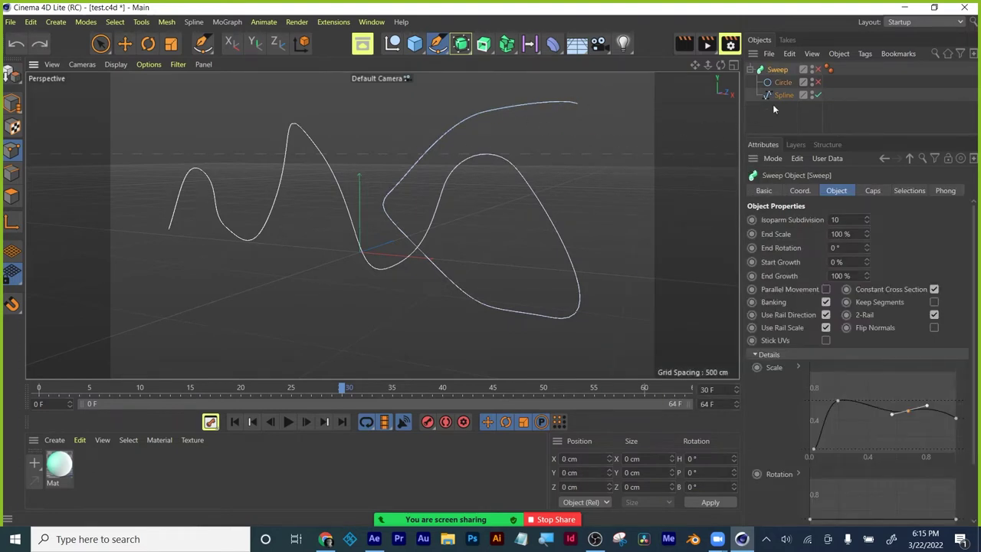
Select the Spline, move one of its points, and re-enable the Circle and Sweep
left_click(781, 97)
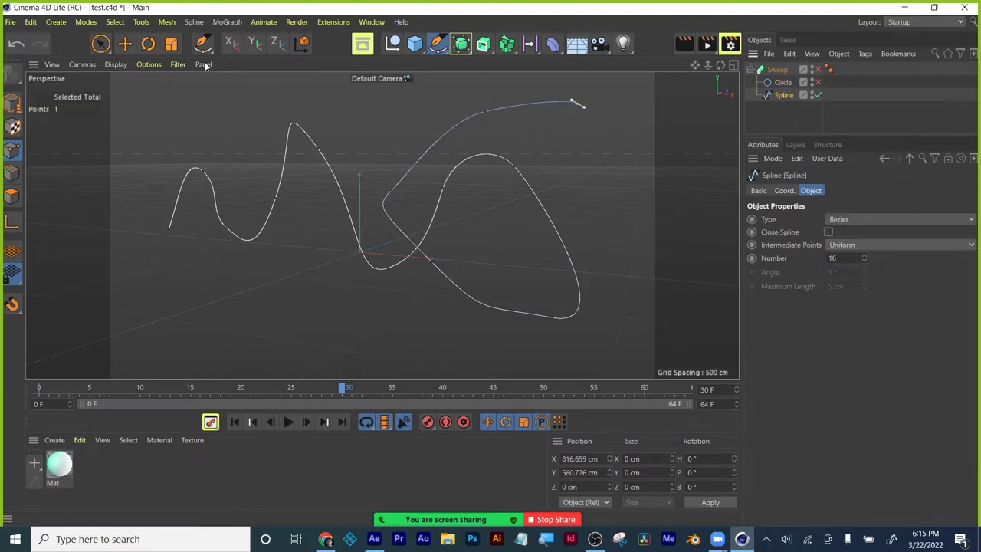
left_click(125, 43)
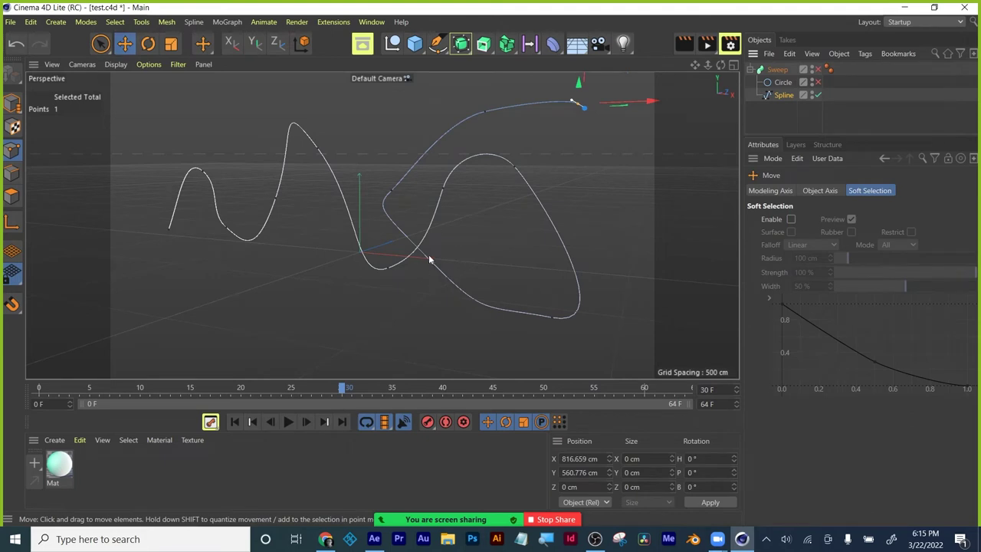
scroll(449, 259, "up", 5)
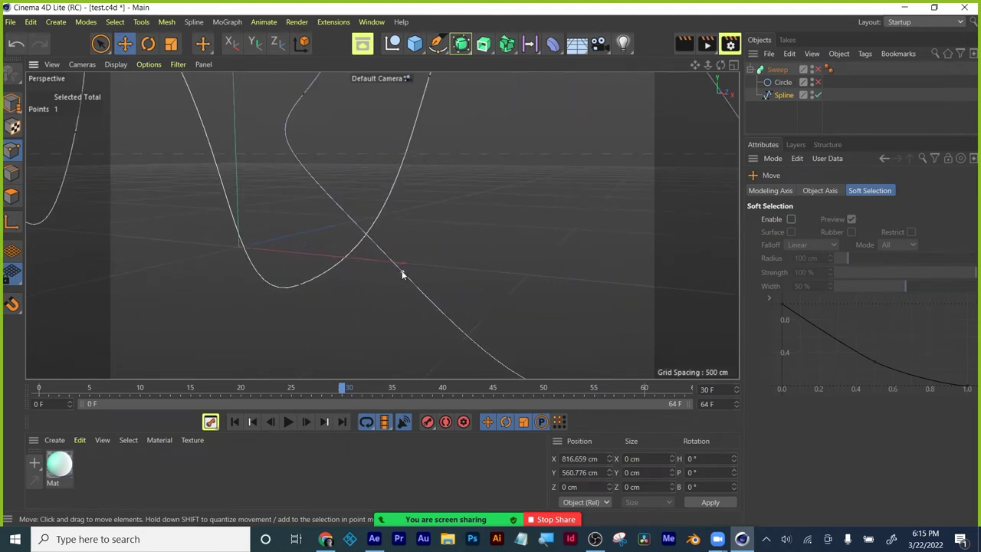
mouse_move(401, 275)
left_mouse_down()
mouse_move(425, 260)
mouse_move(396, 270)
left_mouse_up()
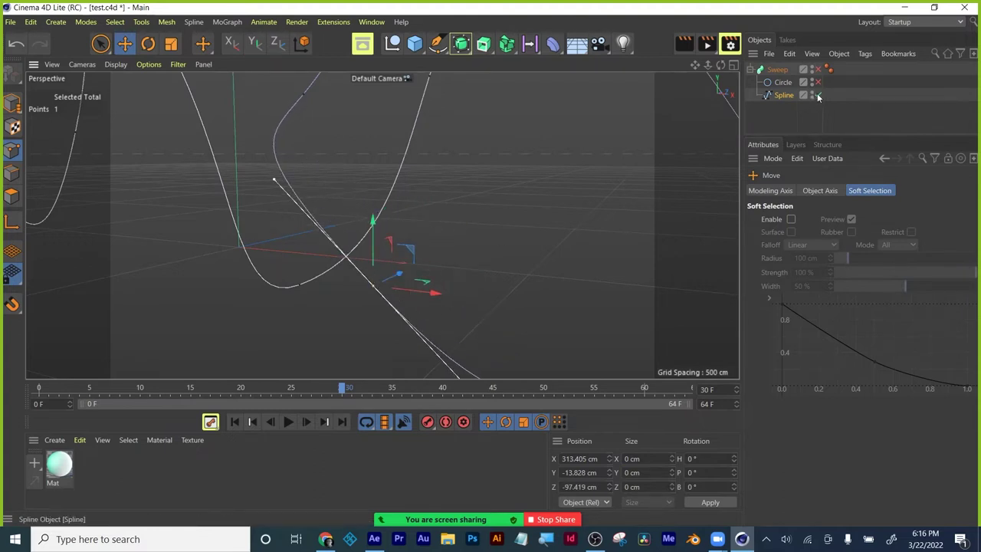
left_click(817, 82)
left_click(817, 69)
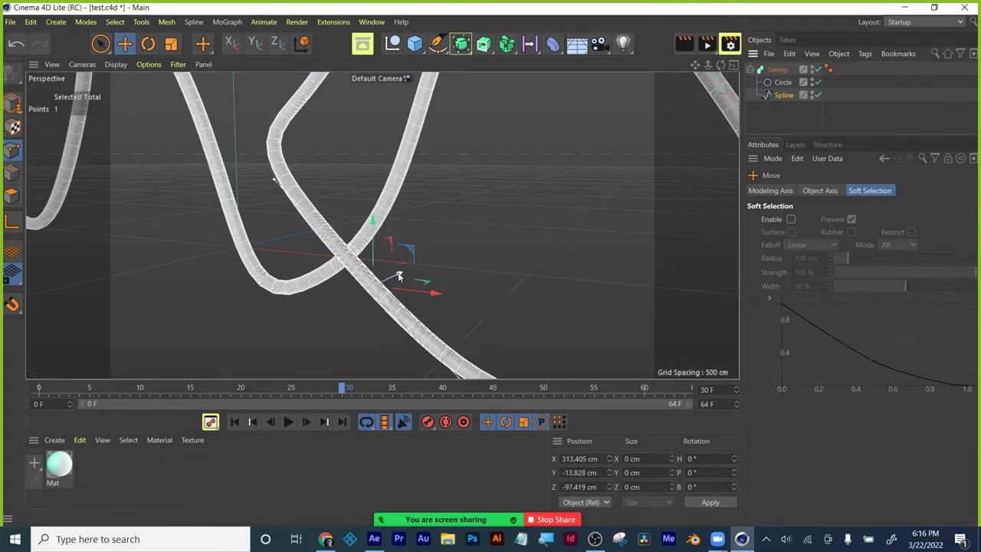
Nudge the spline point slightly and orbit around the tube to check the reshaped curve
mouse_move(398, 272)
left_mouse_down()
mouse_move(390, 279)
mouse_move(399, 276)
left_mouse_up()
scroll(399, 276, "down", 6)
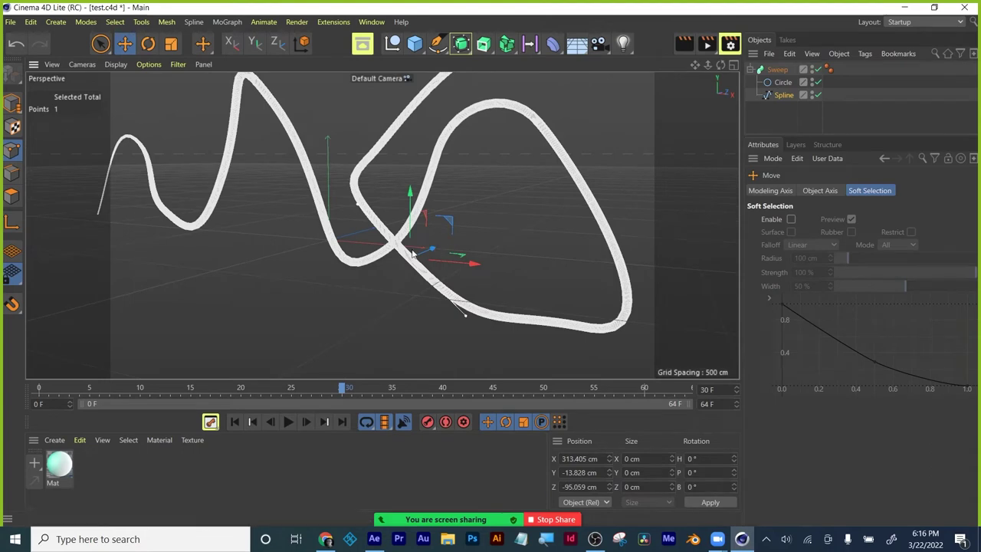
middle_click(372, 284)
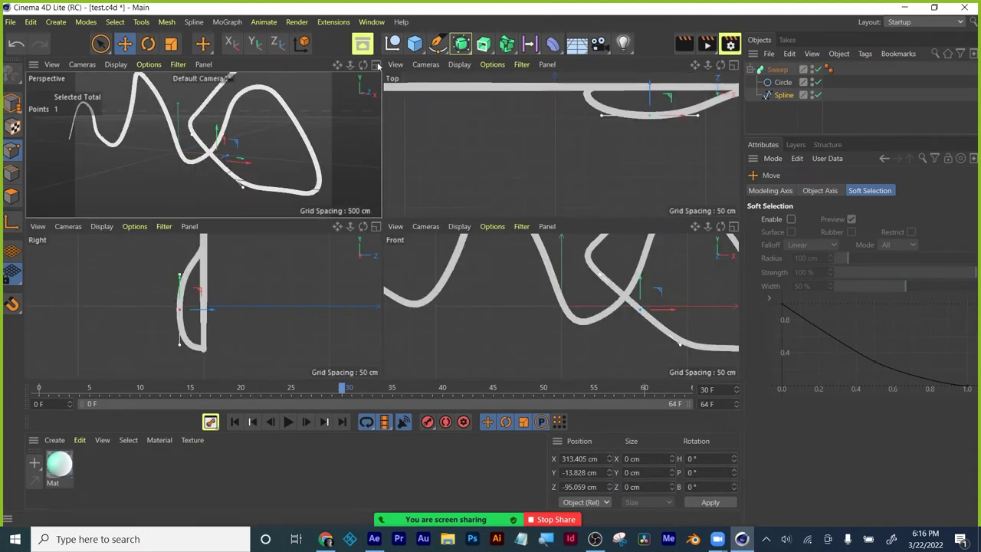
middle_click(329, 238)
scroll(328, 236, "down", 3)
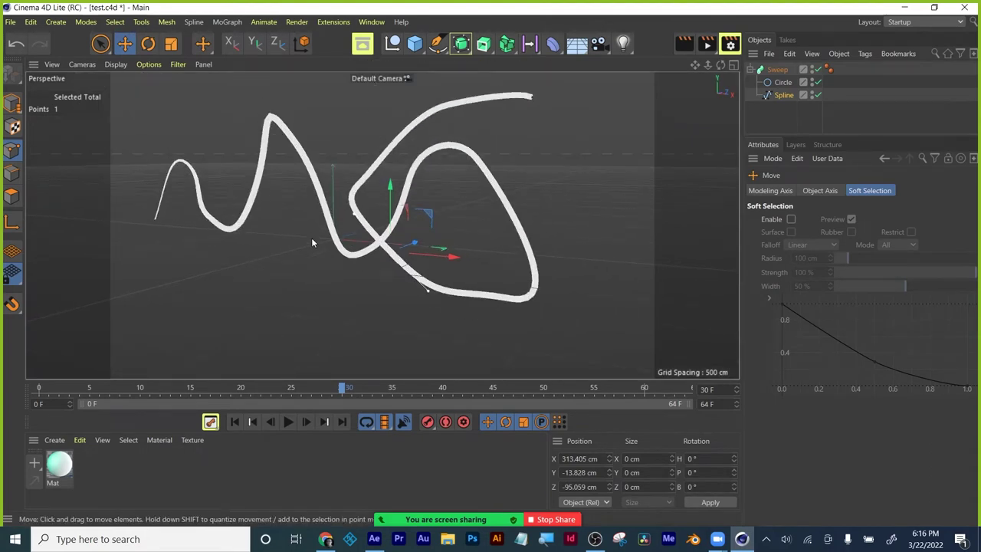
scroll(375, 276, "up", 5)
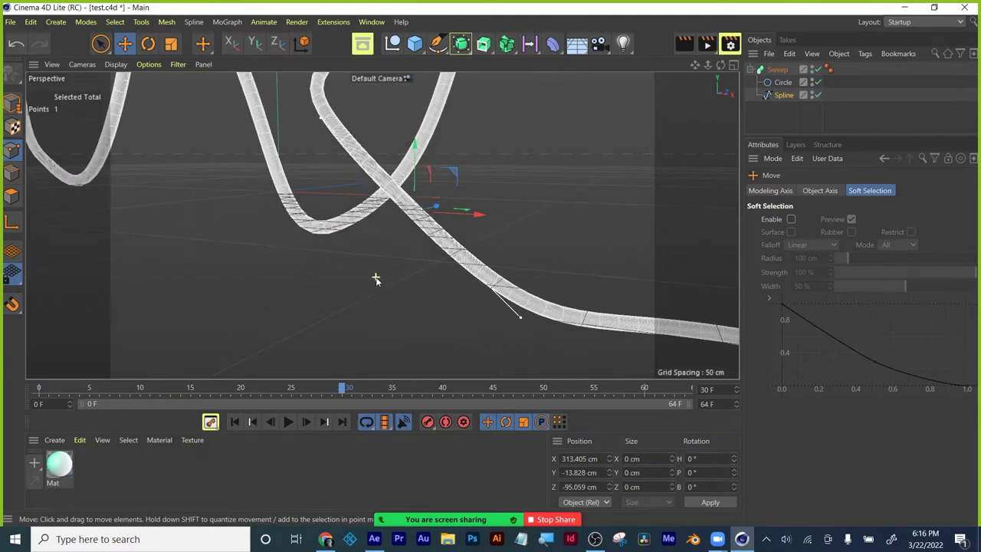
scroll(435, 270, "up", 2)
left_click_drag(435, 269, 198, 219, "alt")
Zoom out, deselect the spline point, and orbit to frame the whole ink stroke
right_click_drag(198, 218, 330, 232, "alt")
left_click(320, 244)
left_click_drag(318, 247, 350, 233, "alt")
mouse_move(256, 244)
left_mouse_down("alt")
mouse_move(286, 270)
mouse_move(484, 254)
left_mouse_up("alt")
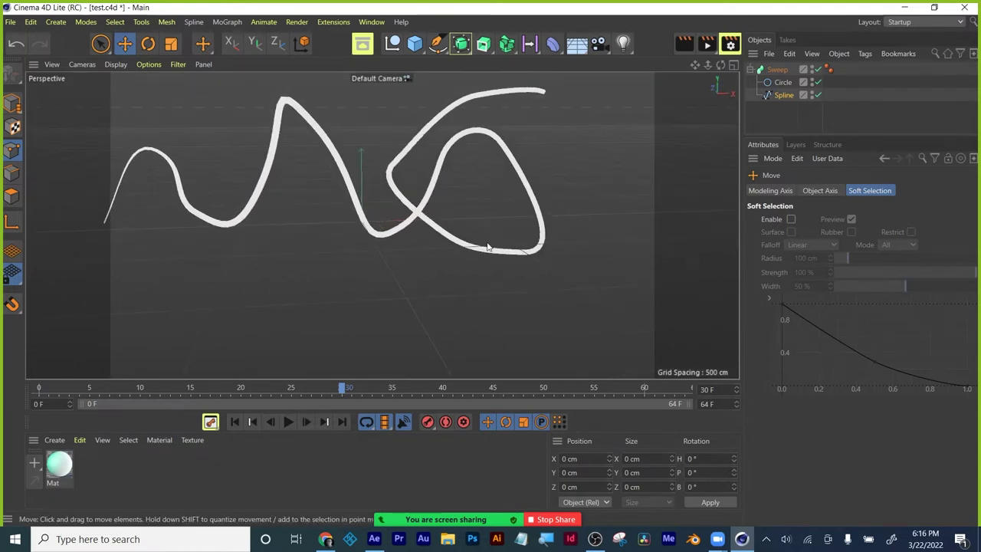
left_click_drag(331, 252, 355, 252, "alt")
middle_click_drag(355, 252, 404, 279, "alt")
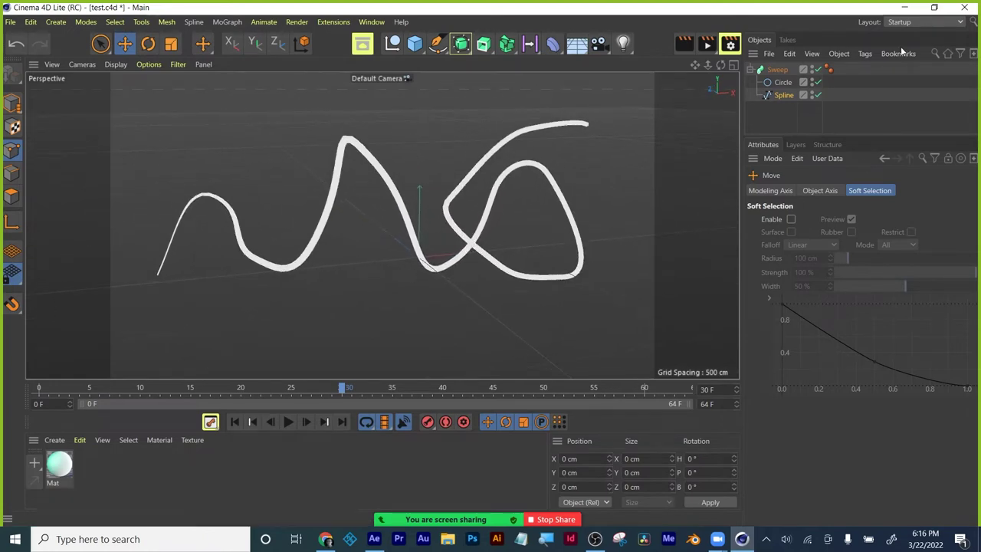
Toggle the Spline off and on to compare, then select the Sweep to show its properties
left_click(817, 94)
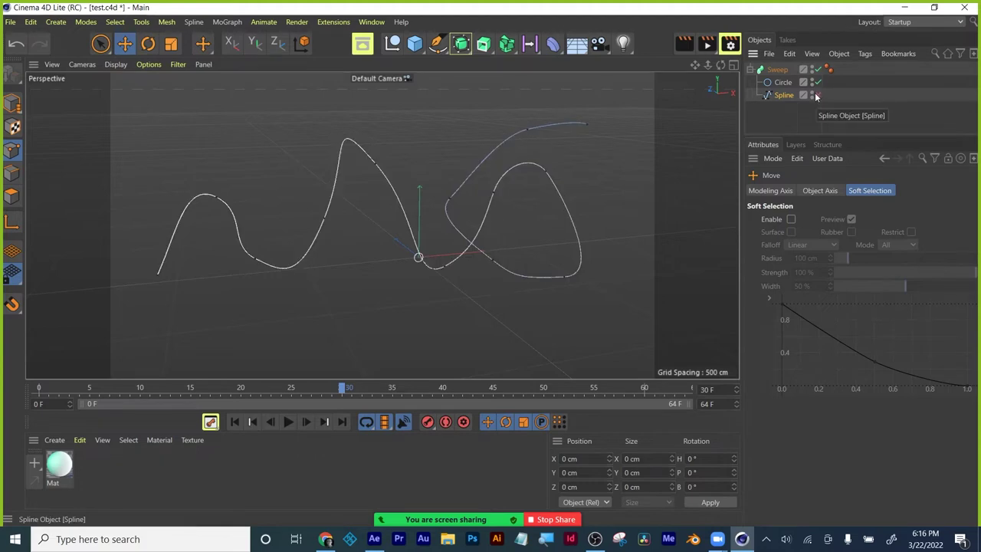
left_click(817, 94)
left_click(817, 95)
left_click(817, 94)
left_click(817, 95)
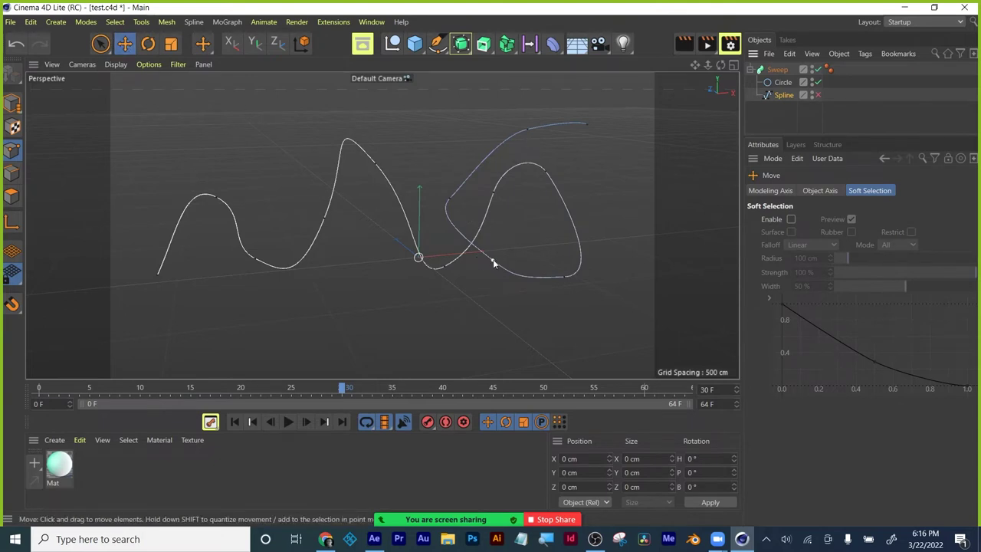
left_click(817, 95)
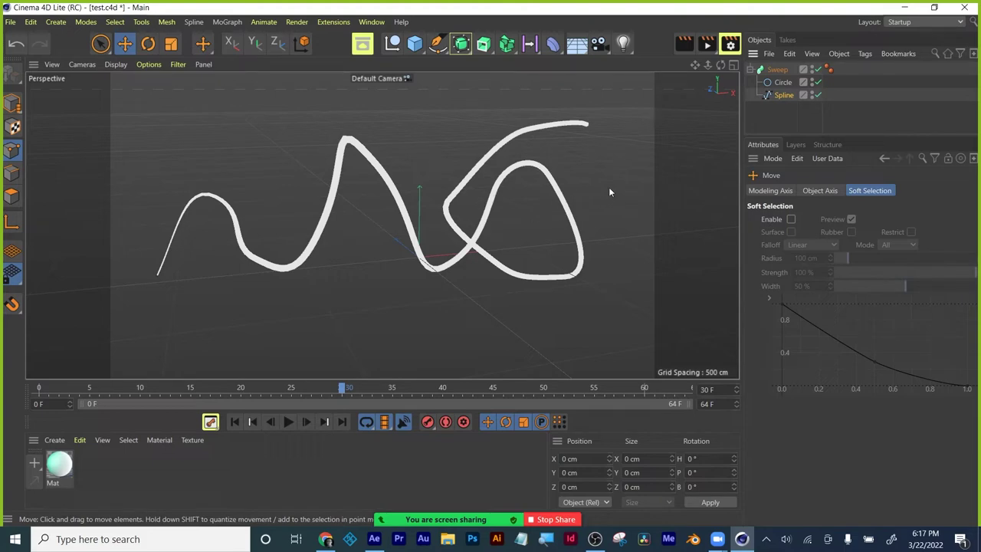
left_click(776, 70)
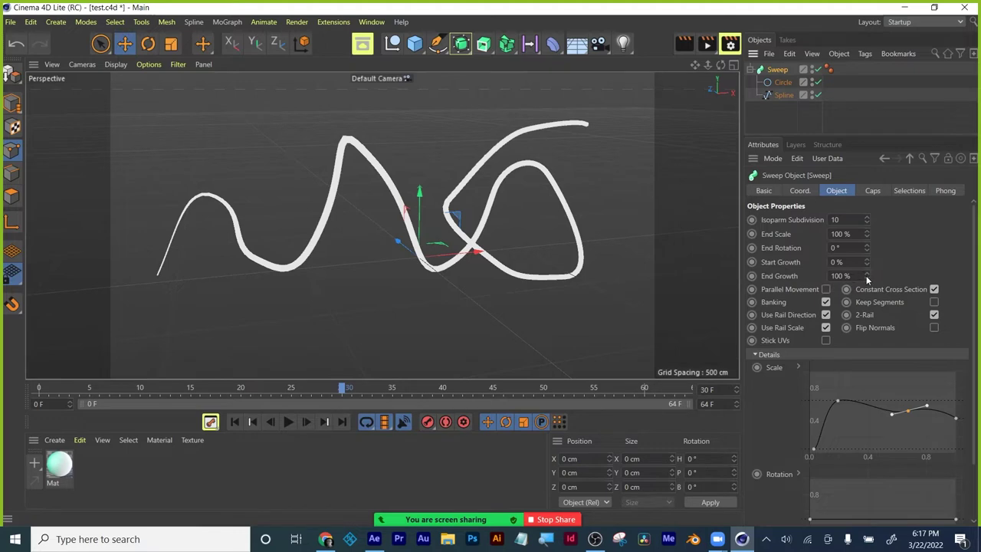
Keyframe the Sweep's End Growth at frame 0 and again at a later frame
left_click_drag(867, 279, 867, 281)
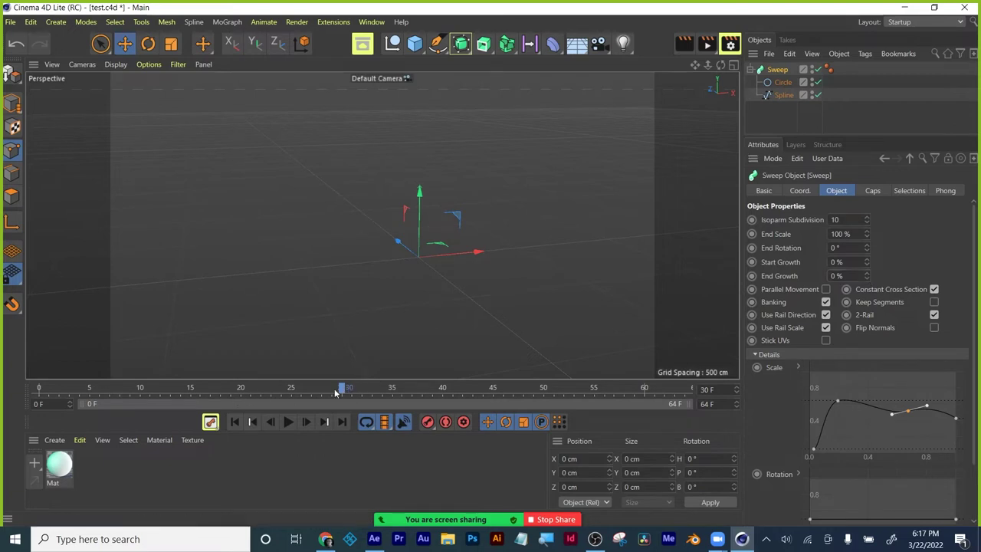
left_click_drag(335, 391, 38, 391)
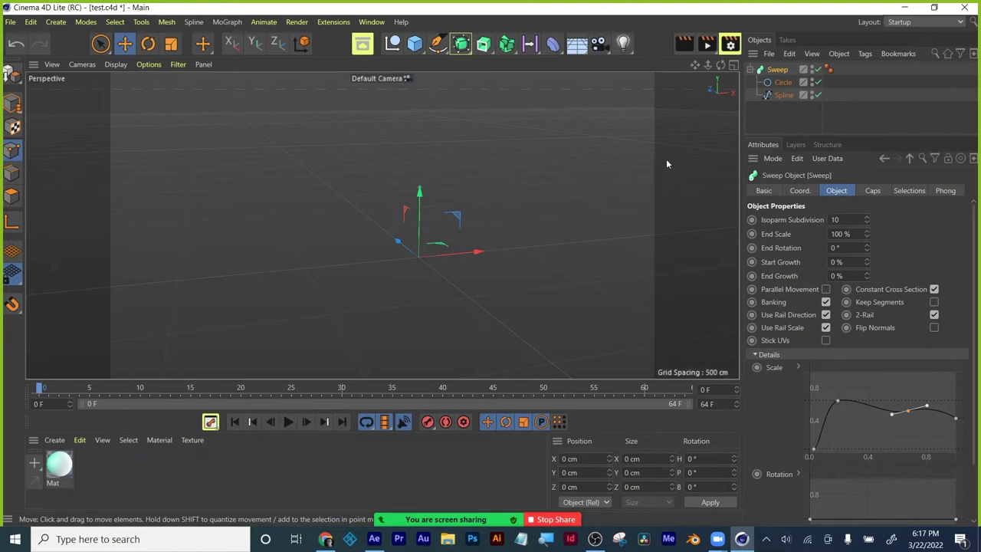
left_click(752, 277)
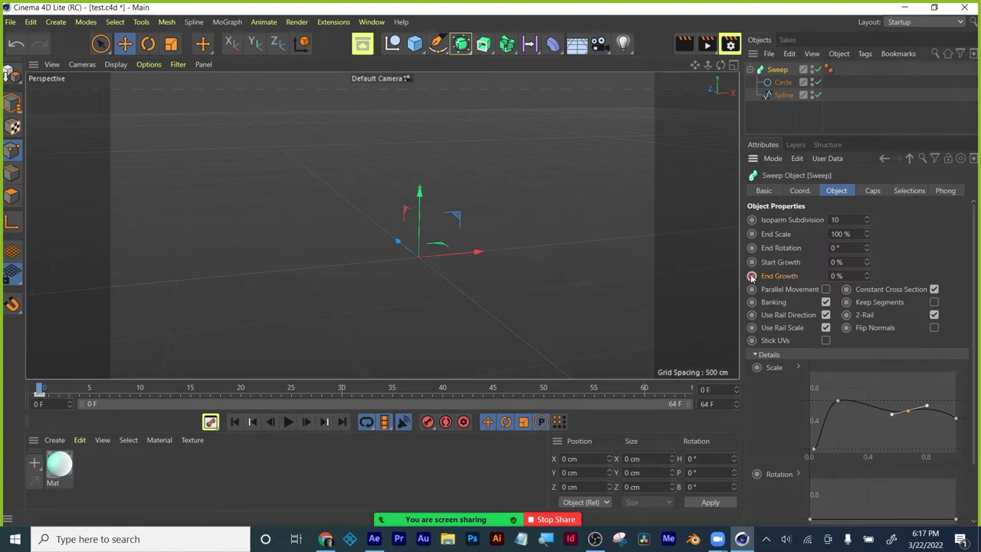
left_click_drag(38, 391, 243, 392)
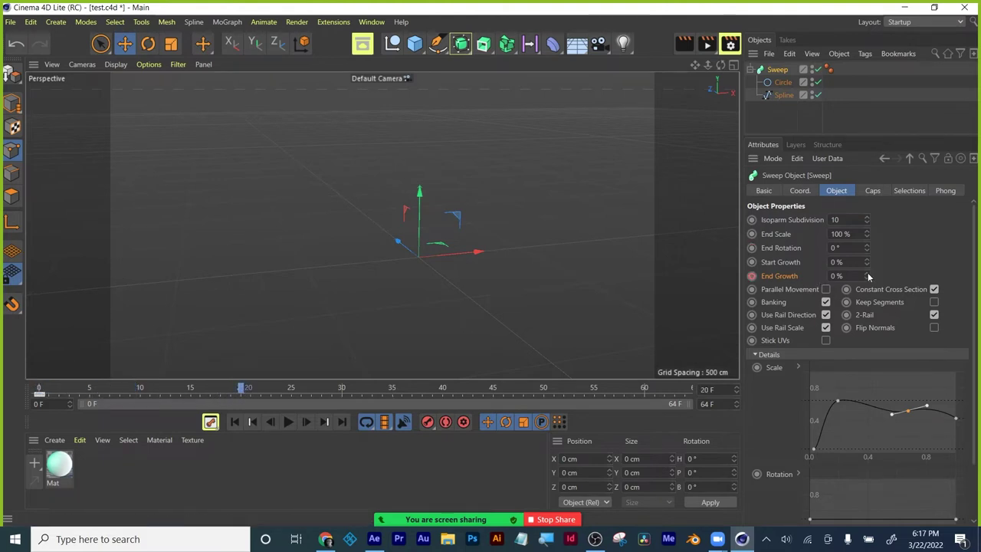
left_click_drag(867, 276, 868, 276)
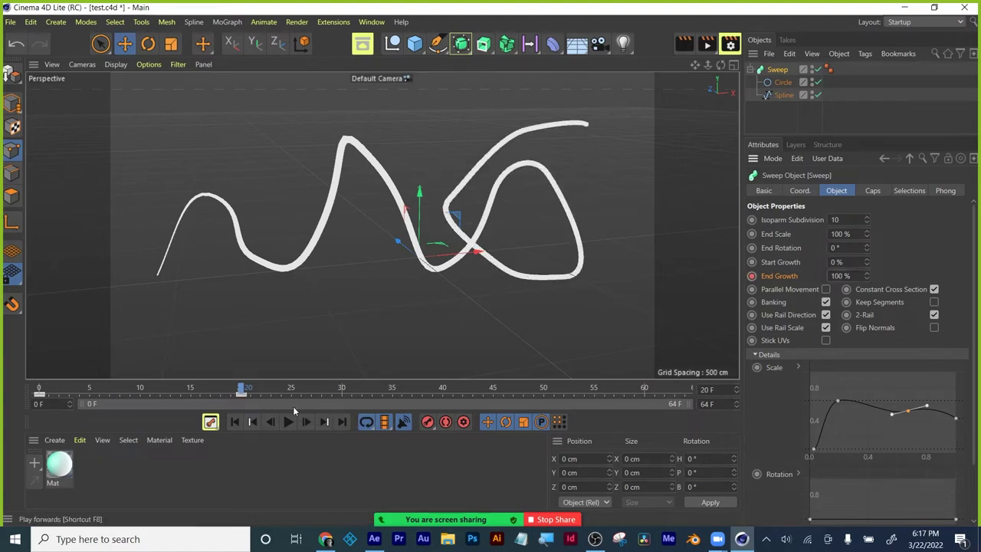
Preview the growth animation, orbit to a new angle, replay from frame 0, and save test.c4d
left_click(288, 421)
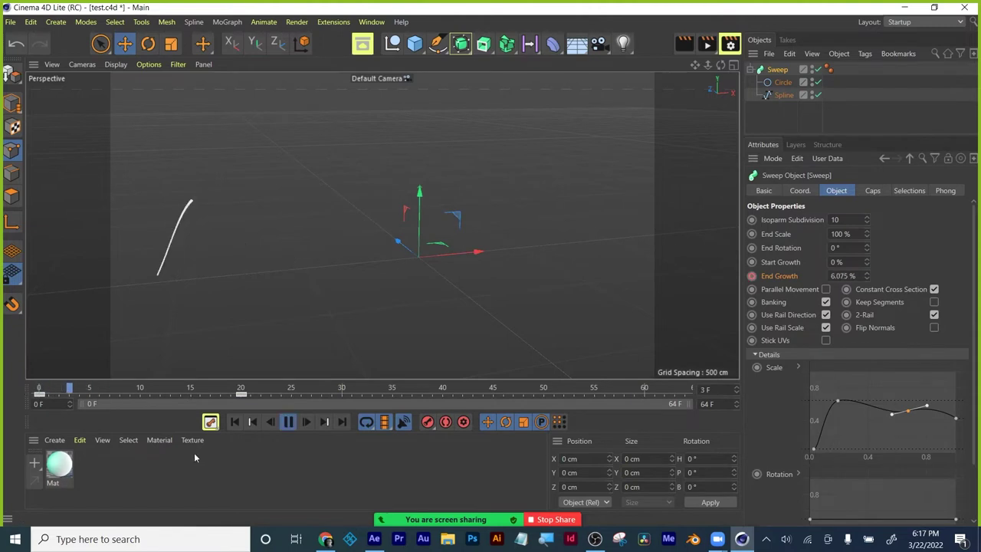
left_click(288, 421)
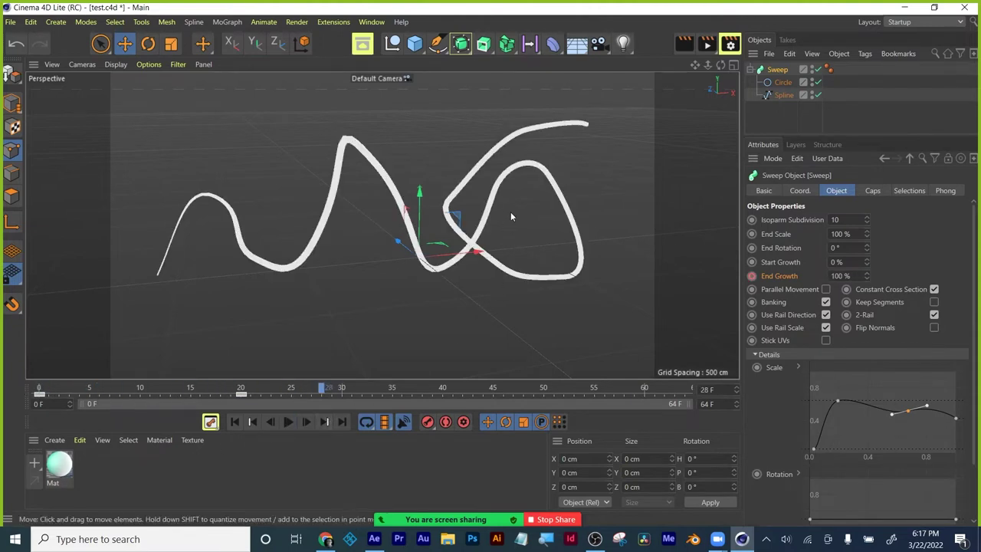
left_click_drag(510, 215, 462, 253, "alt")
left_click_drag(236, 393, 93, 401)
key("F8")
key("F8")
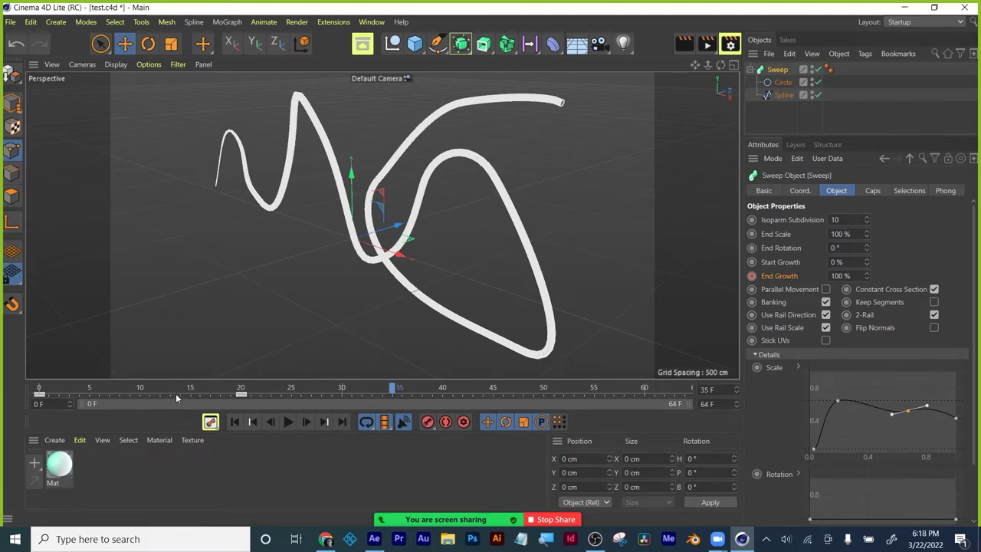
key("ctrl+s")
Show the End Growth animation track in the Dope Sheet, moved clear of the sweep
right_click(774, 280)
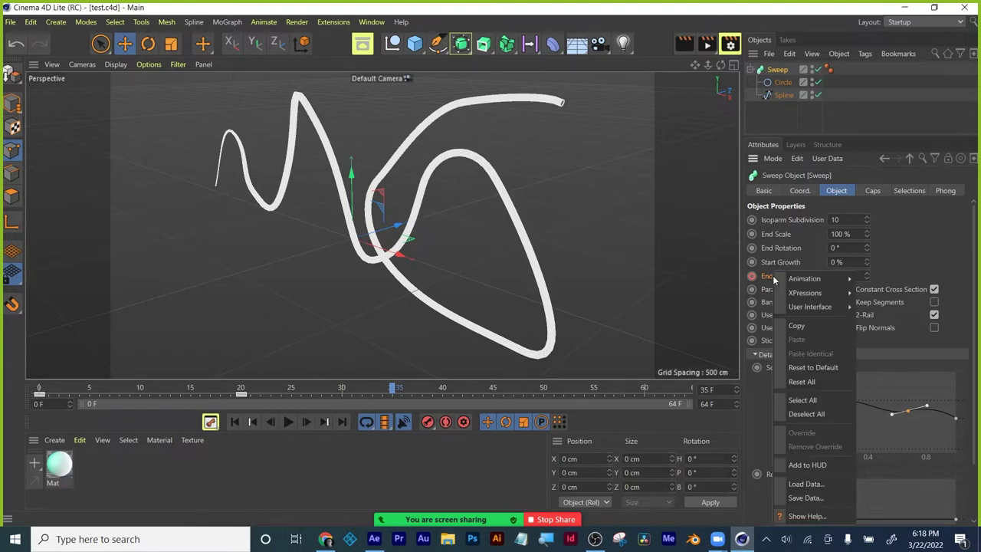
mouse_move(814, 279)
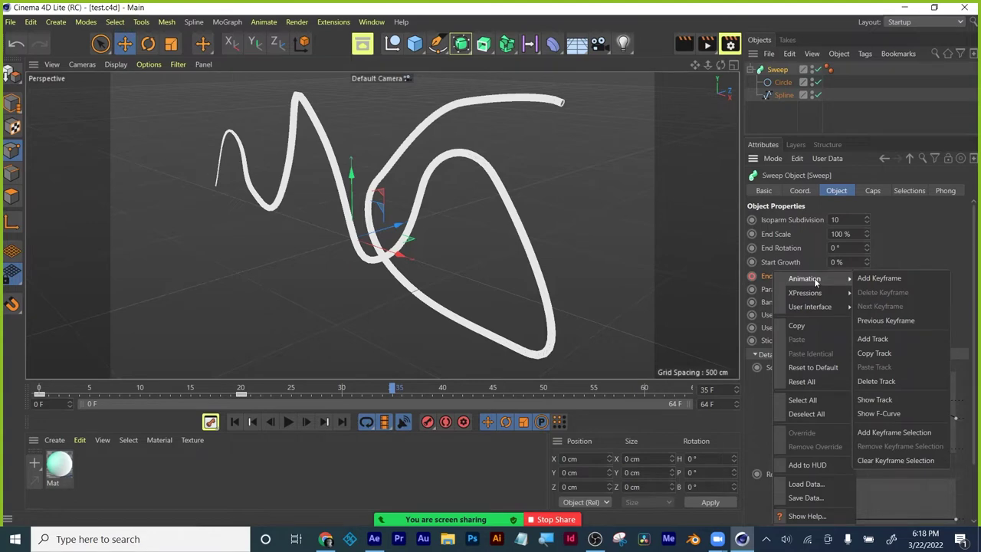
left_click(893, 400)
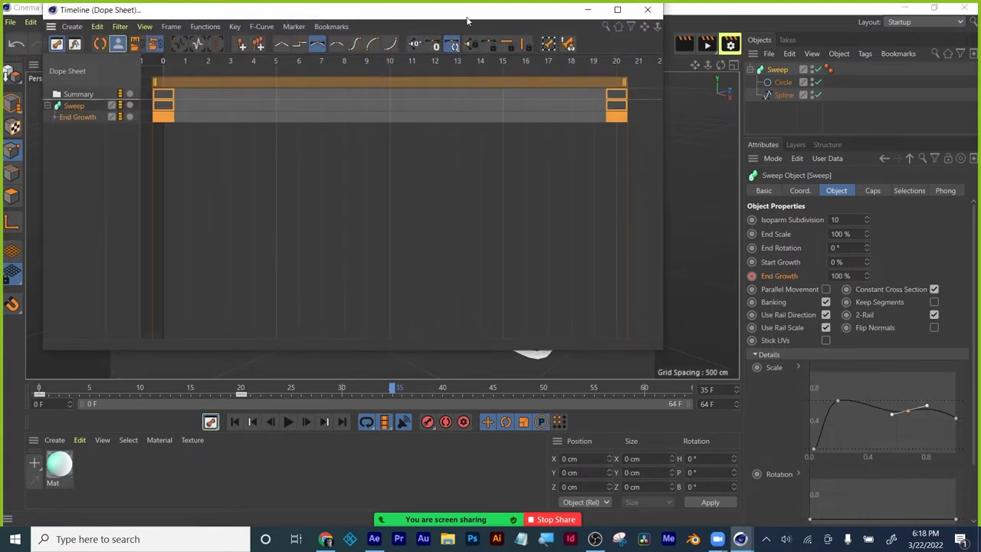
left_click_drag(463, 13, 587, 259)
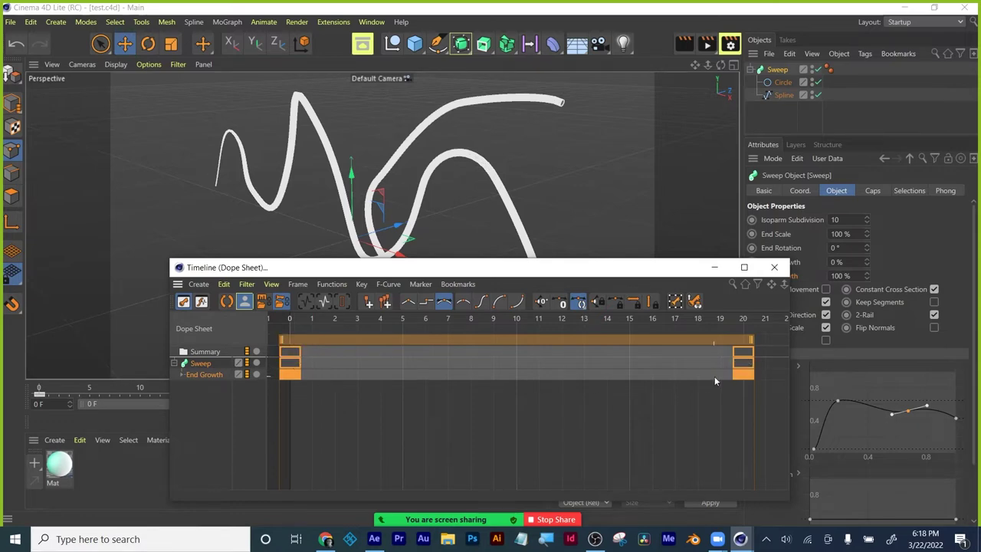
Give both End Growth keys Ease Ease, try then undo retiming, and select the starting key
left_click_drag(753, 403, 280, 354)
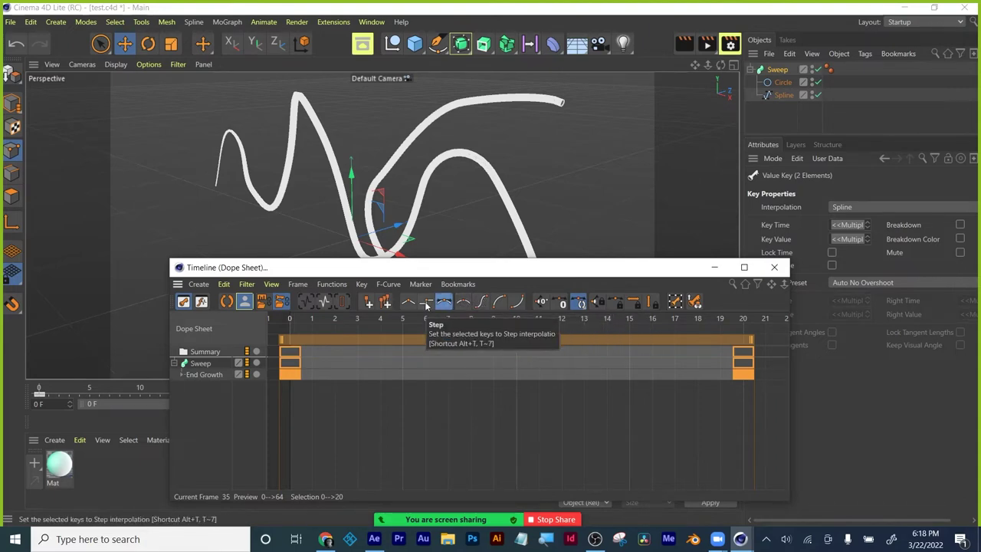
left_click(481, 303)
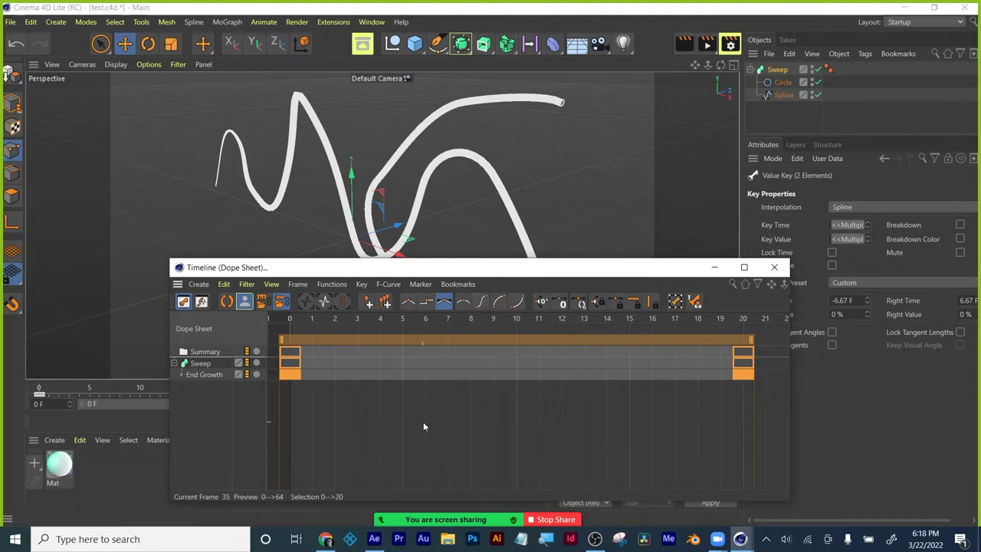
left_click_drag(732, 374, 471, 351)
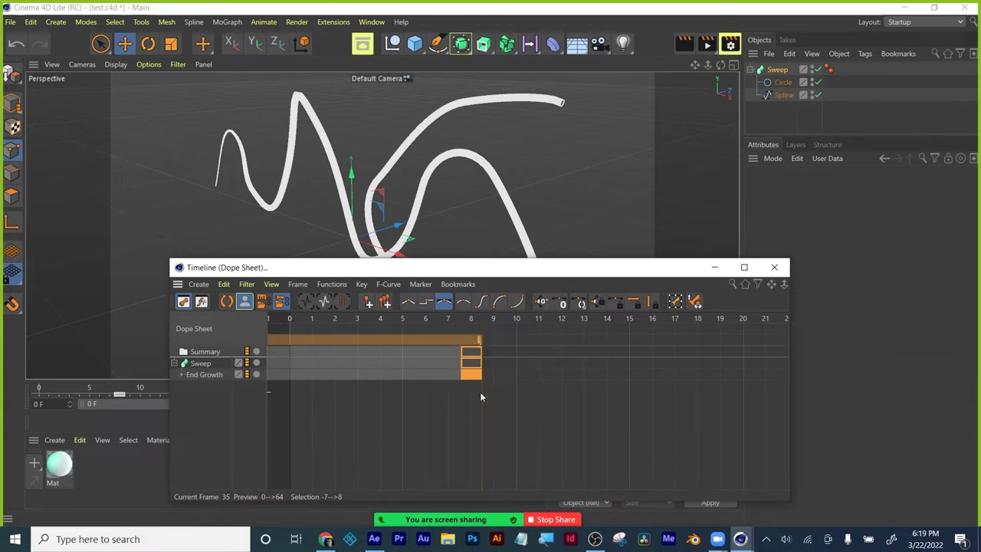
key("ctrl+z")
key("ctrl+z")
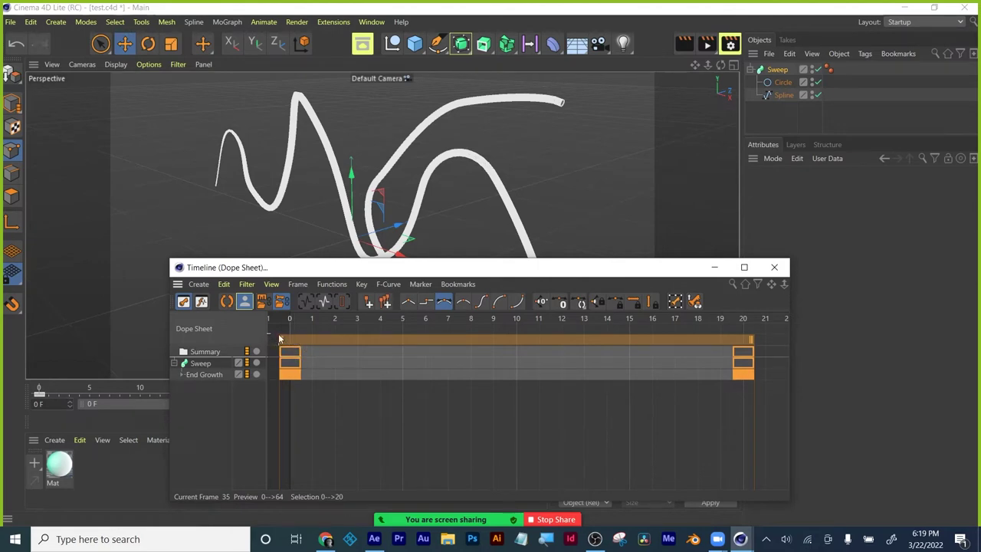
left_click_drag(285, 397, 307, 376)
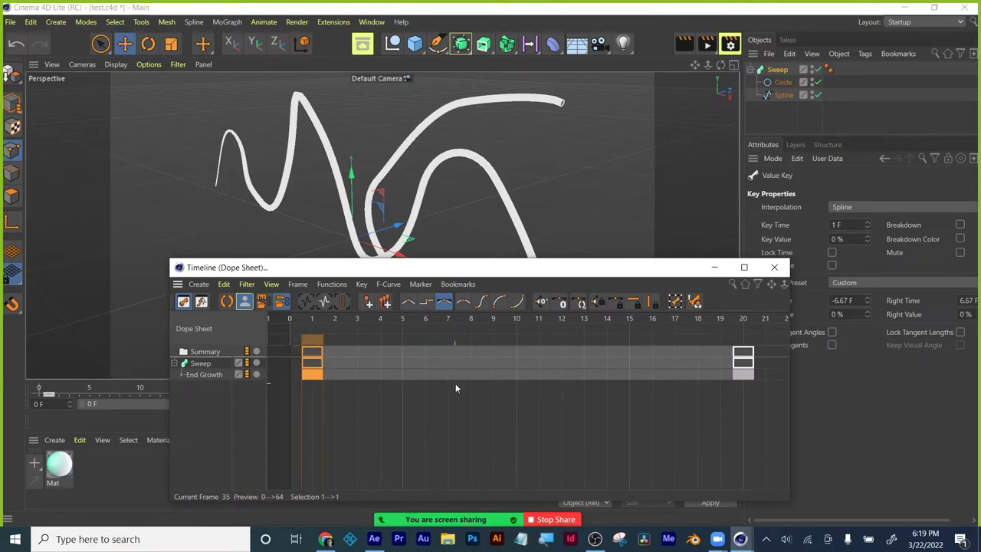
Close the dope sheet and play the sweep growth animation from an early frame
left_click(774, 267)
left_click_drag(257, 387, 115, 387)
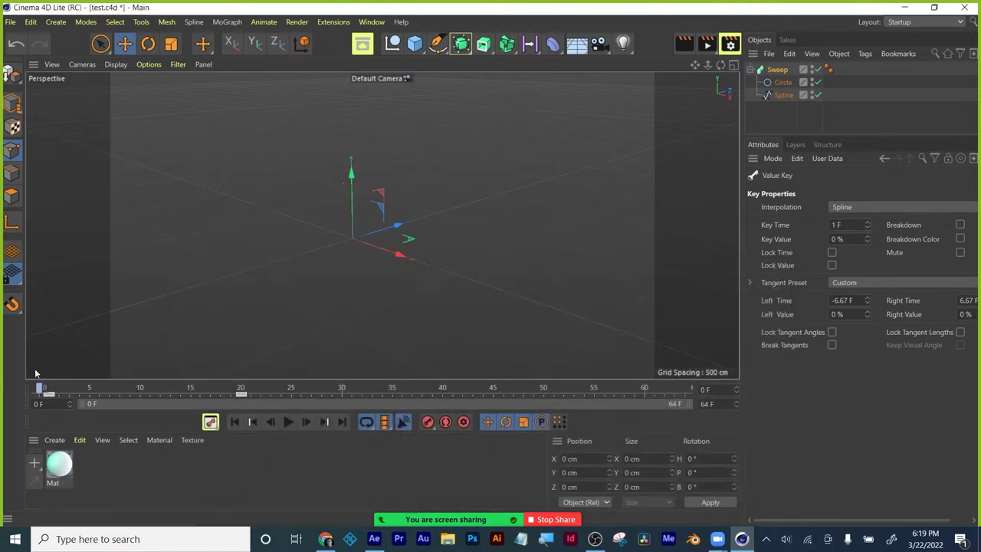
key("F8")
key("F8")
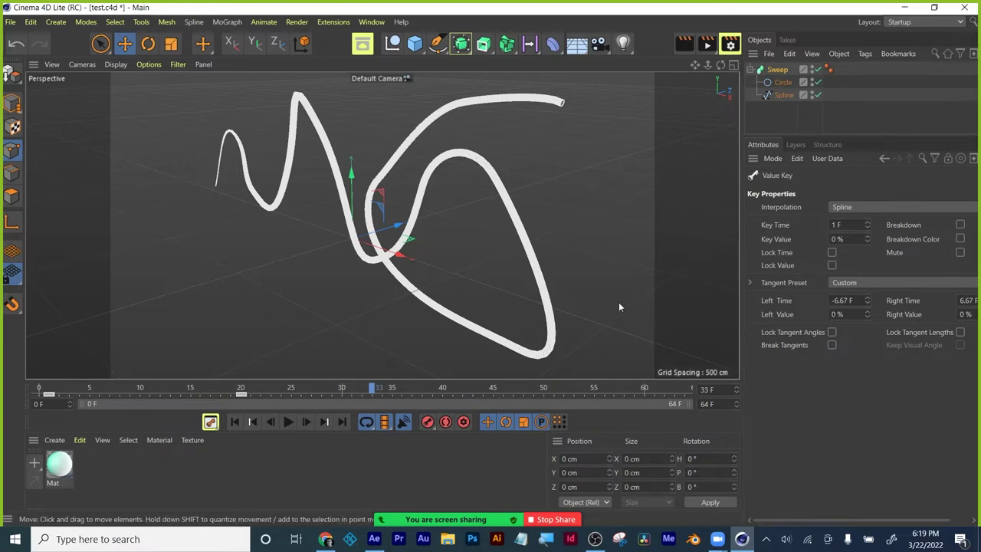
Show the Sweep's End Growth animation curve in the F-Curve editor
left_click(779, 70)
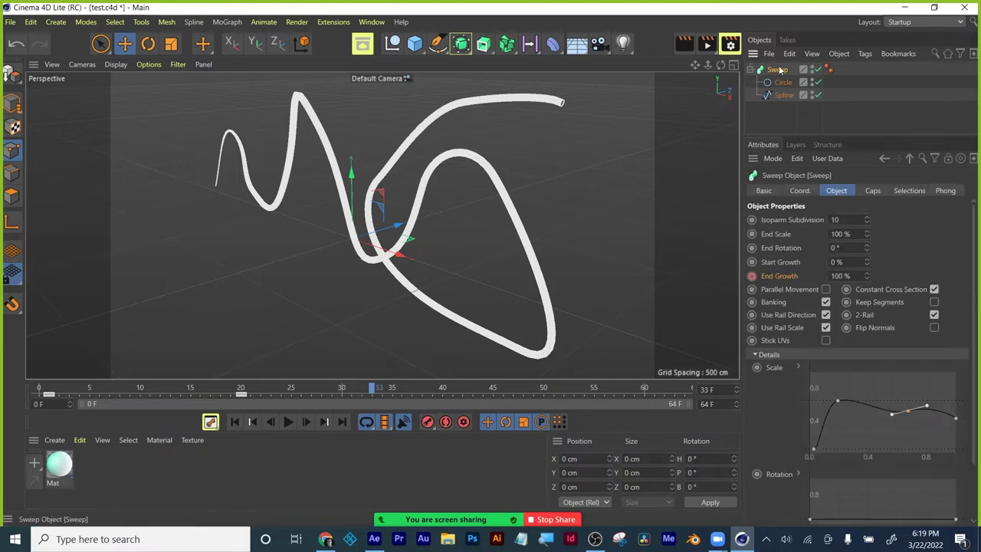
right_click(784, 274)
mouse_move(820, 279)
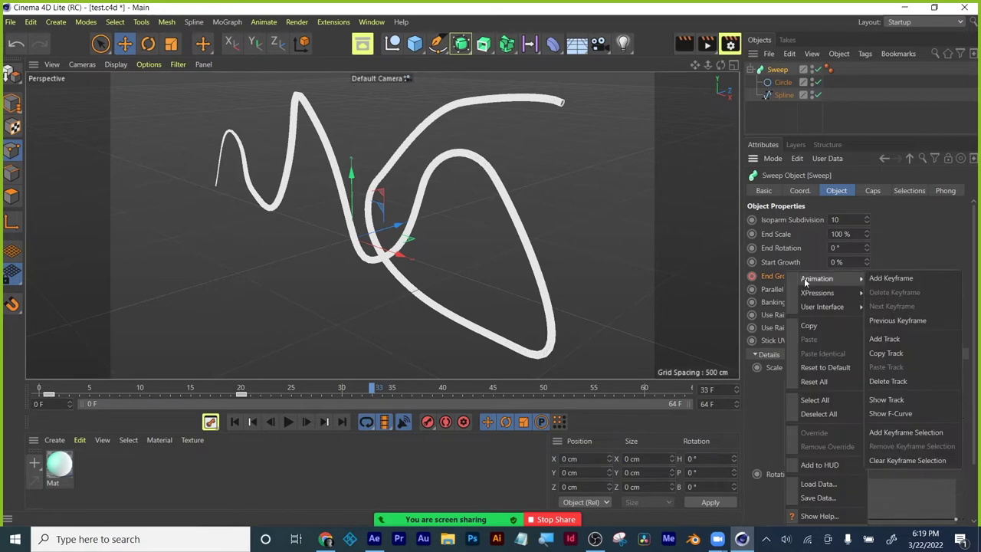
left_click(889, 414)
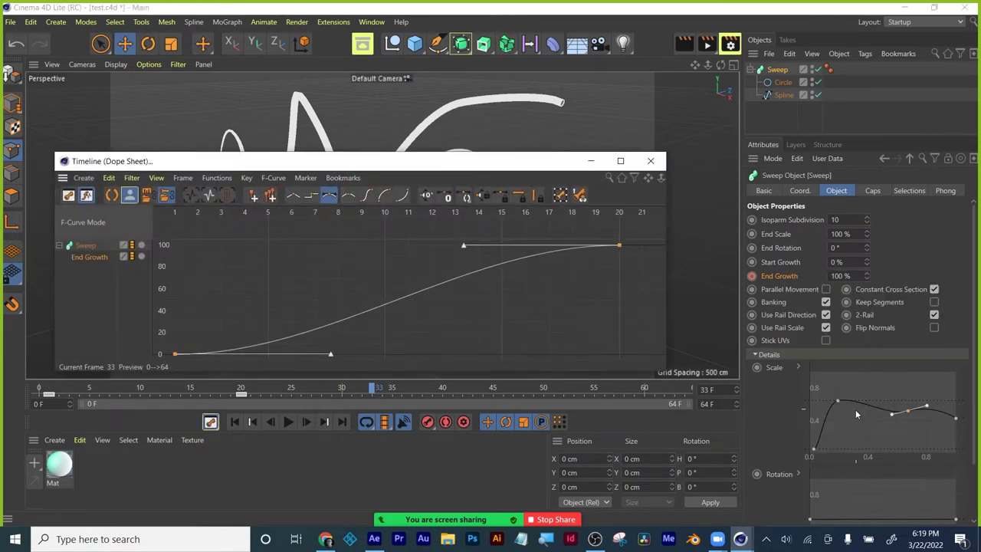
Lengthen the tangents at both End Growth keys to make a steeper S-curve ease
left_click_drag(331, 355, 412, 339)
left_click_drag(462, 164, 496, 141)
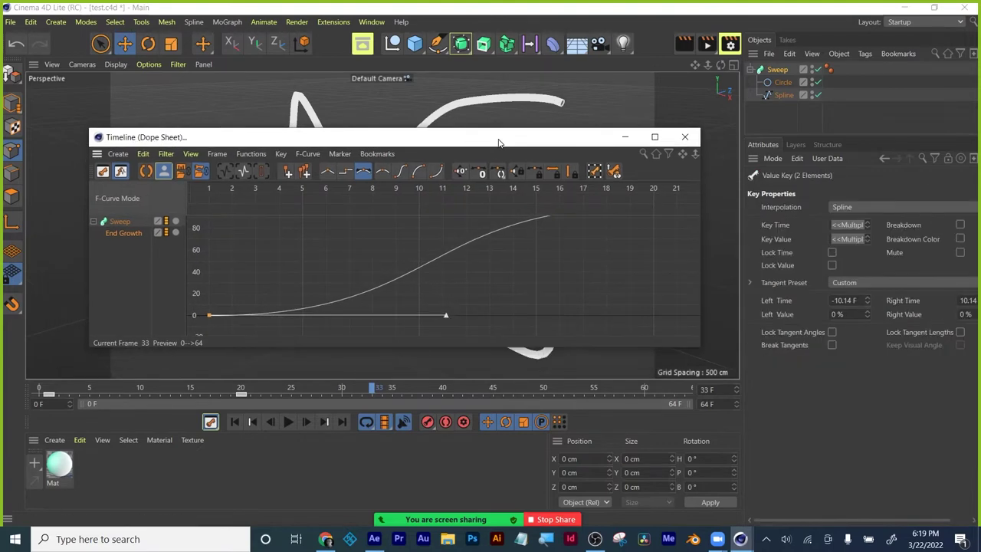
left_click_drag(569, 348, 569, 445)
left_click_drag(416, 228, 364, 227)
left_click(684, 137)
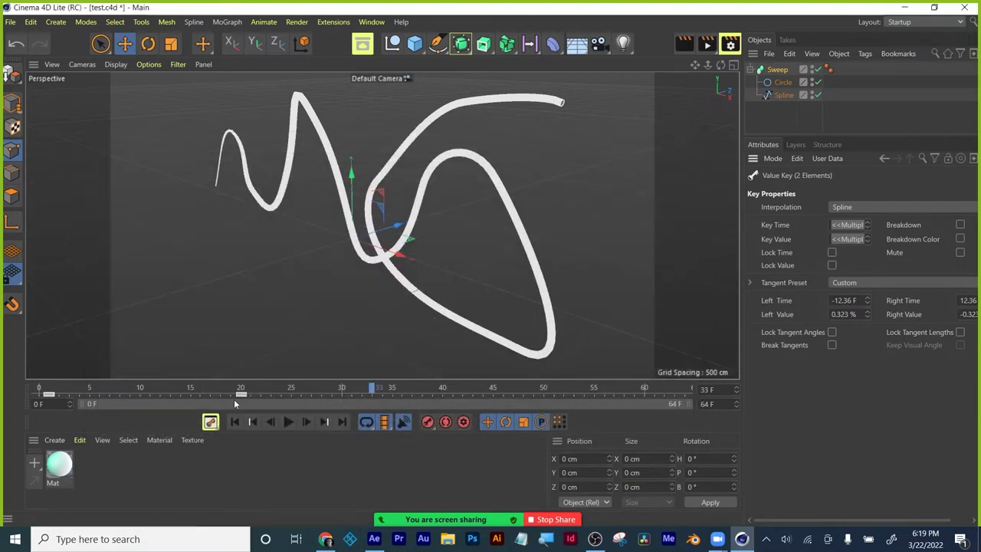
left_click_drag(191, 392, 38, 393)
key("F8")
key("F8")
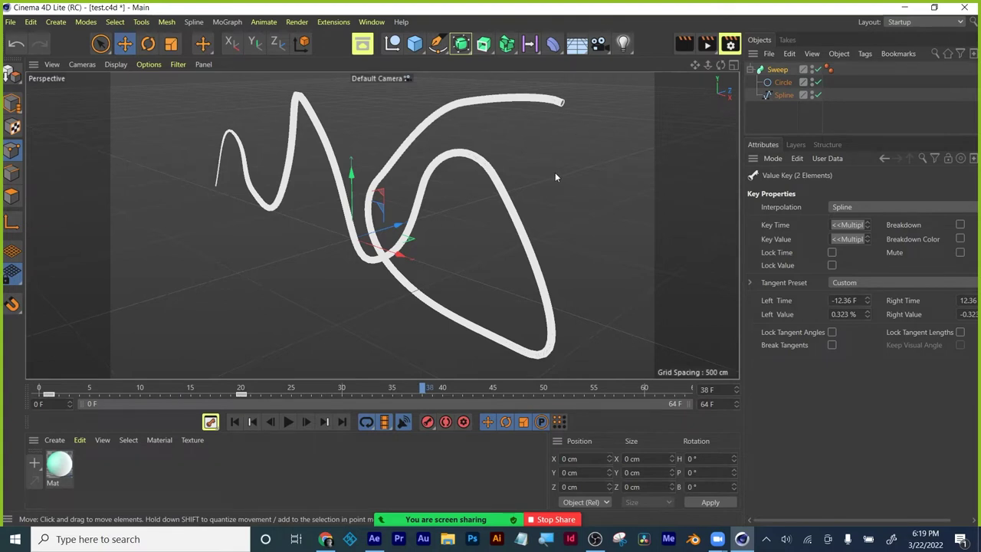
left_click(10, 151)
Delete the teal Mat material
left_click(57, 465)
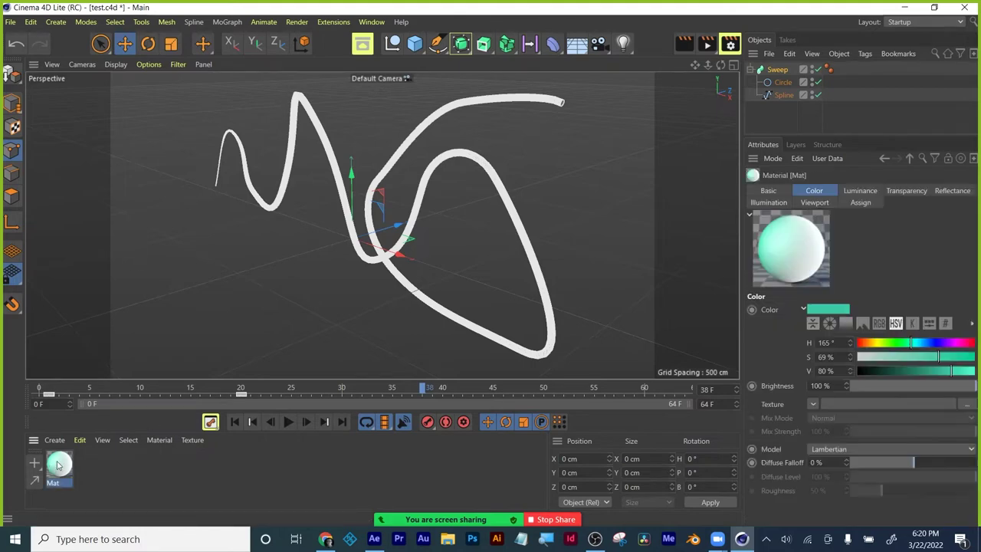
right_click(57, 465)
left_click(59, 466)
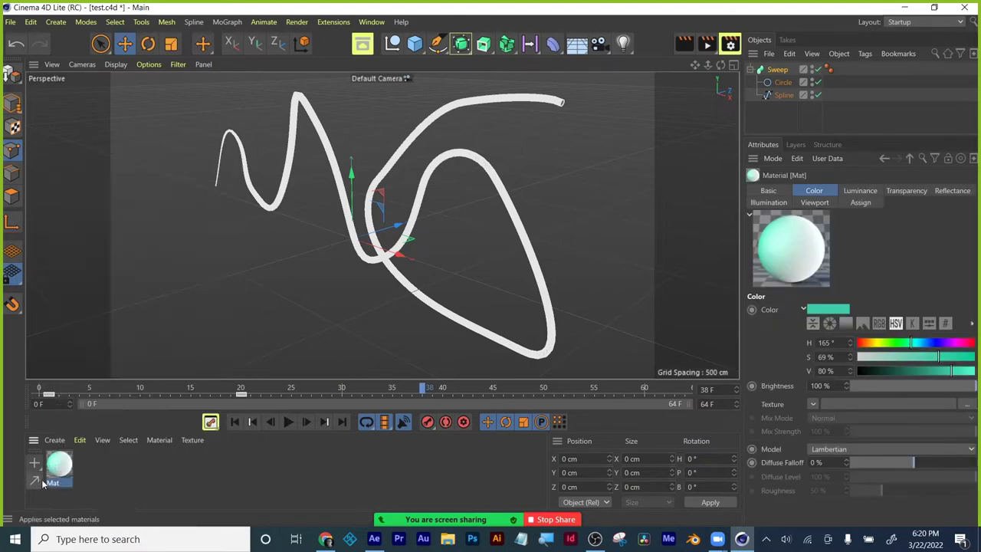
key("Delete")
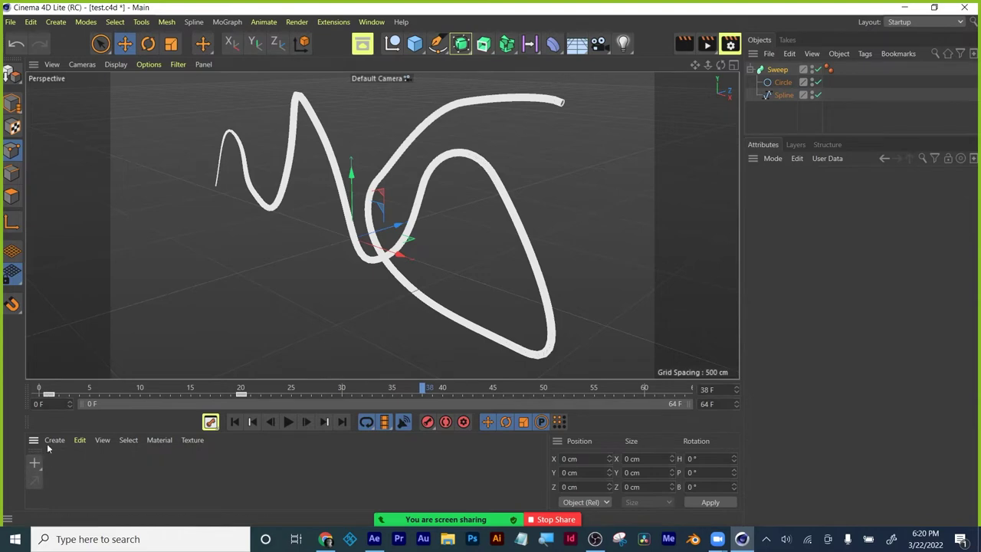
Create a new standard material named Mat
left_click(48, 441)
mouse_move(80, 317)
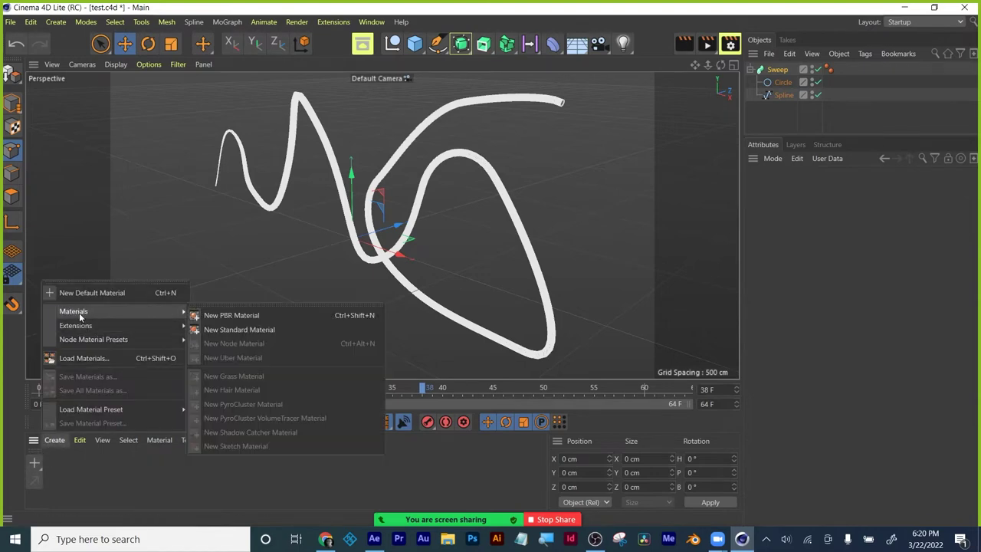
left_click(230, 329)
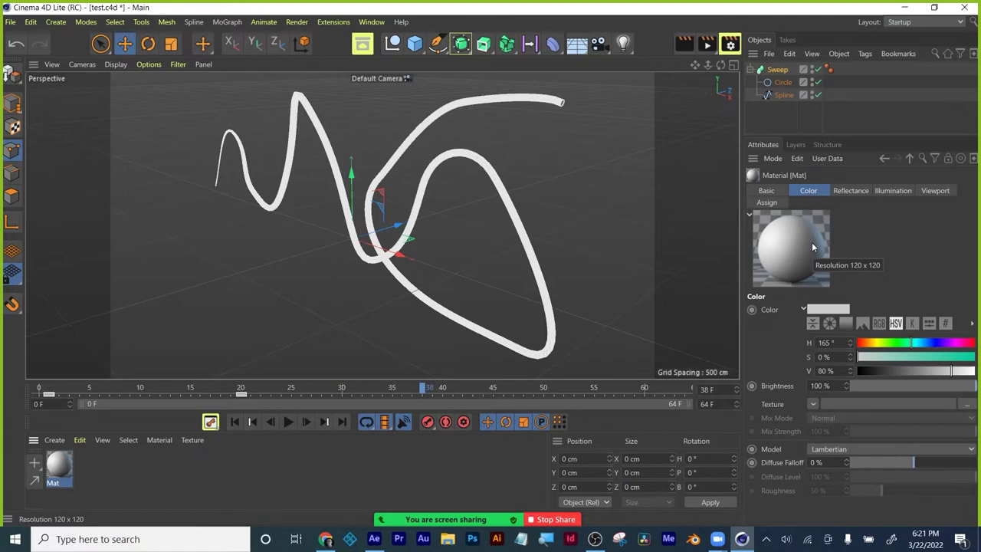
Turn off Mat's Color and Reflectance channels and enable Luminance so it glows white
double_click(59, 465)
left_click_drag(195, 59, 387, 49)
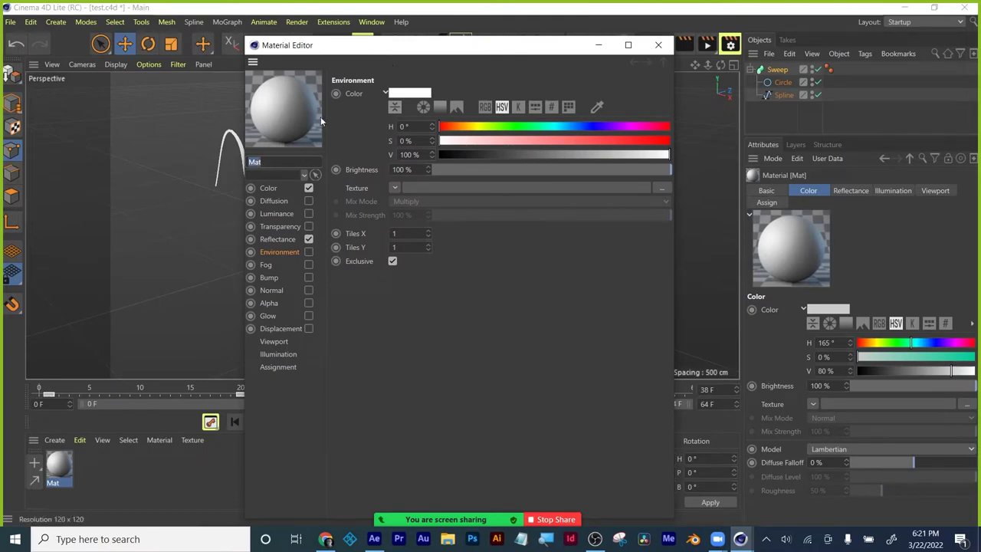
left_click_drag(358, 45, 276, 51)
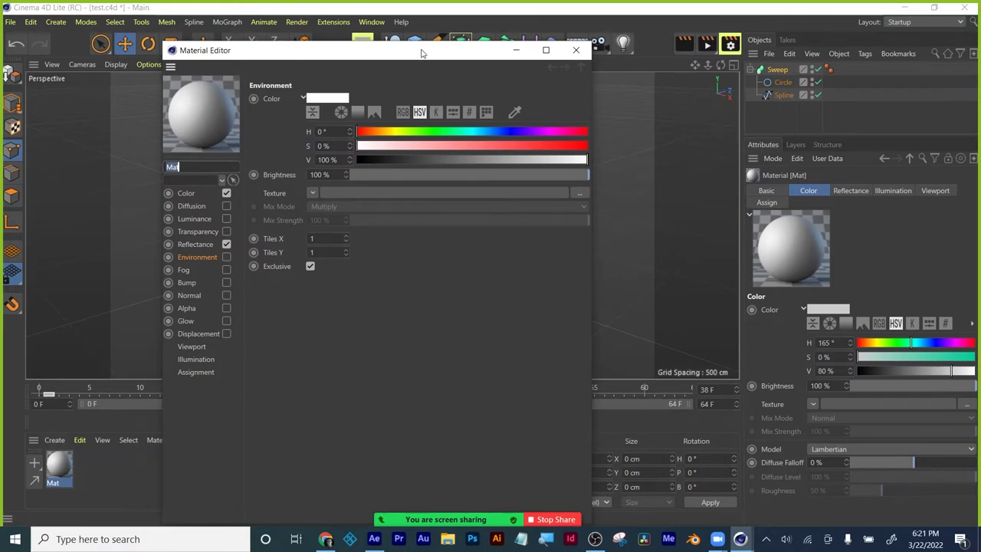
left_click_drag(421, 52, 564, 48)
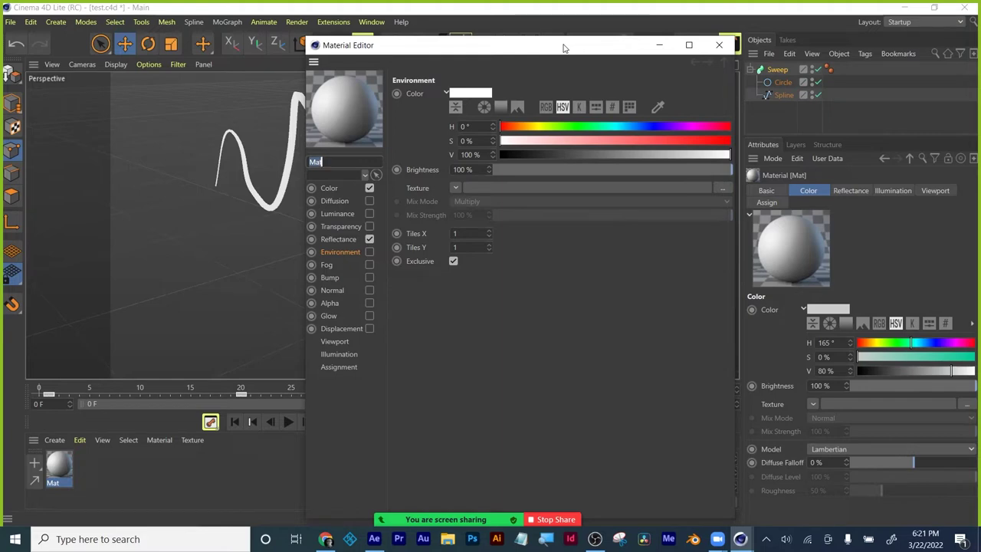
left_click(369, 188)
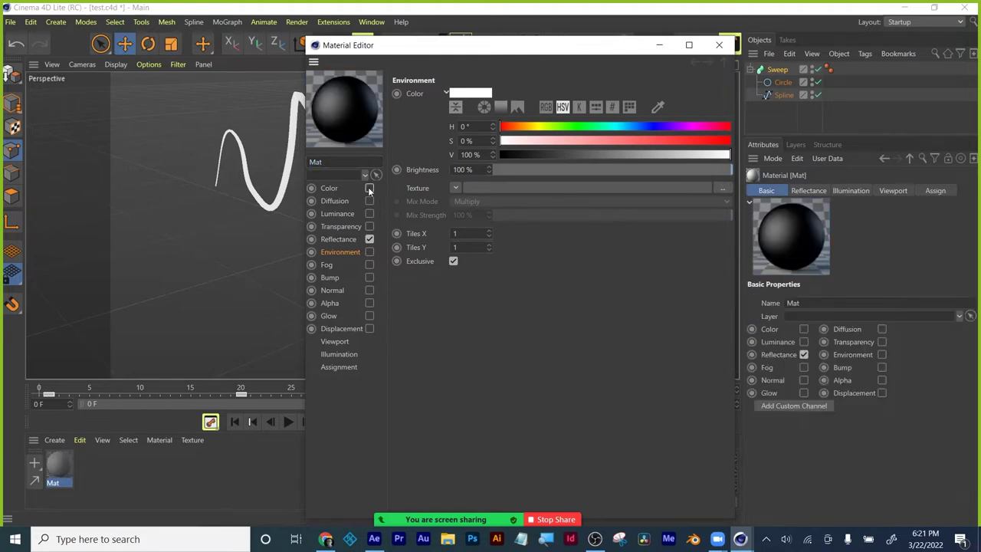
left_click(369, 239)
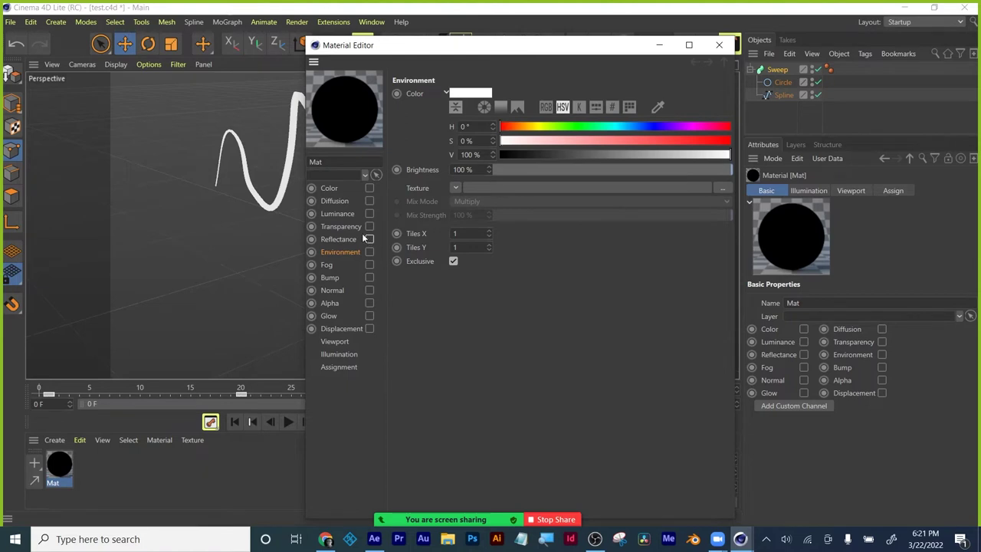
left_click(369, 214)
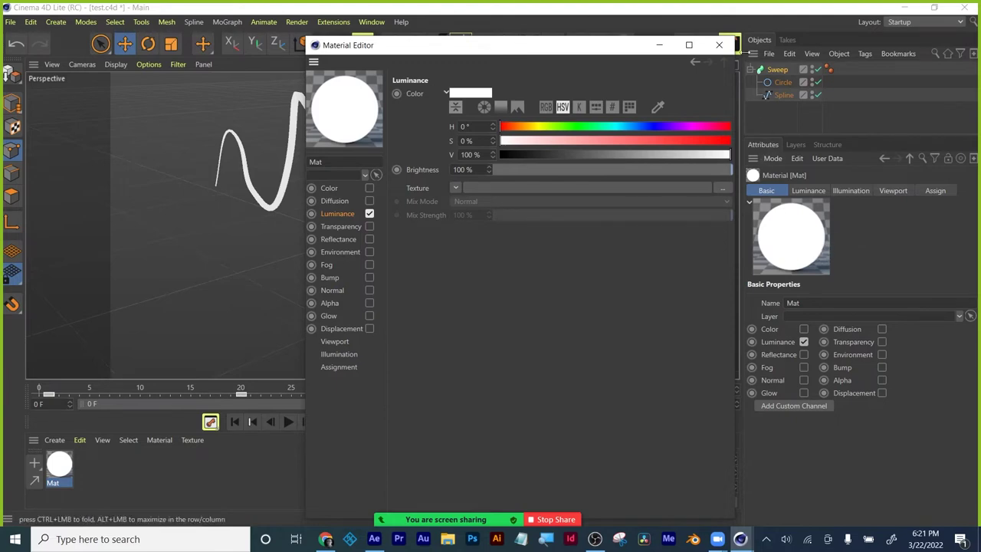
Replace the plain light with a target light in the scene
left_click(720, 46)
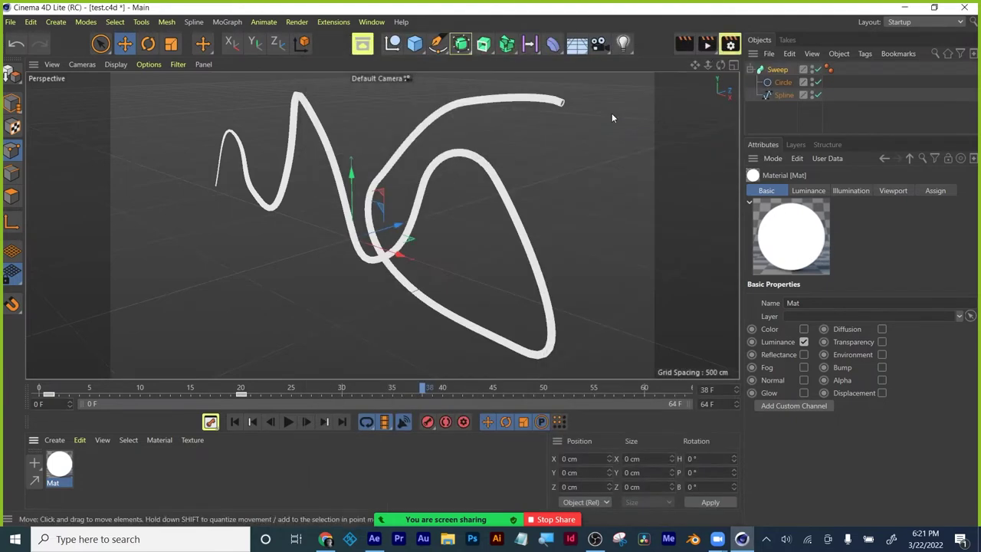
left_click(624, 44)
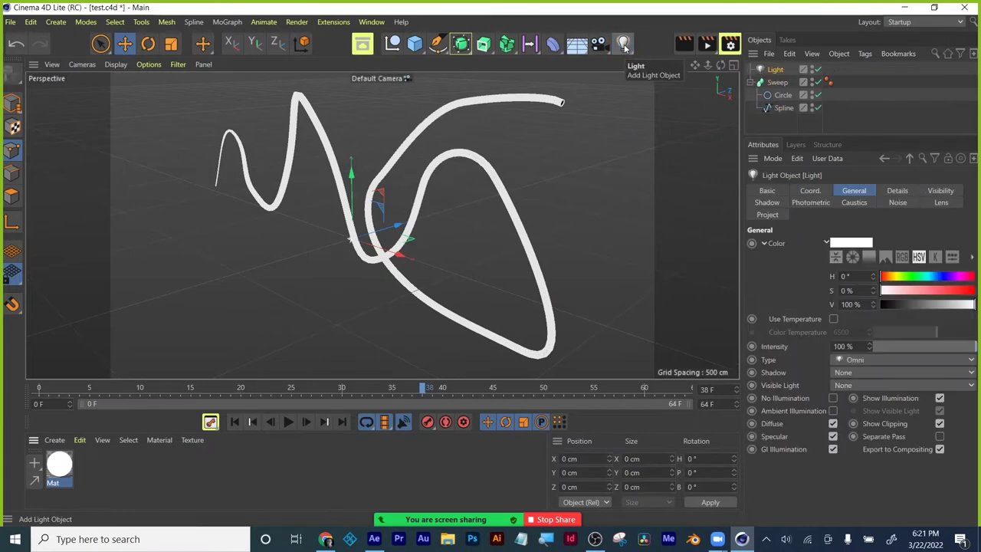
left_click(625, 45)
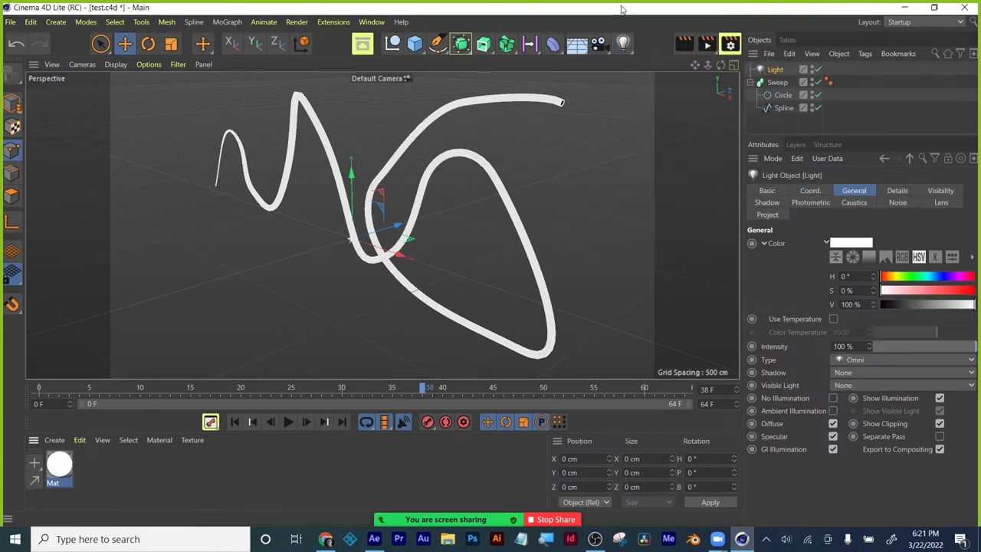
key("Delete")
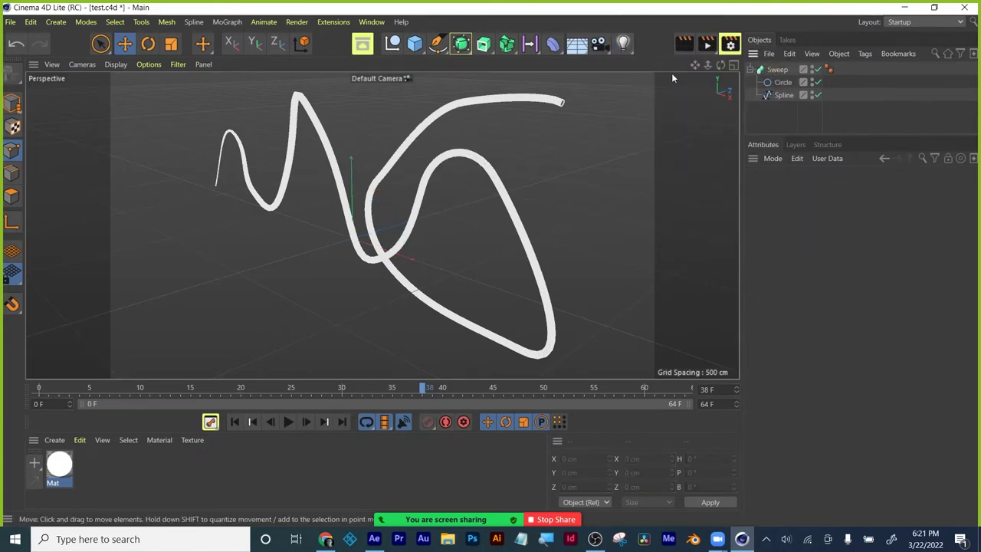
left_click(623, 44)
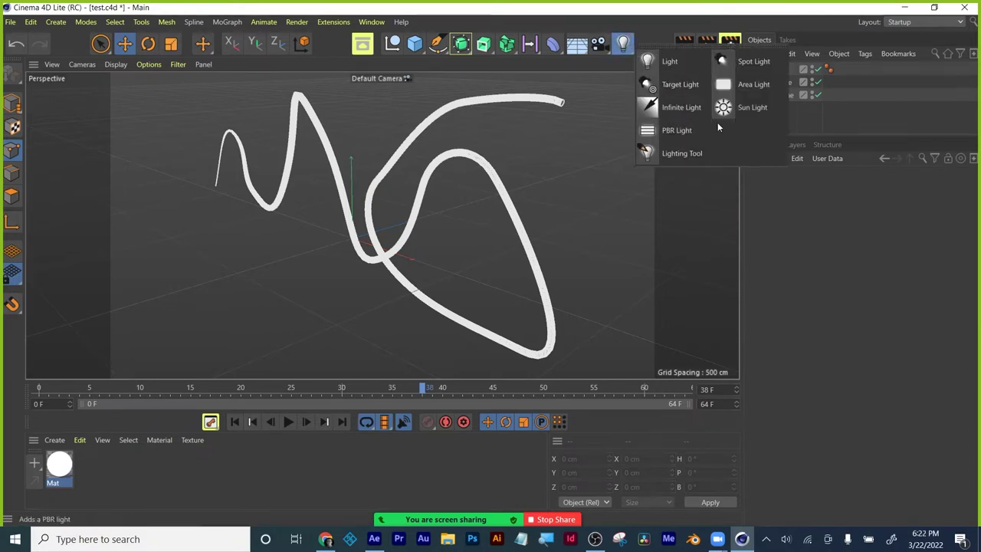
left_click(680, 85)
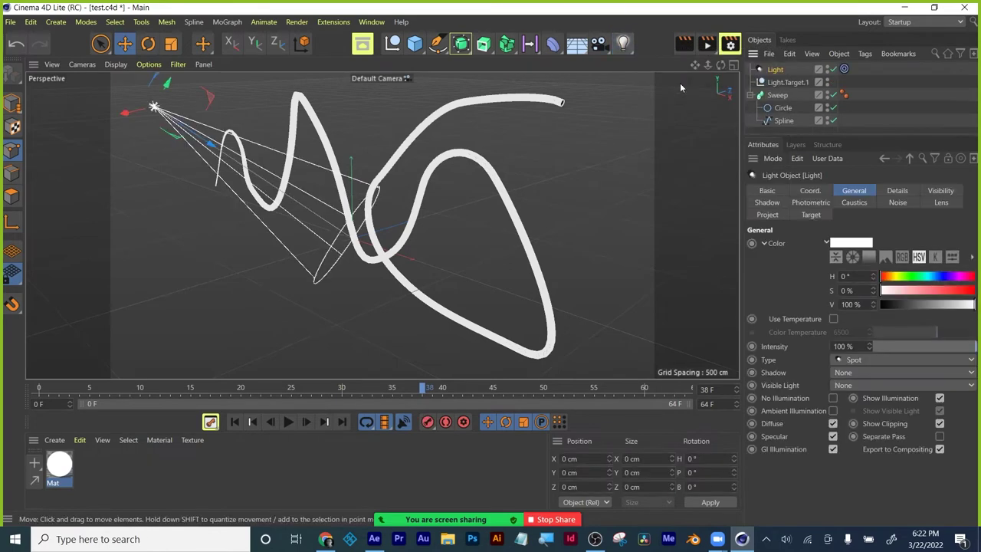
Move and tilt the target light so its cone aims at the white sweep
left_click_drag(153, 107, 114, 123)
left_click(148, 44)
left_click_drag(137, 156, 178, 129)
scroll(122, 174, "down", 5)
key("e")
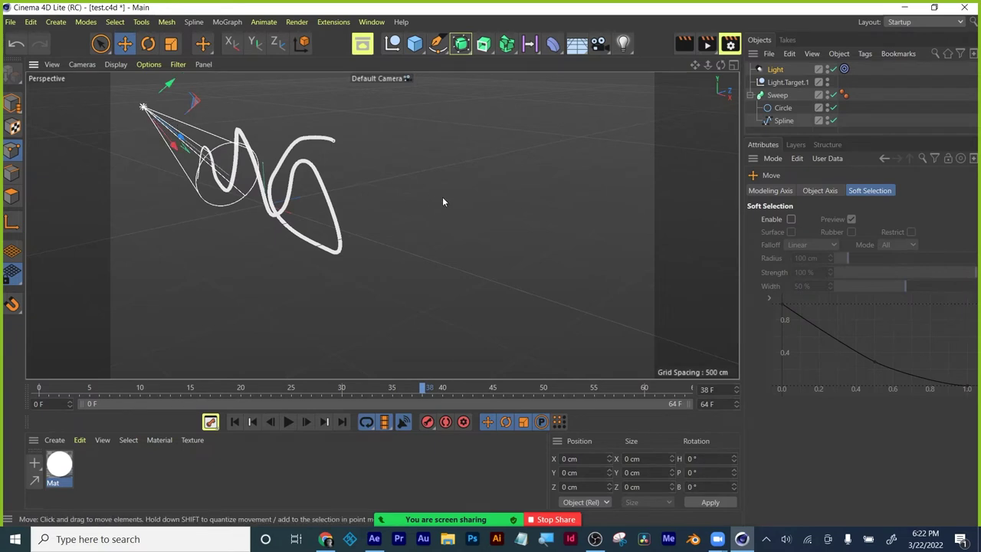
scroll(275, 231, "up", 4)
middle_click_drag(263, 222, 387, 303)
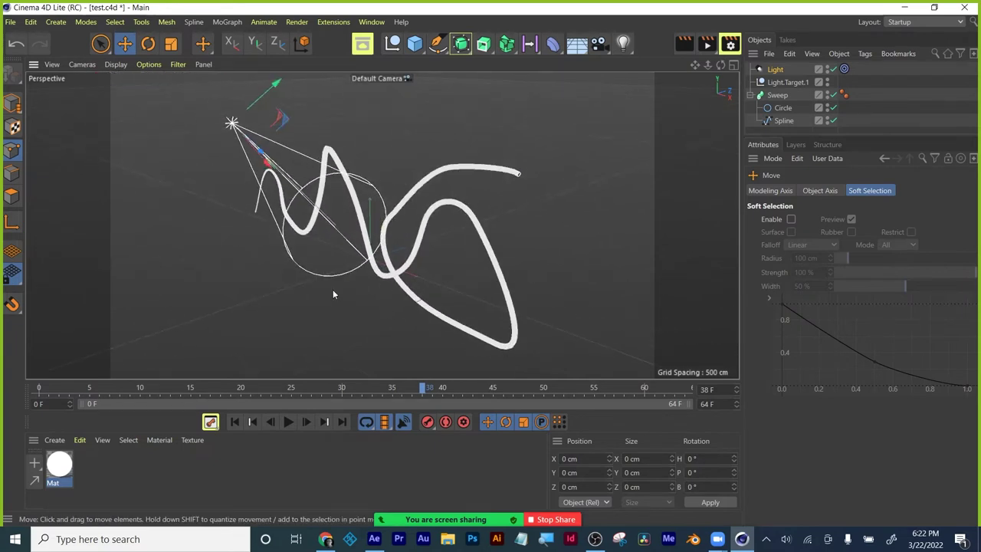
scroll(318, 300, "up", 2)
left_click_drag(311, 304, 397, 306, "alt")
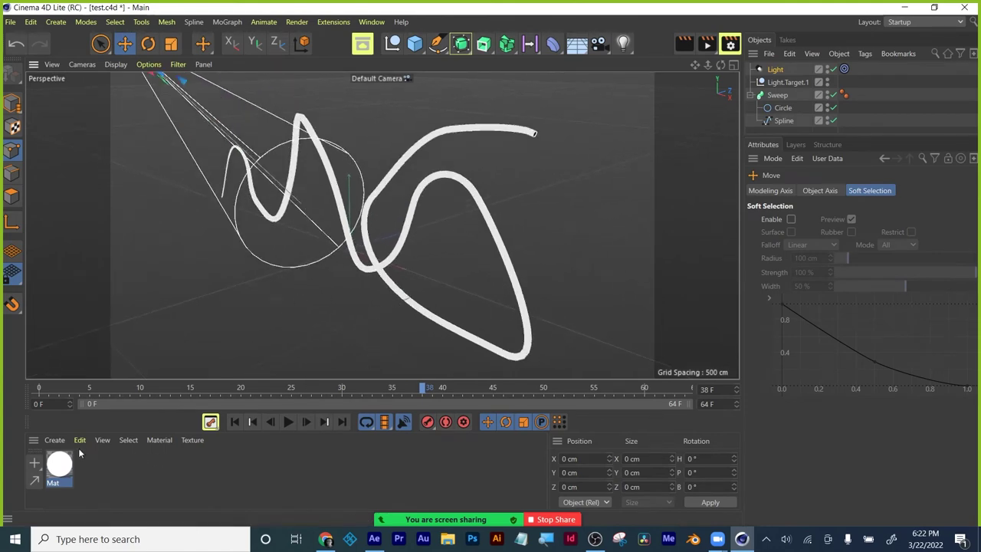
Load a Lumas shader as Mat's Luminance texture with Illumination set to 100%
left_click(59, 470)
double_click(59, 471)
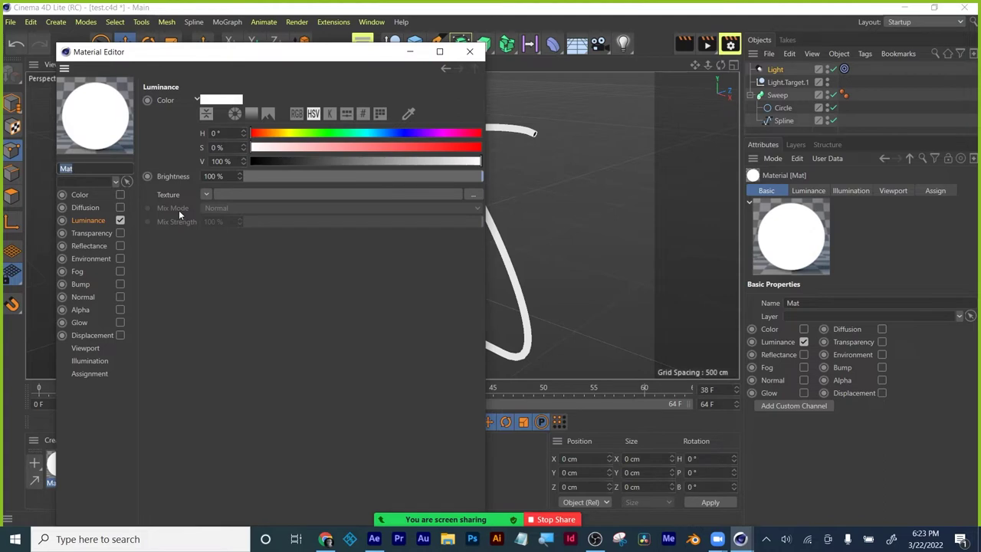
left_click(206, 195)
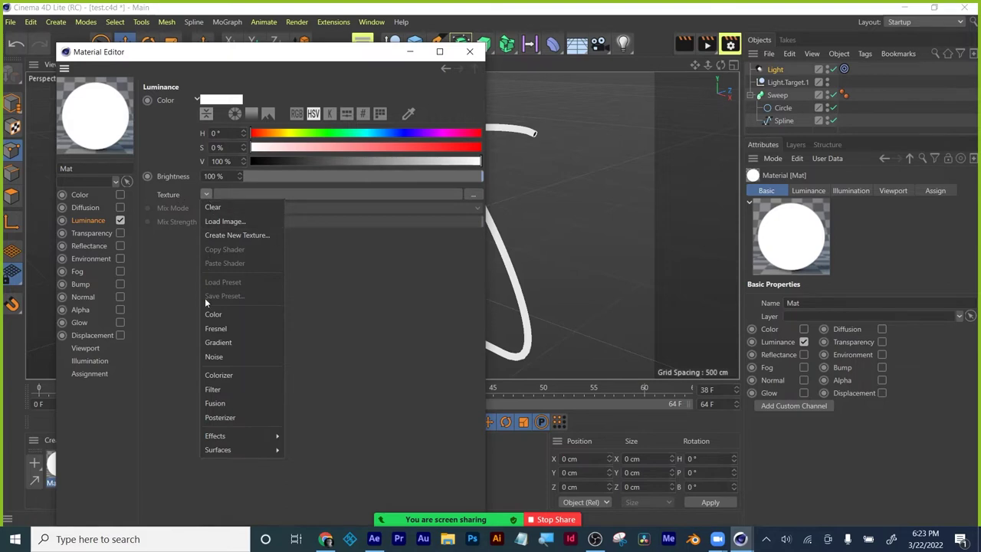
mouse_move(223, 443)
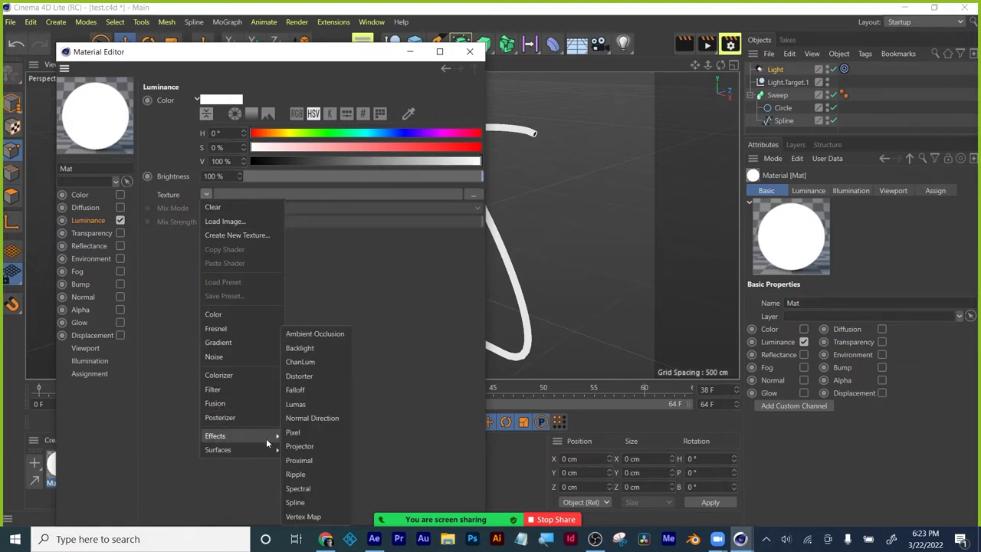
left_click(315, 404)
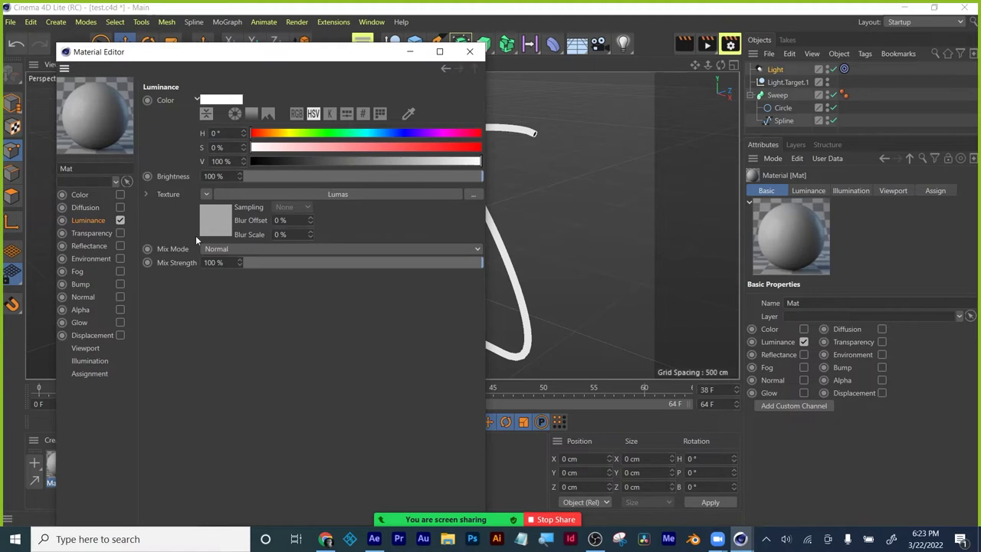
left_click(218, 221)
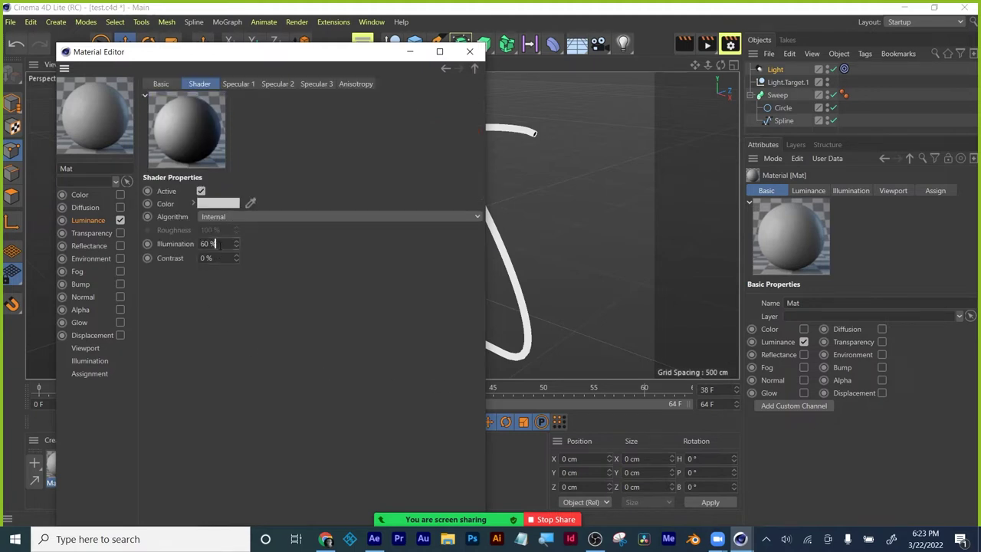
type("100")
key("Return")
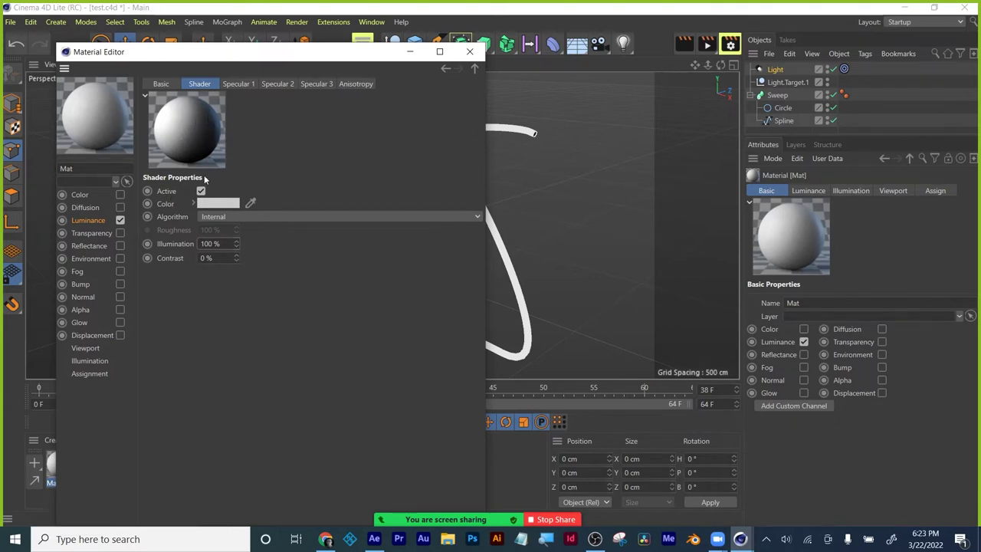
left_click(86, 221)
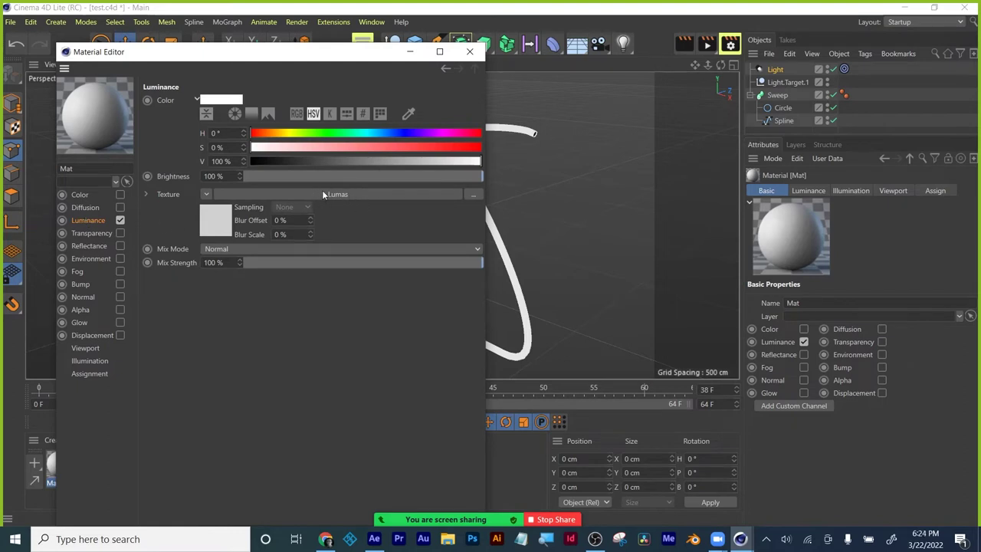
Wrap the luminance in a Colorizer and squeeze its black and white gradient points inward
left_click(207, 195)
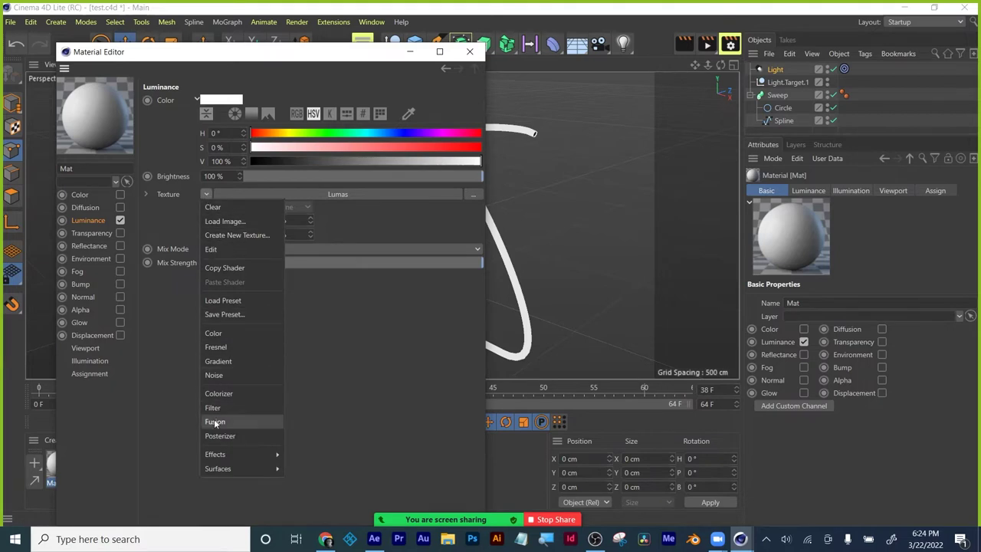
left_click(219, 395)
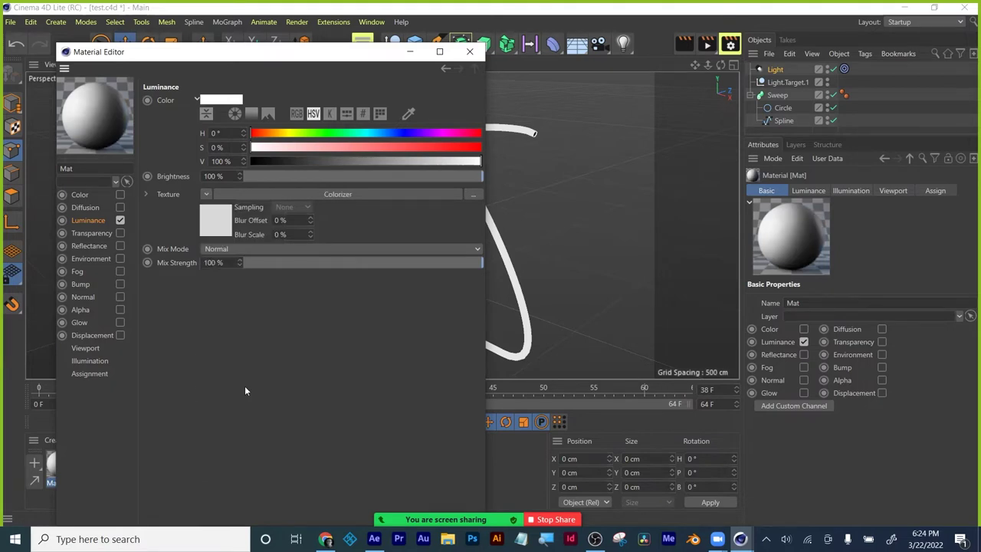
left_click(214, 224)
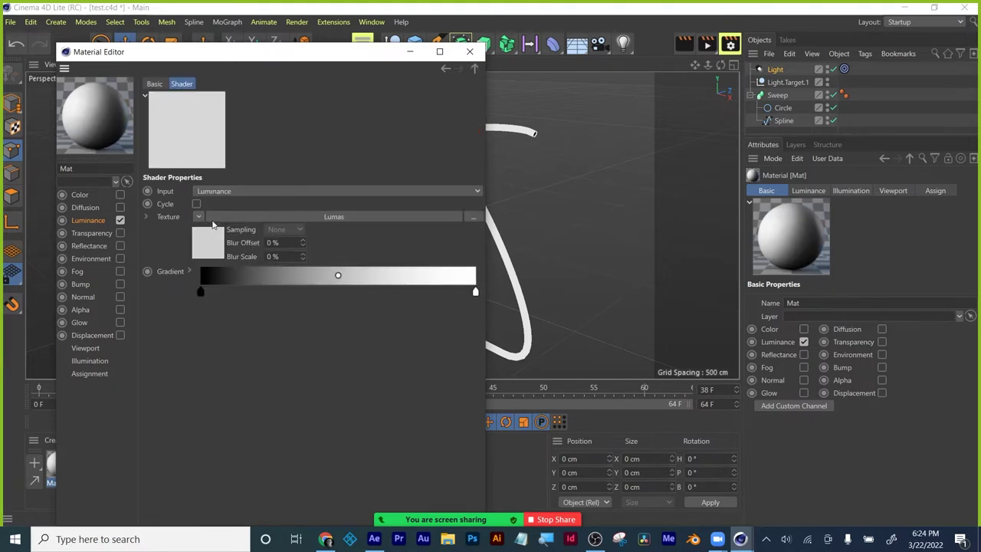
left_click_drag(201, 292, 245, 298)
left_click_drag(475, 295, 396, 297)
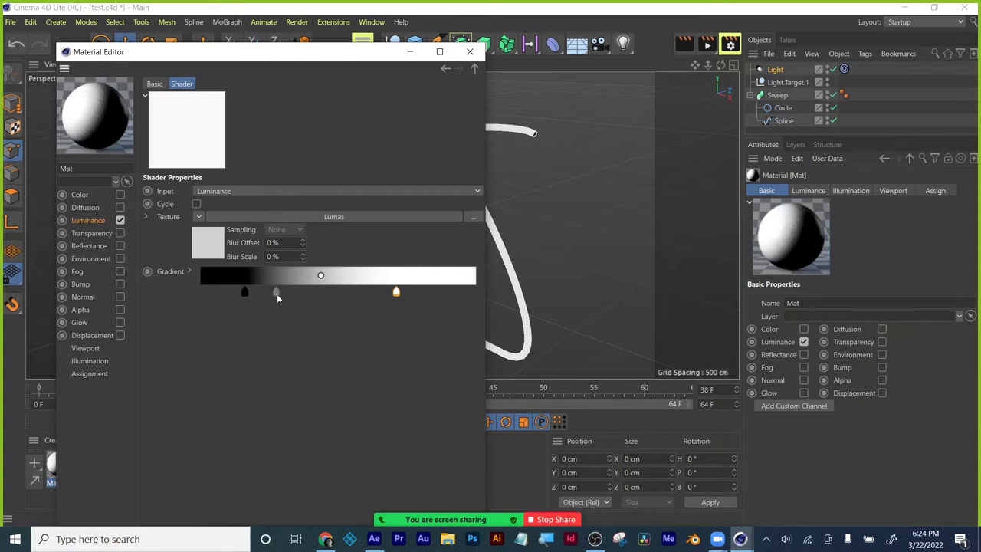
left_click_drag(320, 276, 276, 276)
left_click_drag(396, 291, 349, 291)
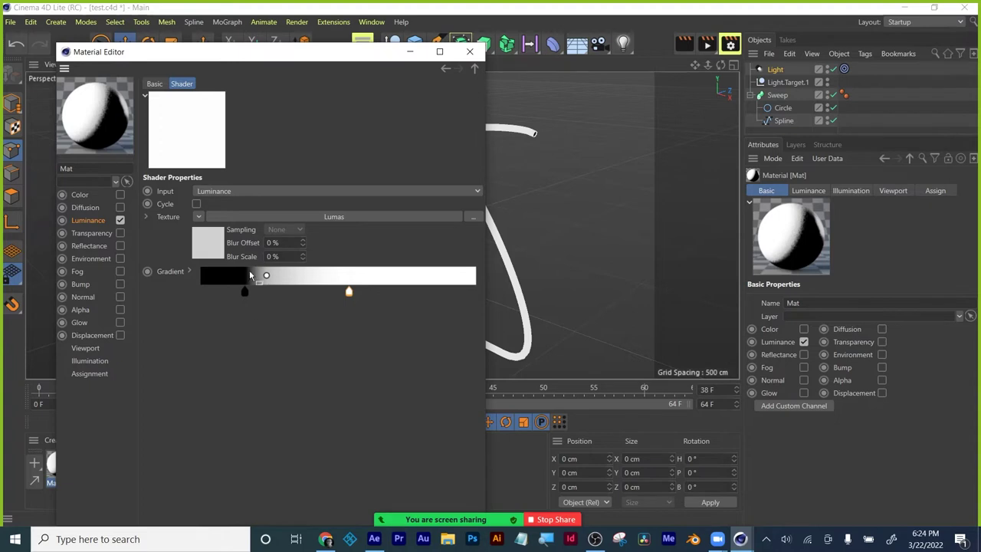
Set the Colorizer's Blur Offset and Blur Scale to 100% and expand the gradient
left_click(284, 242)
type("100")
key("Tab")
type("100")
key("Return")
left_click(188, 272)
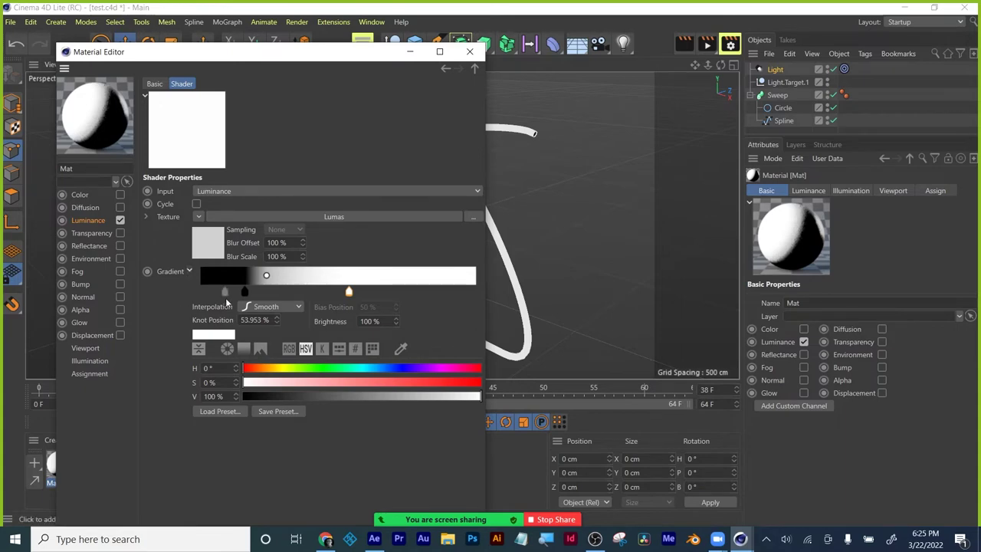
Set both Colorizer gradient knots to Step interpolation and nudge the black-white edge
left_click(244, 293)
left_click(349, 293, "shift")
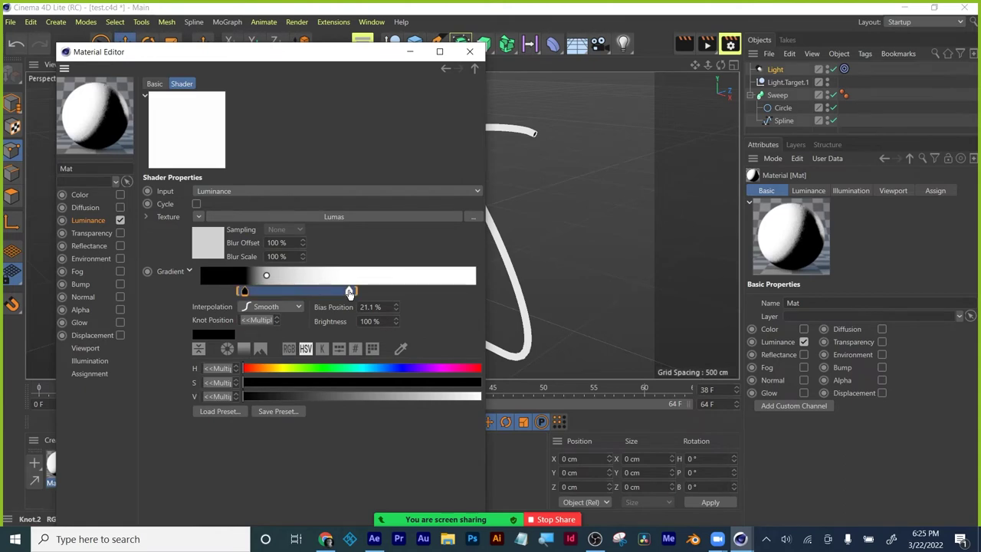
left_click(297, 306)
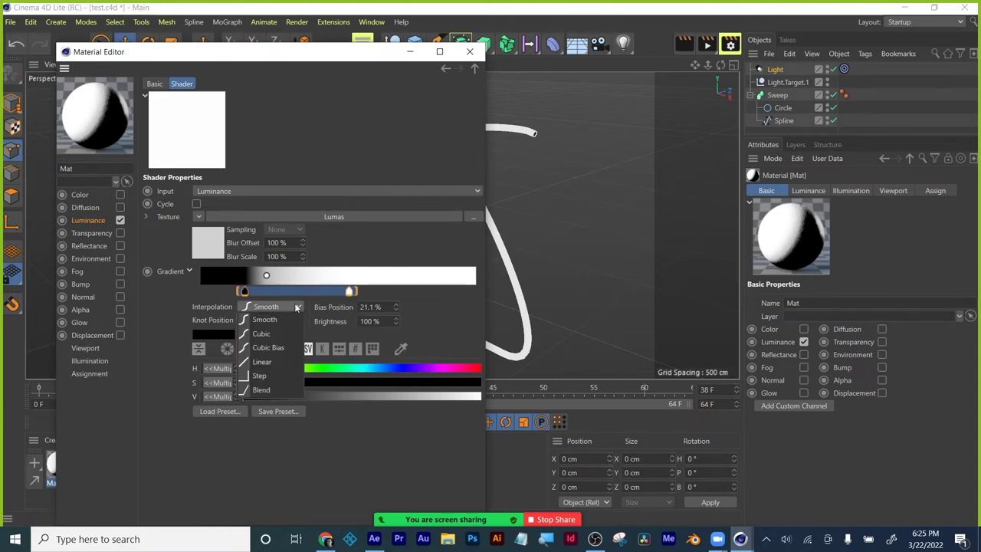
left_click(261, 375)
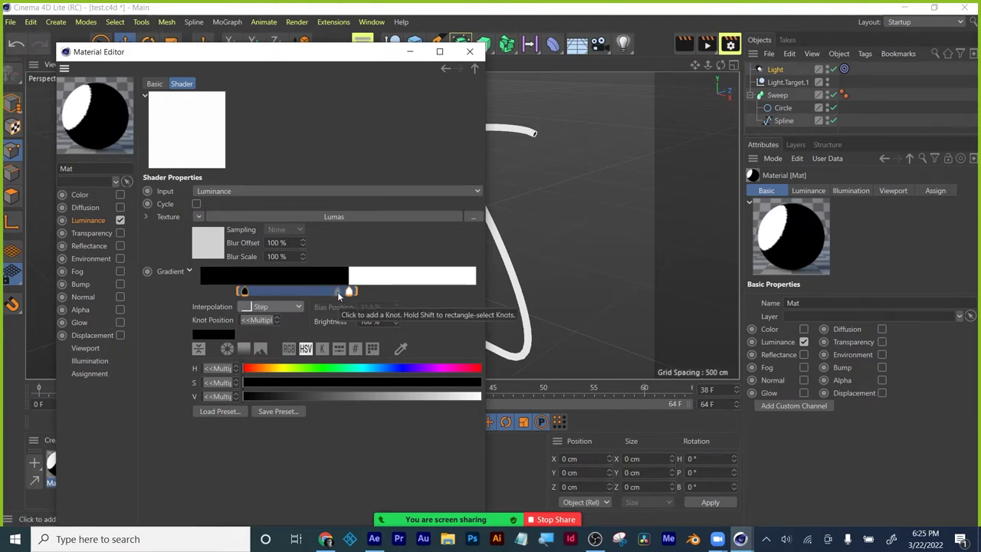
mouse_move(243, 293)
left_mouse_down()
mouse_move(309, 295)
mouse_move(222, 294)
mouse_move(284, 295)
mouse_move(258, 294)
left_mouse_up()
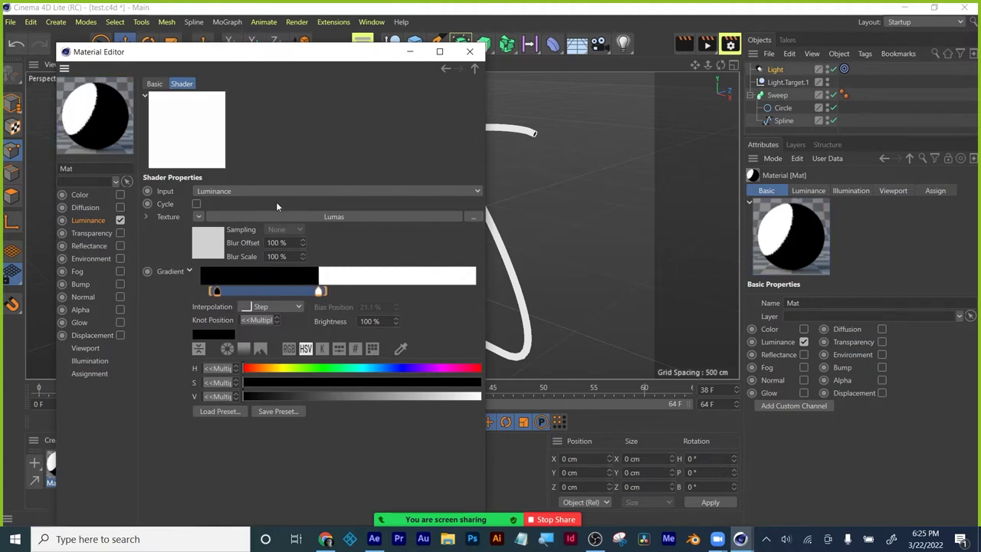
Recolour the black gradient knot to a dark navy blue
left_click(216, 291)
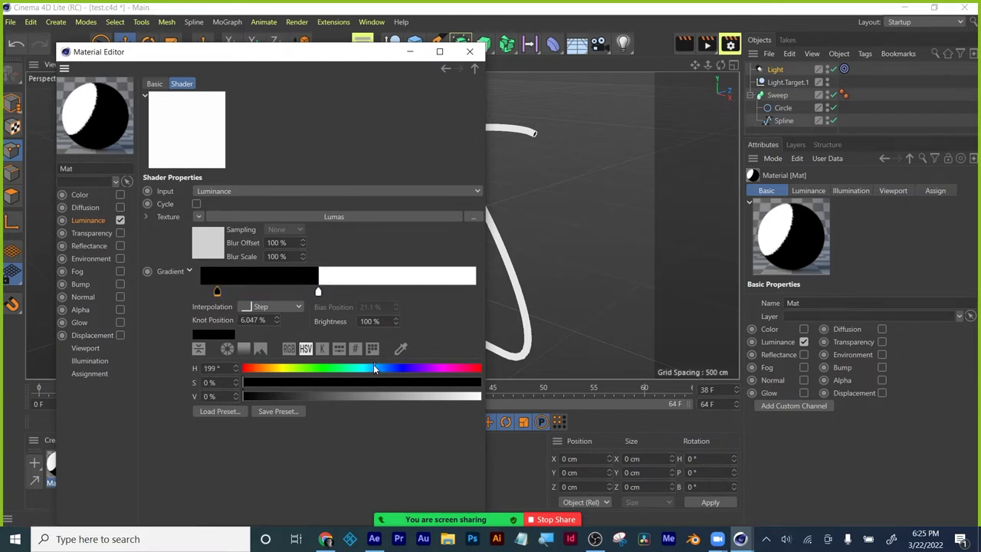
left_click(396, 368)
left_click(387, 382)
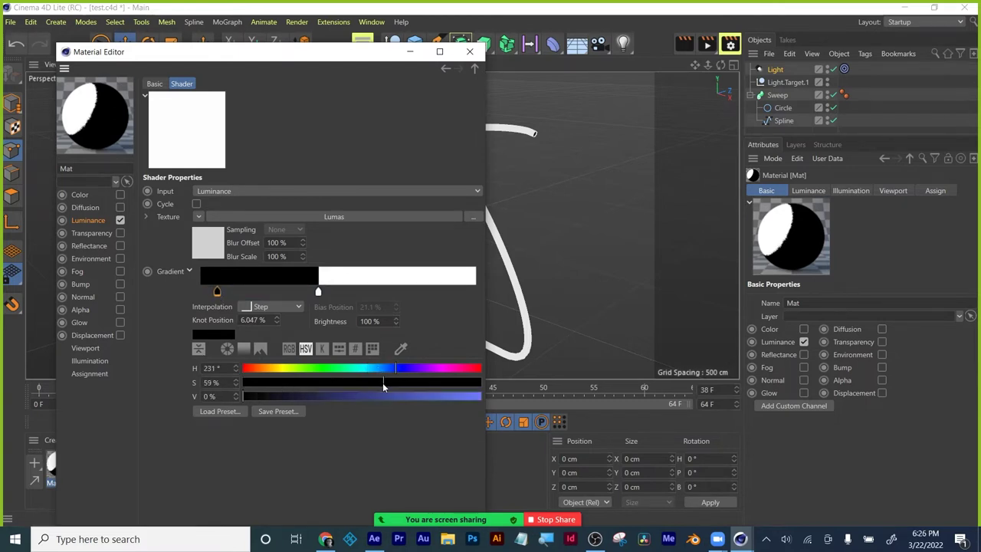
left_click(400, 396)
left_click_drag(395, 368, 343, 396)
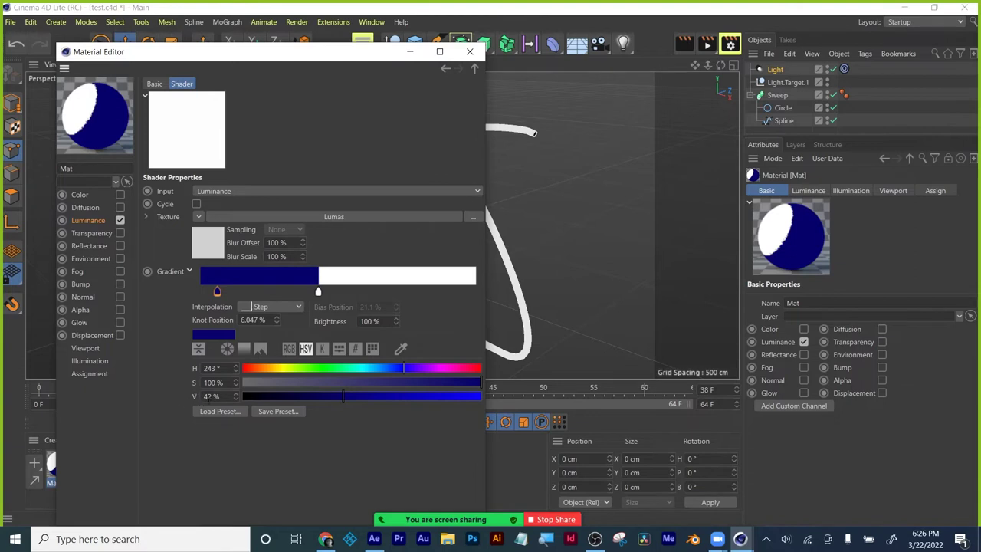
left_click_drag(331, 397, 295, 396)
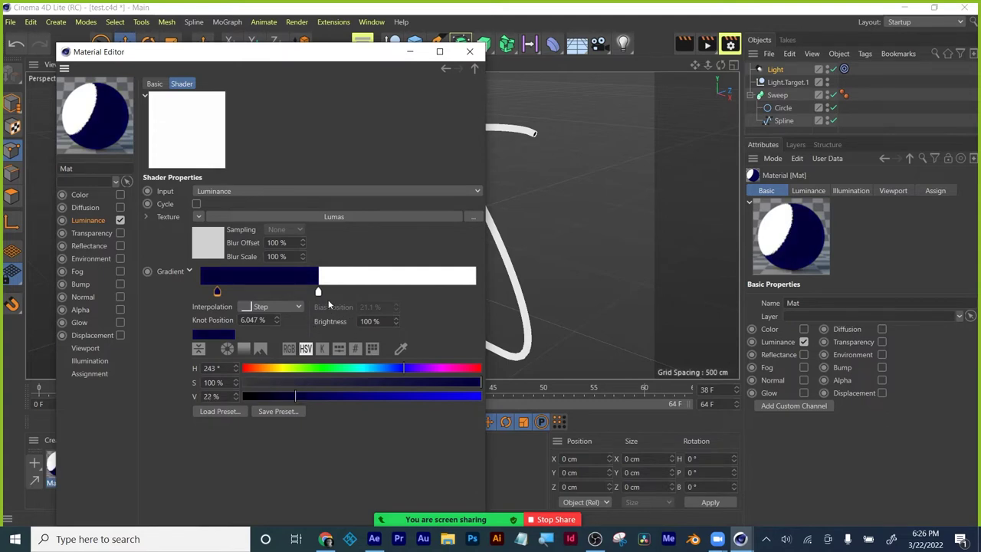
Recolour the white gradient knot to light sky blue, about HSV 199°, 98%, 100%
left_click(318, 291)
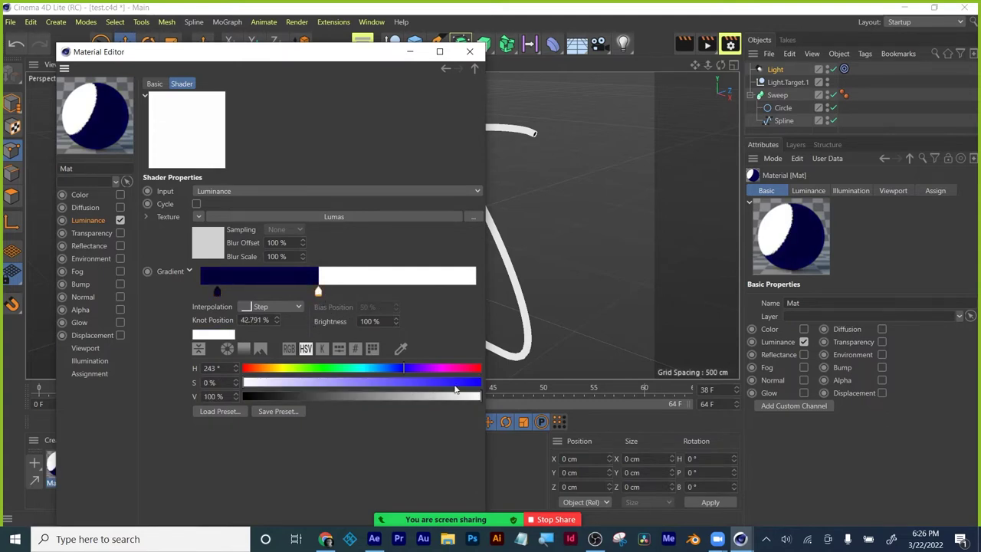
left_click_drag(454, 383, 477, 383)
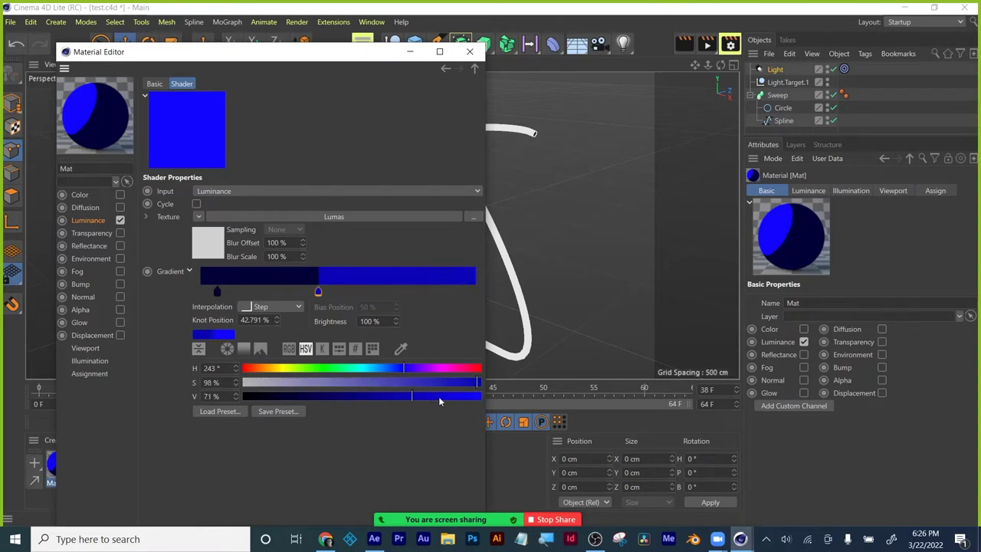
left_click(386, 371)
left_click_drag(386, 372, 375, 372)
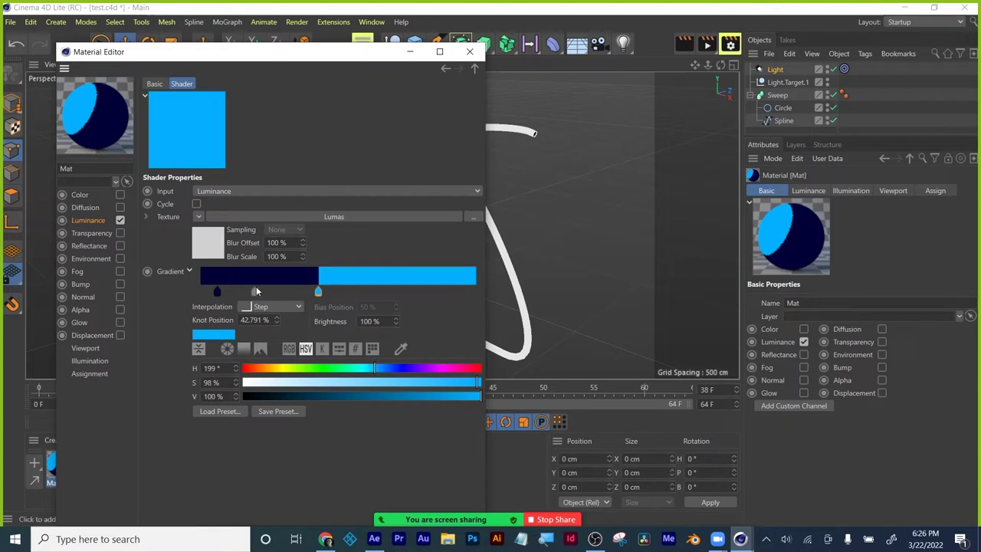
Add a third gradient knot coloured navy, about HSV 229°, 100%, 55%
left_click(270, 291)
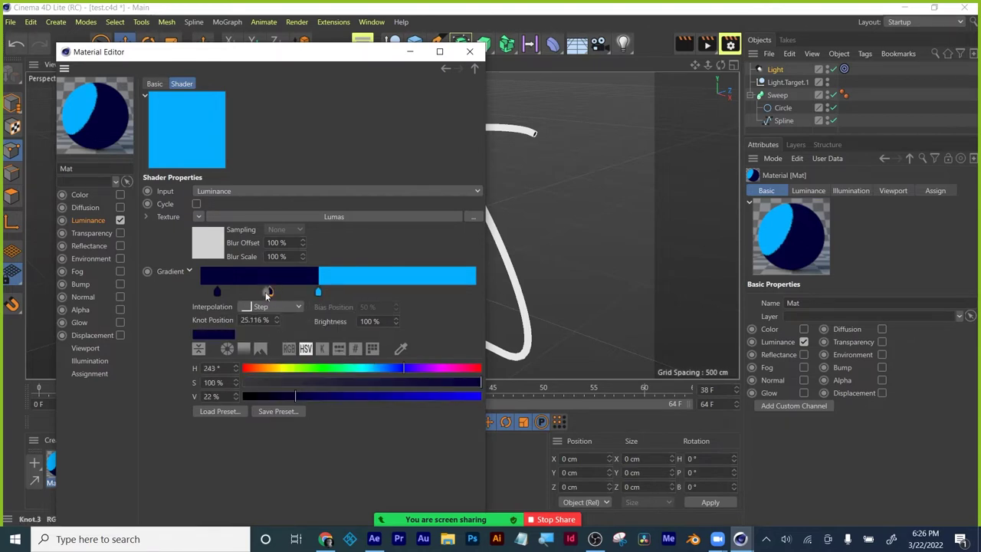
left_click_drag(298, 398, 374, 396)
left_click(371, 396)
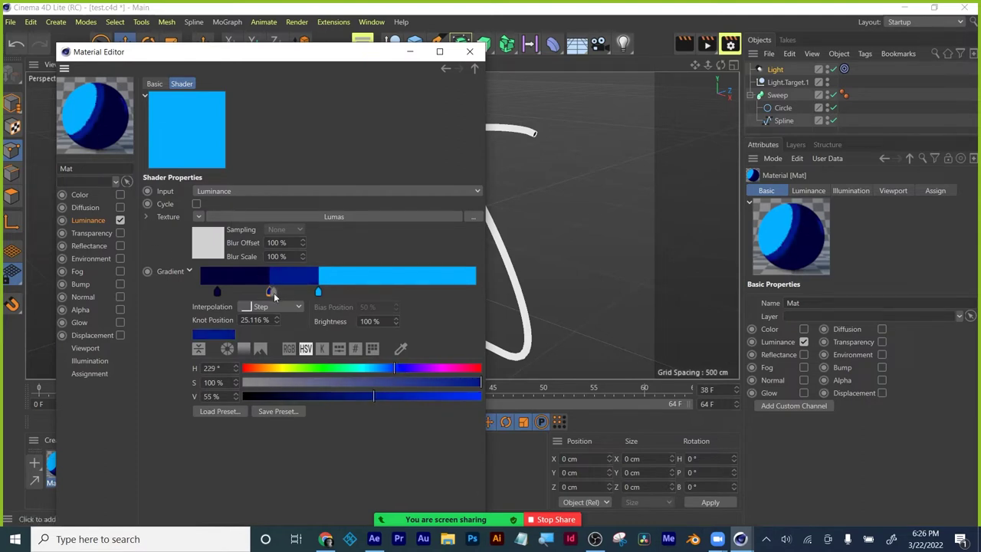
Reposition the knots into a thin dark navy band, wide medium blue band, then light blue
key("ctrl+a")
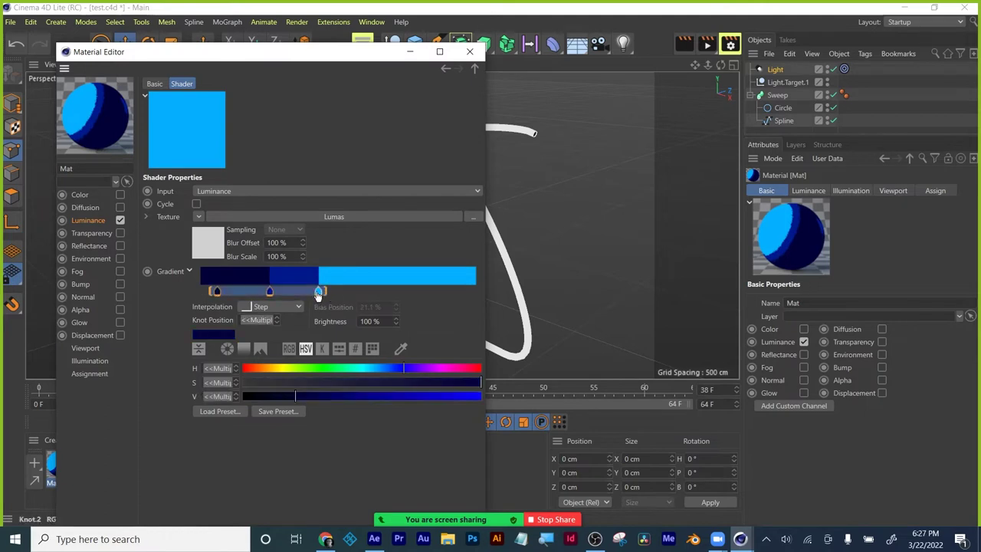
left_click_drag(321, 293, 393, 294)
left_click(371, 293)
key("Delete")
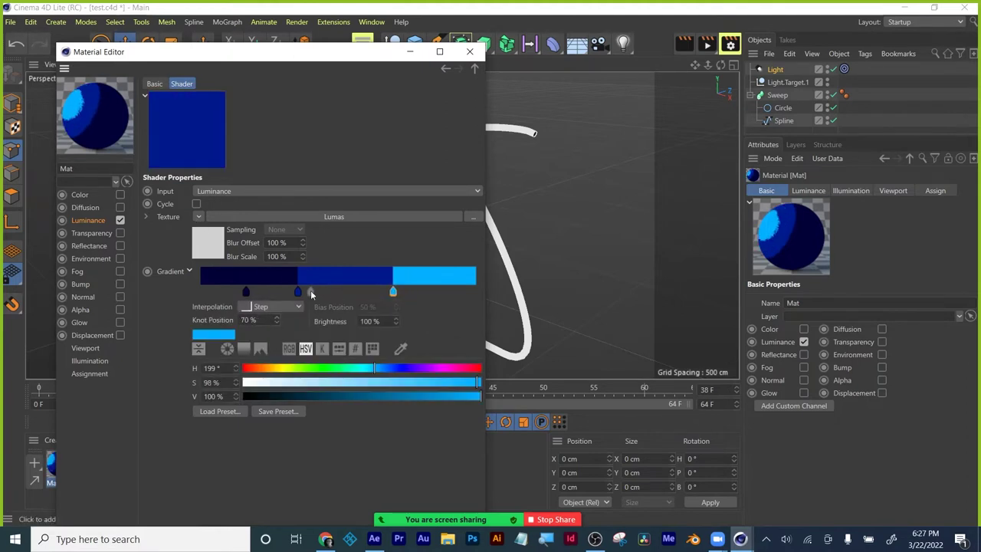
left_click_drag(298, 292, 233, 292)
left_click(262, 292, "shift")
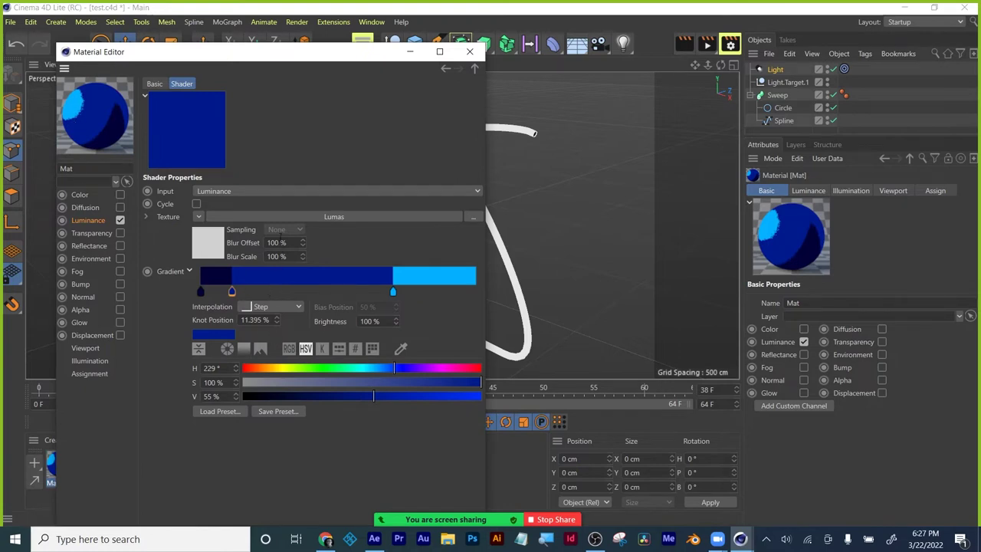
Apply Mat to the Spline, change the viewport shading, and render a preview
left_click(448, 70)
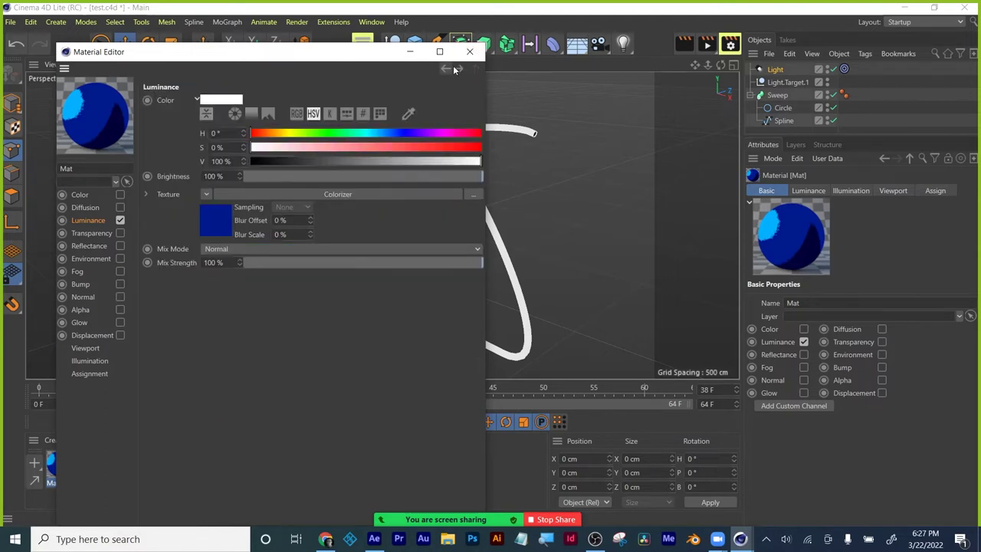
left_click(460, 70)
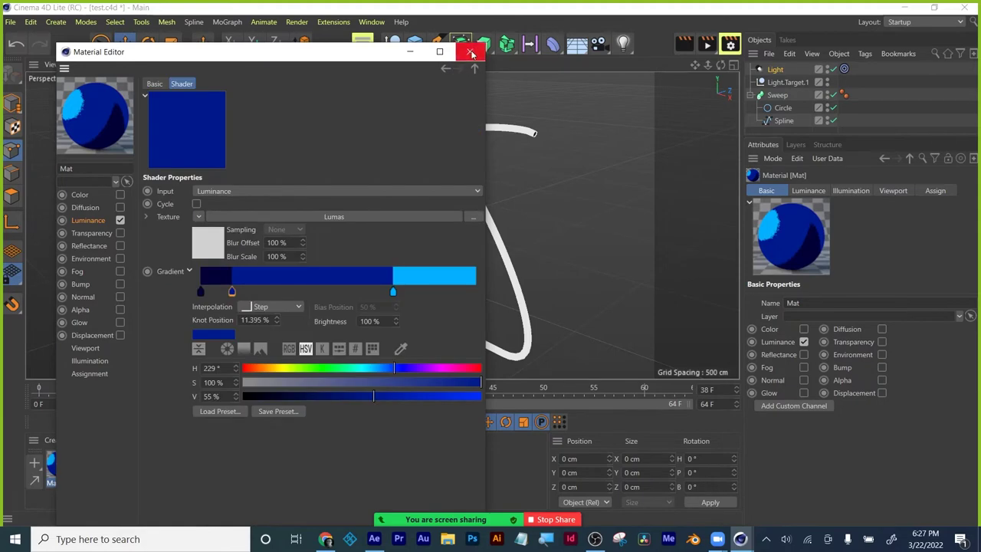
left_click(470, 54)
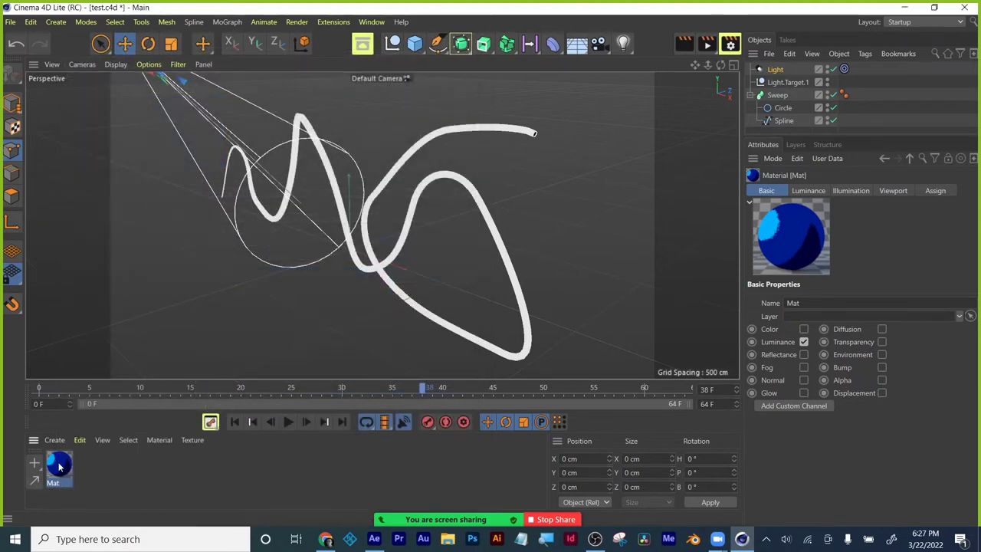
left_click_drag(429, 194, 783, 122)
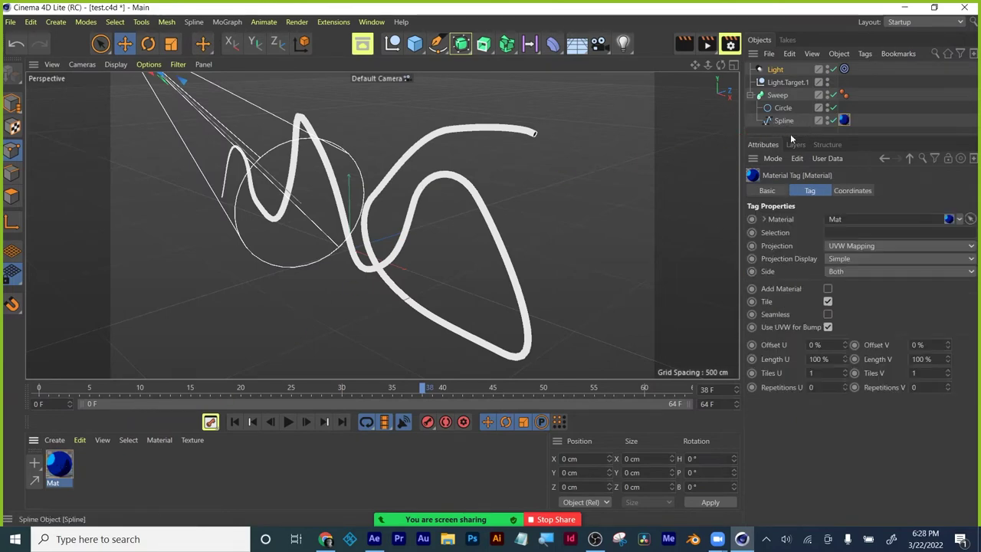
left_click(785, 121)
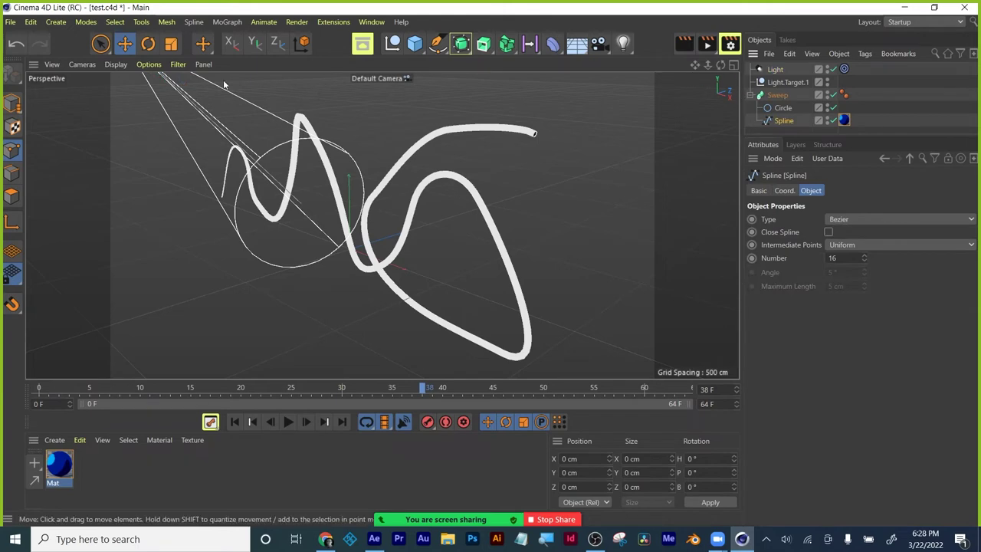
left_click(113, 66)
left_click(120, 88)
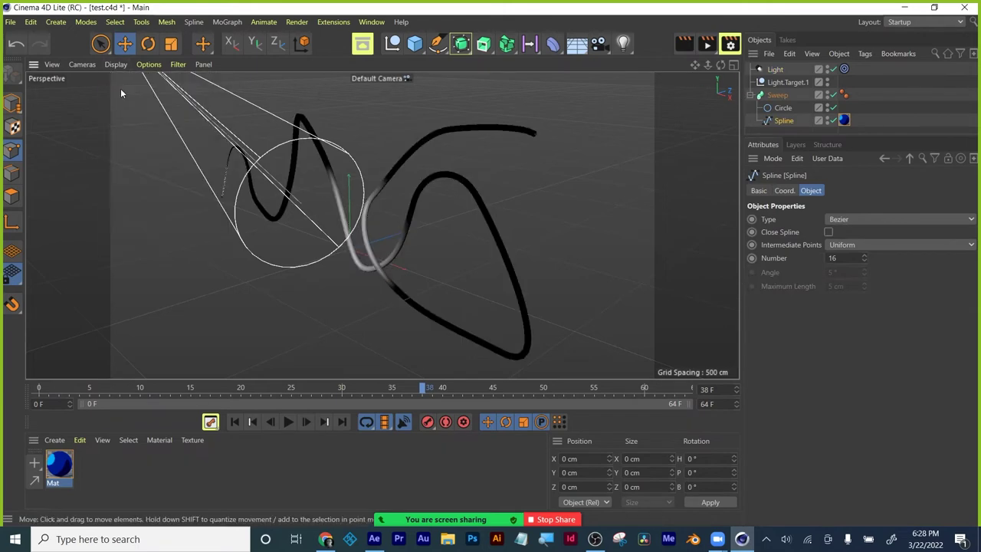
left_click(683, 43)
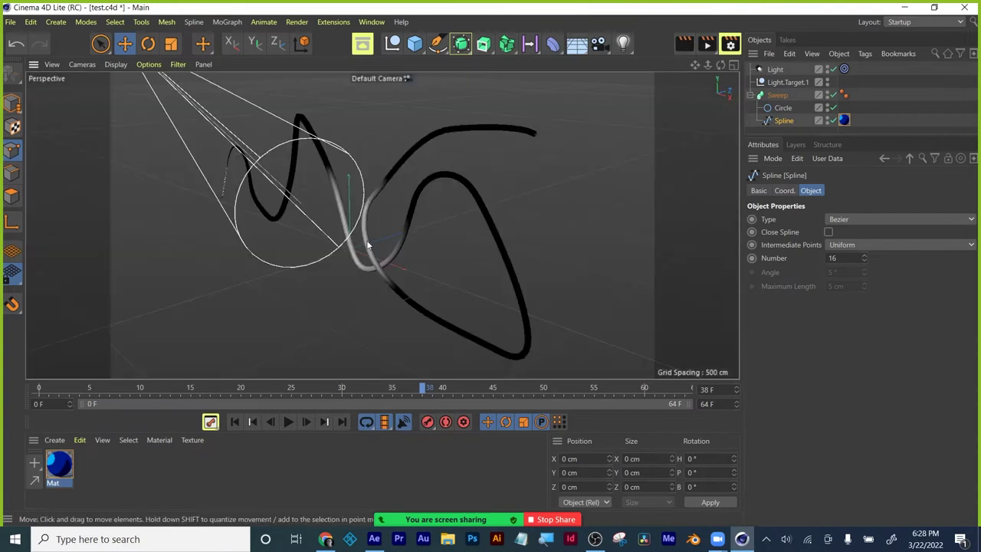
Apply Mat to the Circle and Sweep, delete Light.Target.1, and render the blue sweep
left_click_drag(59, 463, 784, 108)
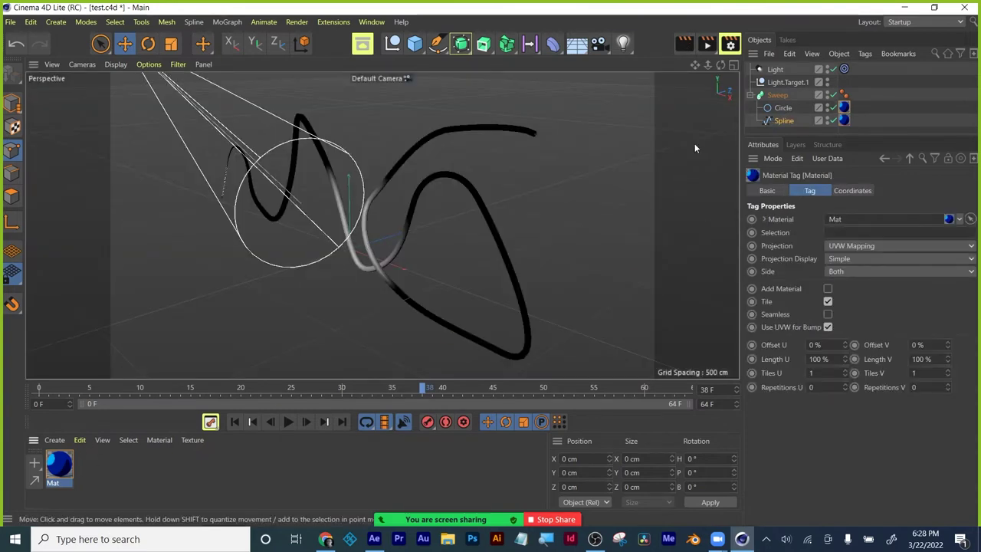
left_click(774, 72)
left_click(776, 82)
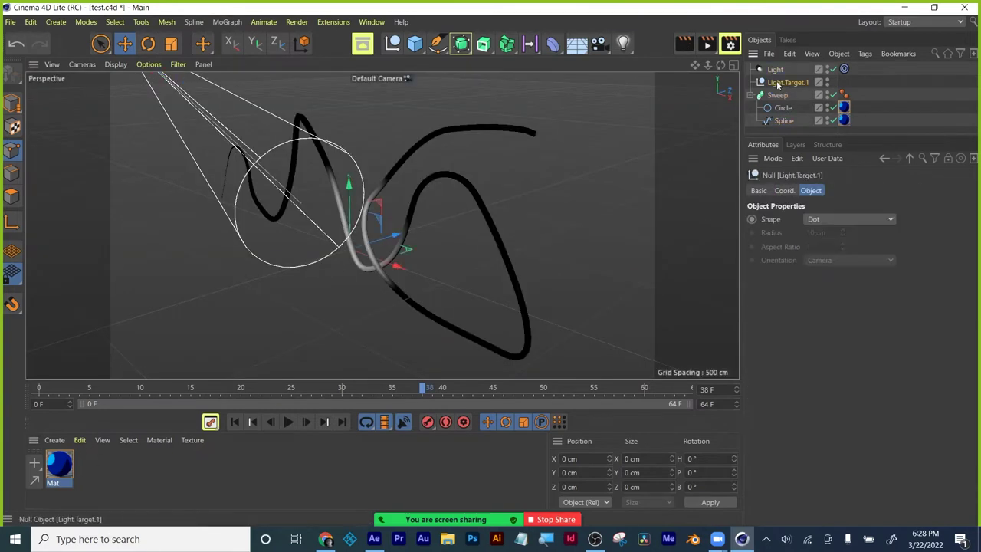
key("Delete")
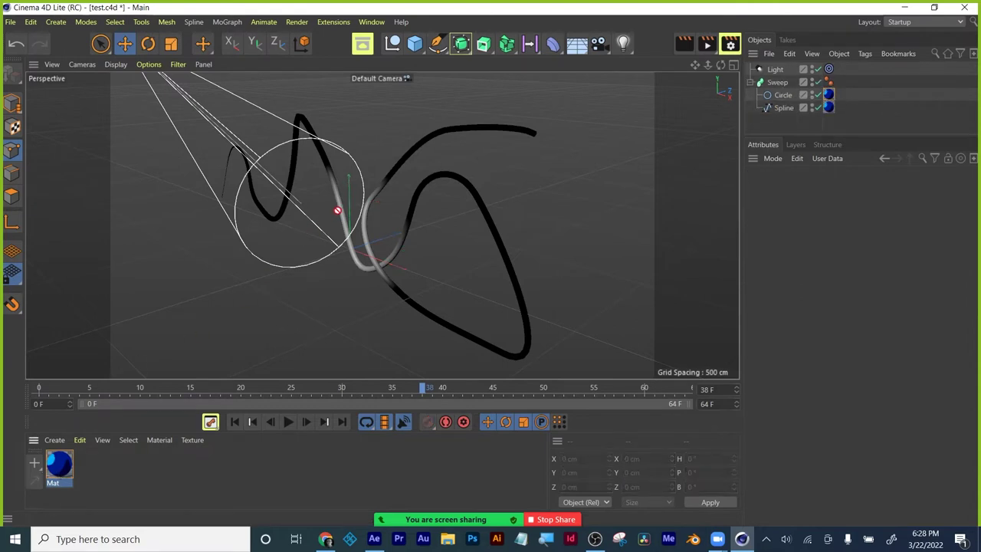
left_click_drag(337, 209, 341, 205)
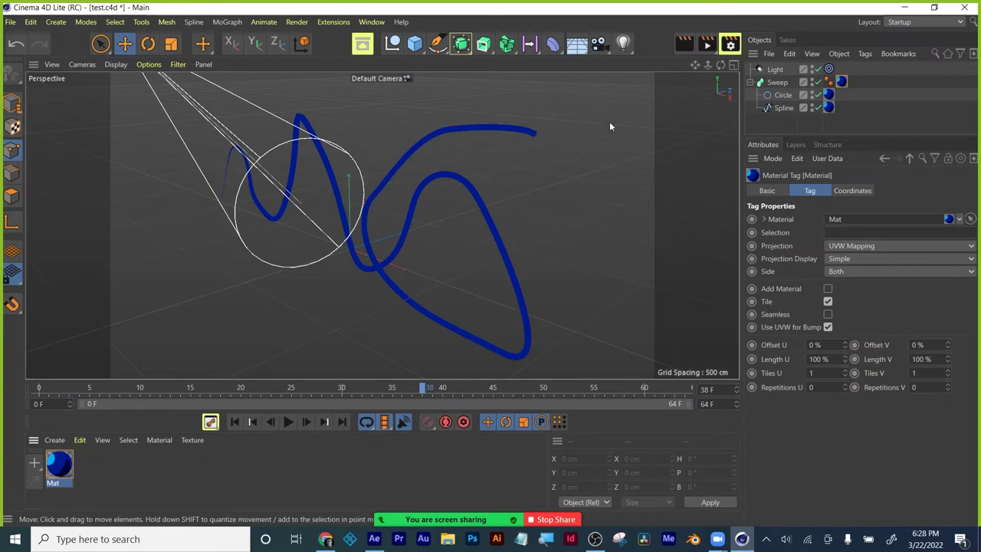
left_click(684, 44)
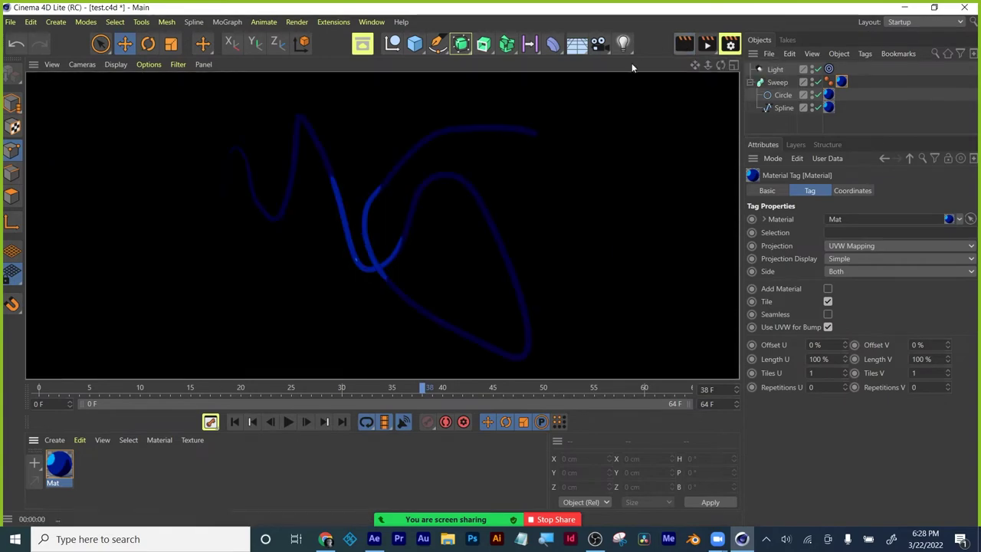
middle_click(250, 280)
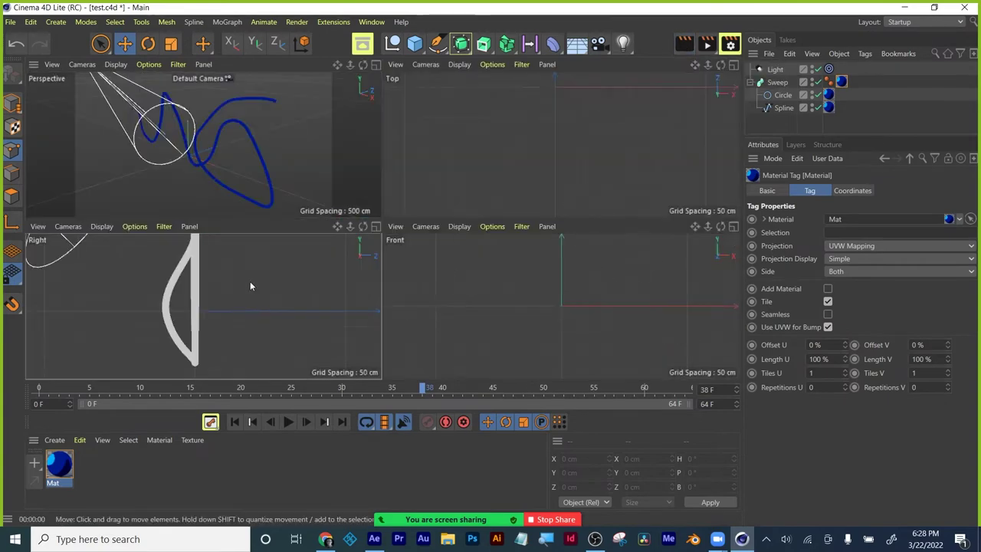
Add a second Omni light, Light.1, and raise it beside the blue sweep, rendering to check
left_click(376, 64)
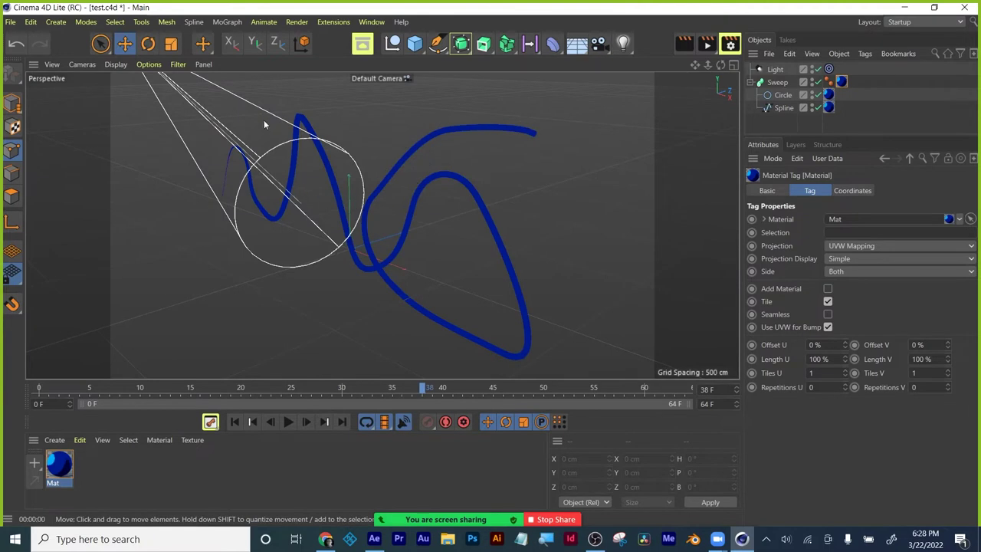
left_click(622, 43)
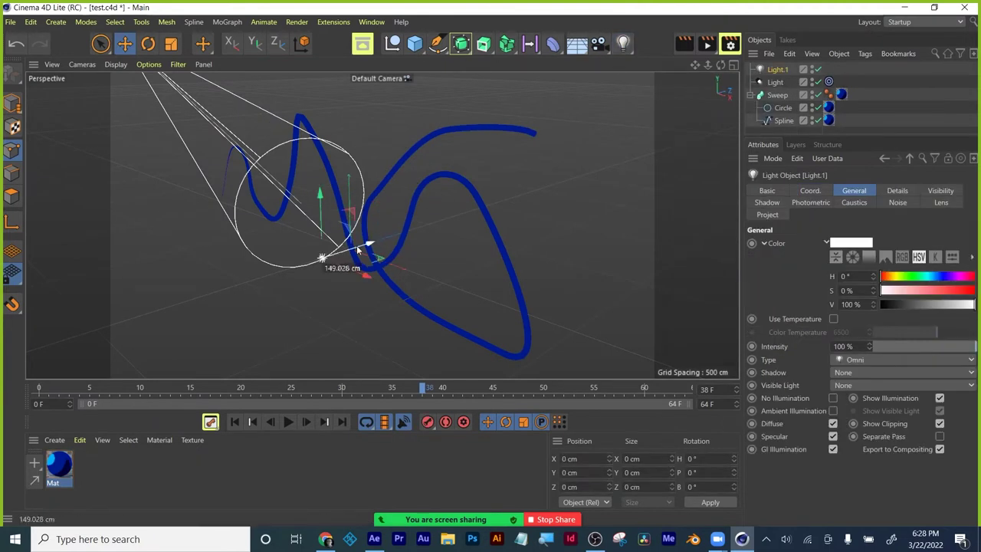
left_click(685, 44)
middle_click(360, 298)
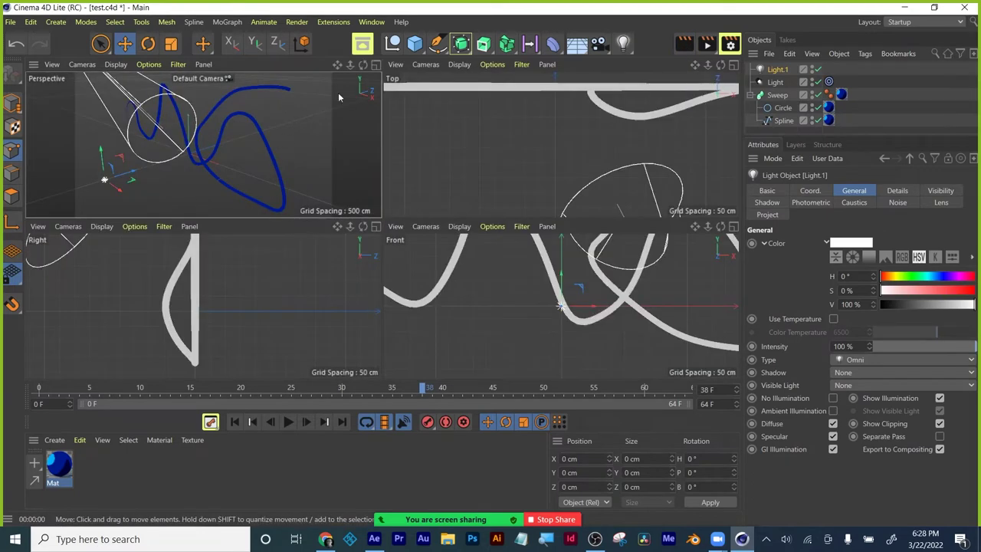
middle_click(374, 191)
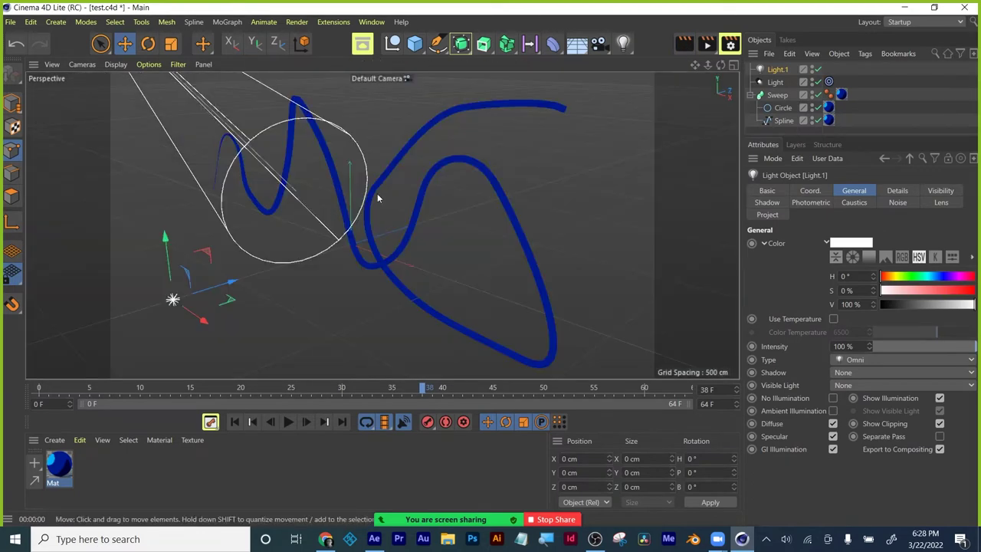
left_click(684, 45)
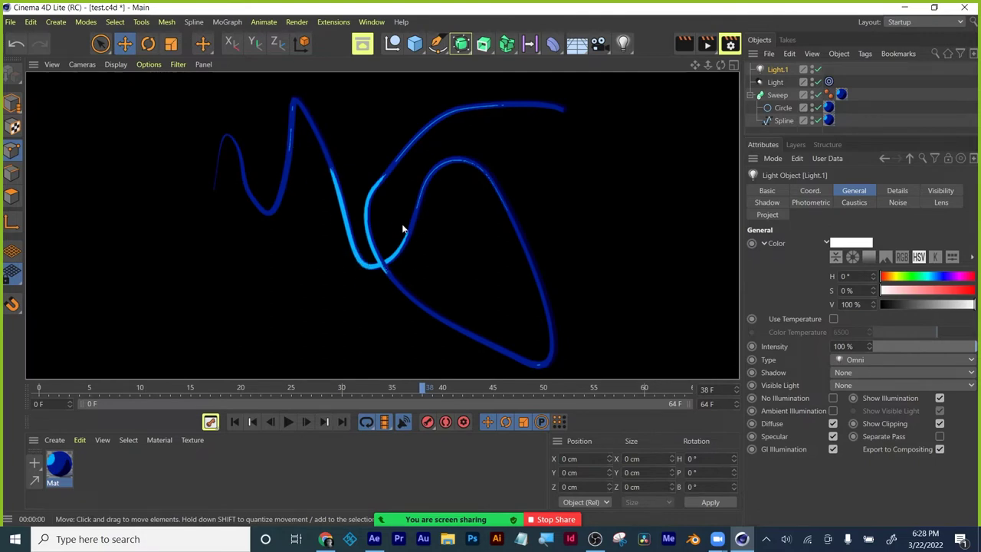
left_click(666, 147)
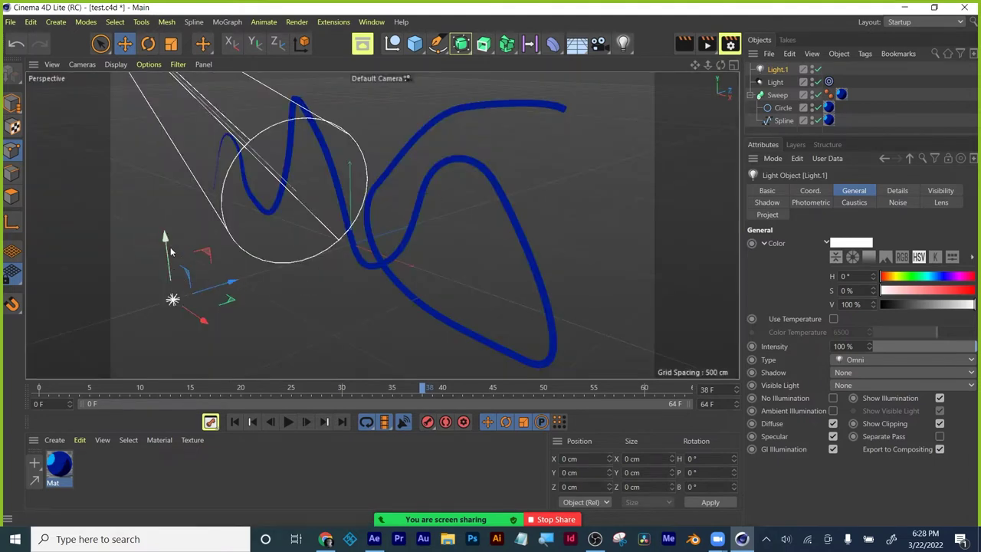
left_click_drag(168, 244, 165, 222)
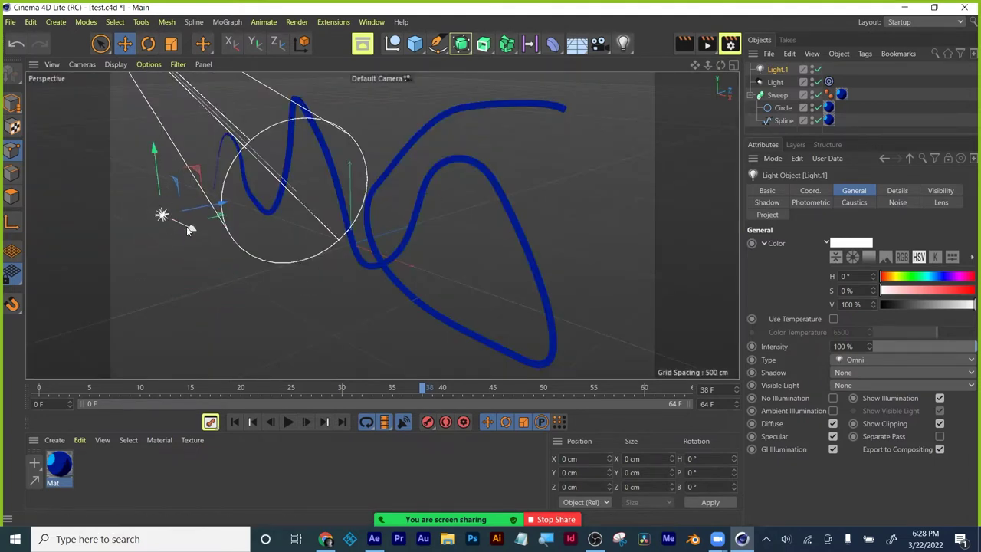
Move Light.1 beneath the sweep's crossing, set its intensity to 300% and render
left_click_drag(190, 230, 361, 310)
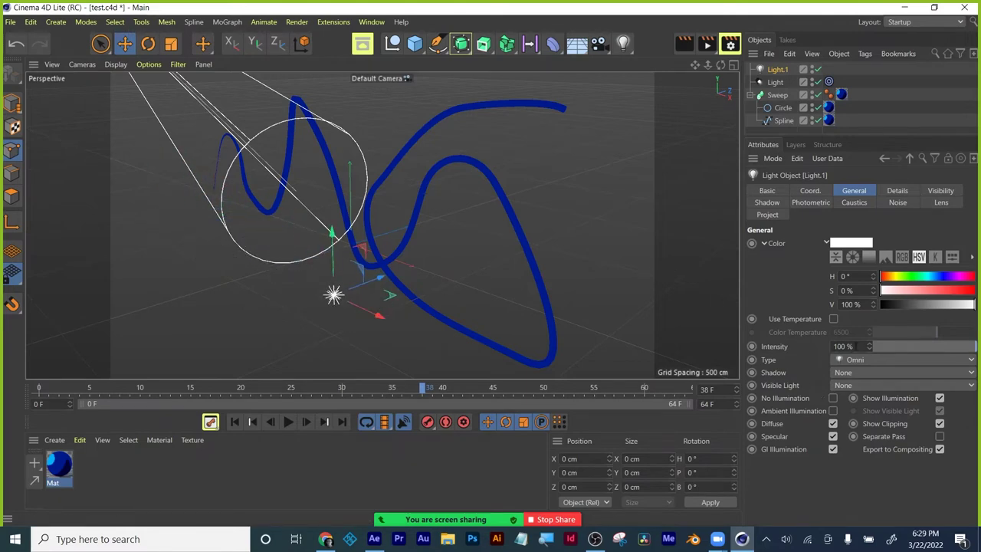
double_click(843, 346)
type("300")
key("Return")
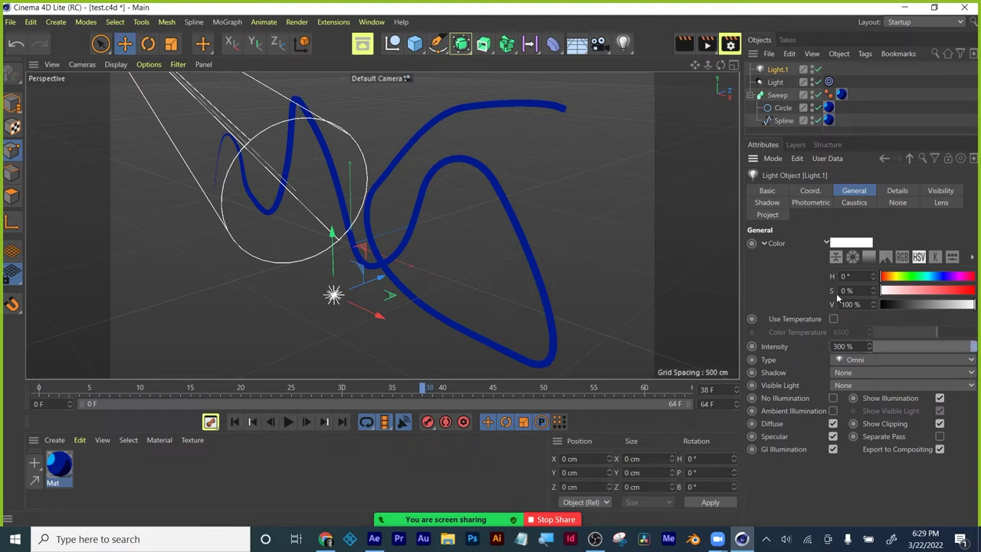
left_click(685, 44)
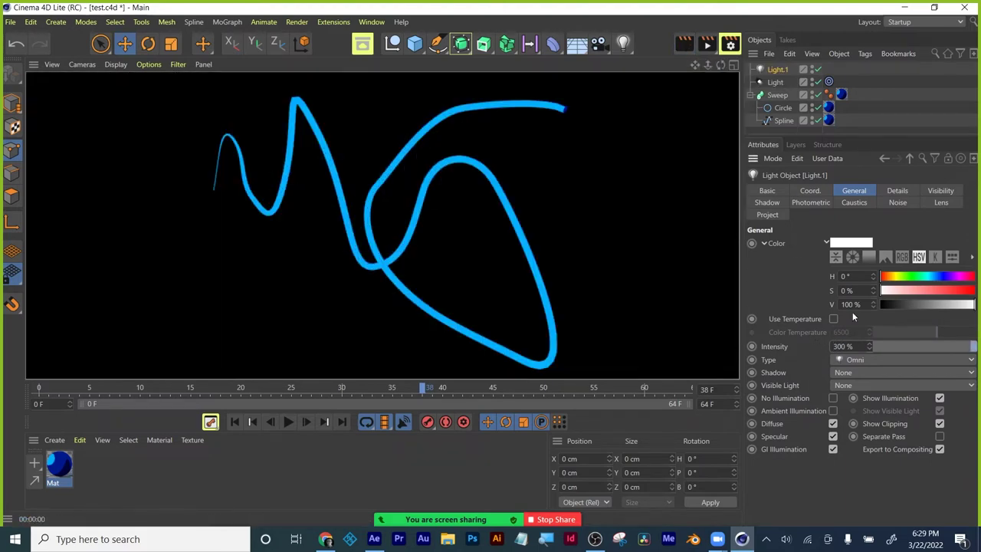
Lower Light.1's intensity to 150%, then 100%, rendering a preview after each change
double_click(846, 346)
type("150")
key("Return")
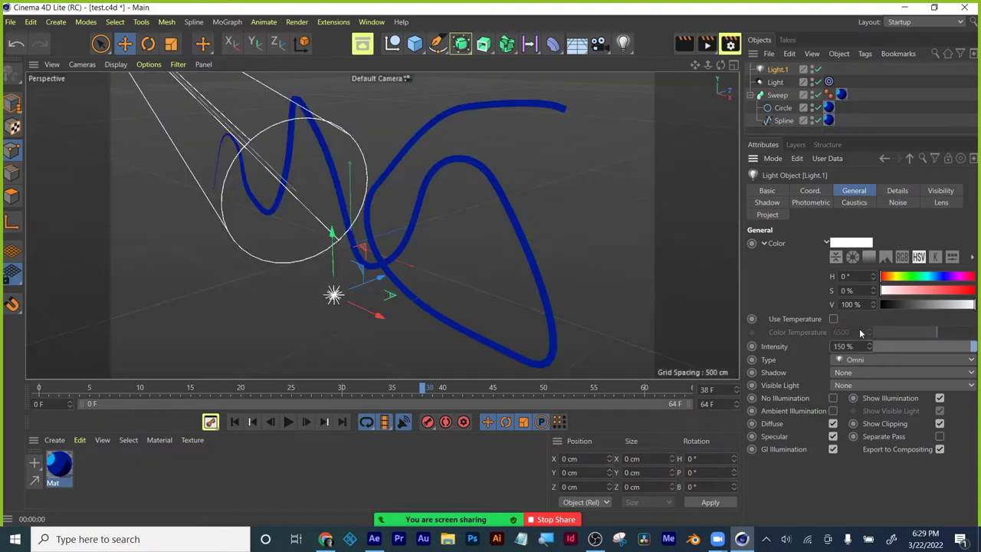
left_click(684, 43)
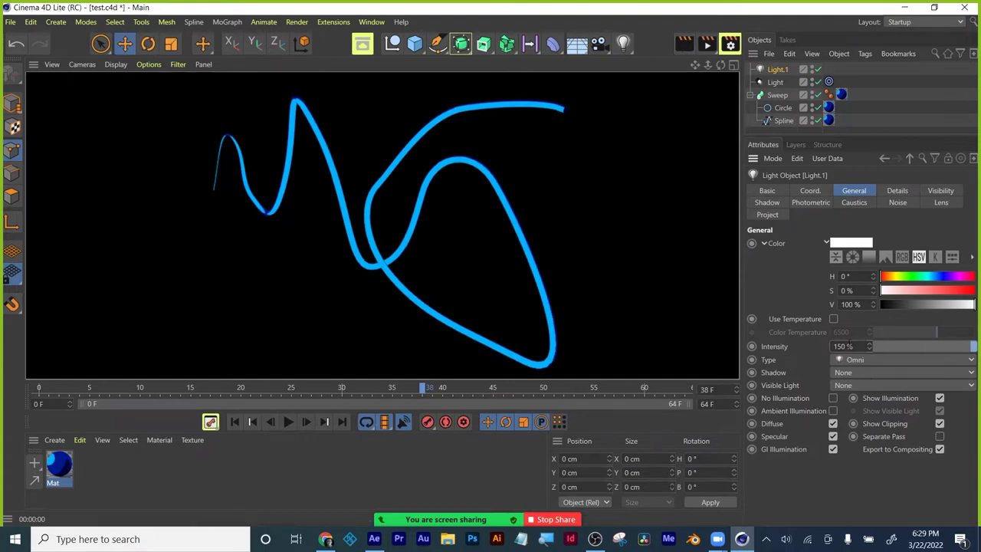
type("100")
key("Return")
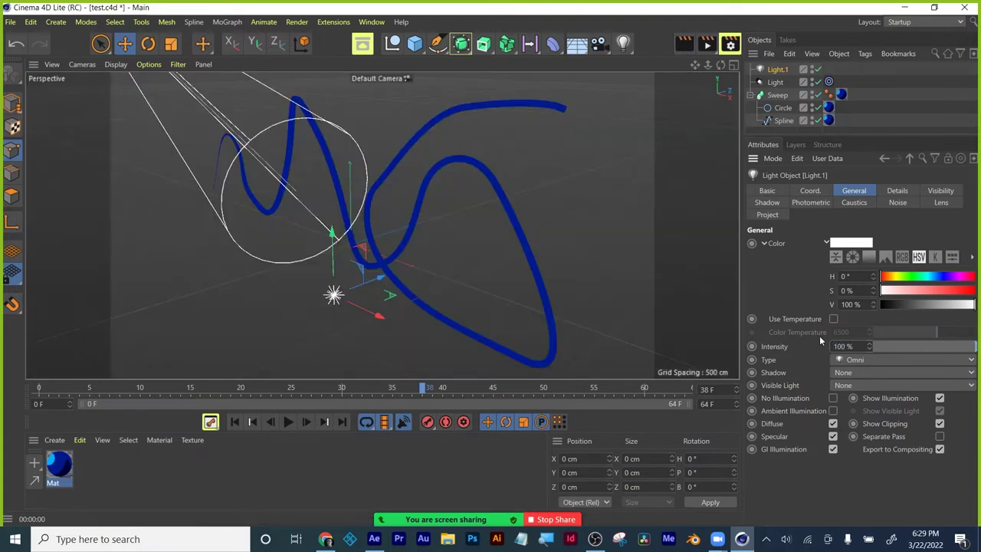
left_click(683, 44)
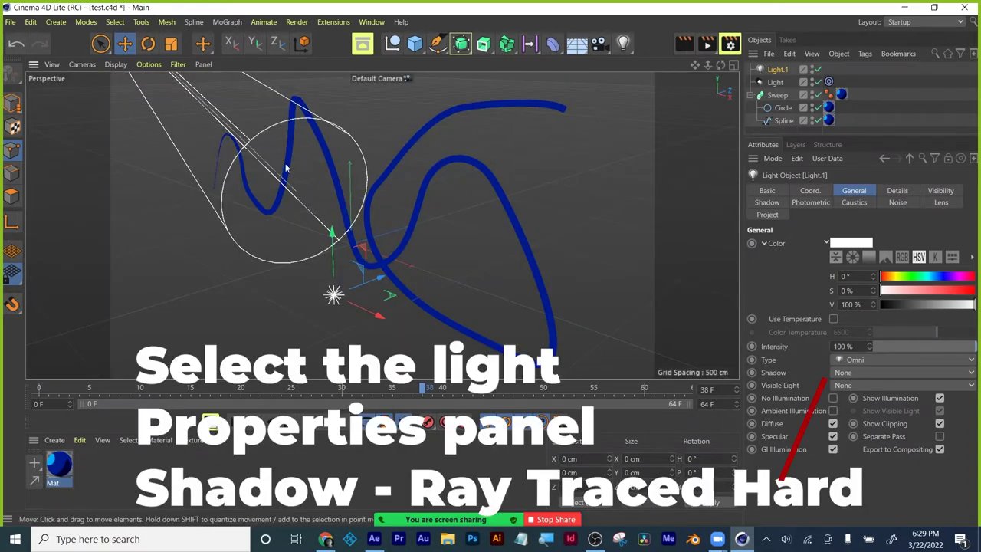
Drag Light.1 further down-left of the blue tube, raise it along Y, and preview the render
left_click(114, 65)
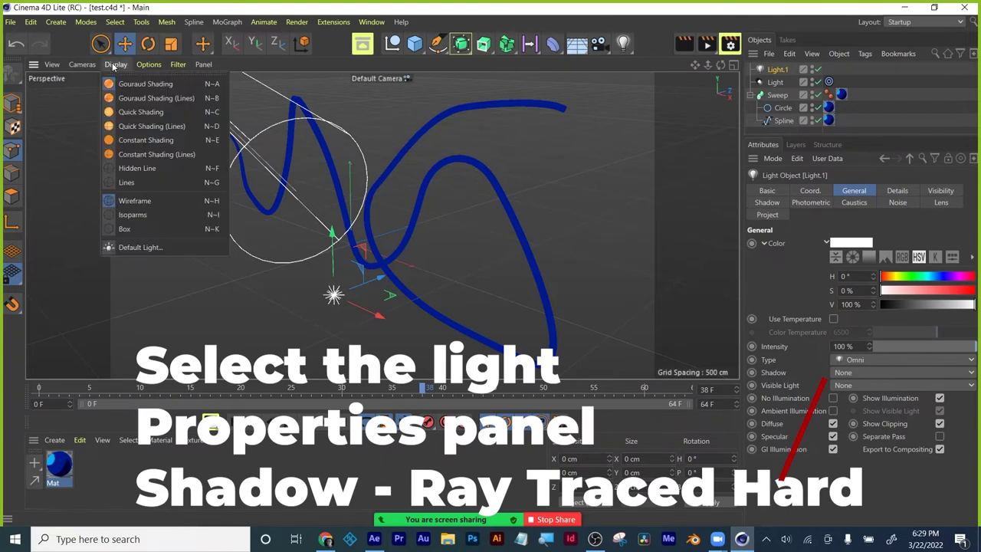
left_click(126, 109)
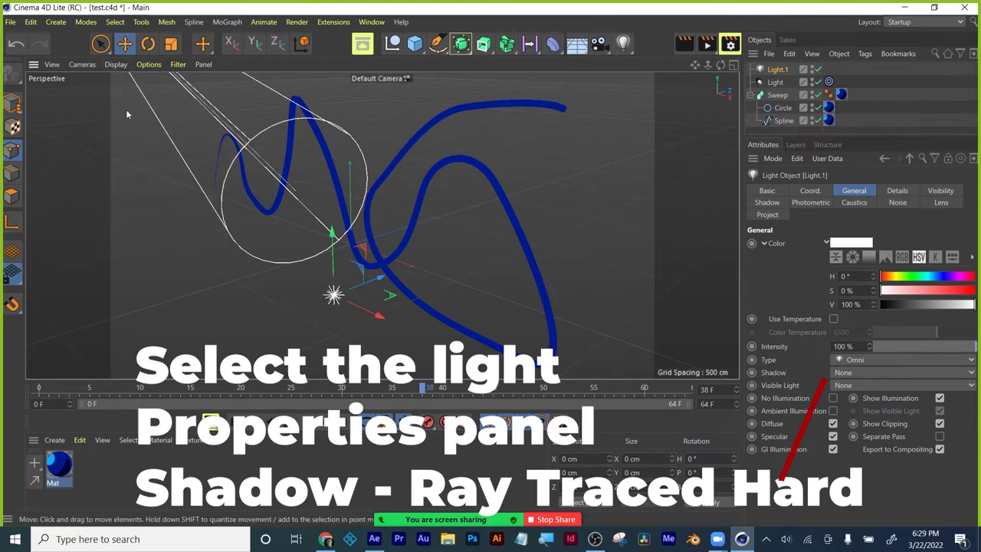
left_click(121, 67)
left_click_drag(375, 281, 277, 305)
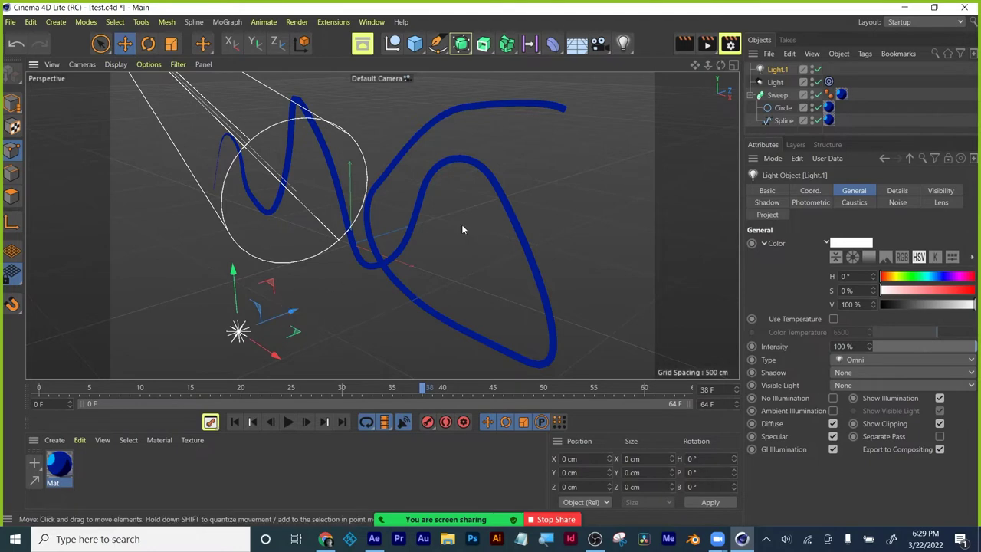
left_click(682, 44)
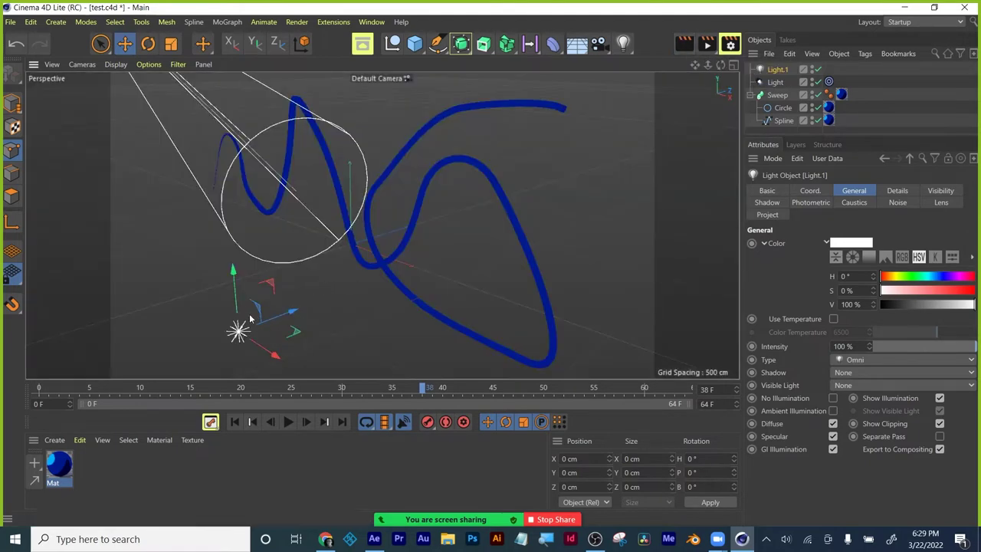
left_click_drag(291, 318, 227, 344)
left_click_drag(170, 299, 160, 207)
left_click(689, 47)
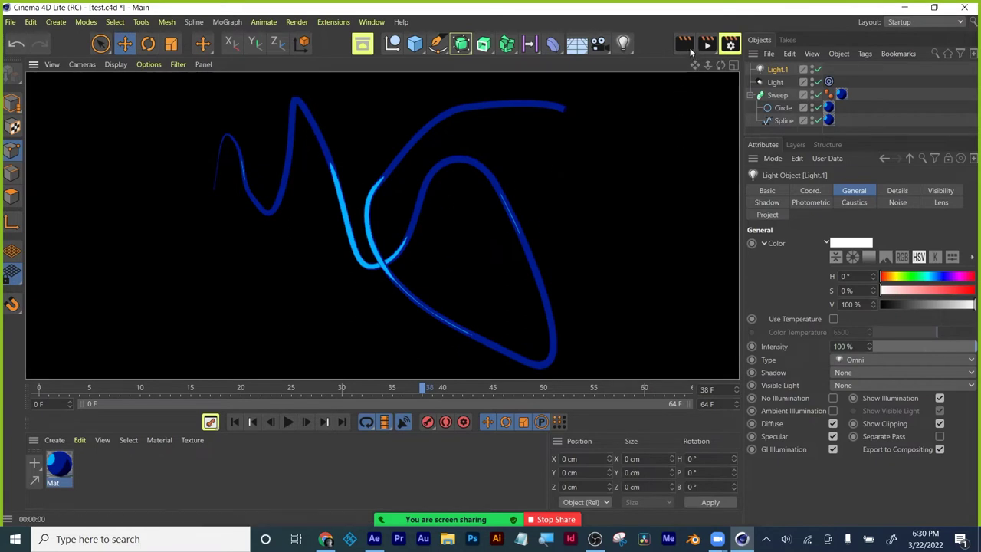
left_click(672, 129)
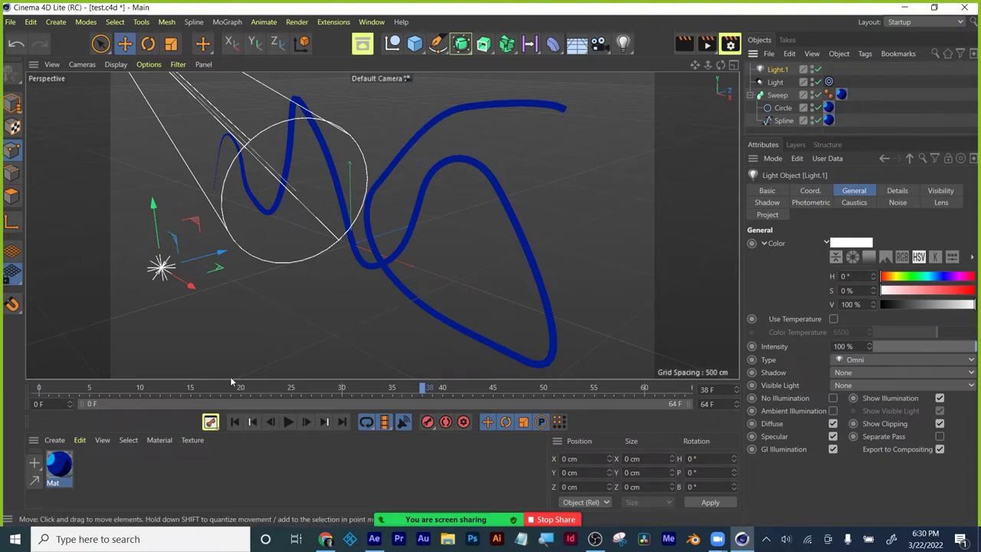
Rewind to the first frame and play the sweep's draw-on animation through frame 64
left_click(89, 389)
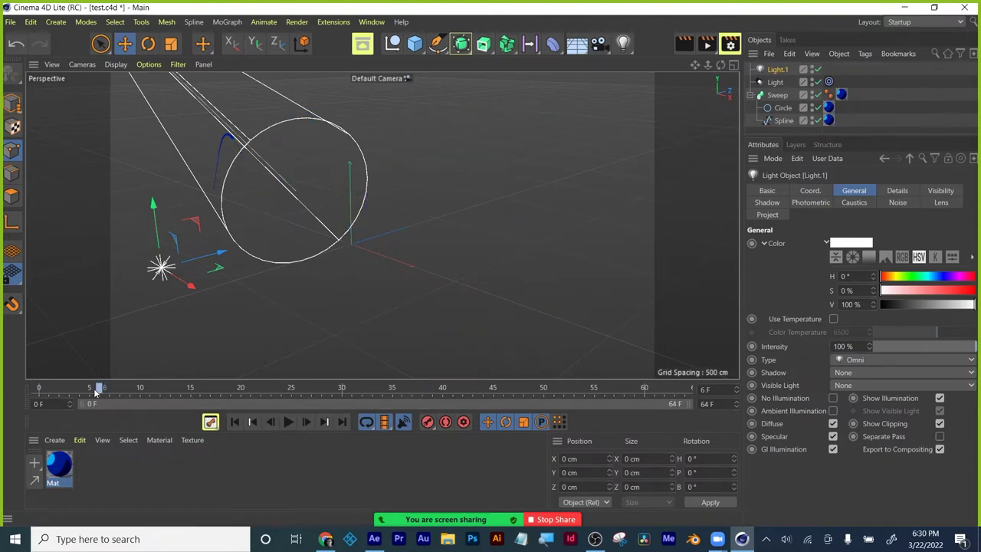
left_click(39, 391)
key("F8")
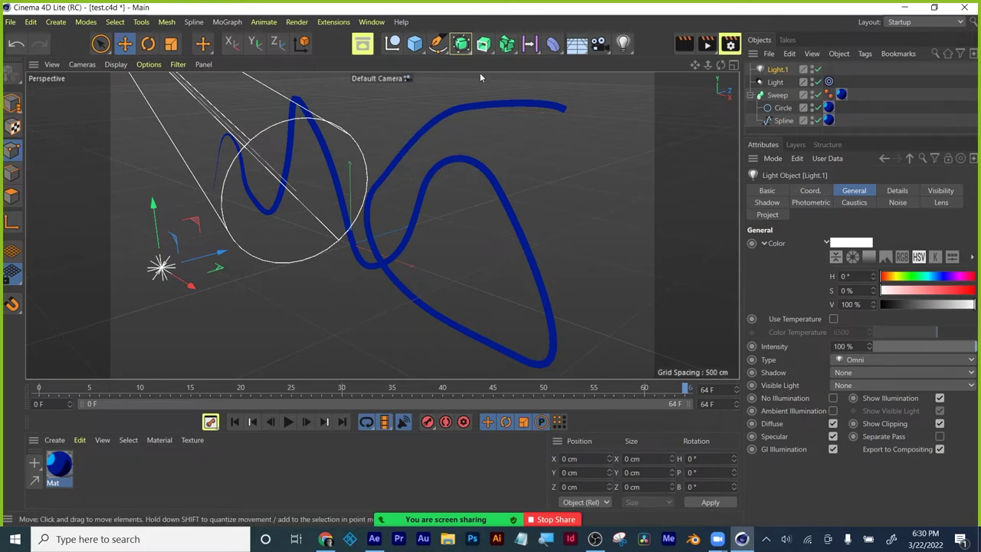
middle_click(556, 211)
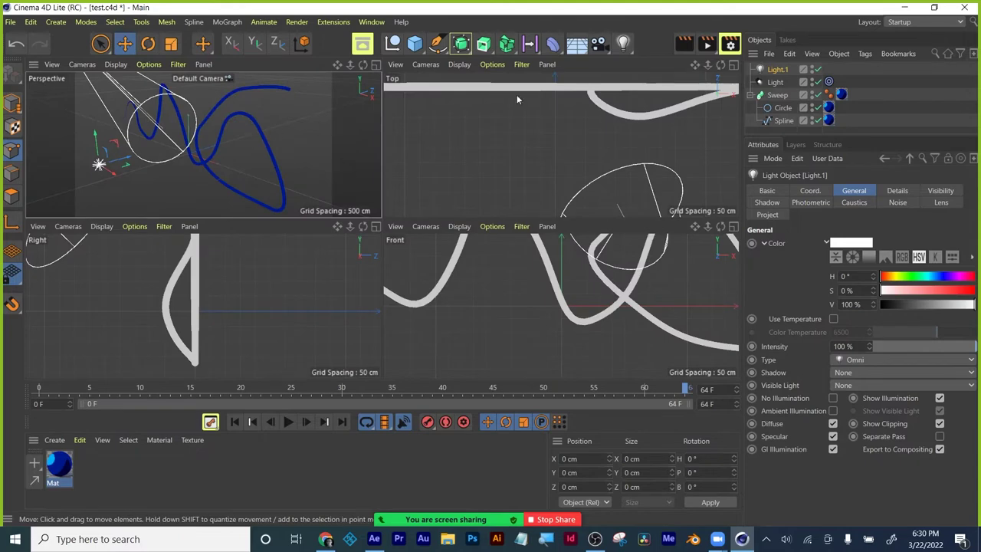
middle_click(356, 82)
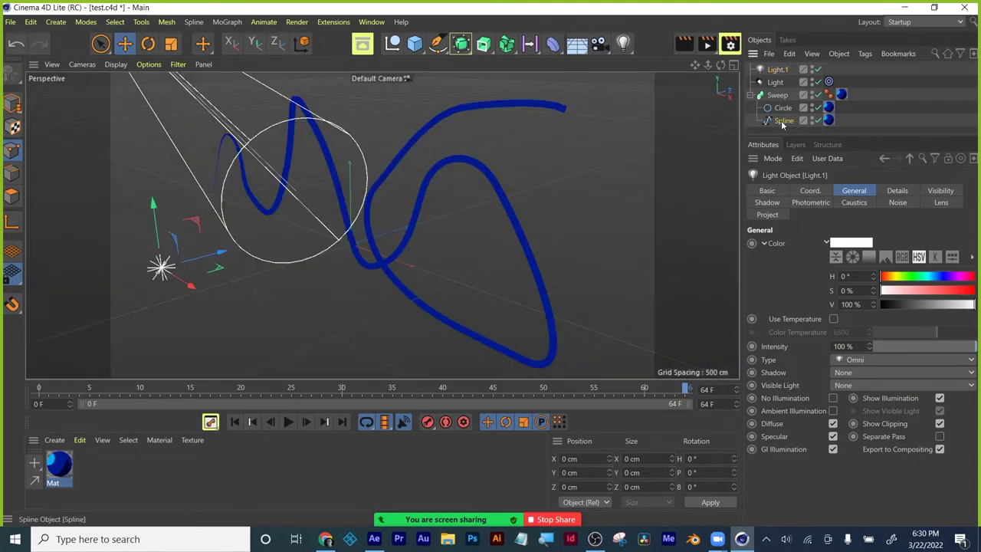
Delete every object in the scene, removing a stray polygon primitive as well
key("ctrl+a")
key("Delete")
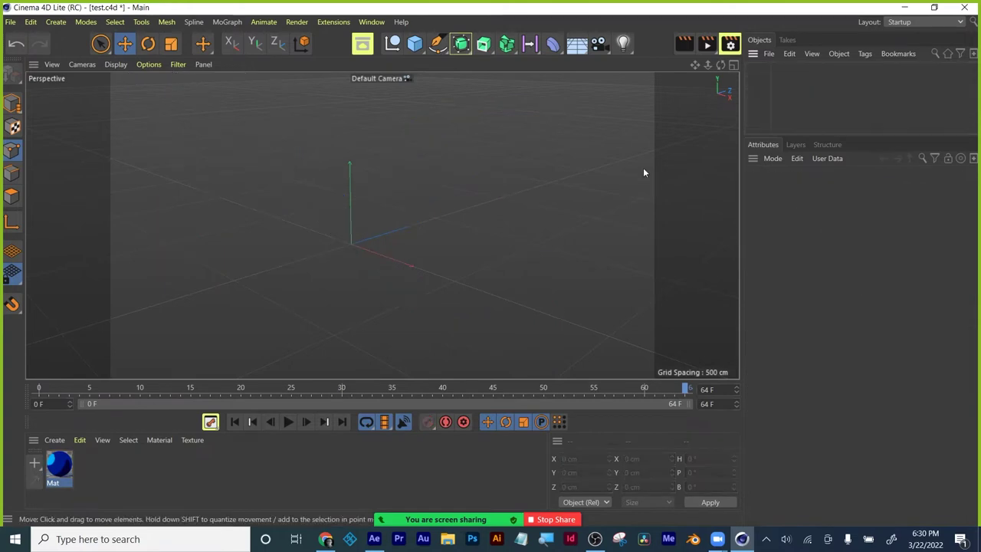
left_click(415, 45)
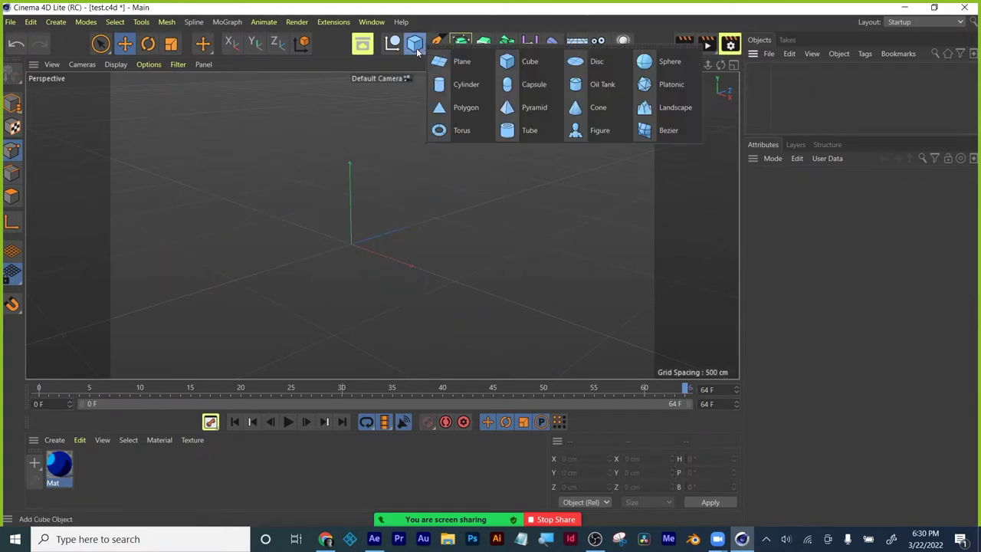
left_click(457, 110)
key("Delete")
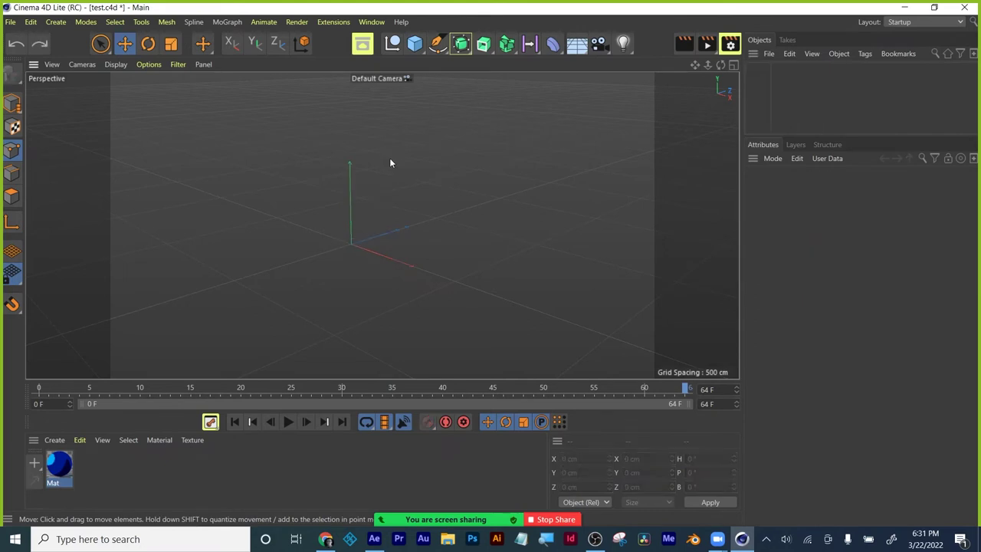
Add a Torus, a Cylinder and a Cube from the primitives list
left_click(415, 46)
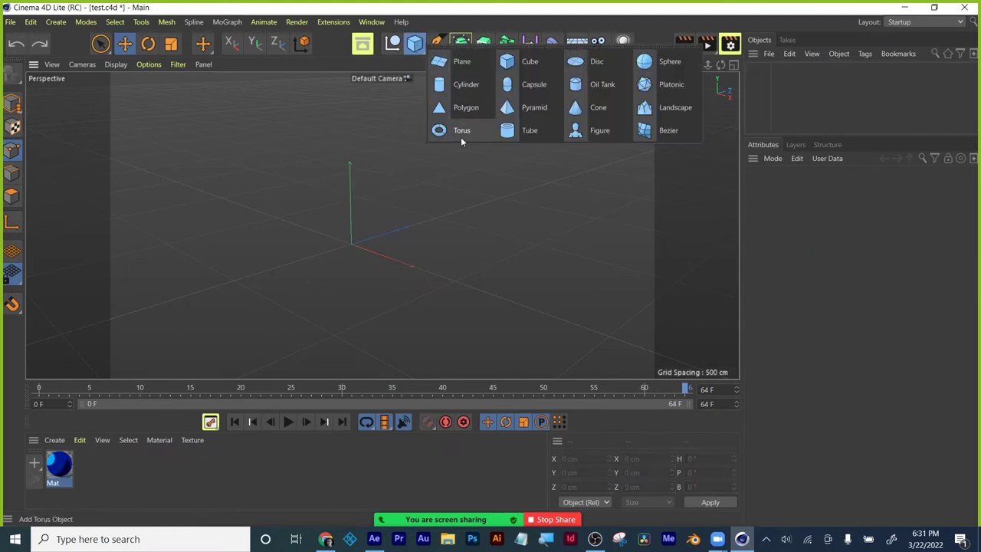
left_click(460, 132)
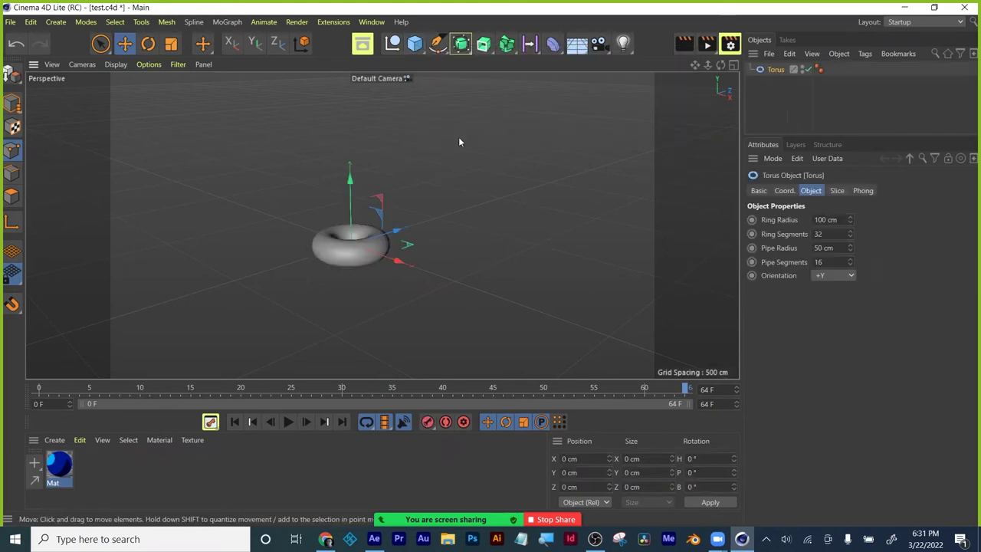
left_click(415, 46)
left_click(437, 87)
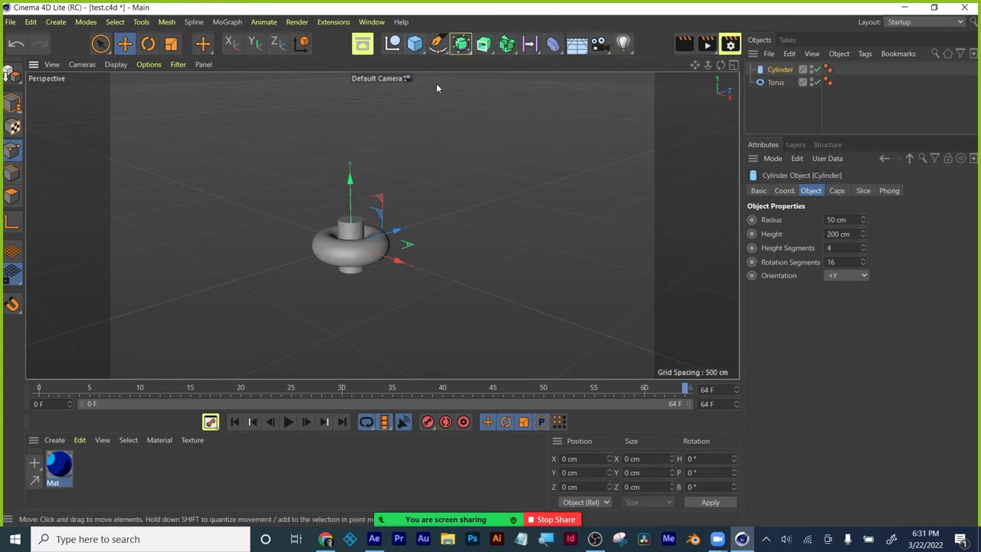
left_click(414, 45)
left_click(505, 69)
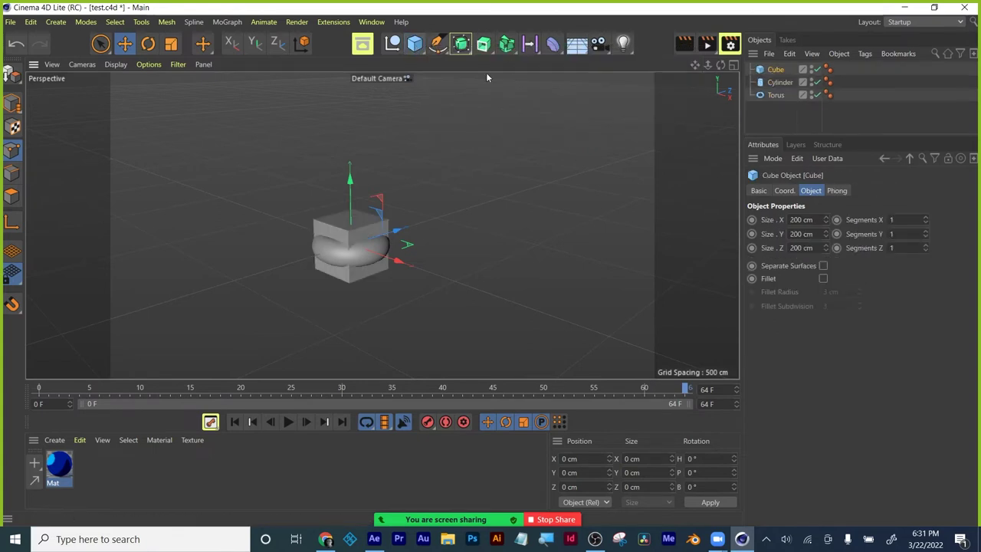
Add a Capsule, a Pyramid and a Cone, then enlarge the Objects list to show all six
left_click(415, 44)
left_click(522, 84)
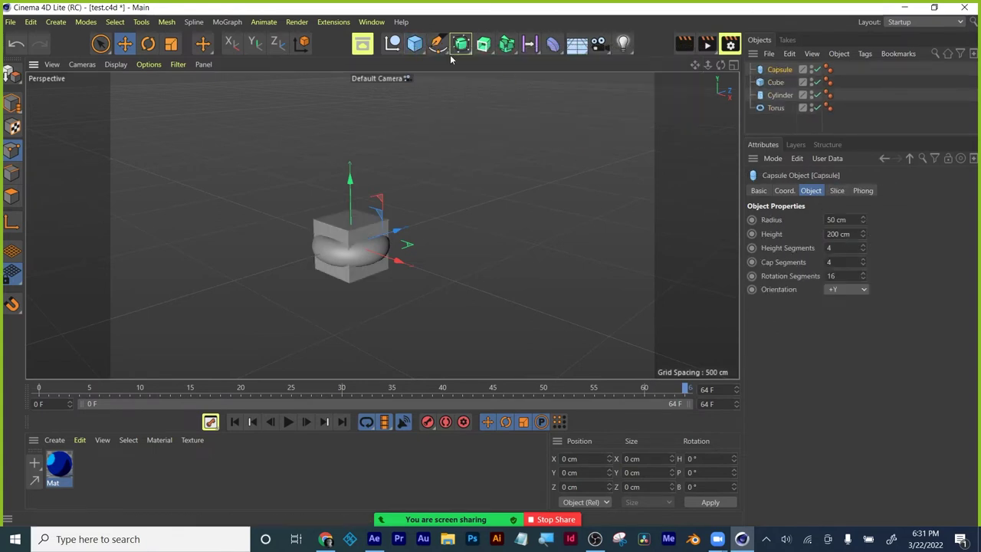
left_click(414, 44)
left_click(513, 107)
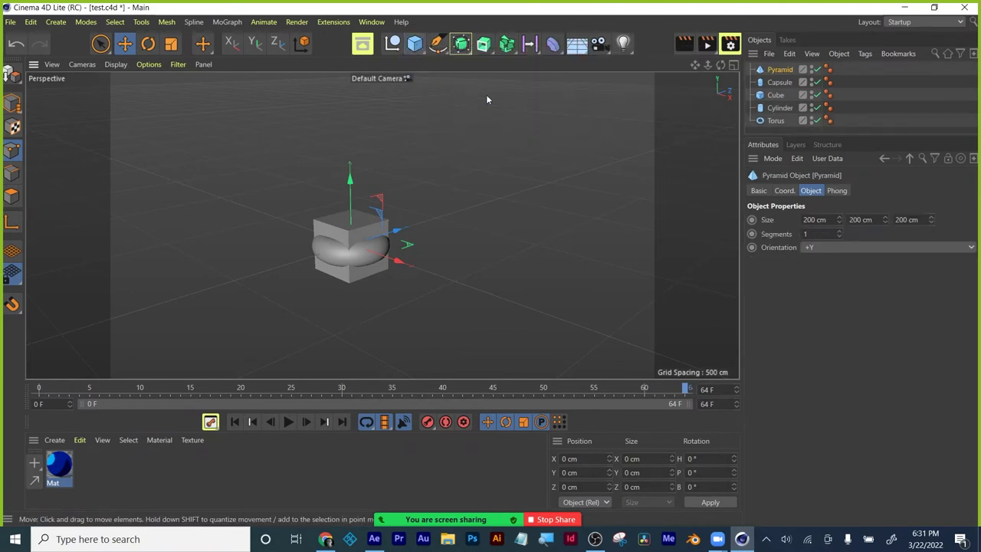
left_click(413, 44)
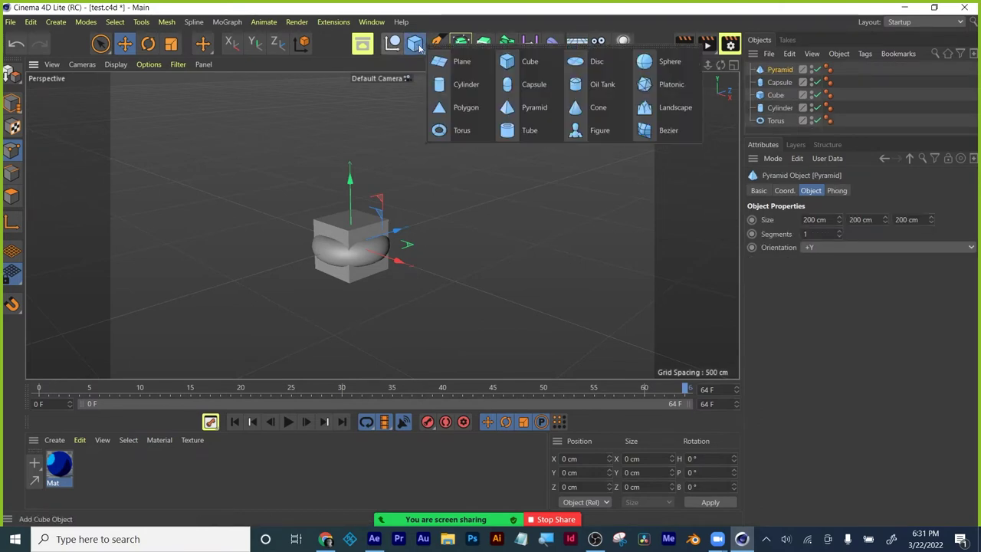
left_click(579, 110)
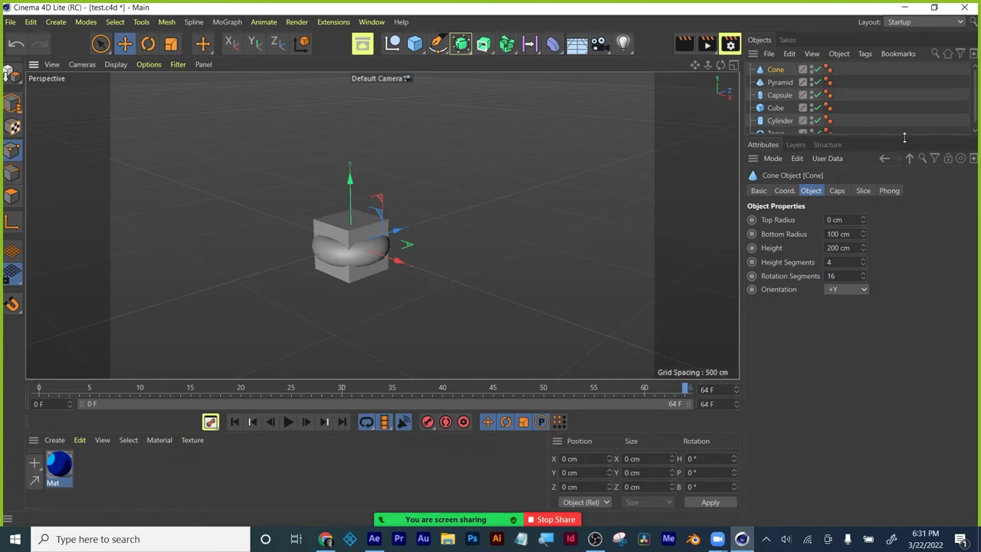
left_click_drag(875, 134, 861, 204)
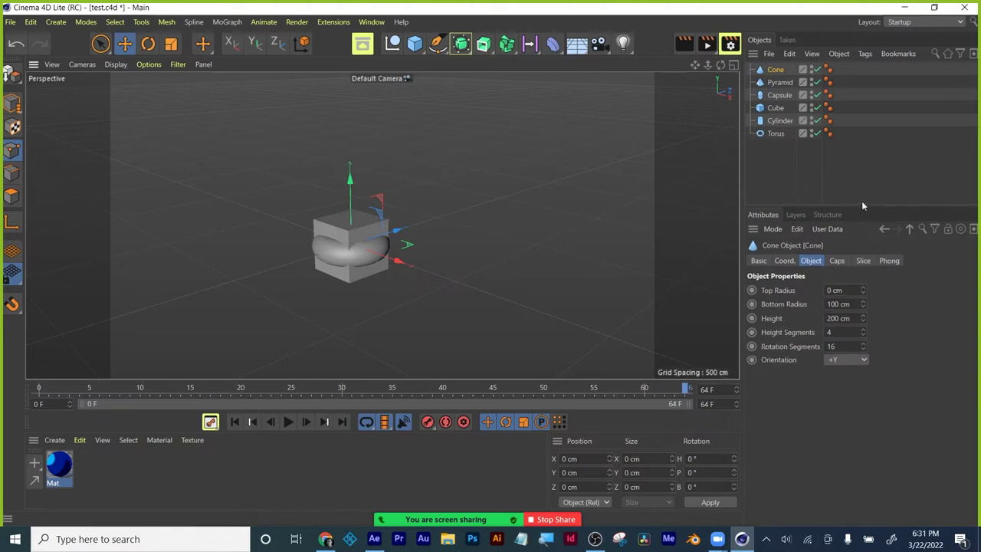
Ctrl-drag the Mat thumbnail to create Mat.1 through Mat.5, then open Mat.1 in the Material Editor
left_click(371, 238)
left_click(95, 469)
left_click(59, 467)
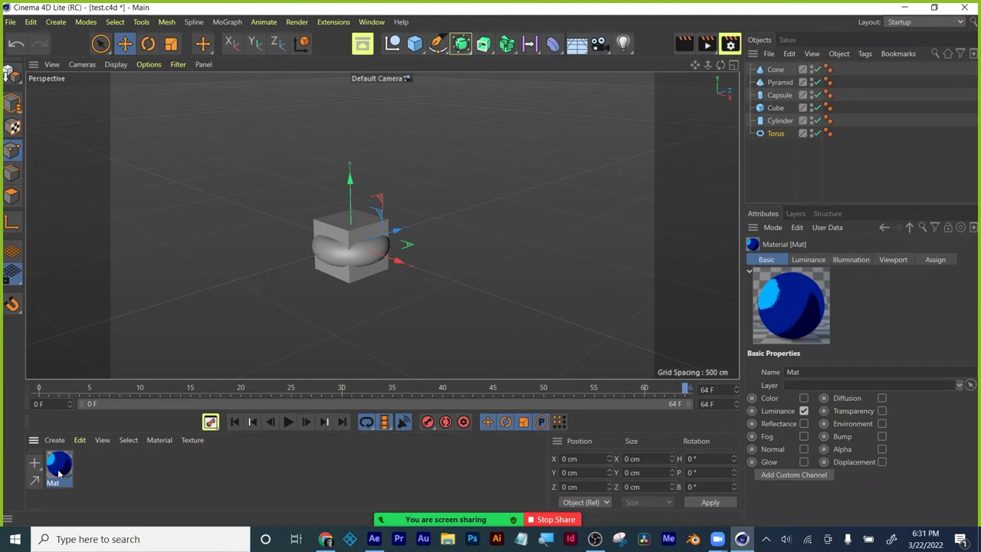
left_click_drag(58, 473, 184, 470, "ctrl")
left_click_drag(184, 471, 213, 474, "ctrl")
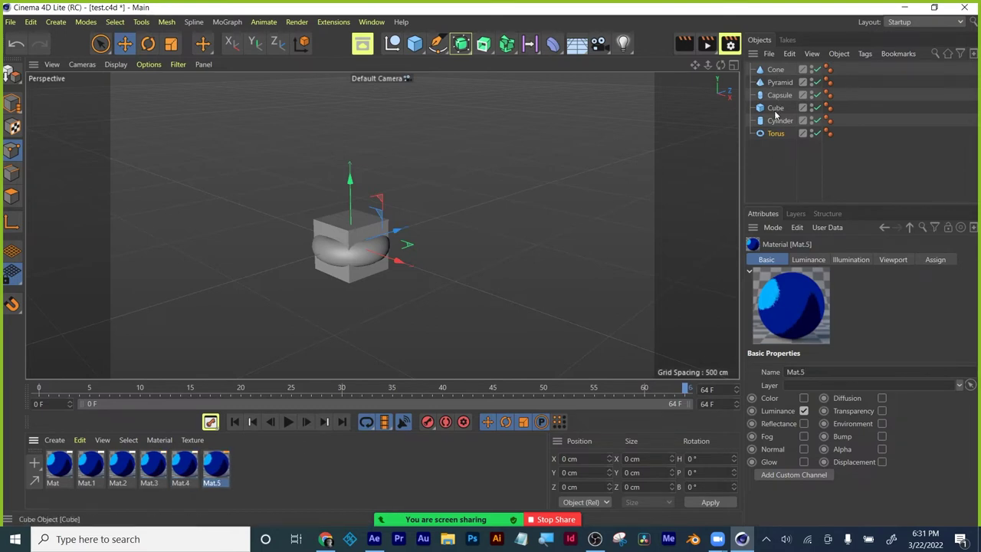
left_click(91, 465)
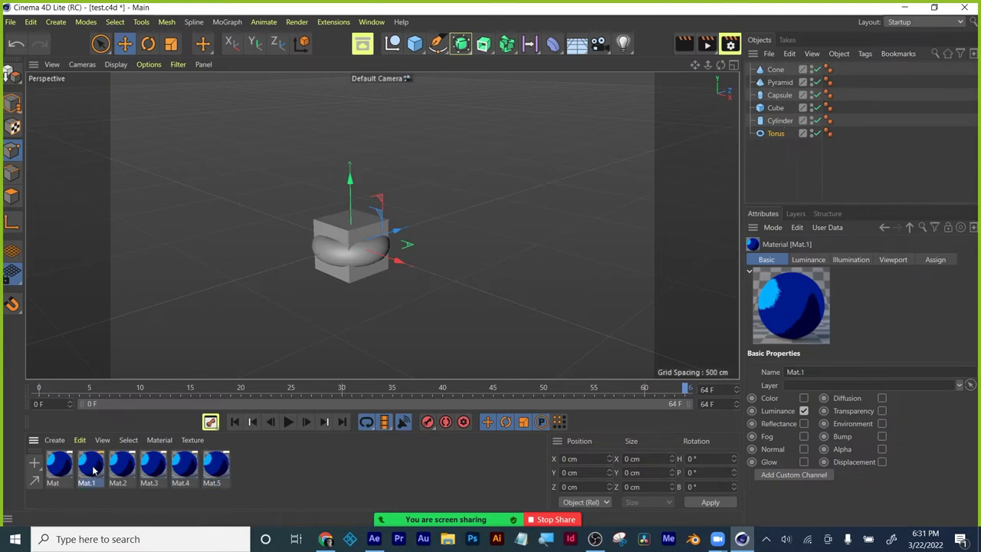
double_click(92, 469)
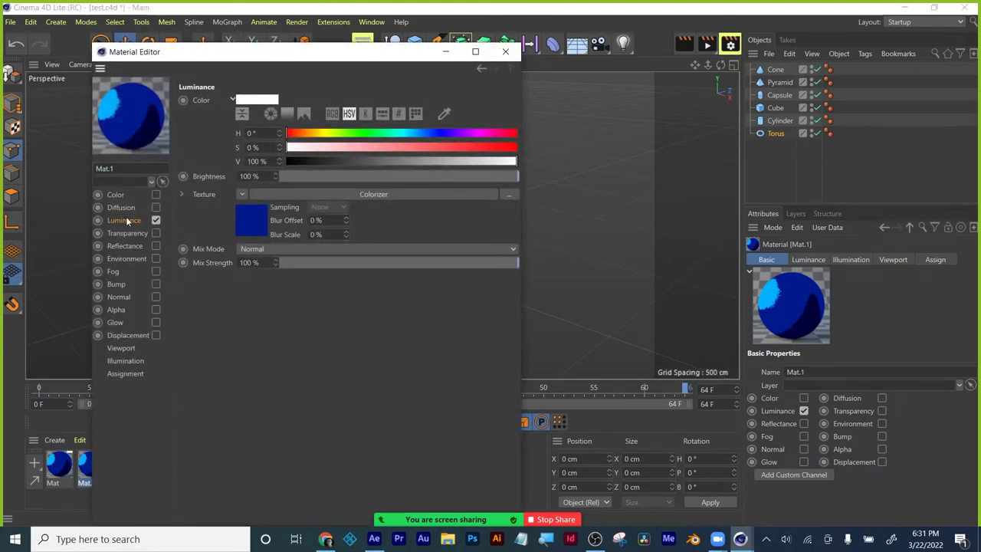
Recolour Mat.1's Colorizer gradient knots bright, mid and dark green
left_click(251, 219)
double_click(429, 292)
double_click(430, 292)
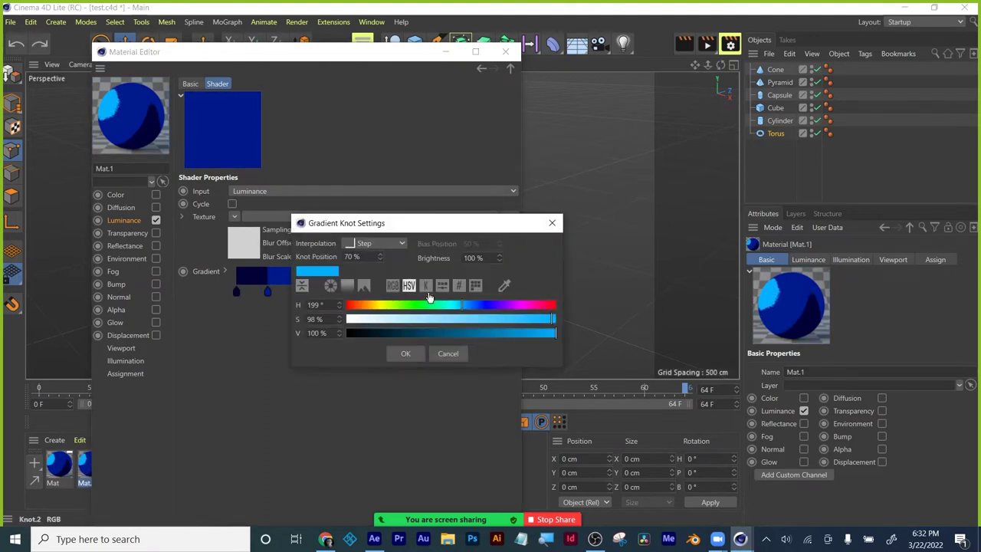
left_click(429, 304)
left_click(403, 352)
double_click(268, 292)
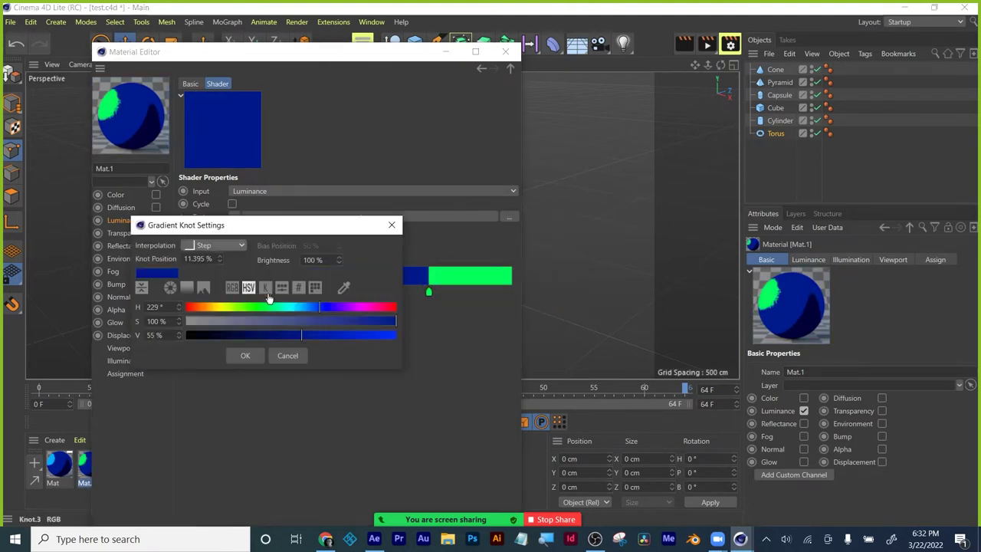
left_click(251, 307)
left_click(245, 353)
left_click(237, 293)
double_click(238, 294)
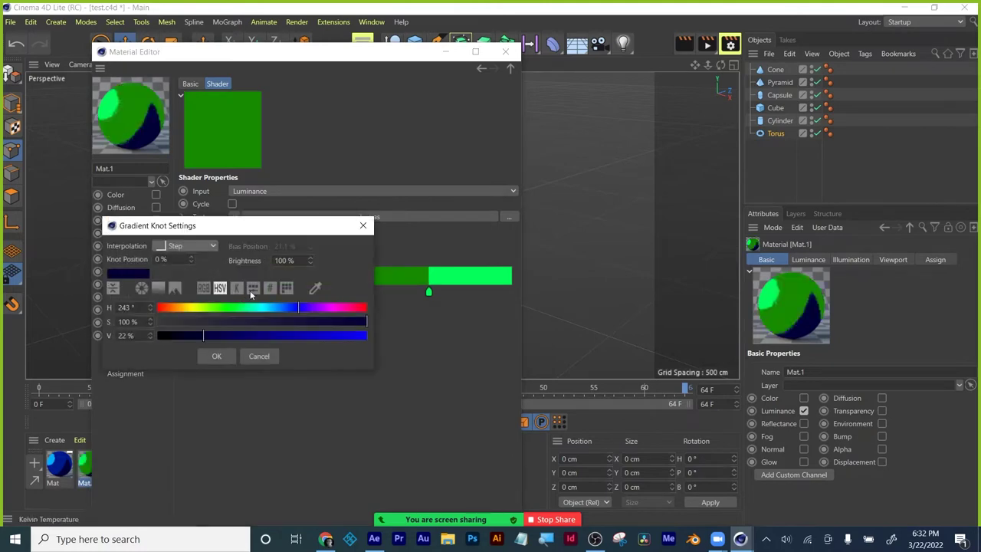
left_click(222, 307)
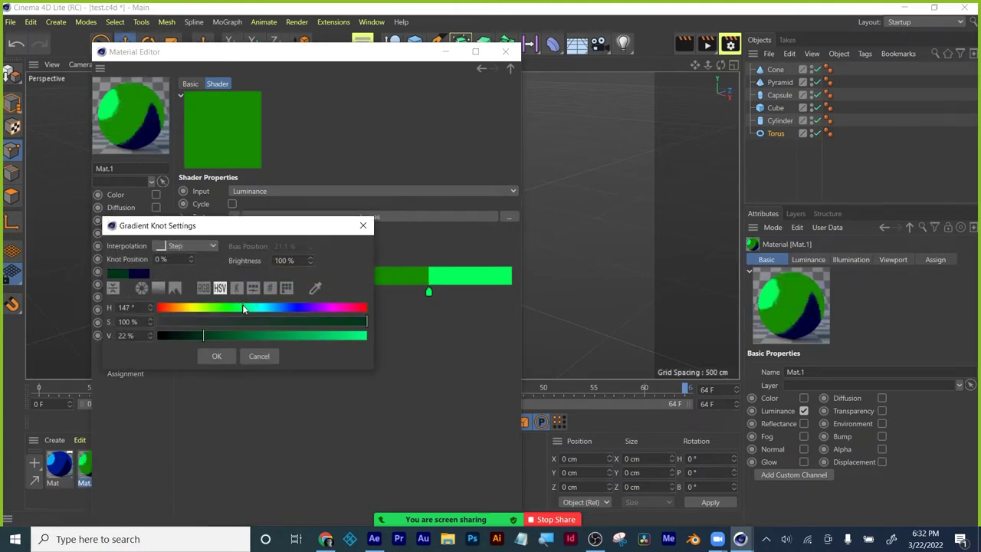
left_click(219, 356)
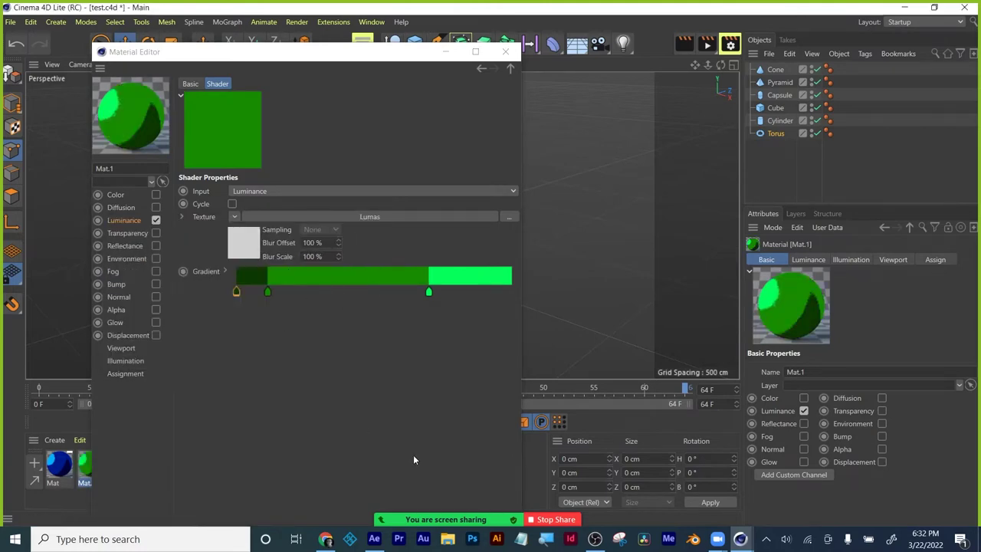
left_click(506, 53)
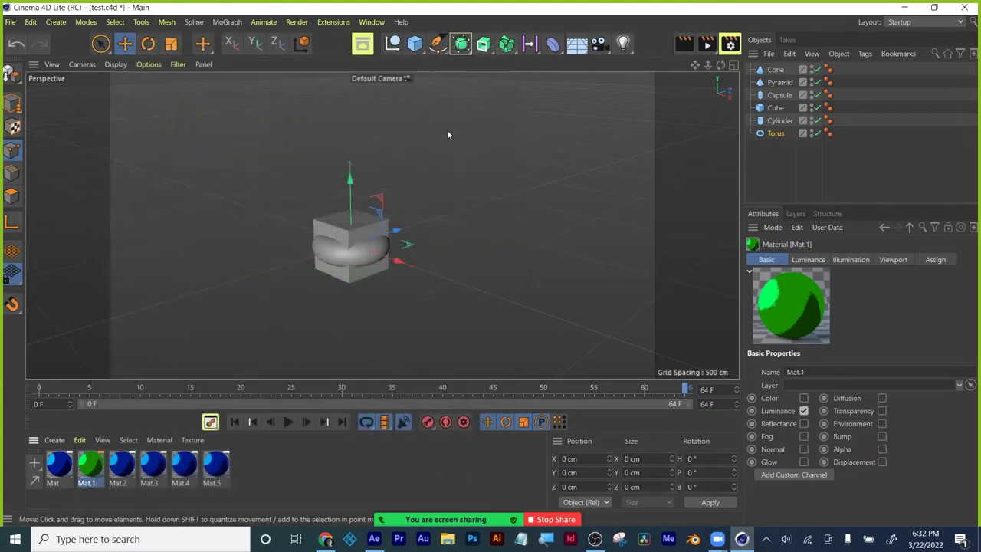
Recolour Mat.2's gradient knots red and deep red
double_click(121, 476)
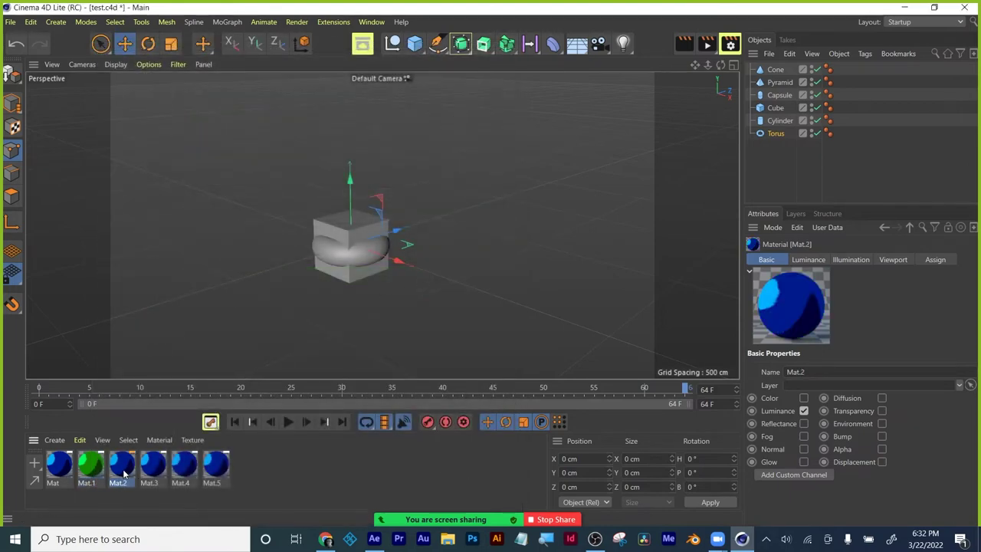
left_click(285, 226)
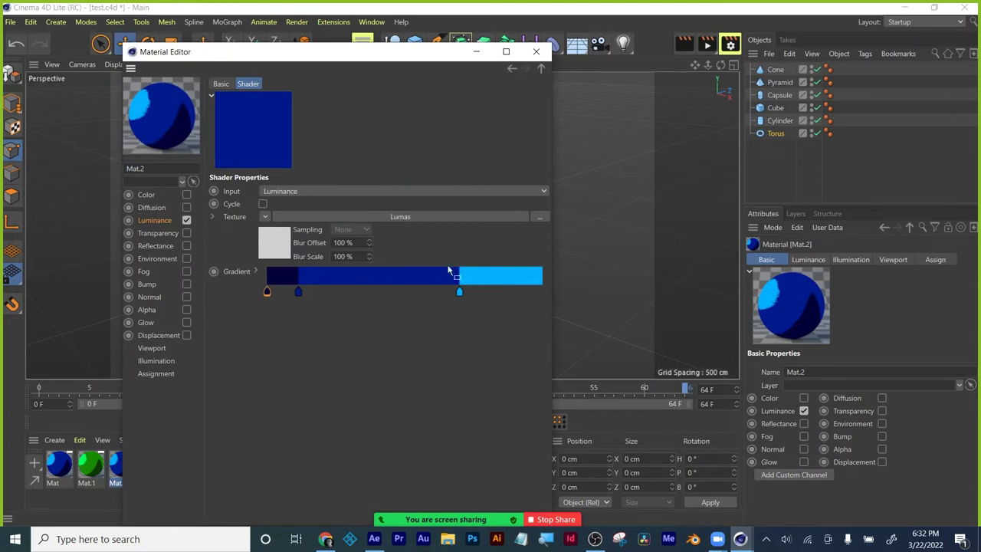
double_click(459, 292)
left_click(580, 302)
left_click(438, 343)
double_click(298, 291)
left_click(422, 306)
left_click_drag(426, 335, 332, 334)
left_click(276, 356)
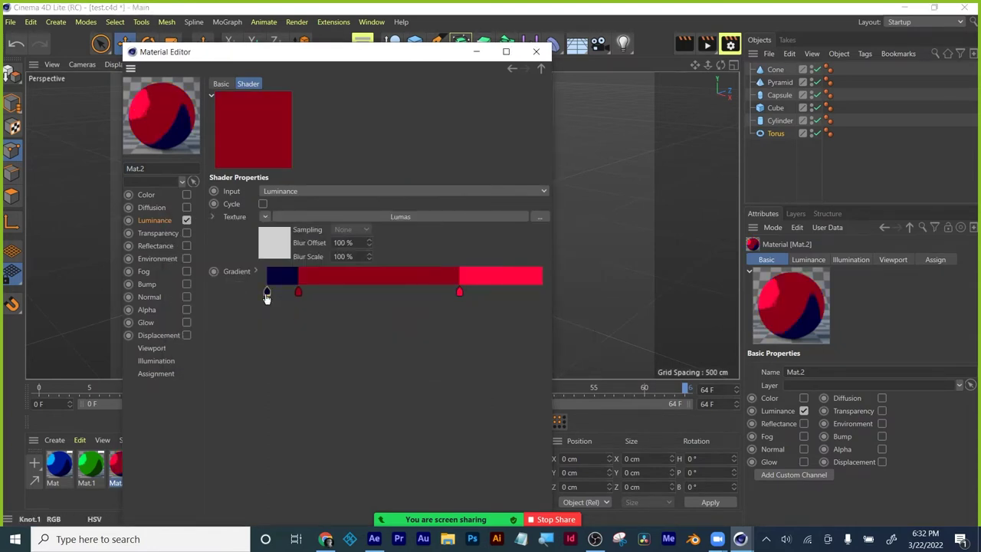
Recolour Mat.3's gradient knots yellow and dark yellow
double_click(266, 292)
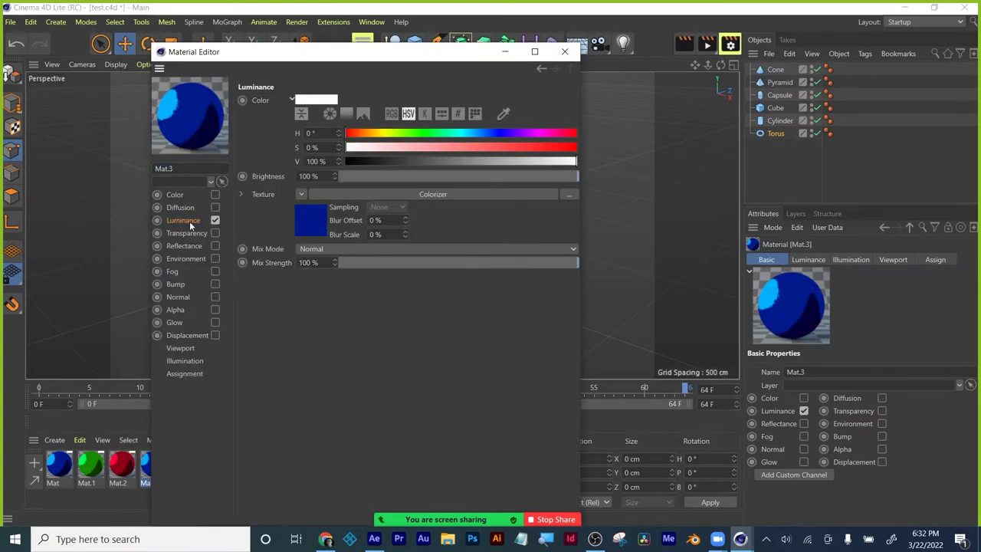
left_click(314, 221)
double_click(488, 291)
left_click(442, 305)
left_click(466, 353)
double_click(327, 292)
left_click(282, 310)
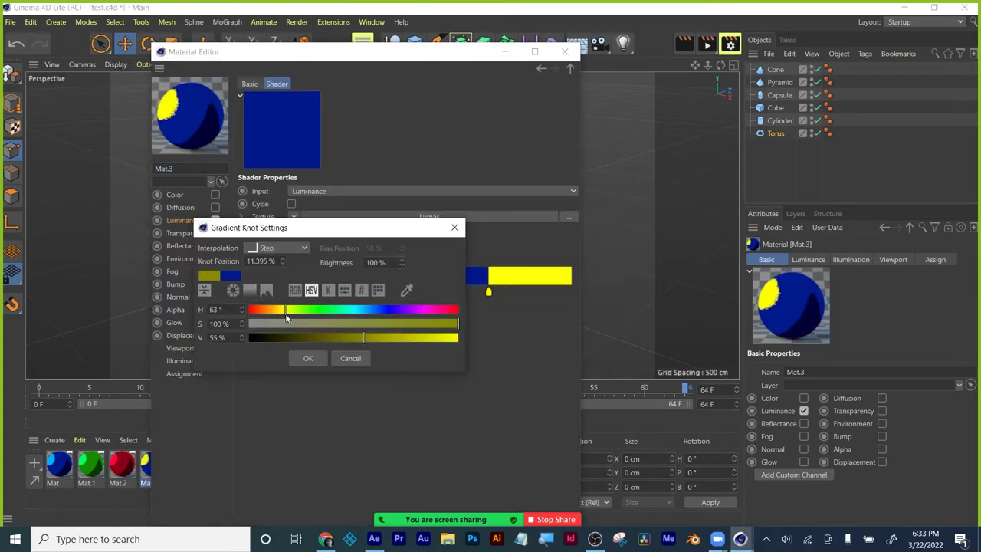
left_click(308, 358)
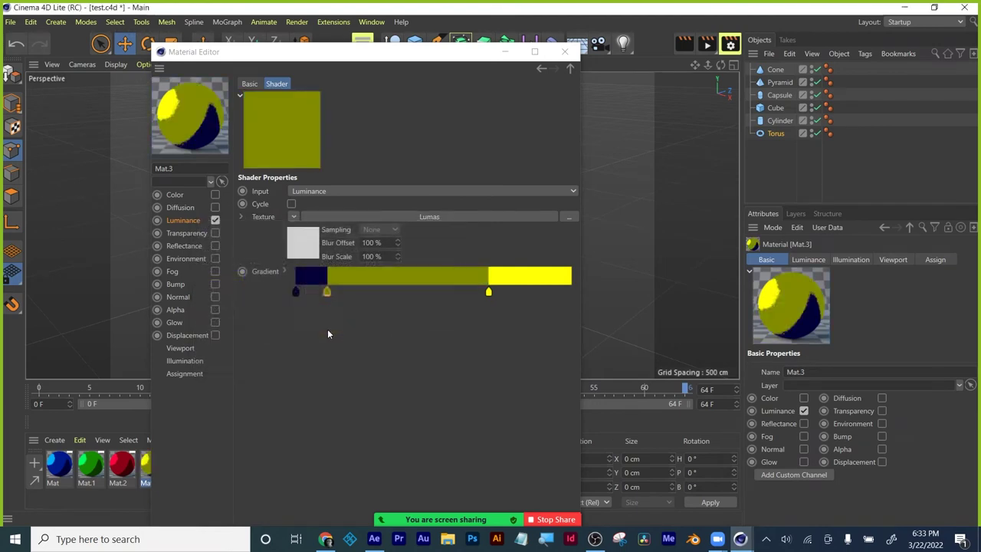
double_click(296, 292)
left_click(250, 308)
left_click(271, 355)
left_click(188, 374)
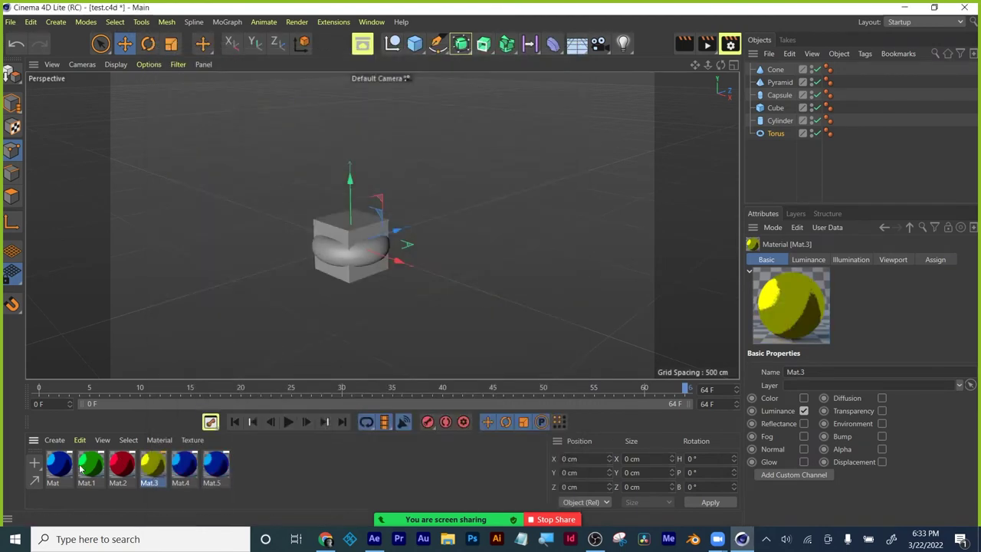
Recolour Mat.4's gradient knots orange and dark orange
double_click(181, 466)
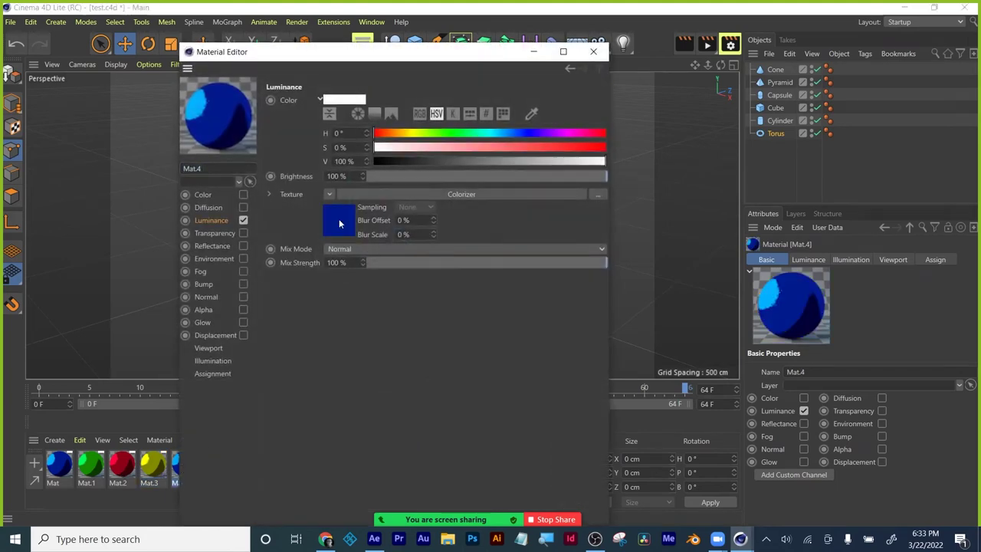
left_click(344, 226)
double_click(517, 291)
left_click(455, 309)
left_click(491, 353)
double_click(355, 292)
left_click(259, 306)
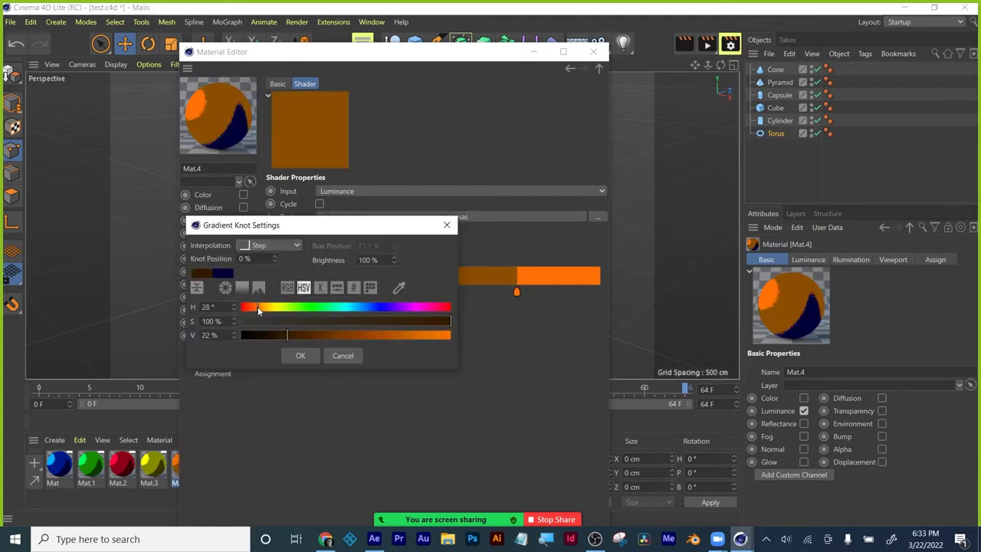
left_click(329, 355)
left_click(593, 51)
Recolour Mat.5's gradient knots purple and dark purple, then close the editor
double_click(208, 465)
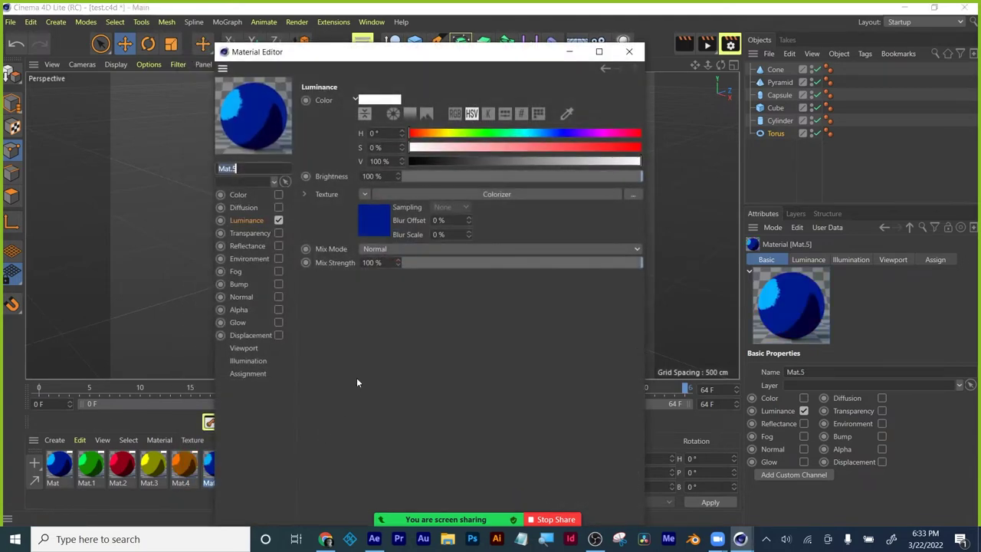
left_click(382, 233)
left_click(552, 295)
double_click(552, 295)
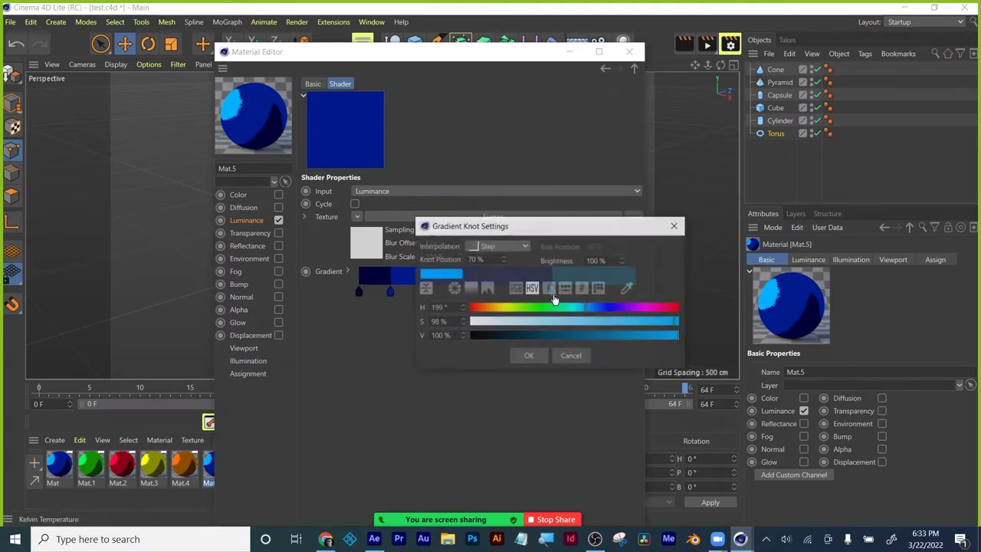
left_click(635, 308)
left_click(528, 355)
double_click(390, 291)
left_click(472, 308)
left_click(373, 353)
double_click(359, 291)
left_click(428, 316)
left_click(317, 352)
left_click(639, 52)
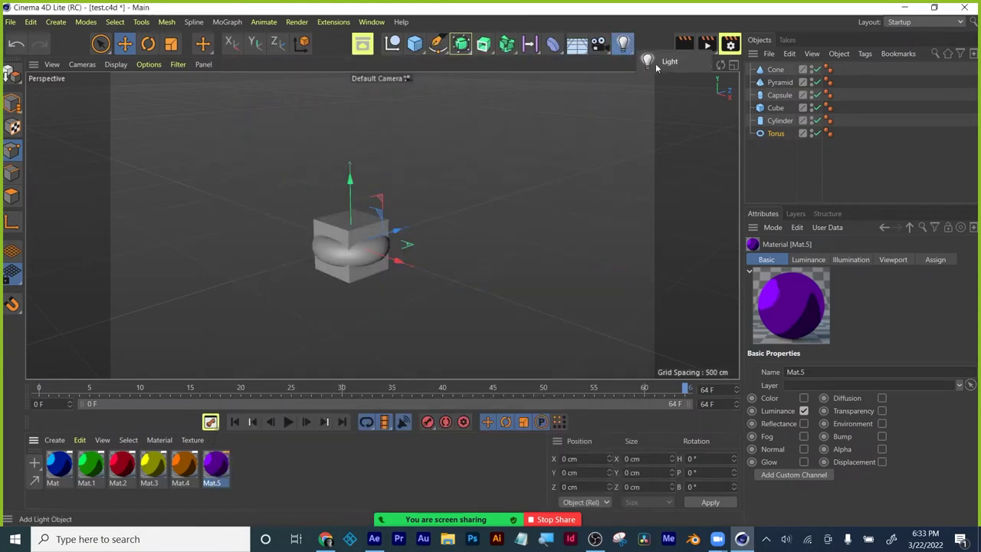
Add a light at the upper left and assign Mat–Mat.5 to Cone, Pyramid, Capsule, Cube, Cylinder and Torus
left_click(623, 44)
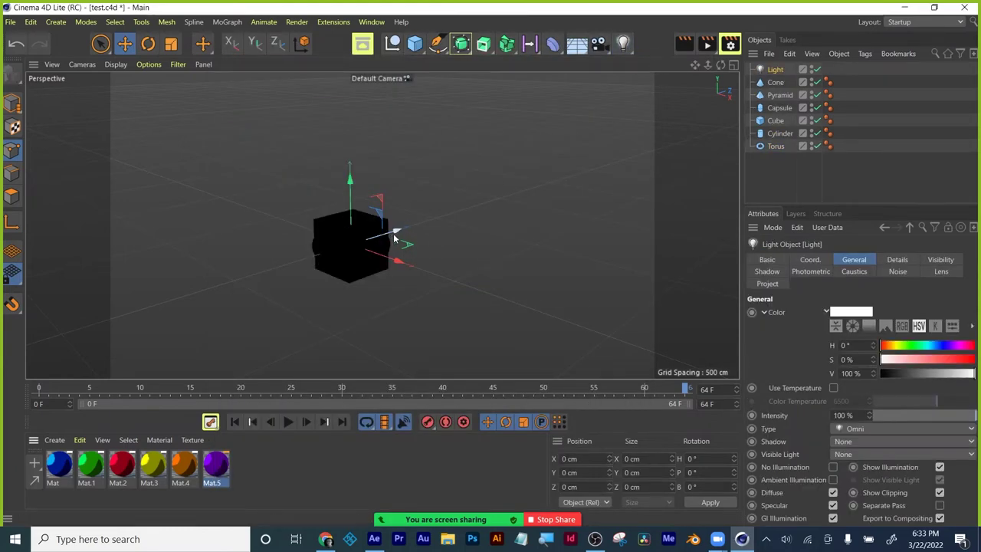
left_click_drag(388, 240, 88, 78)
mouse_move(784, 92)
left_mouse_down()
mouse_move(779, 82)
mouse_move(778, 96)
left_mouse_up()
left_click_drag(118, 464, 778, 121)
left_click_drag(180, 463, 779, 134)
left_click_drag(217, 466, 777, 146)
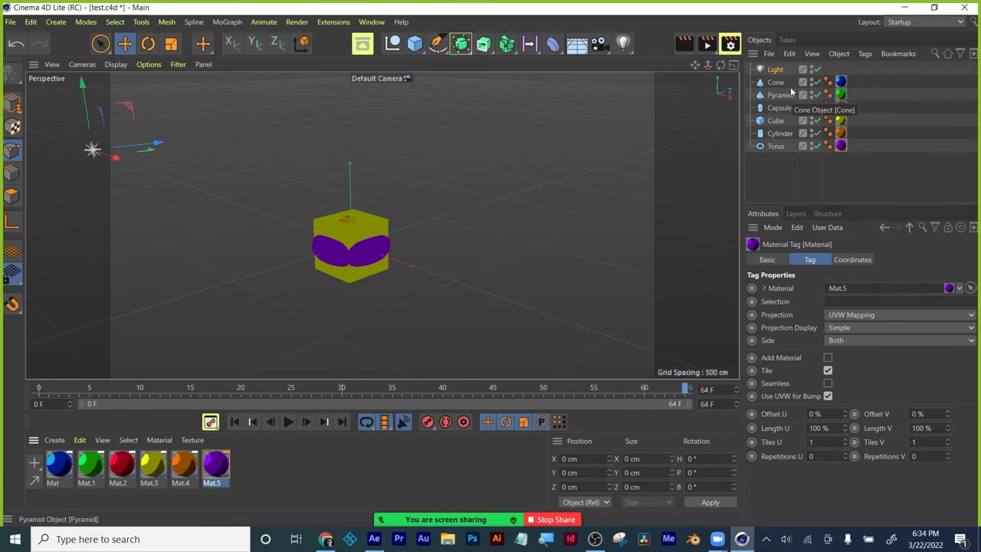
Select the six shapes and add a MoGraph Fracture object
left_click(776, 82)
left_click(778, 146, "shift")
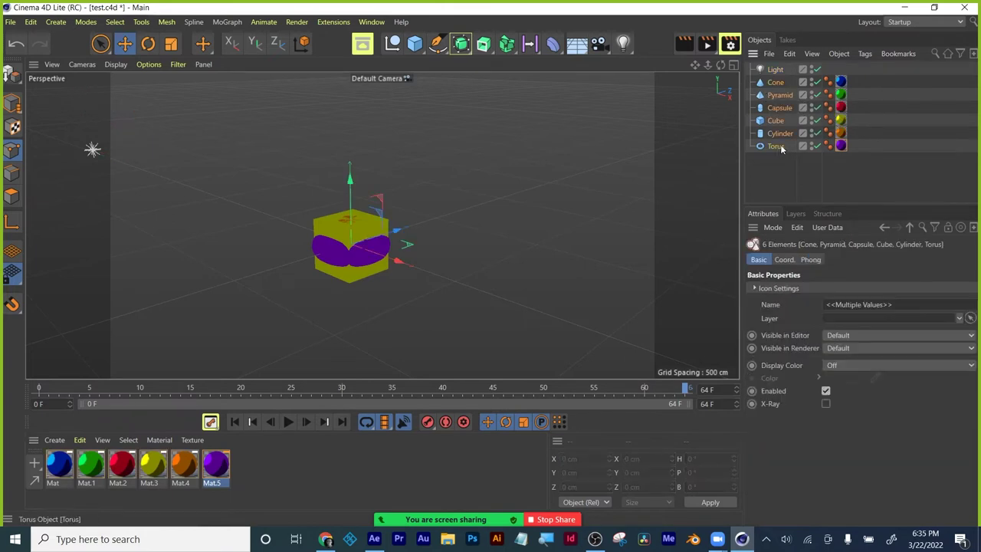
left_click(225, 22)
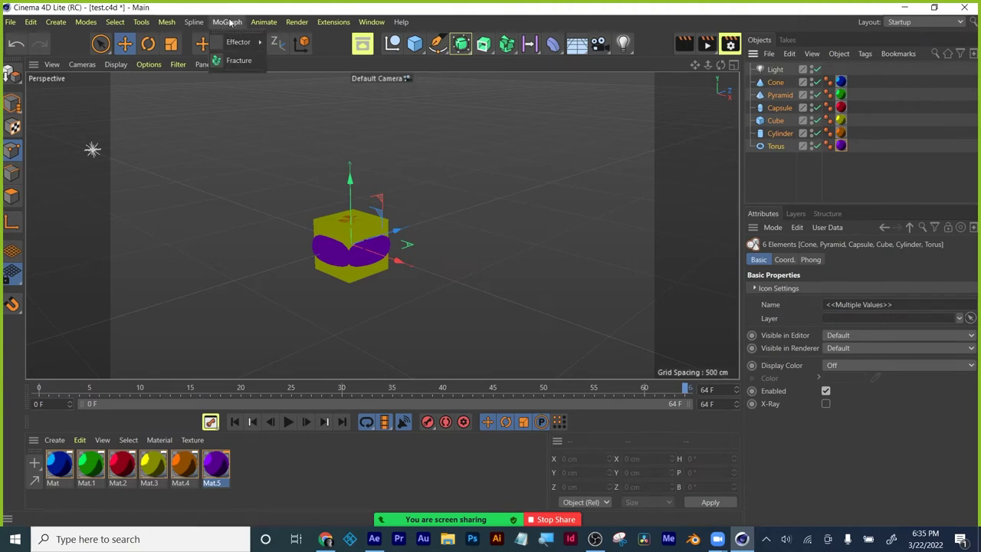
left_click(238, 61)
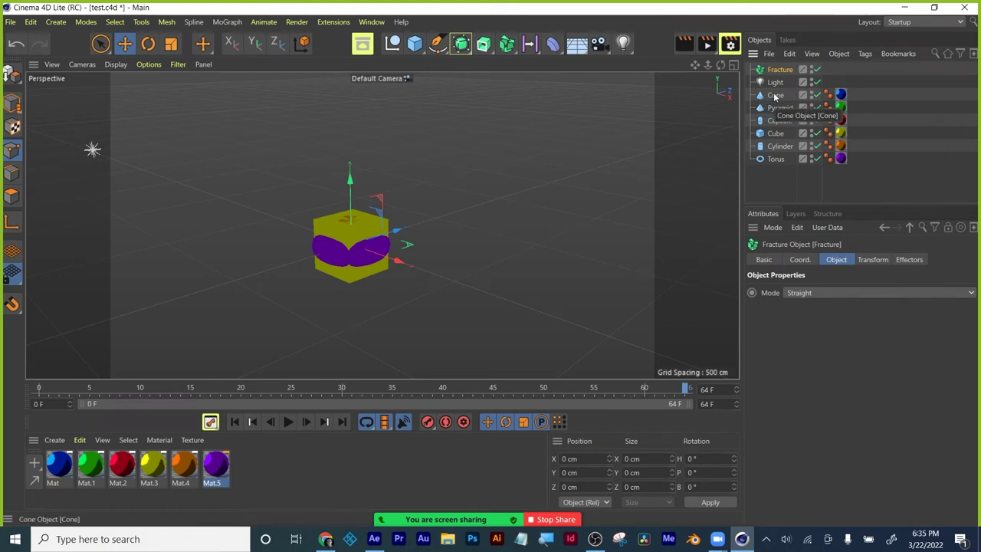
Drag Cone through Torus together inside the Fracture object, leaving the Light outside
left_click_drag(775, 96, 779, 71)
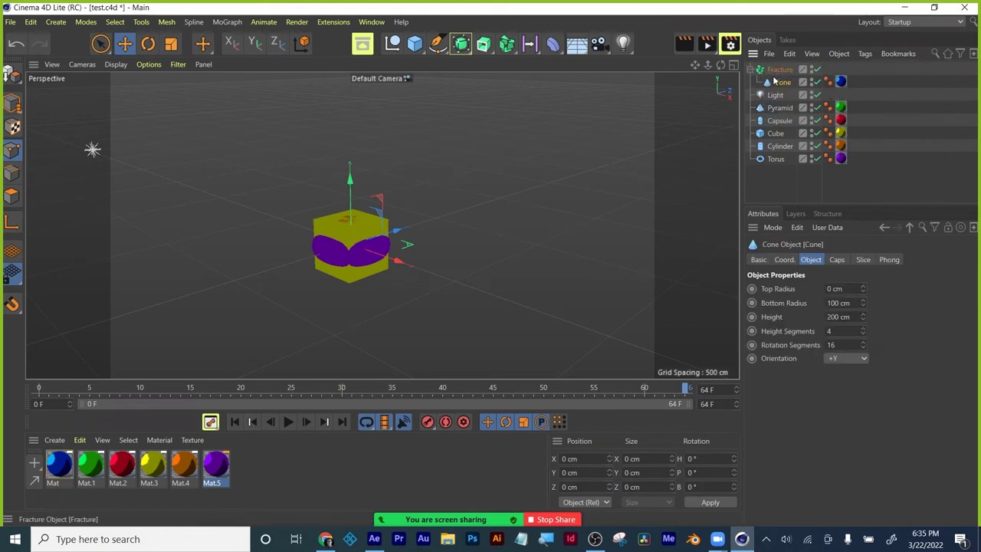
key("ctrl+z")
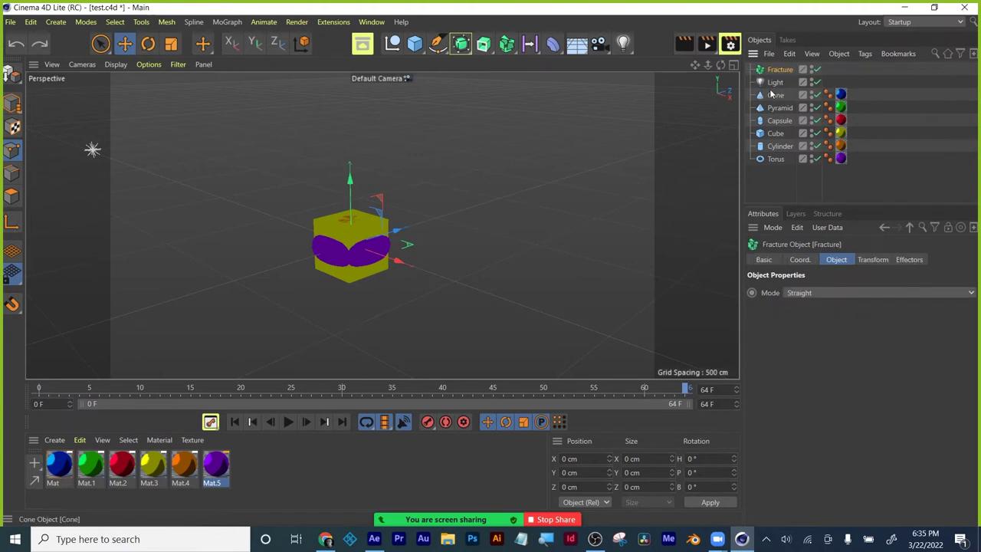
left_click(774, 95)
left_click(777, 159, "shift")
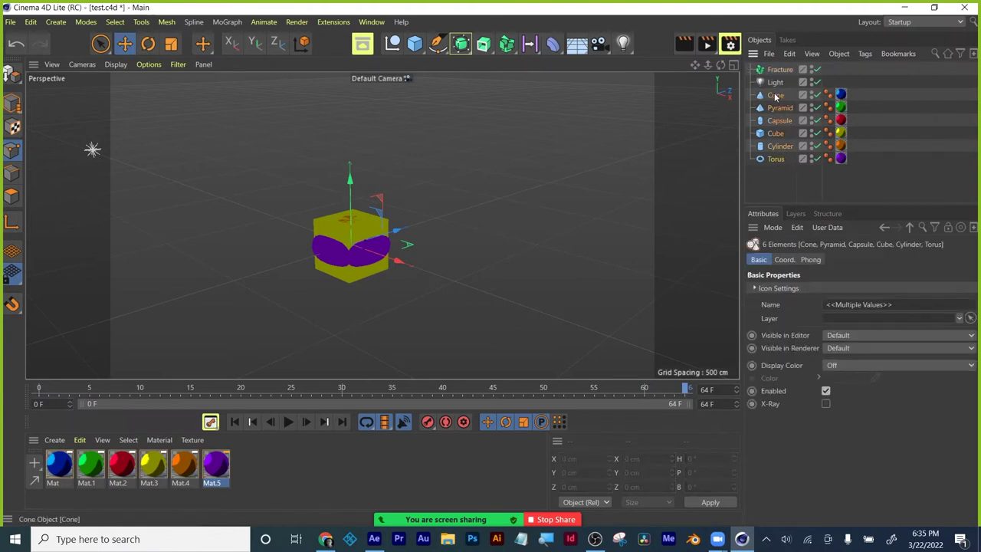
left_click_drag(781, 73, 779, 71)
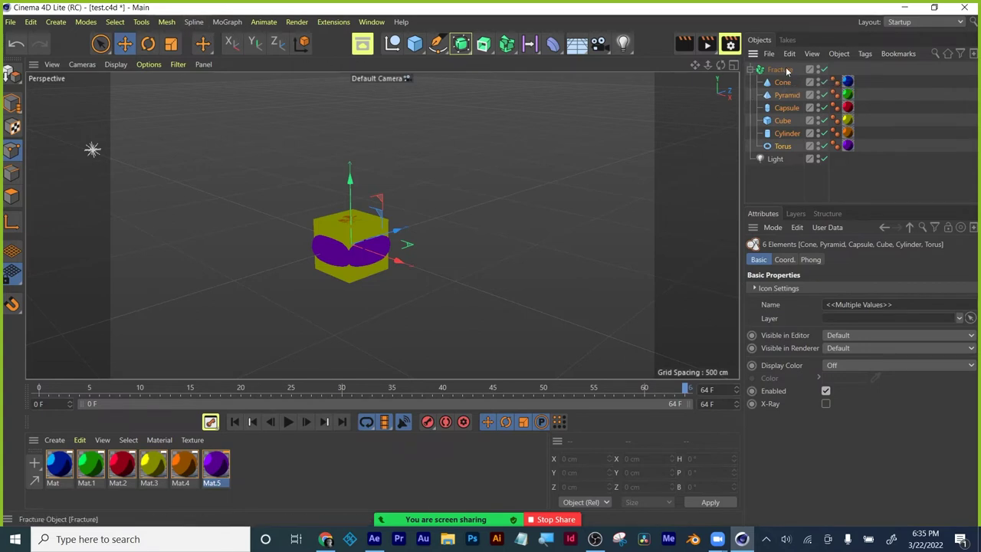
Add a Random effector and nest the Fracture object under it
left_click(227, 23)
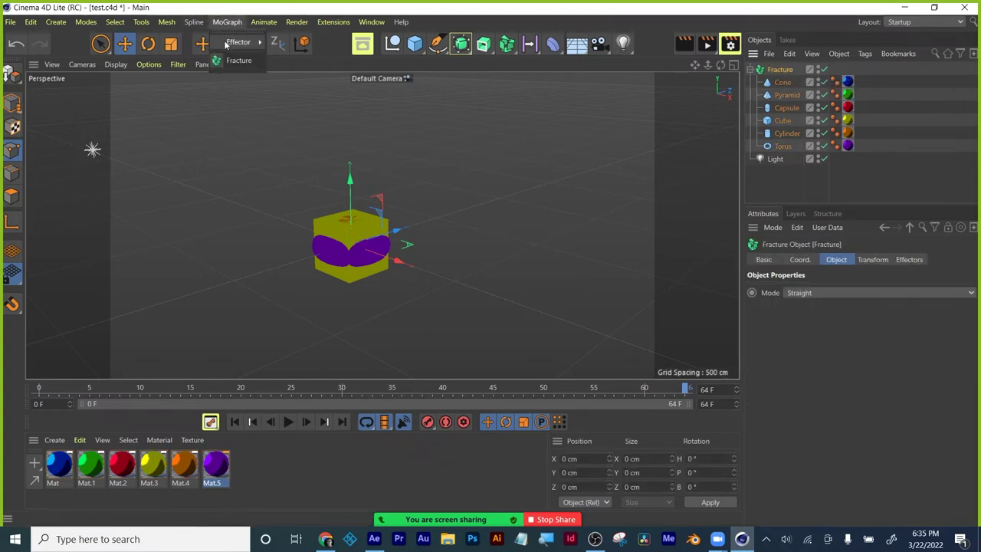
mouse_move(227, 45)
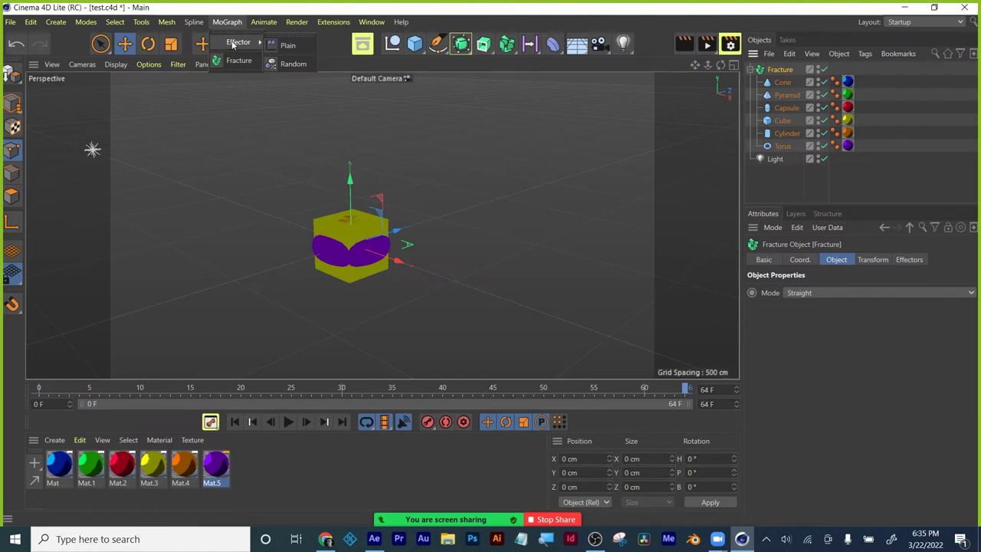
left_click(285, 65)
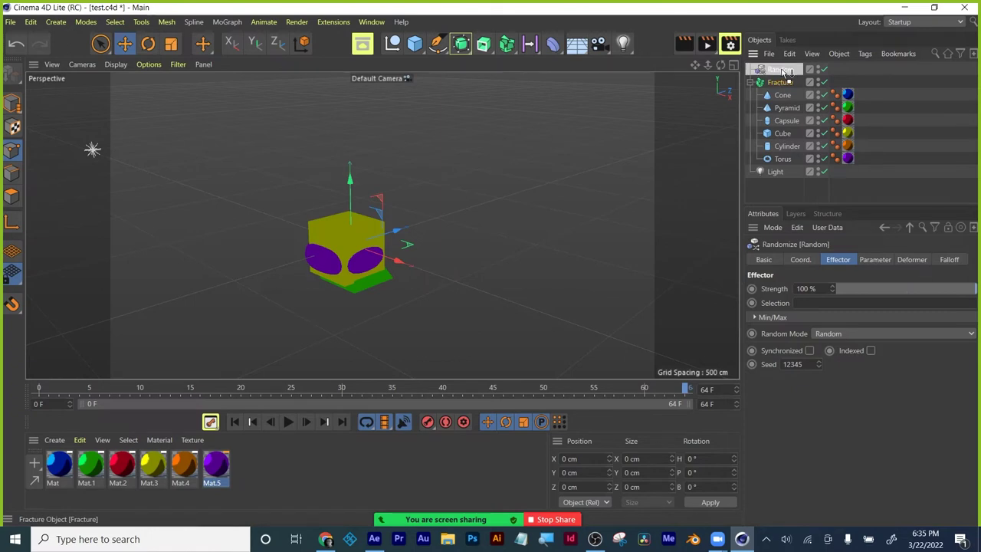
left_click_drag(780, 82, 779, 70)
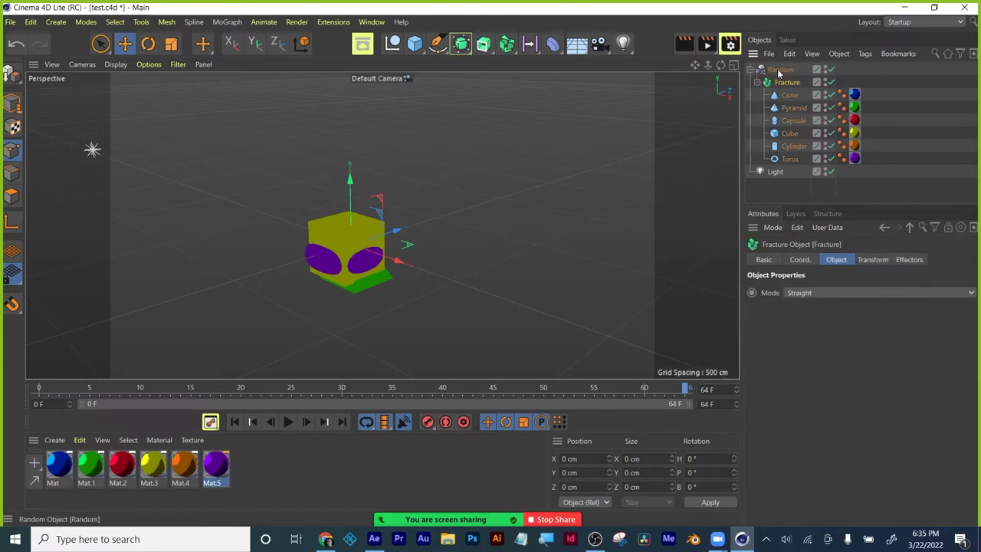
left_click(779, 69)
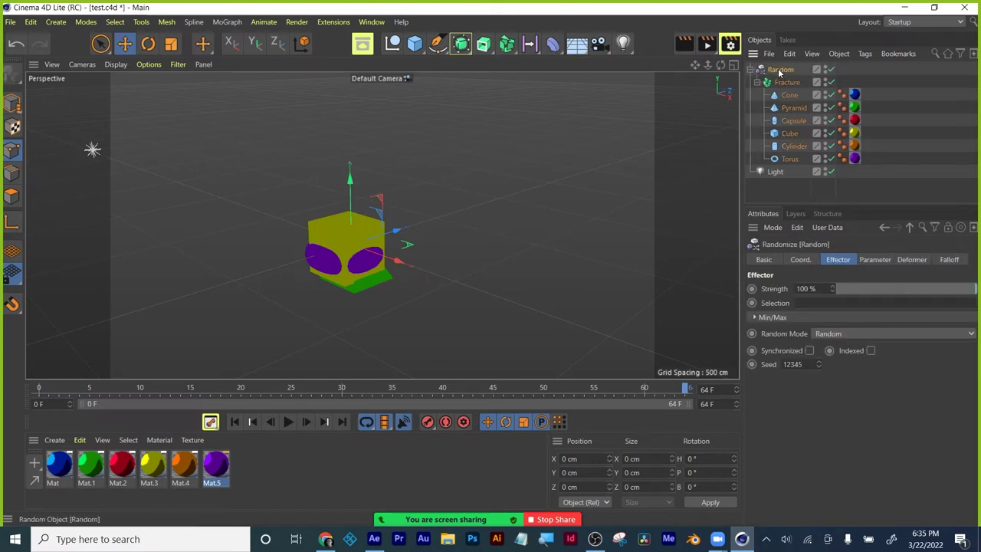
Test Random effector strength values, then set Strength to 950%
left_click(833, 286)
left_click_drag(833, 288, 833, 288)
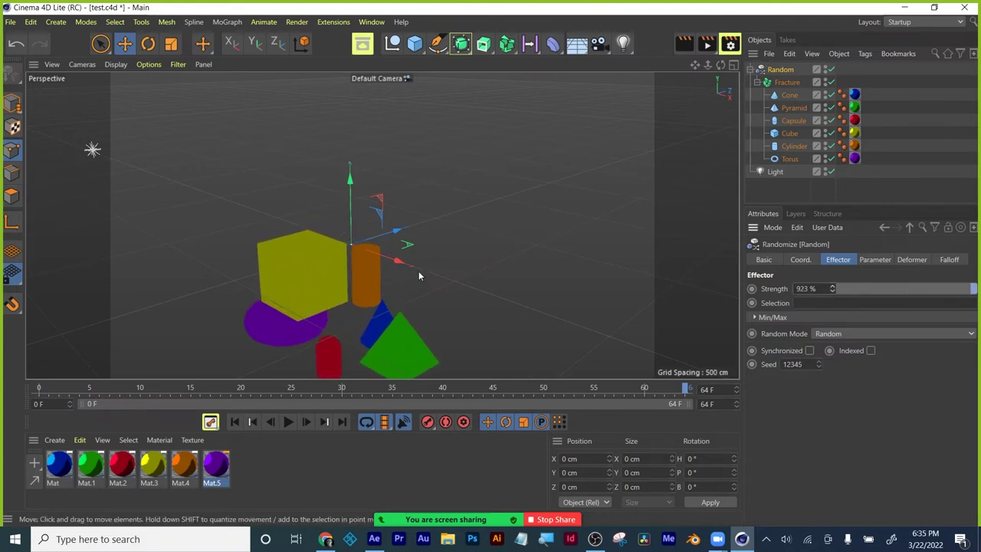
left_click_drag(835, 289, 975, 287)
left_click(805, 288)
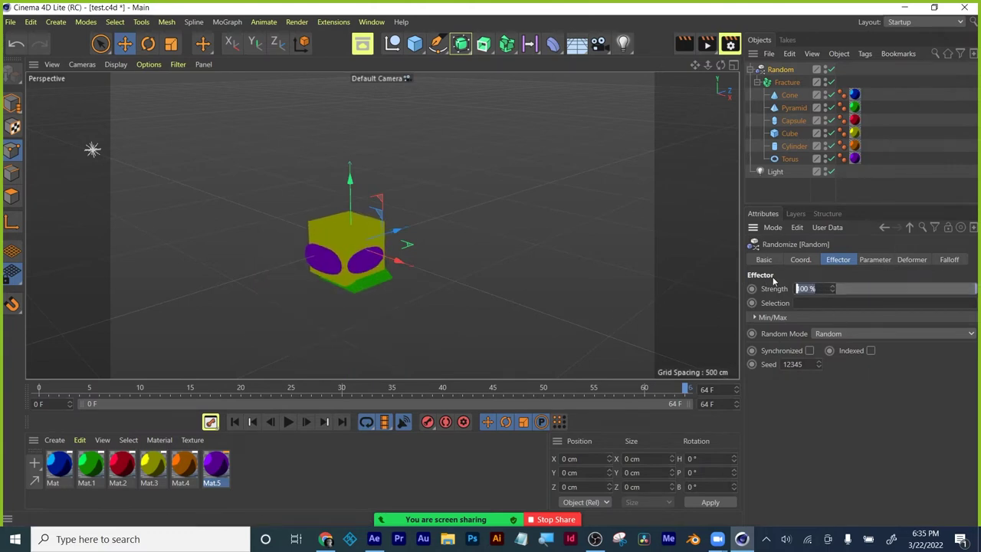
type("950")
key("Return")
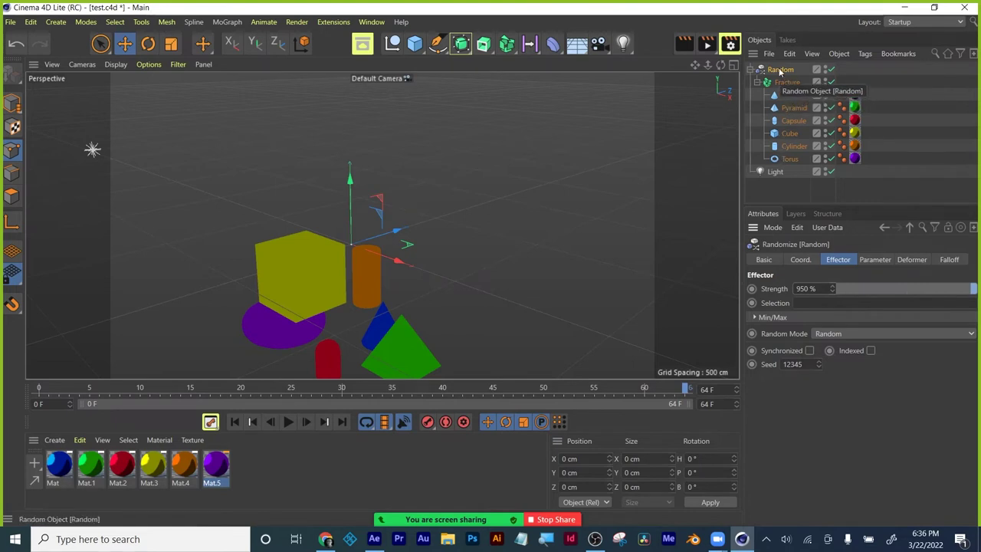
left_click(230, 22)
left_click(237, 17)
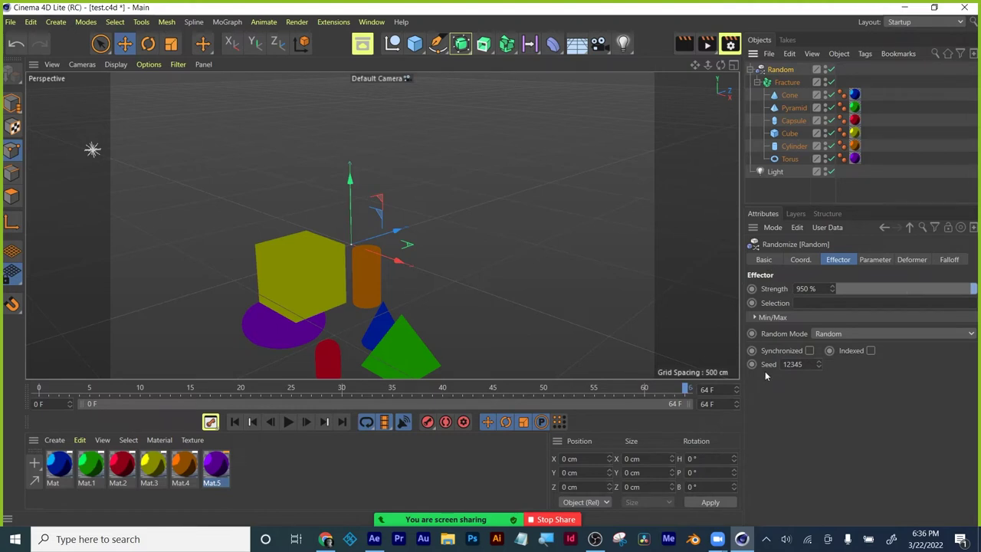
Check that the Fracture lists Random as its effector, try a heading rotation and cancel it, then reselect Random
left_click(788, 82)
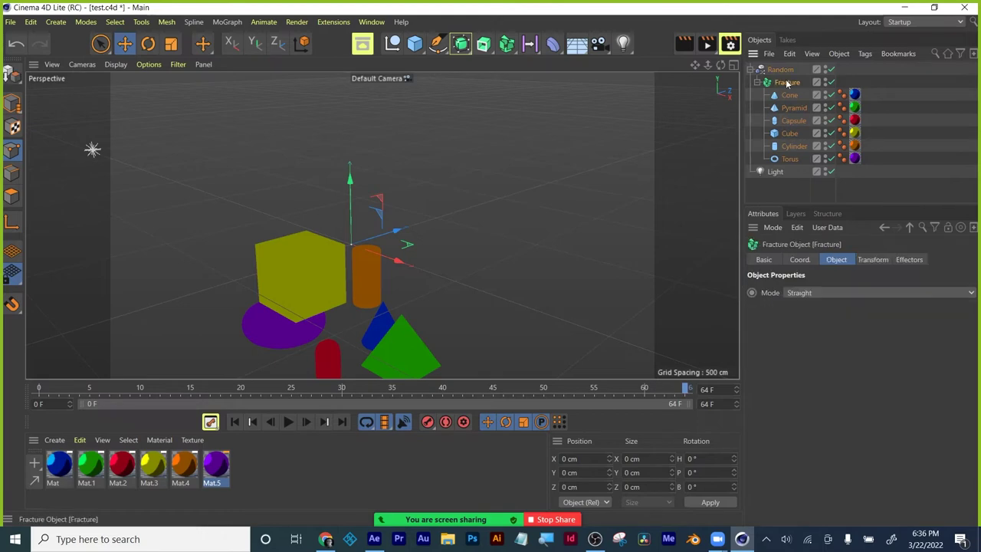
left_click(908, 259)
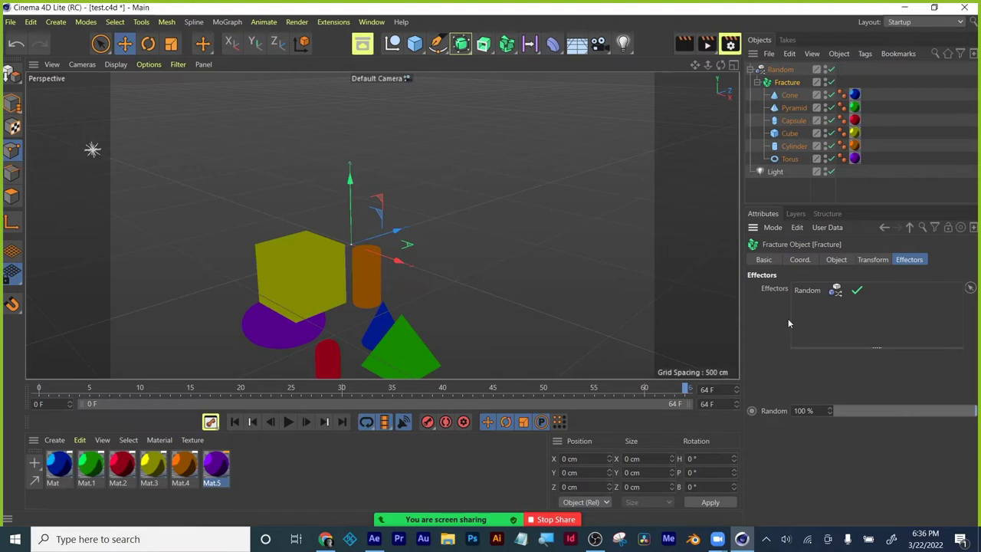
left_click(799, 260)
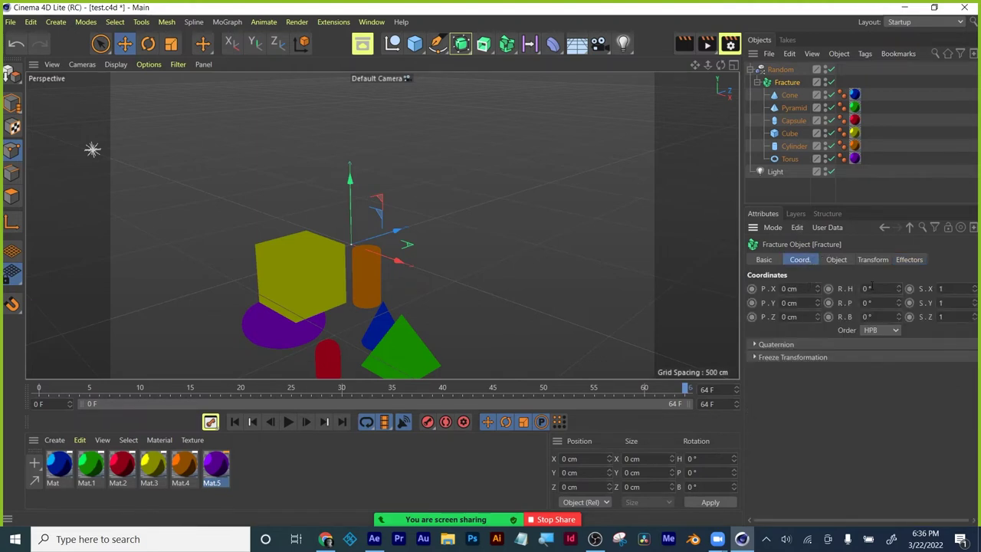
left_click_drag(899, 289, 900, 289)
key("Escape")
left_click(779, 71)
left_click(842, 261)
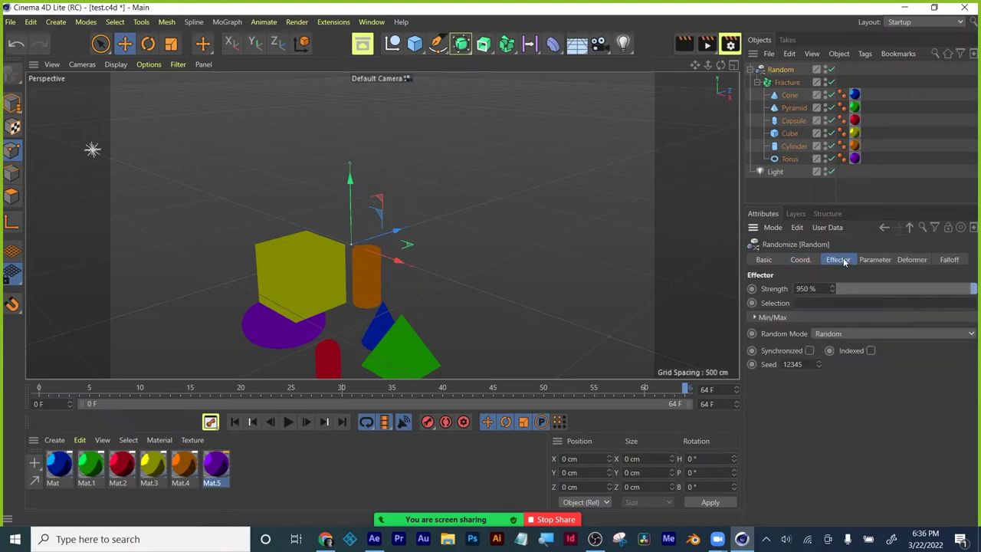
Expand Min/Max, set Random Mode to Noise and scrub the timeline to preview it
left_click(755, 318)
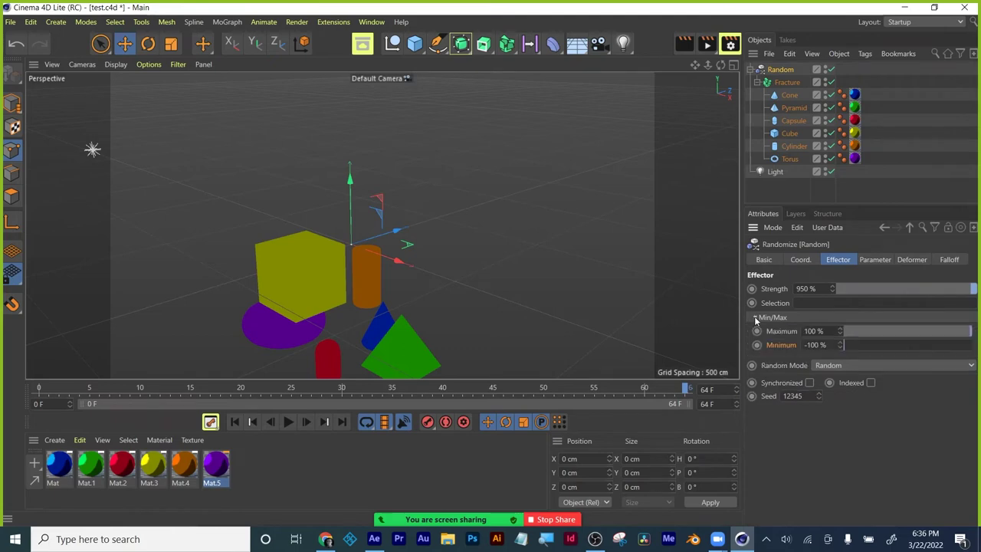
left_click(850, 366)
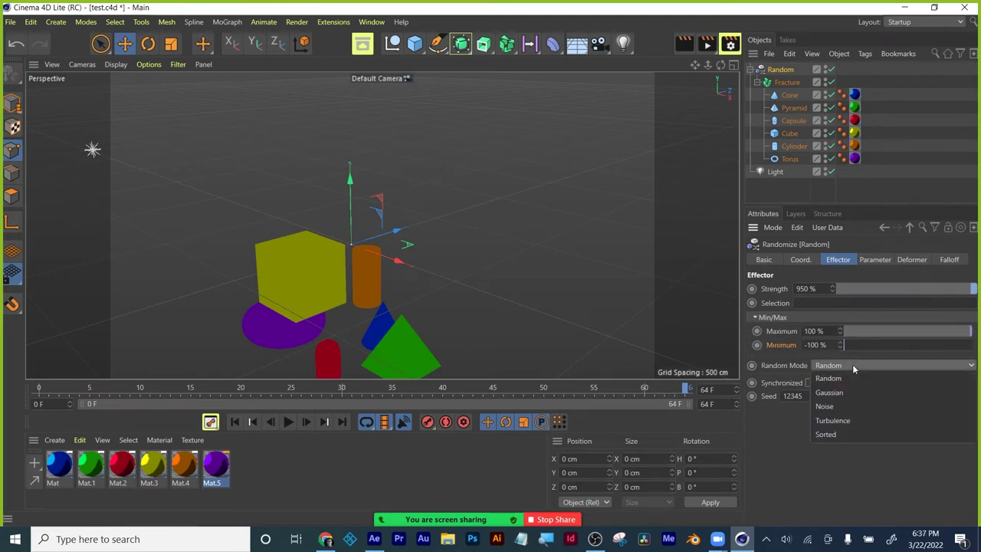
left_click(854, 406)
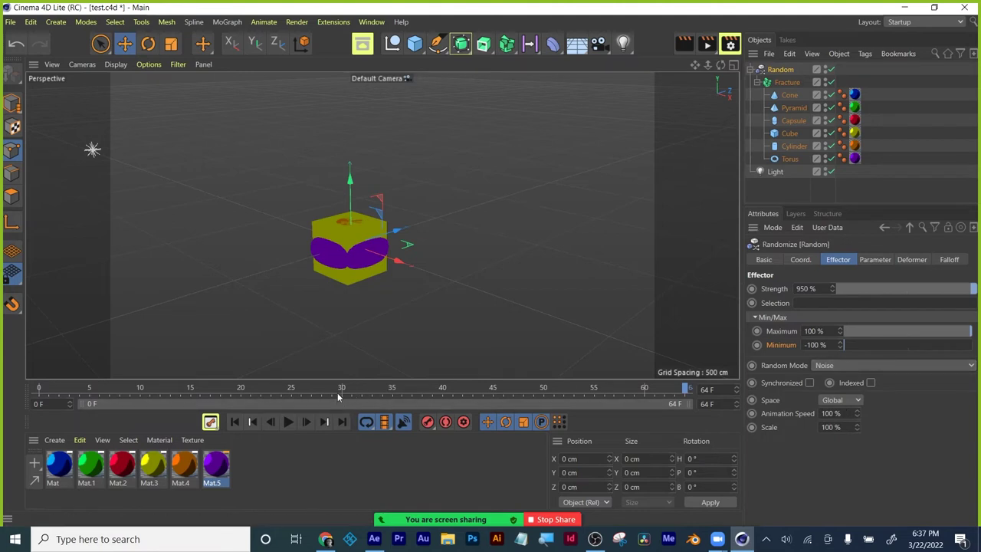
left_click_drag(338, 391, 728, 359)
left_click(892, 364)
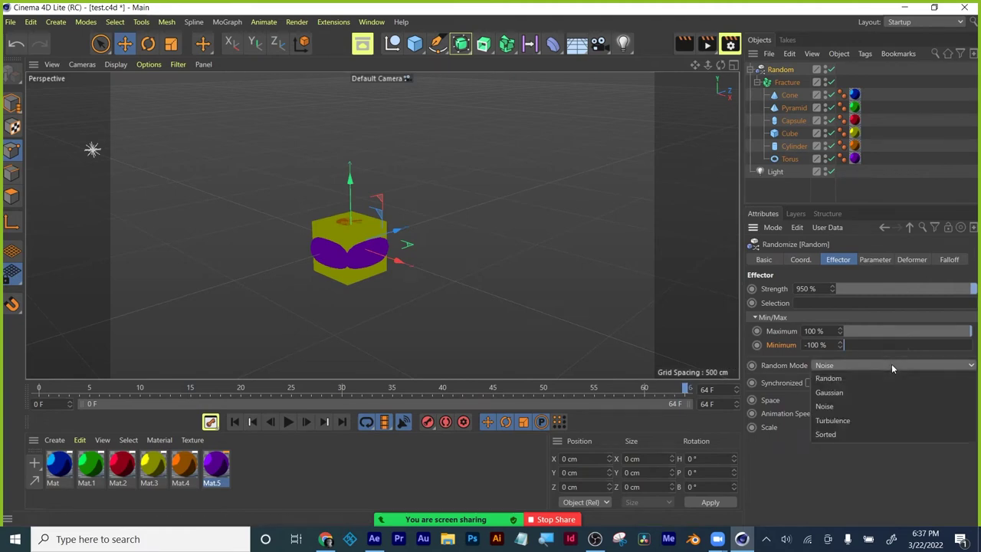
left_click(857, 353)
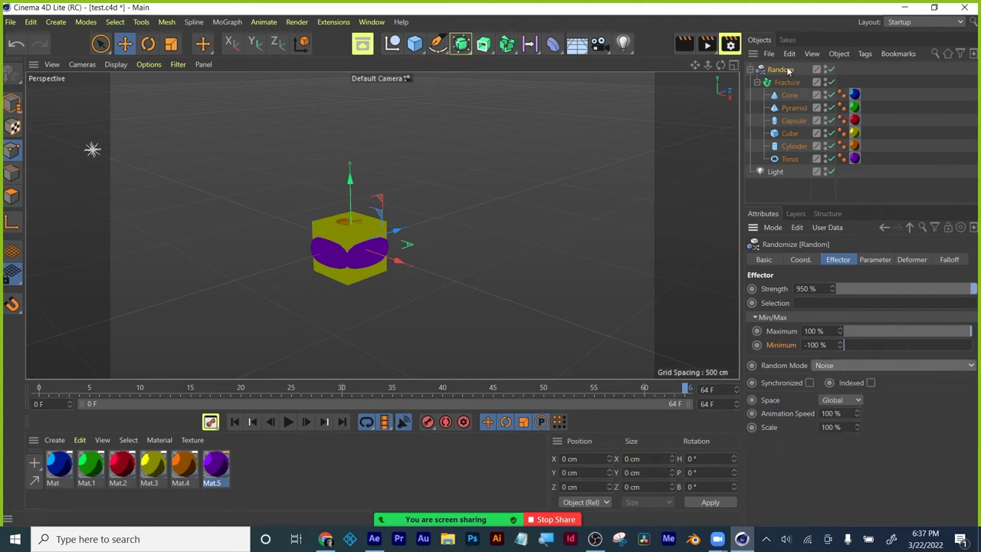
Change Random Mode to Turbulence and scrub to frame 36 to preview
left_click(863, 365)
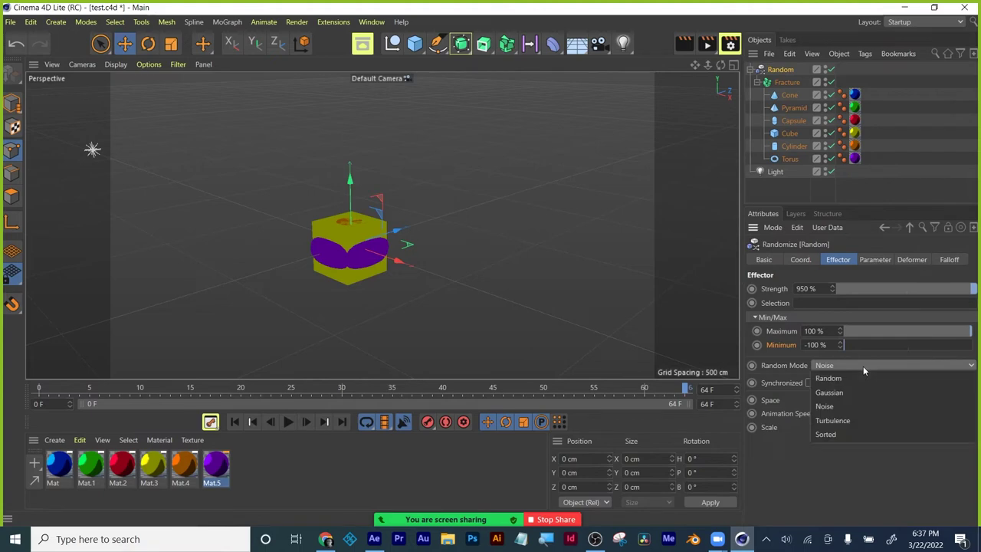
left_click(852, 418)
left_click_drag(191, 389, 414, 391)
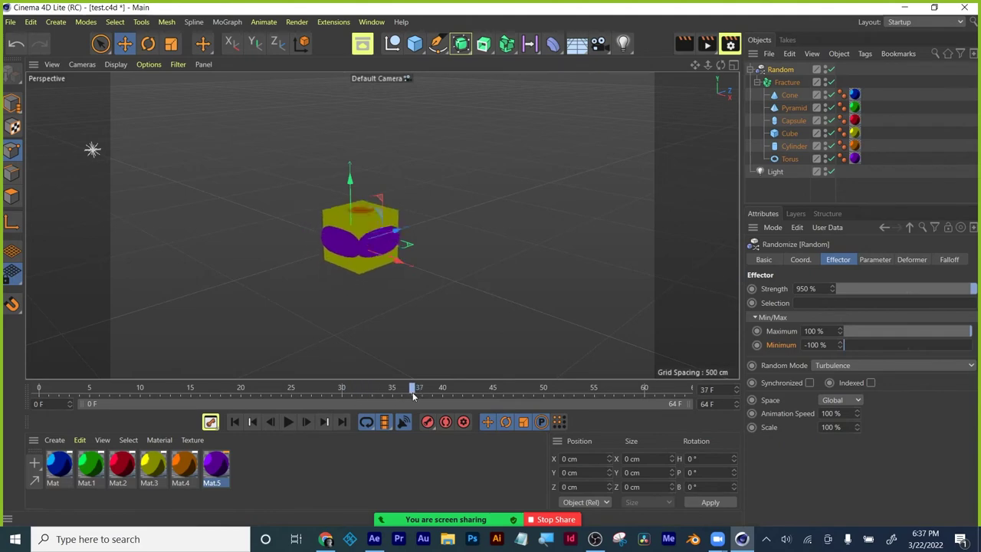
Raise the Random position offsets to 86 cm X and 64 cm Y, and move the effector along X
left_click(876, 260)
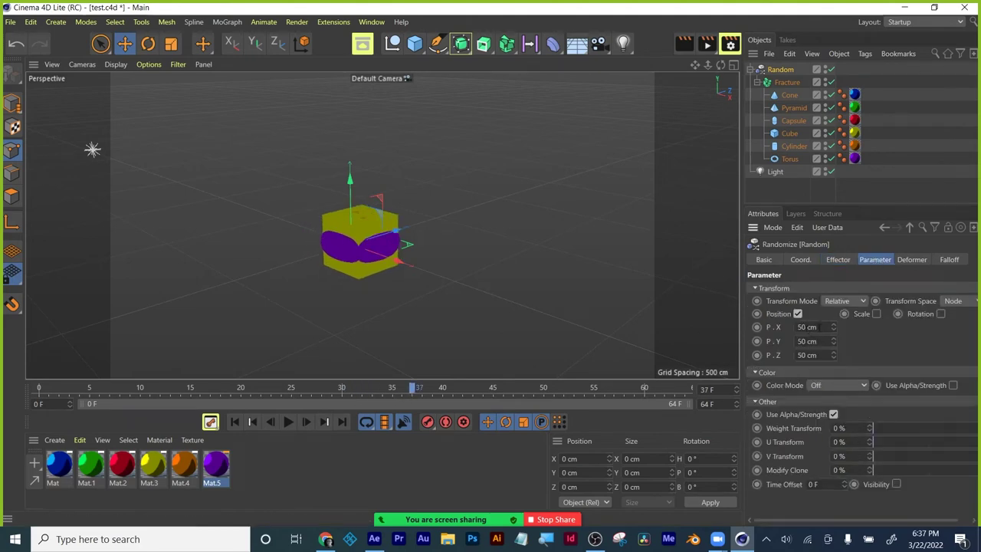
left_click_drag(834, 329, 834, 311)
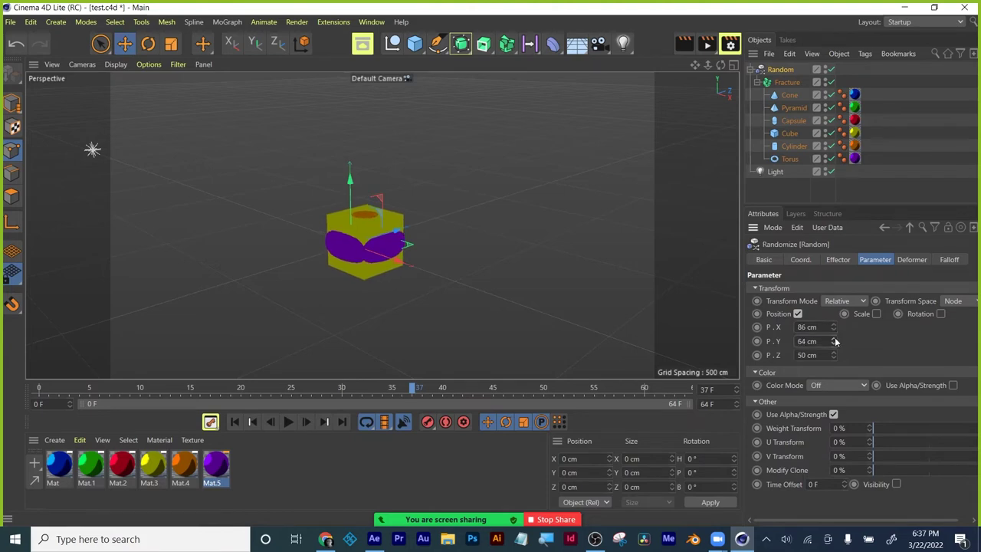
left_click(800, 260)
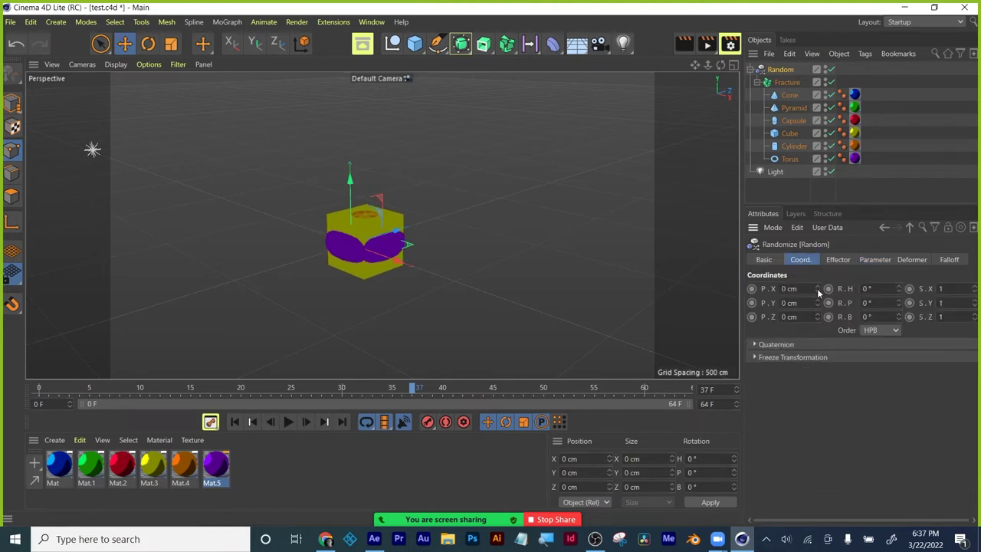
left_click_drag(818, 289, 818, 288)
Try the Fracture's Explode Segments modes, then set its mode back to Straight
left_click(911, 259)
left_click(766, 261)
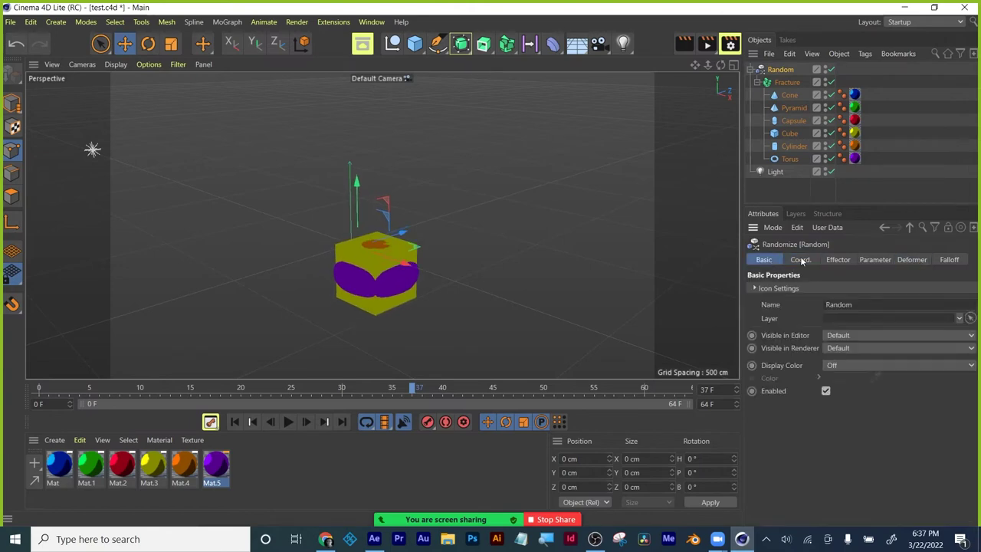
left_click(836, 260)
left_click(787, 82)
left_click(833, 292)
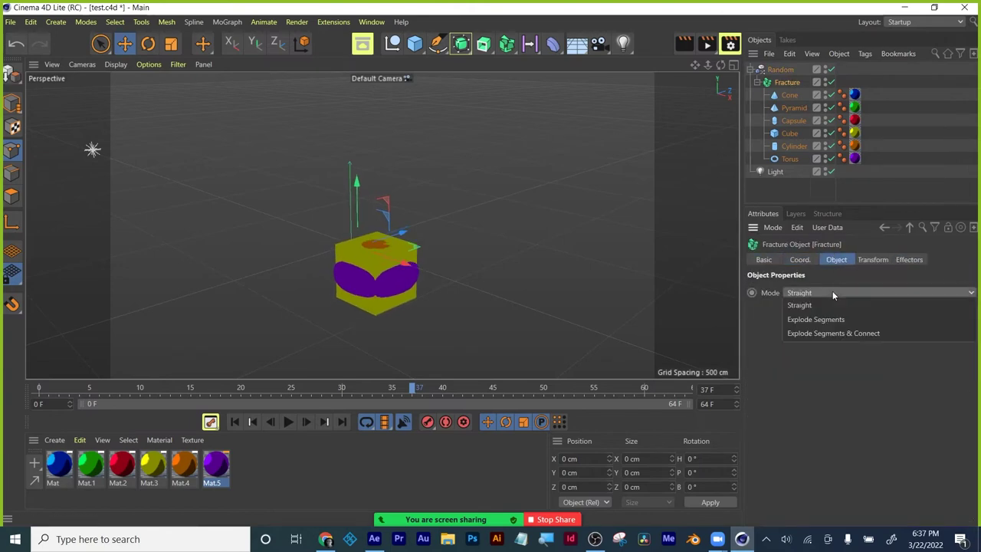
left_click(828, 311)
left_click(827, 293)
left_click(827, 332)
left_click(826, 293)
left_click(826, 303)
Offset the Fracture 30 cm along X in Transform and scrub to preview
left_click(801, 259)
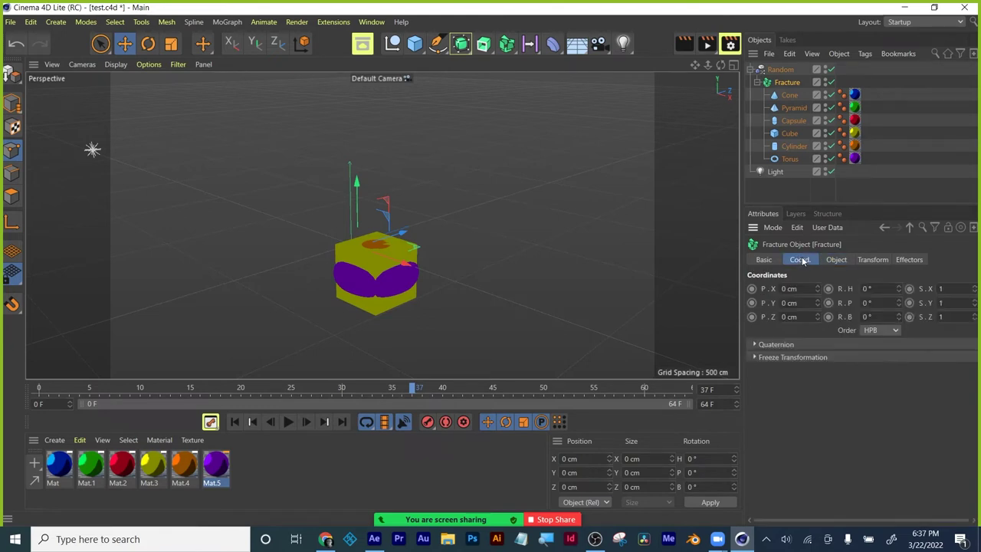
left_click(870, 260)
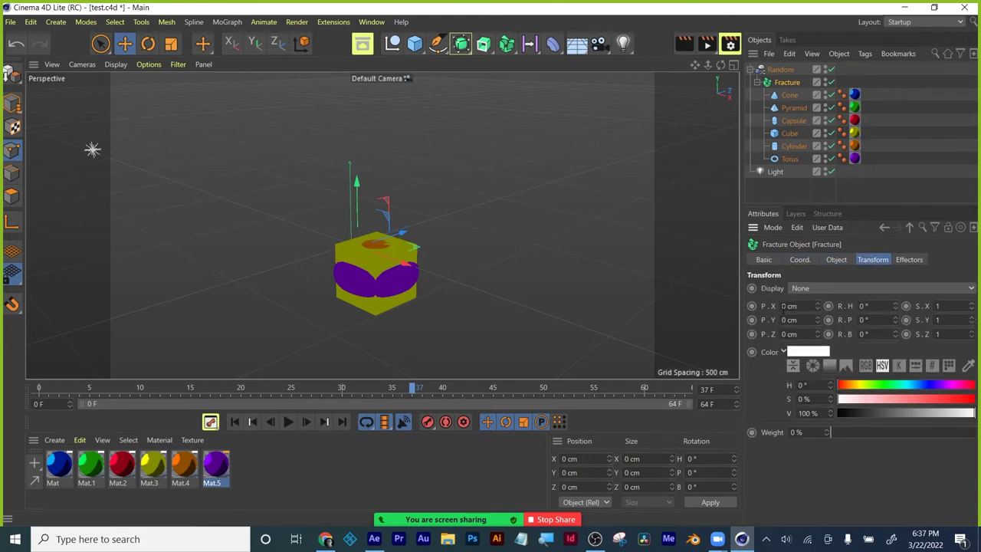
left_click_drag(817, 306, 897, 306)
left_click(763, 260)
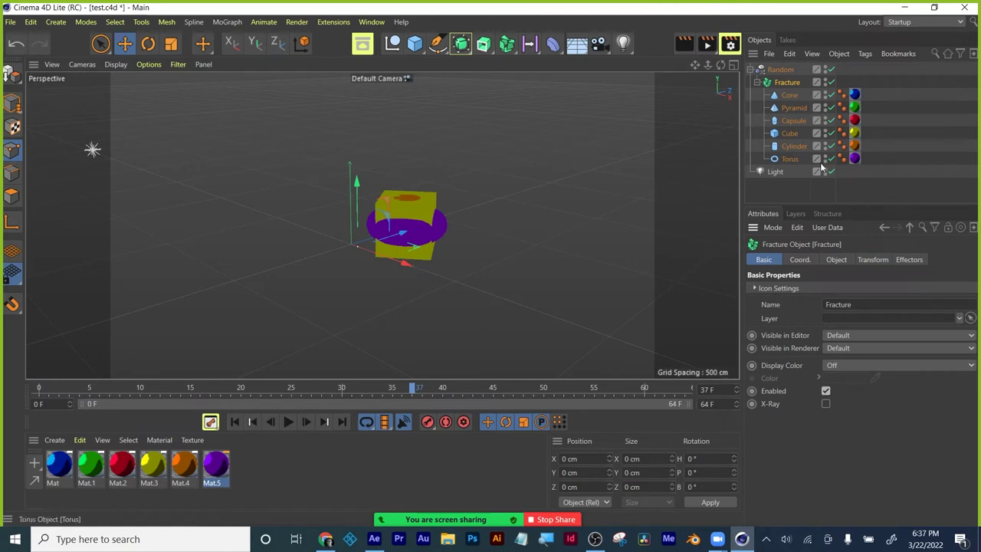
left_click(800, 259)
left_click(836, 259)
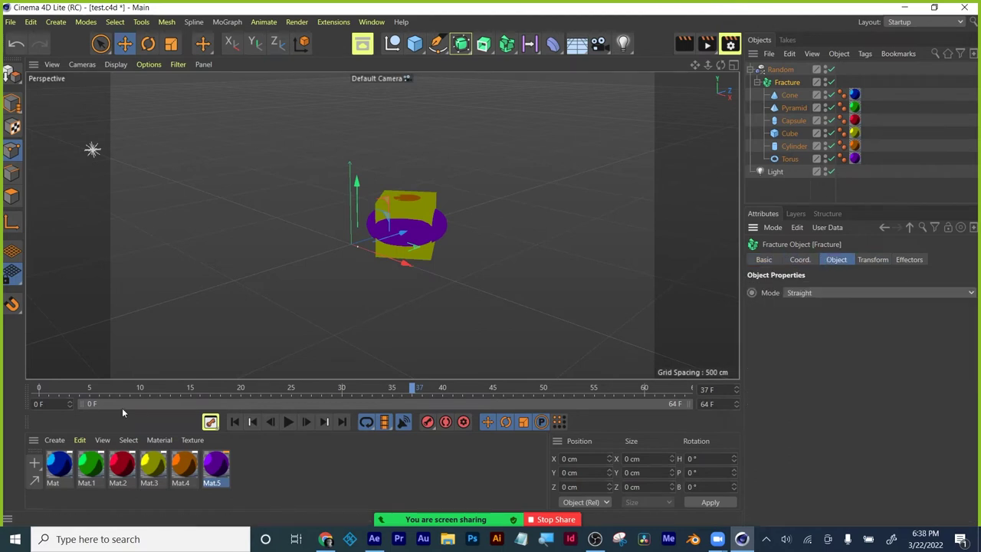
left_click_drag(70, 389, 514, 375)
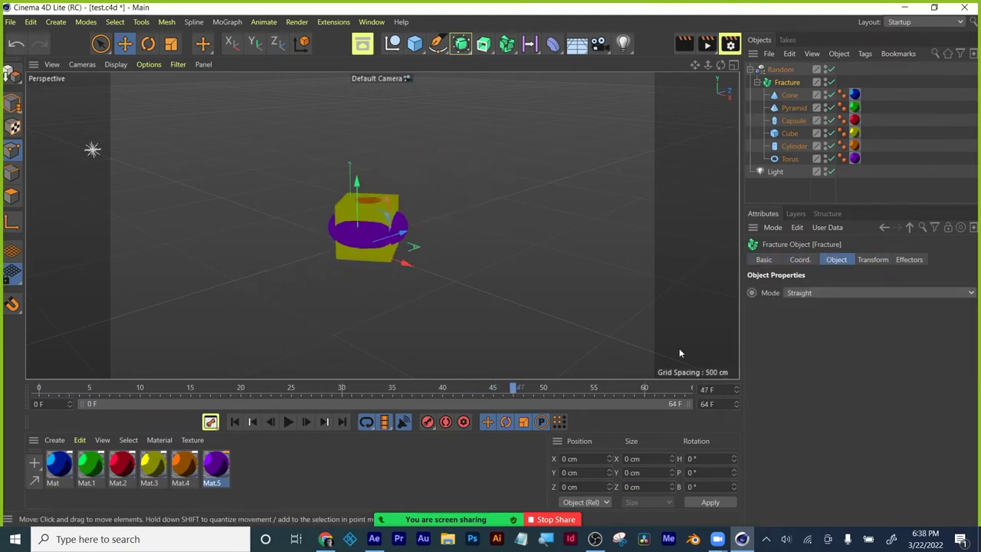
Raise the Random effector's Strength to 974%
left_click(789, 69)
left_click(862, 366)
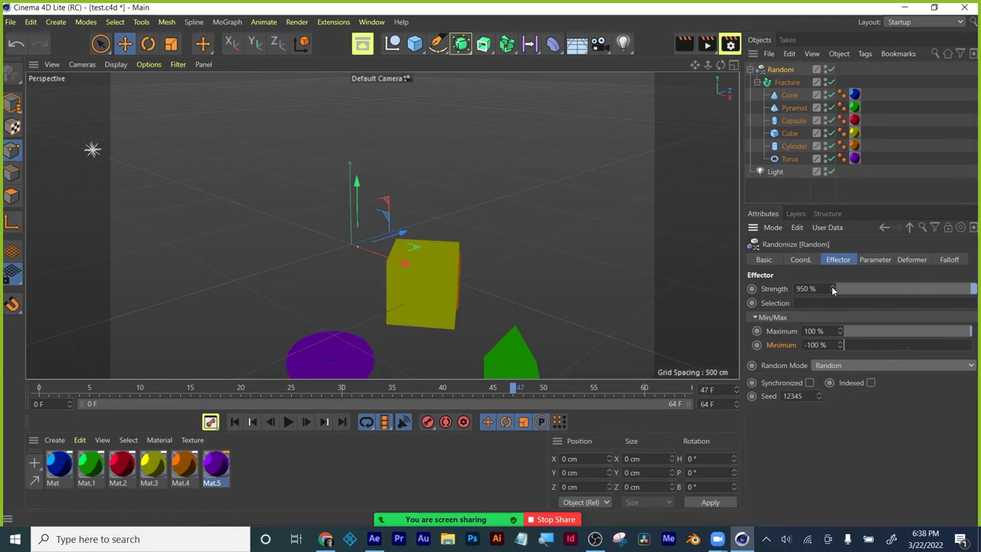
left_click_drag(834, 289, 822, 283)
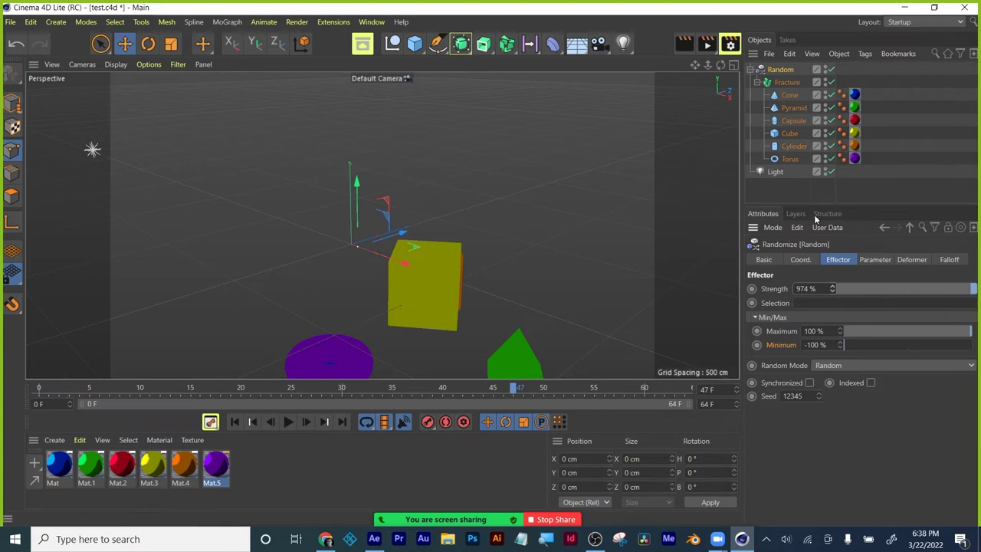
Reset the Fracture's Transform X offset to 0 cm and rotate its pieces to a 76° heading
left_click(787, 82)
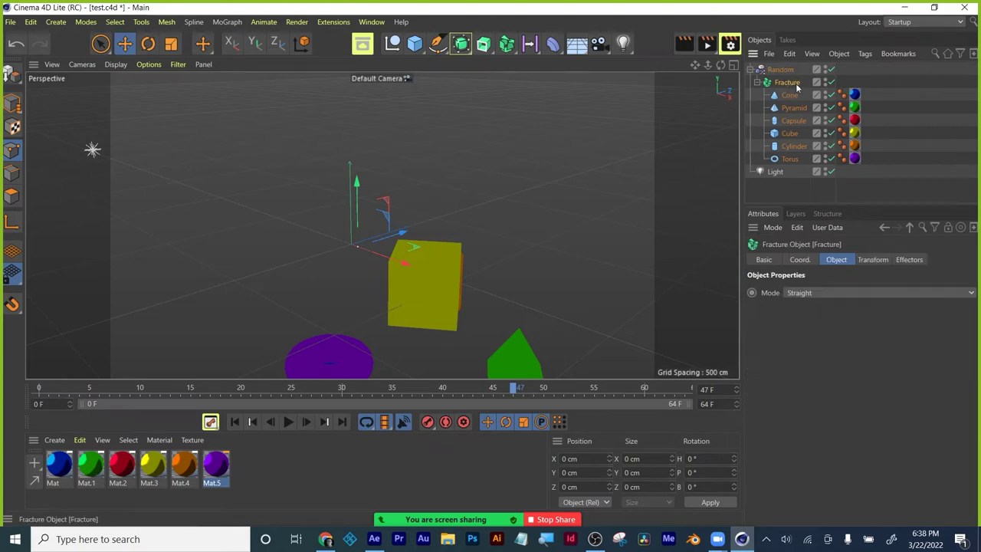
left_click(905, 260)
left_click(873, 262)
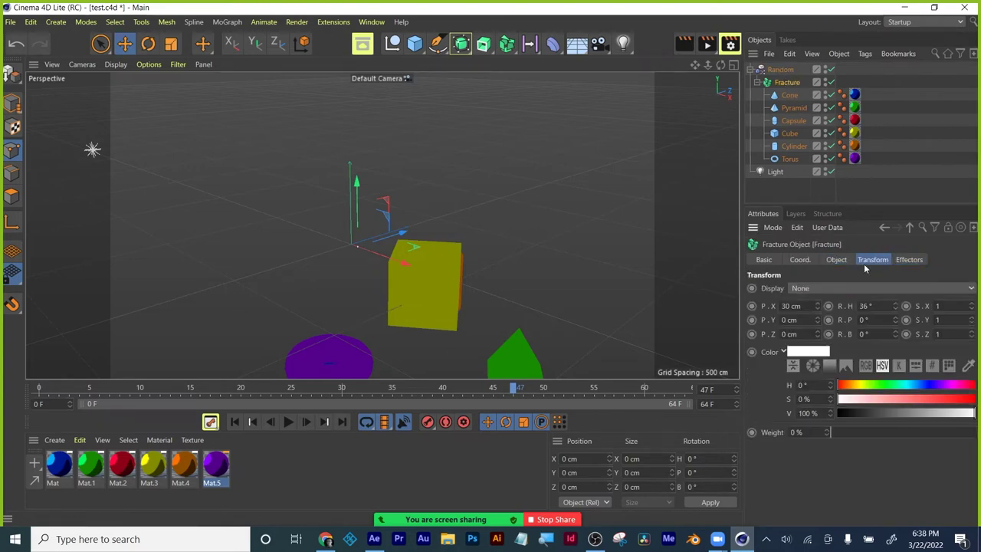
left_click(817, 305)
left_click_drag(818, 306, 819, 313)
double_click(789, 305)
type("0")
key("Return")
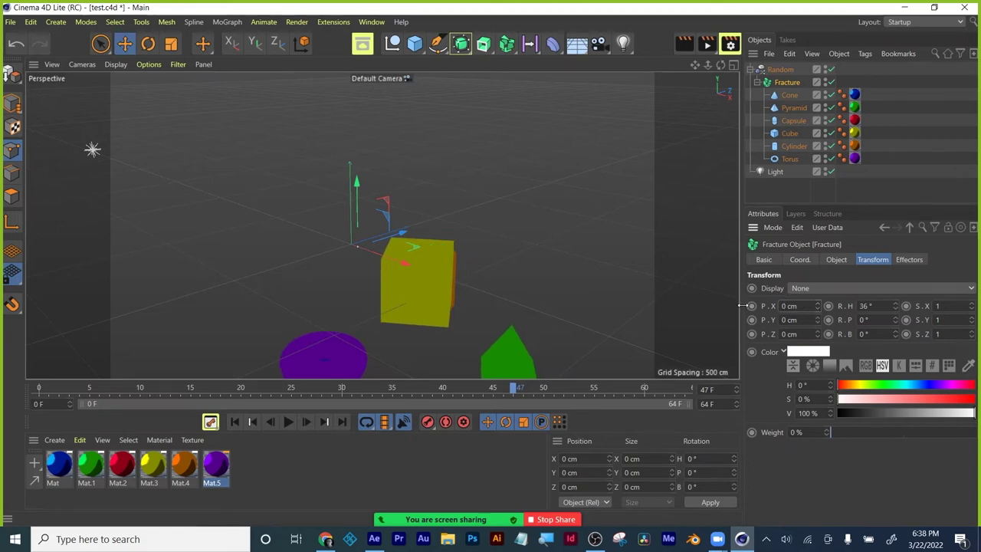
left_click(818, 317)
left_click_drag(895, 306, 895, 333)
left_click(895, 332)
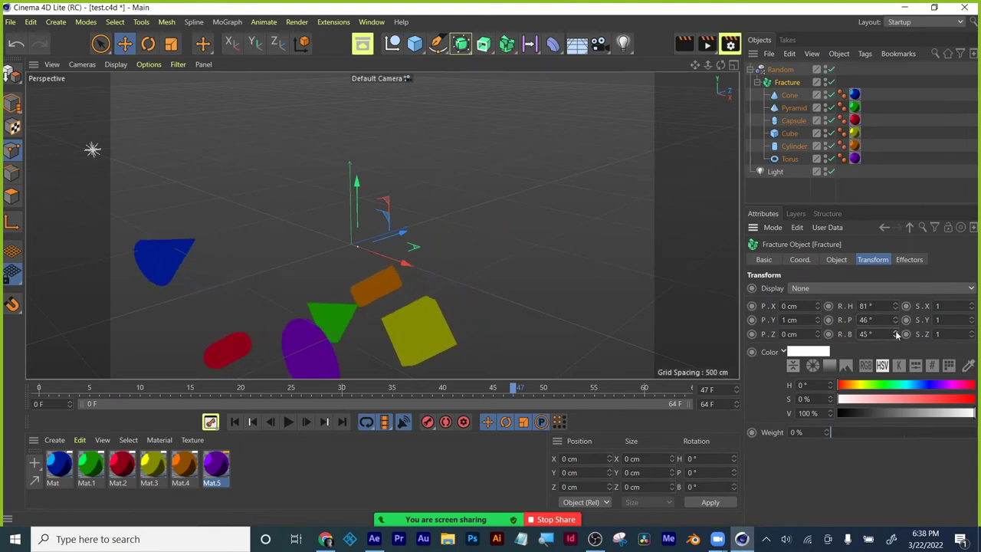
Scale the Random effector to 1.34 on X, turn it 9° in heading, and enable Indexed
left_click(781, 69)
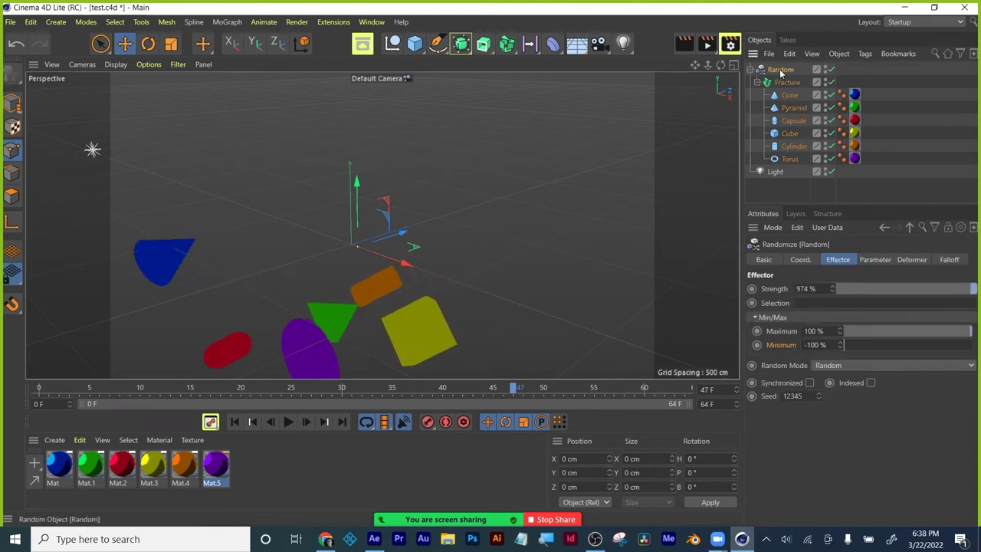
left_click(803, 260)
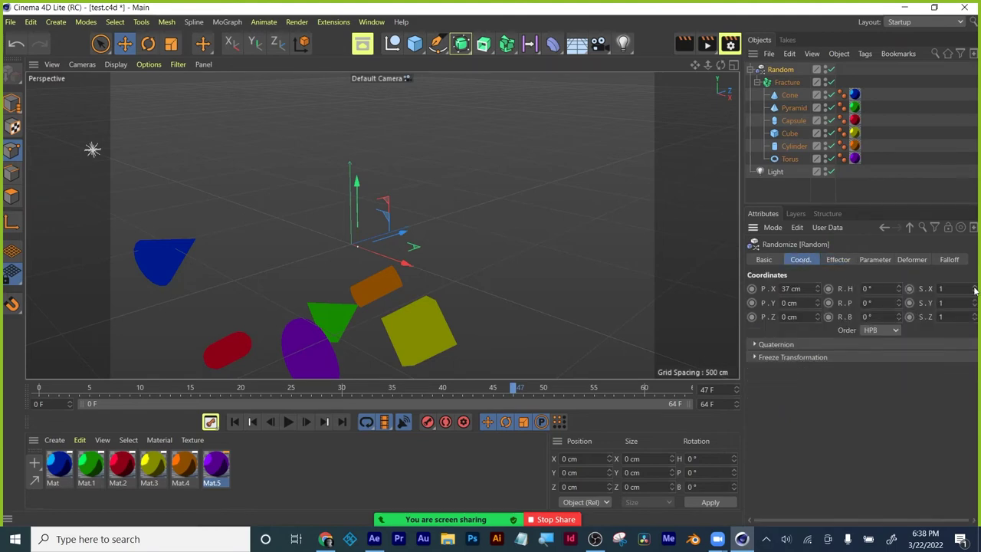
left_click_drag(975, 290, 975, 290)
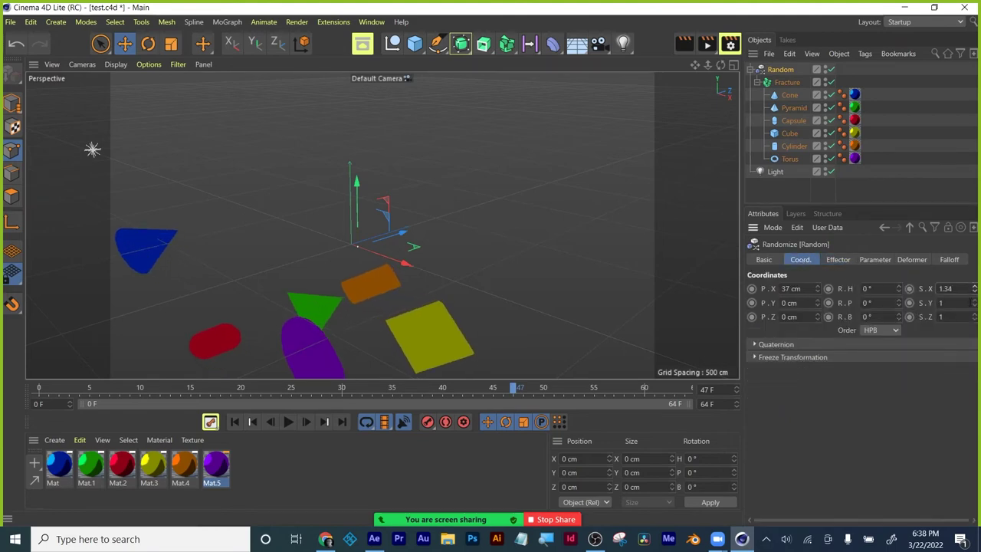
left_click(899, 287)
left_click(900, 287)
left_click_drag(900, 289, 900, 283)
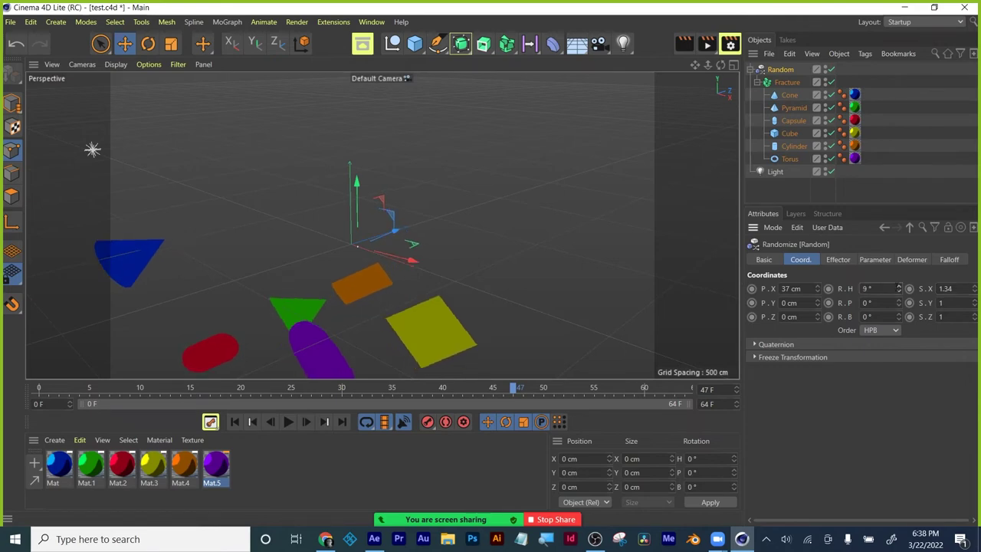
left_click(839, 259)
left_click(870, 383)
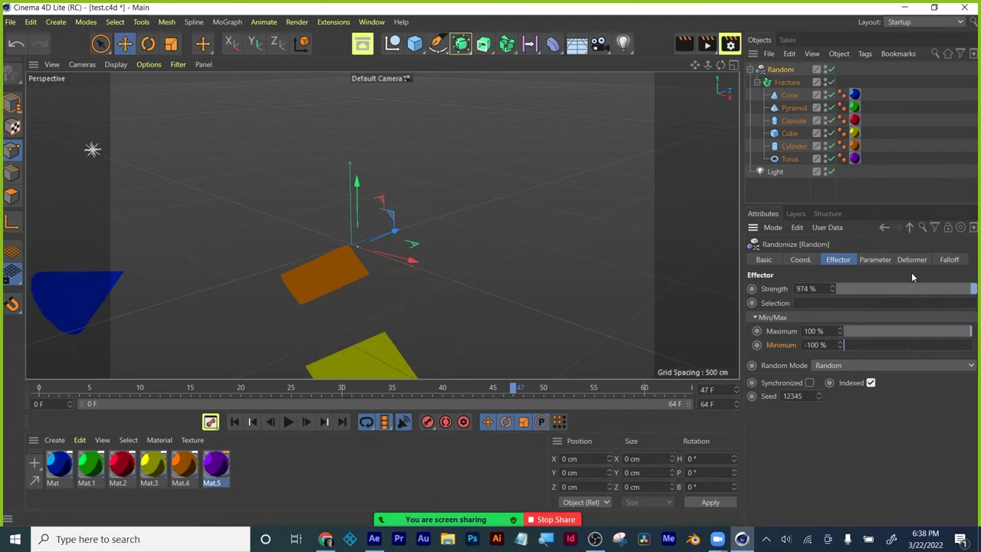
Set Random Mode to Noise and play the animation from the first frame to preview it
left_click(851, 364)
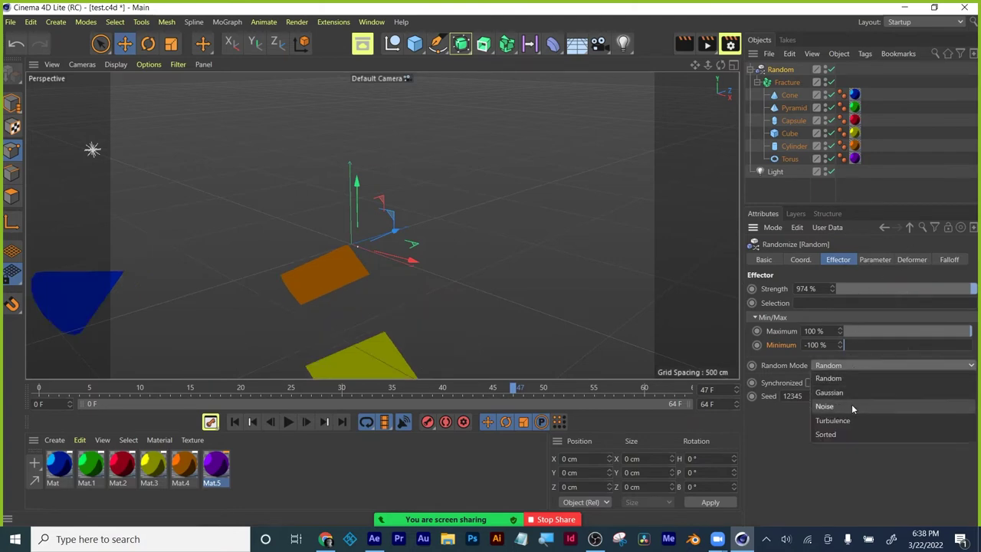
left_click(852, 404)
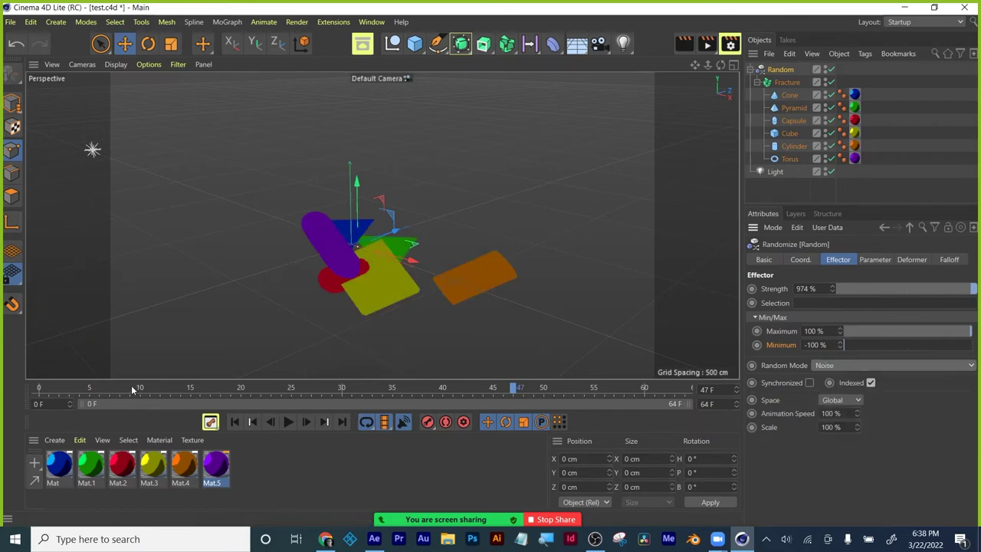
left_click_drag(135, 390, 49, 388)
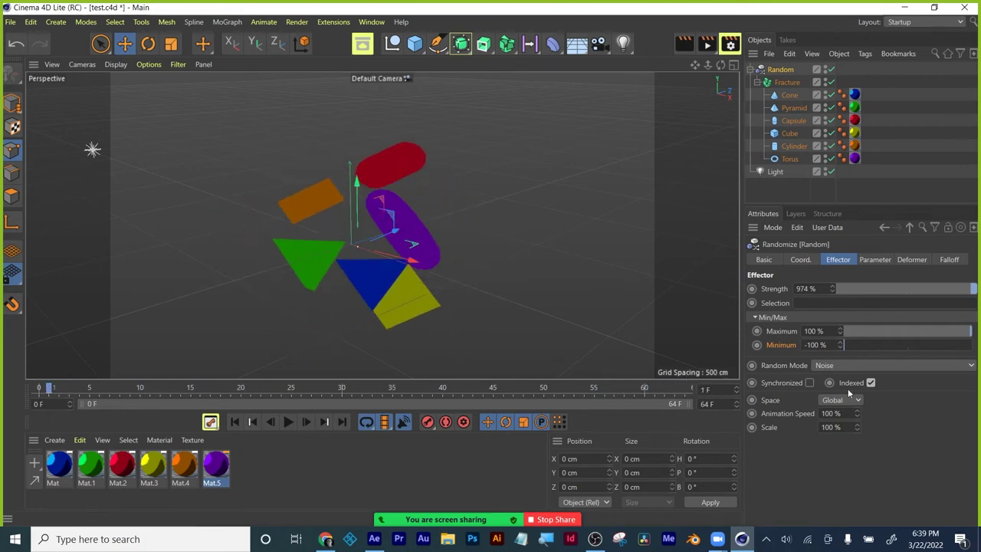
key("F8")
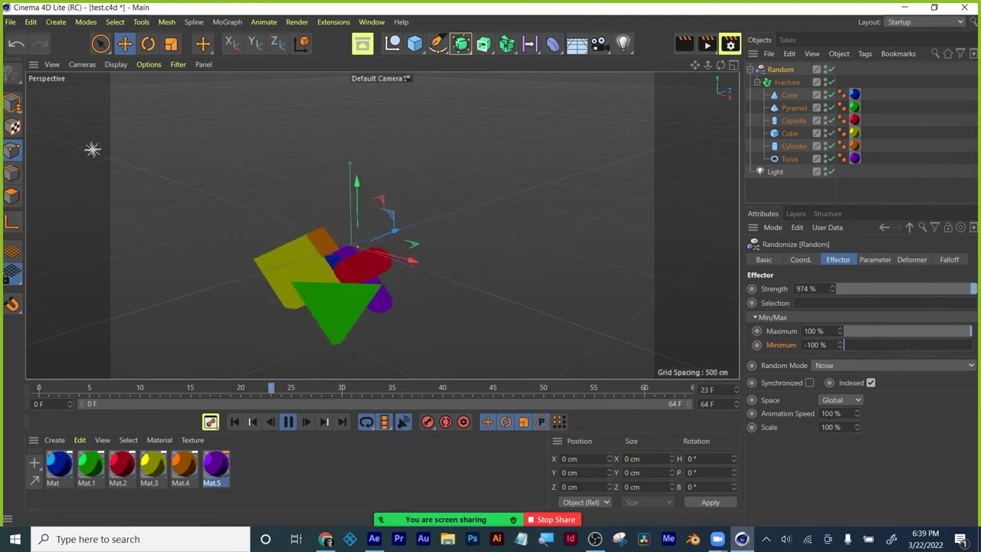
key("F8")
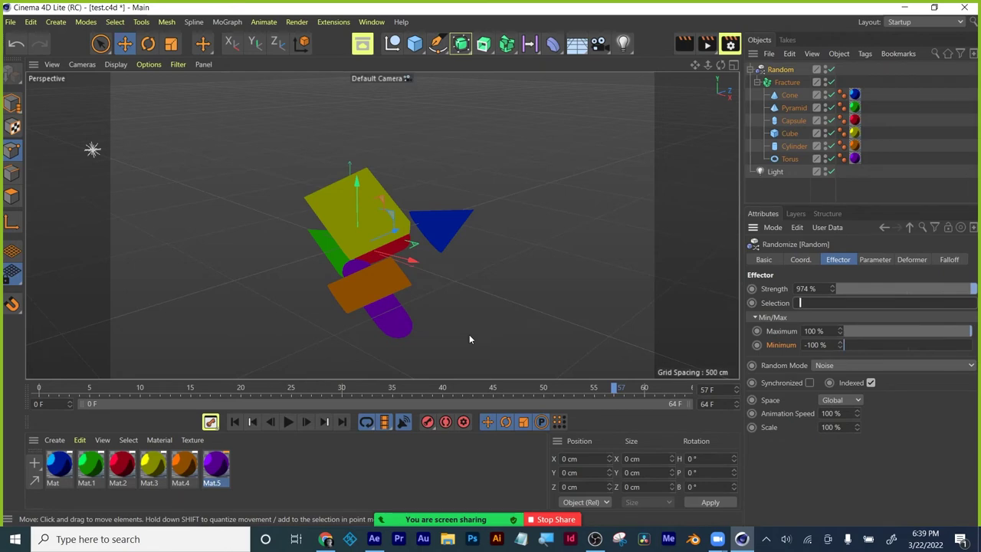
left_click(132, 388)
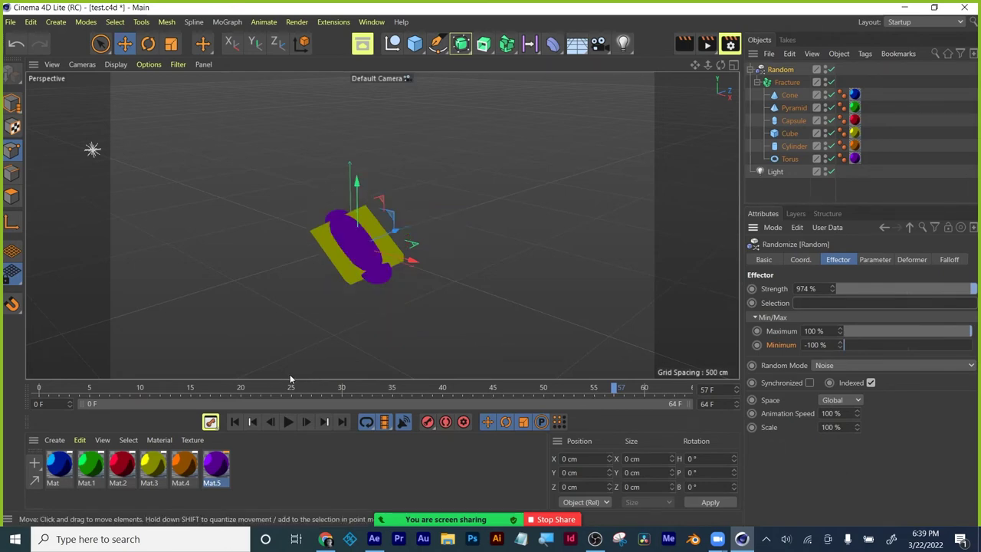
key("shift+f")
key("F8")
key("F8")
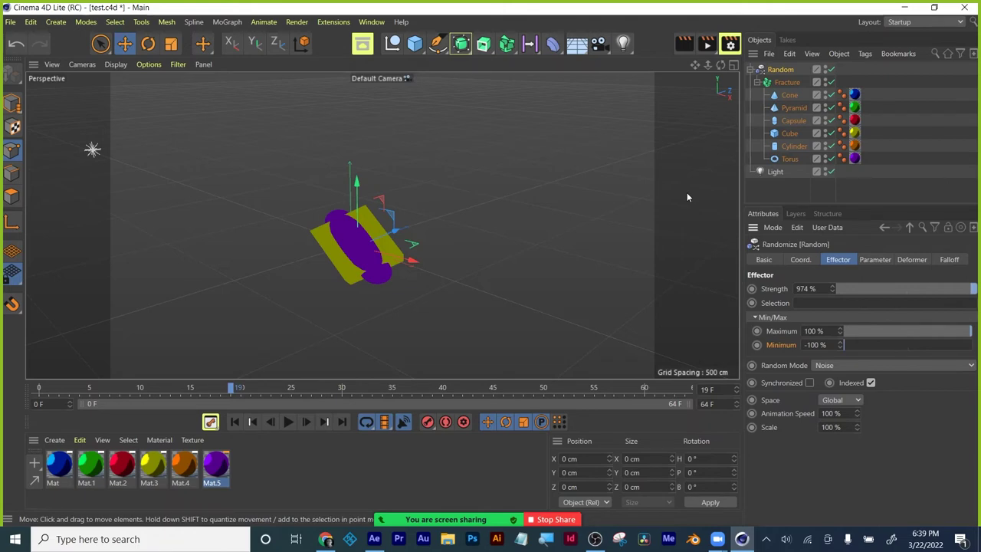
Set render output to 1920 x 1080, move the Random effector in the viewport, and quit
left_click(729, 44)
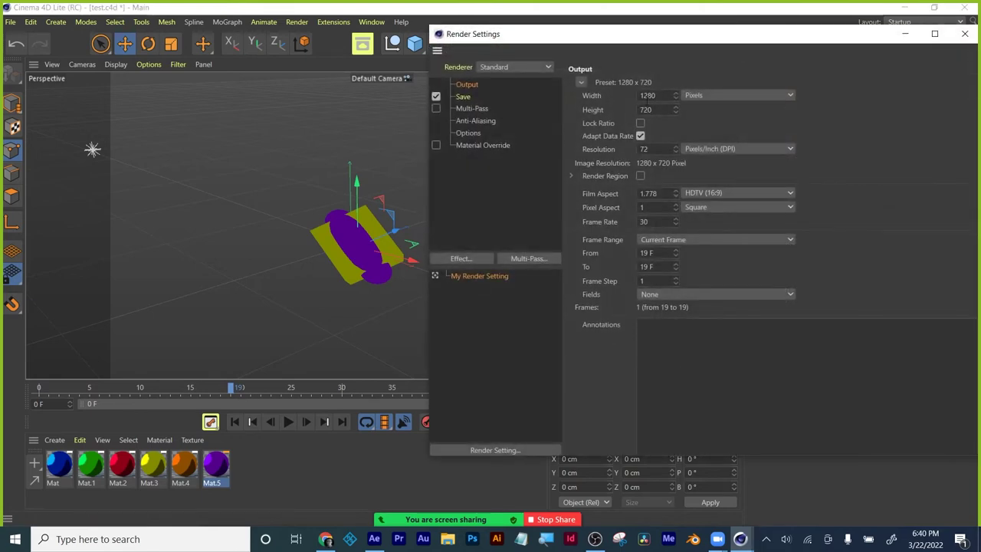
double_click(649, 95)
type("1920")
key("Tab")
type("10")
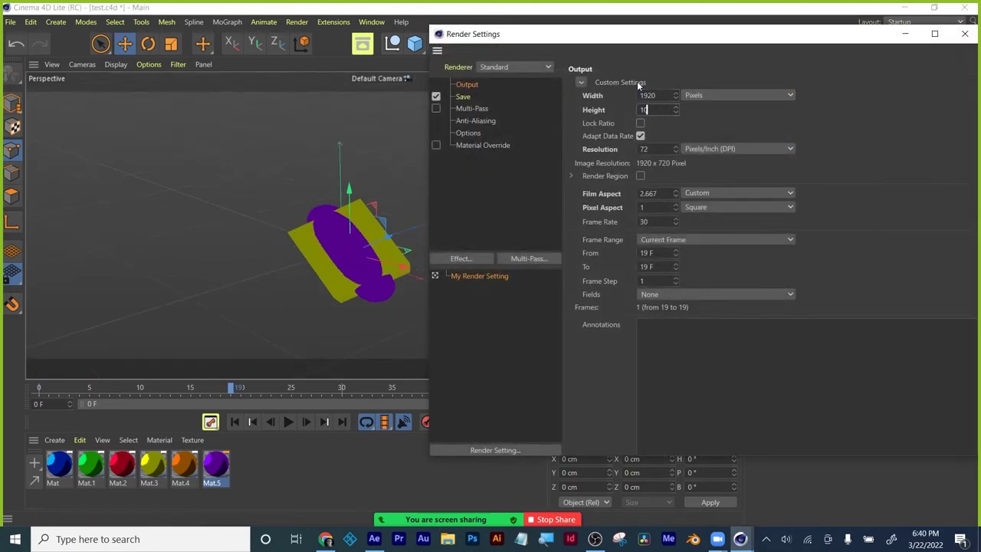
type("80")
key("Return")
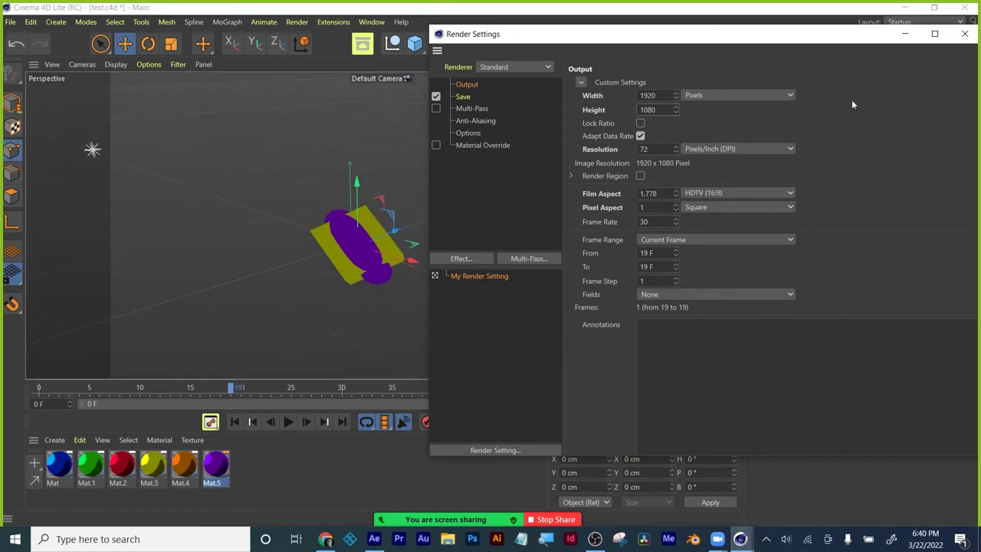
left_click(965, 34)
mouse_move(503, 175)
left_mouse_down()
mouse_move(300, 160)
mouse_move(473, 173)
mouse_move(423, 204)
mouse_move(428, 171)
left_mouse_up()
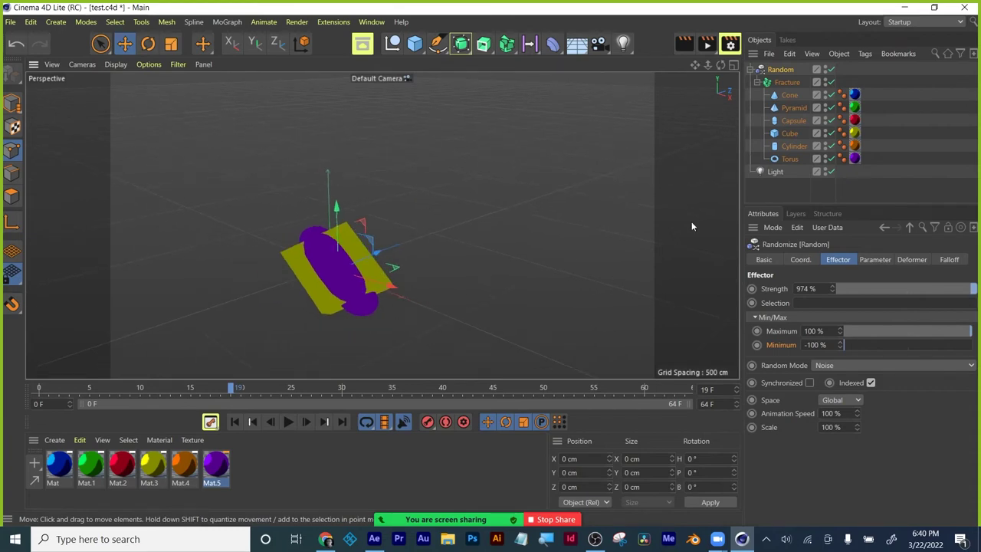
left_click(964, 6)
Answer the save-changes prompt to finish closing Cinema 4D Lite
left_click(497, 322)
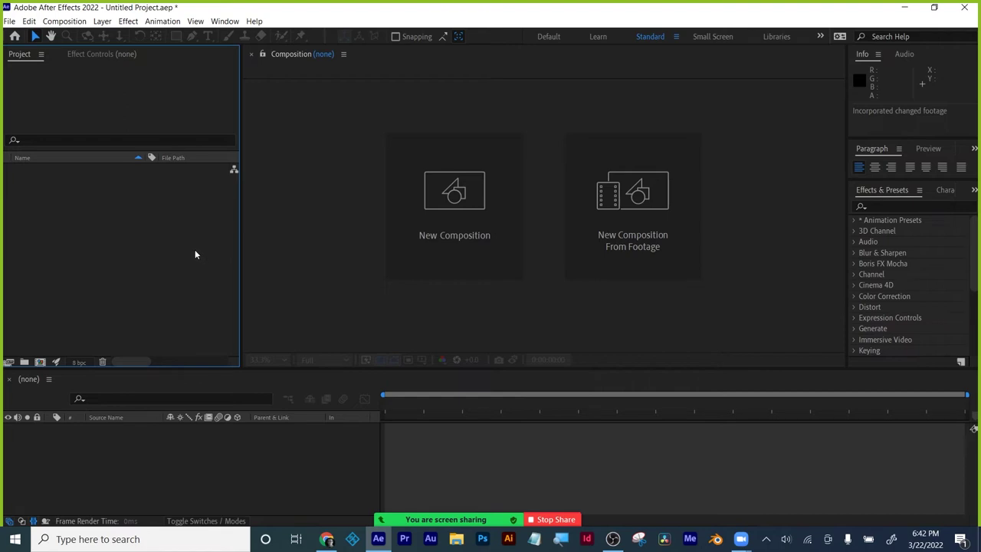
Create a new composition, then delete the portrait-sized Comp 1
left_click(42, 362)
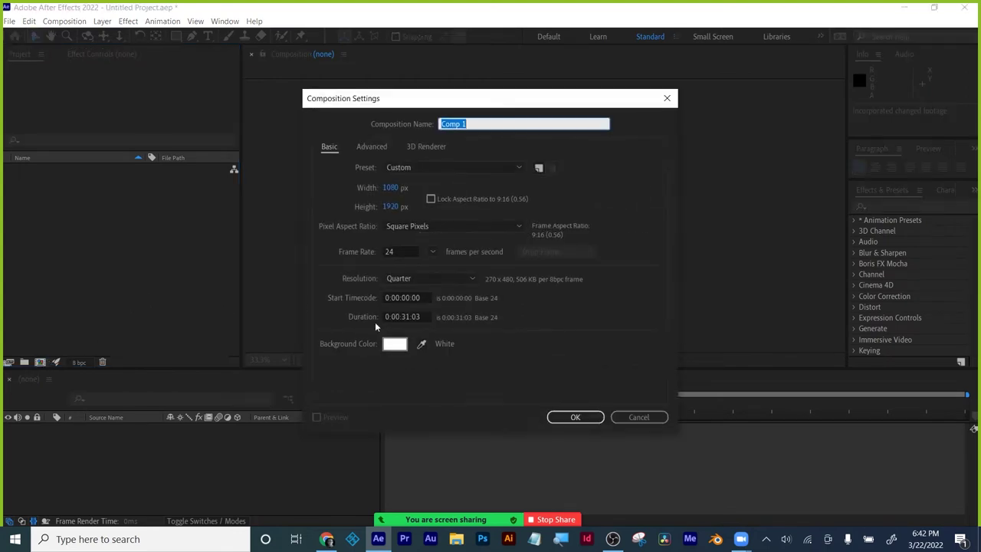
left_click(573, 417)
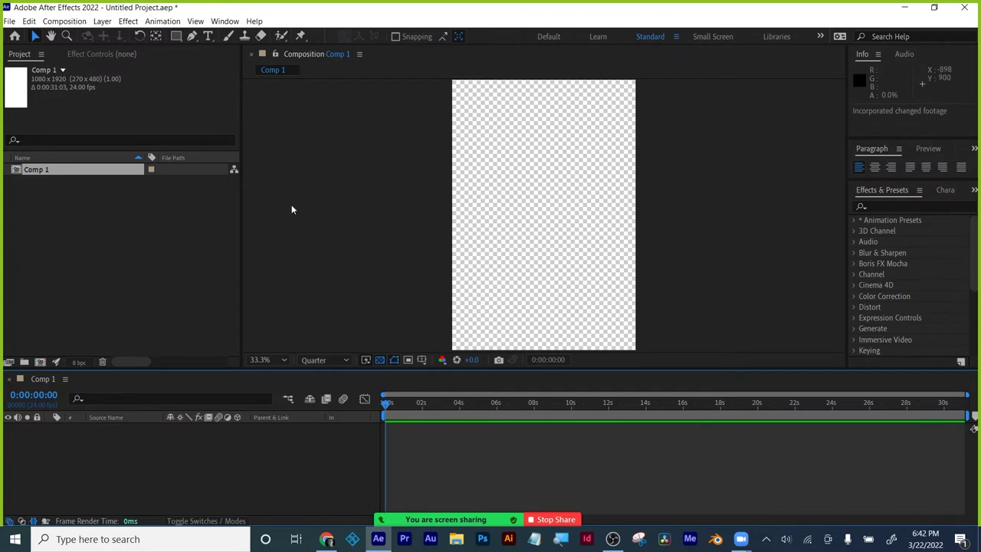
left_click(31, 171)
key("Delete")
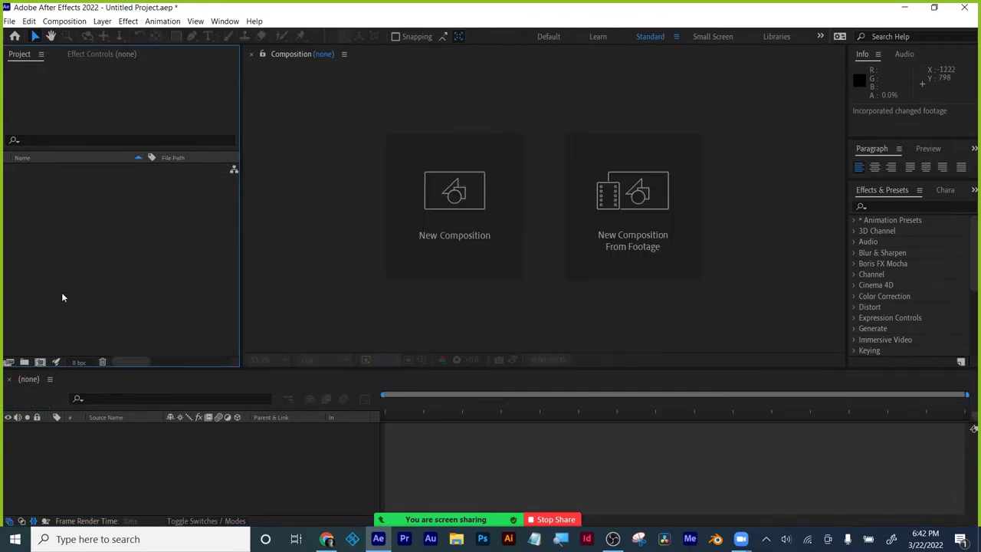
Create a 1920 x 1080 Comp 1 and turn off the transparency grid for a white background
left_click(41, 362)
left_click(393, 187)
type("1920")
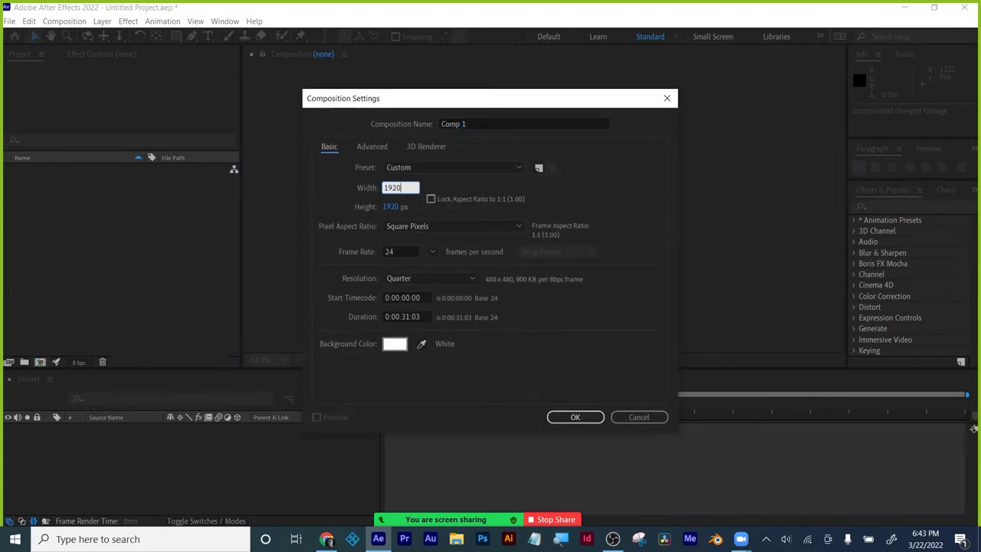
key("Tab")
type("1080")
left_click(574, 416)
left_click(137, 240)
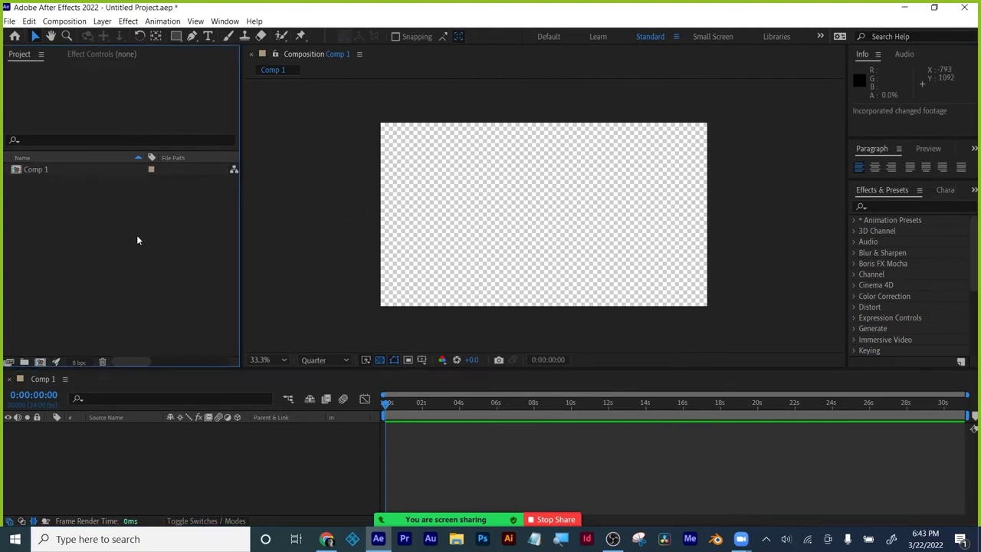
left_click(381, 362)
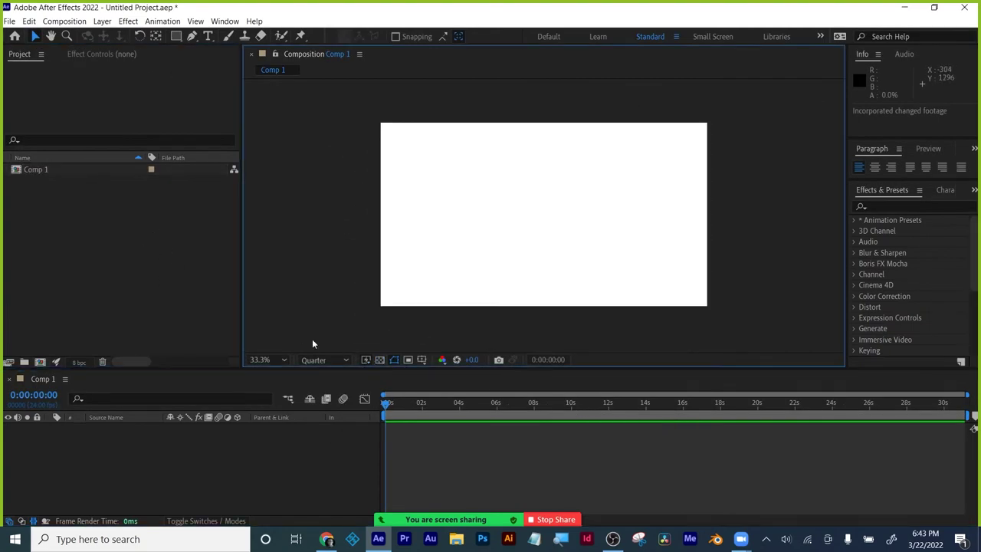
Draw a tall dark blue bar and move its anchor point to the top edge
left_click(176, 36)
left_click_drag(489, 146, 508, 190)
left_click(34, 36)
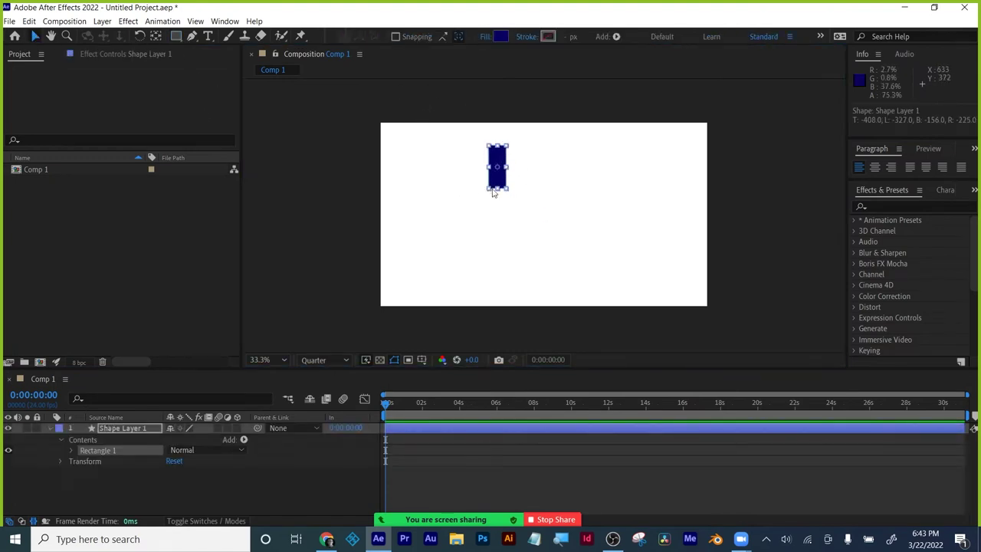
left_click(510, 193)
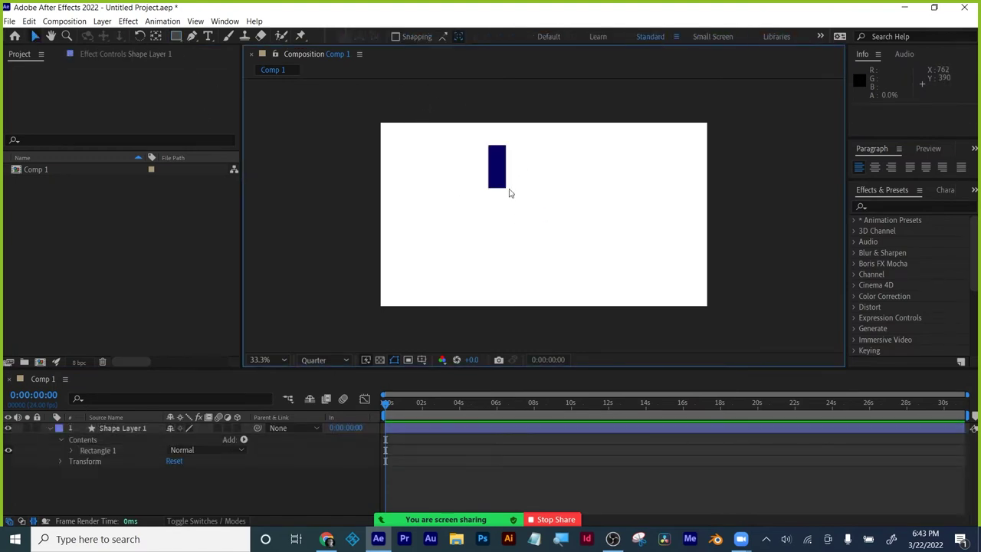
left_click(154, 36)
left_click_drag(542, 218, 495, 151)
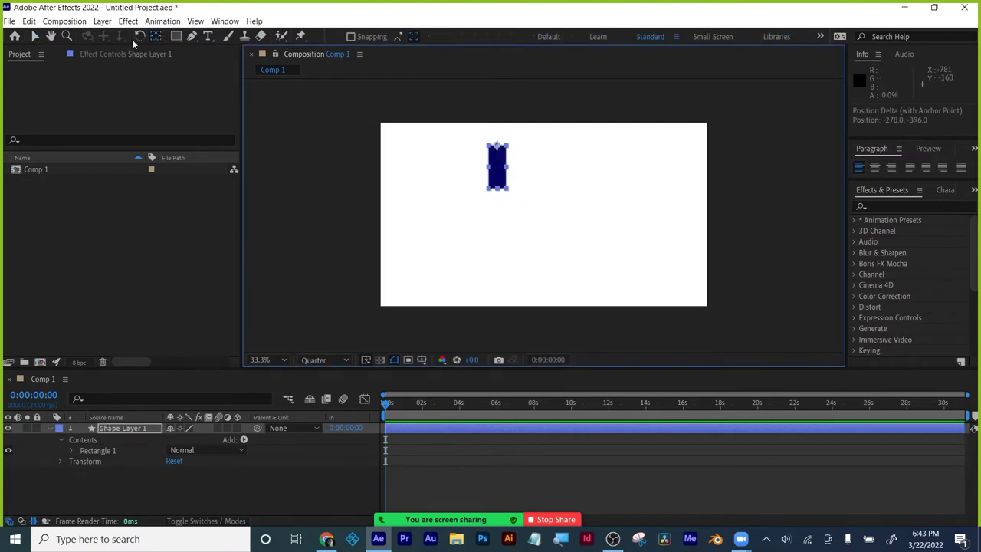
left_click(35, 36)
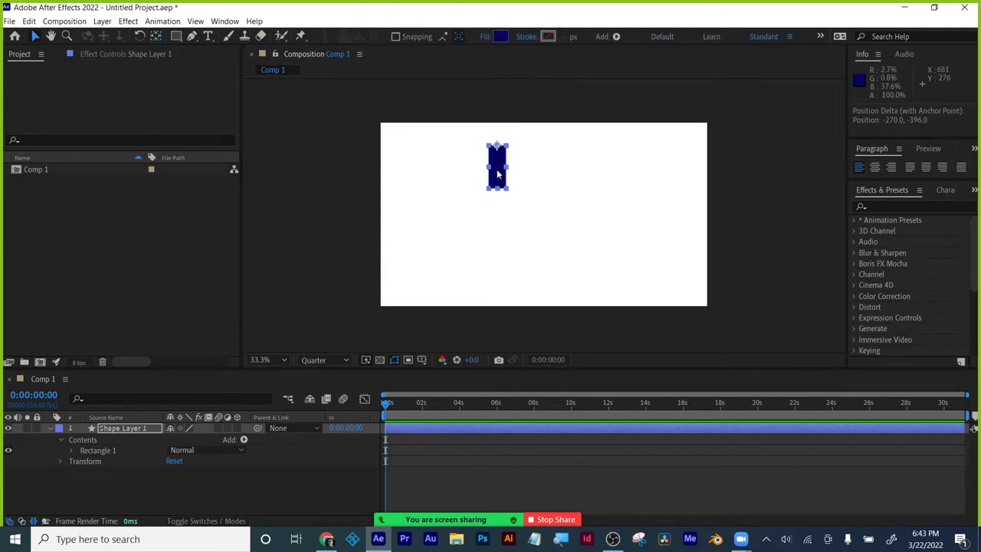
Duplicate the bar and move the copy down, then draw a small rectangle below it
key("ctrl+d")
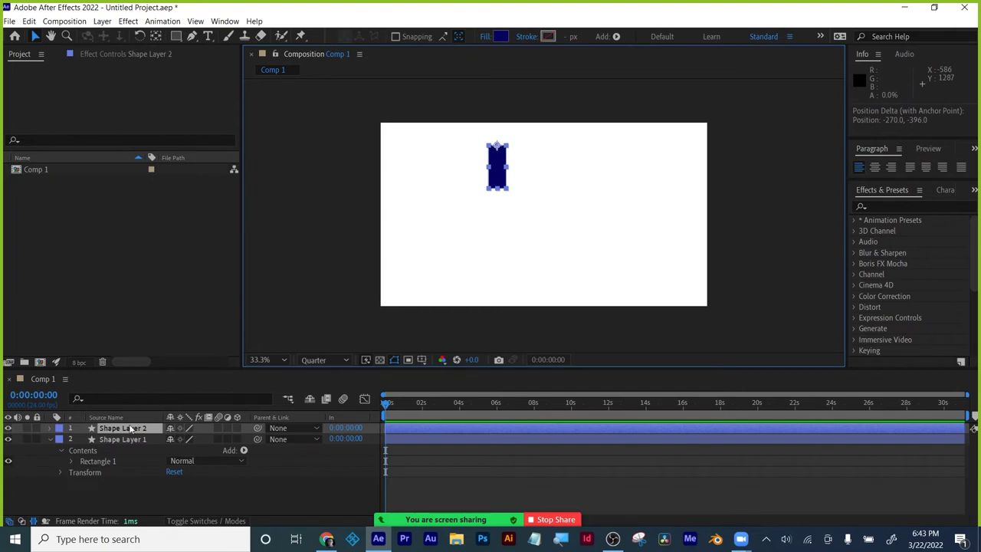
left_click_drag(498, 181, 498, 214)
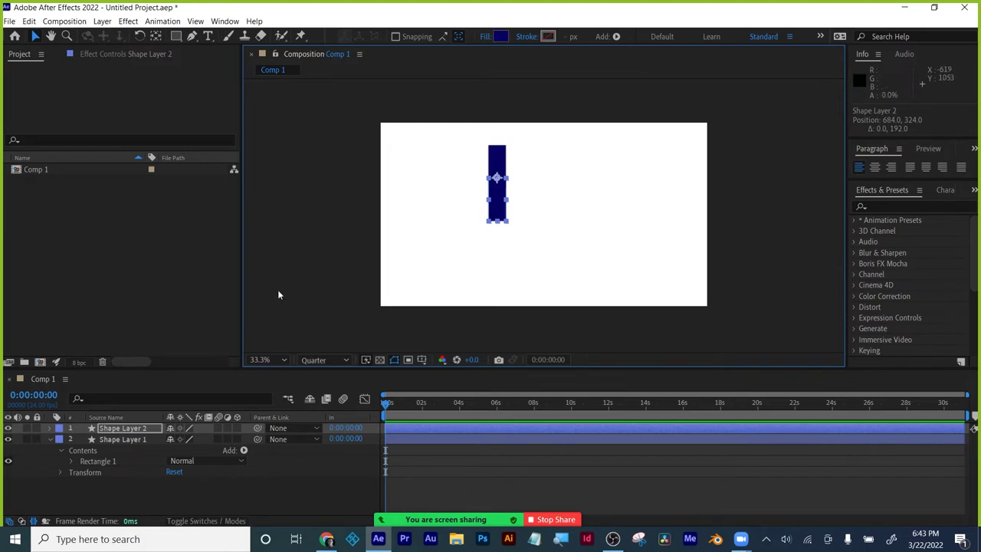
left_click(176, 36)
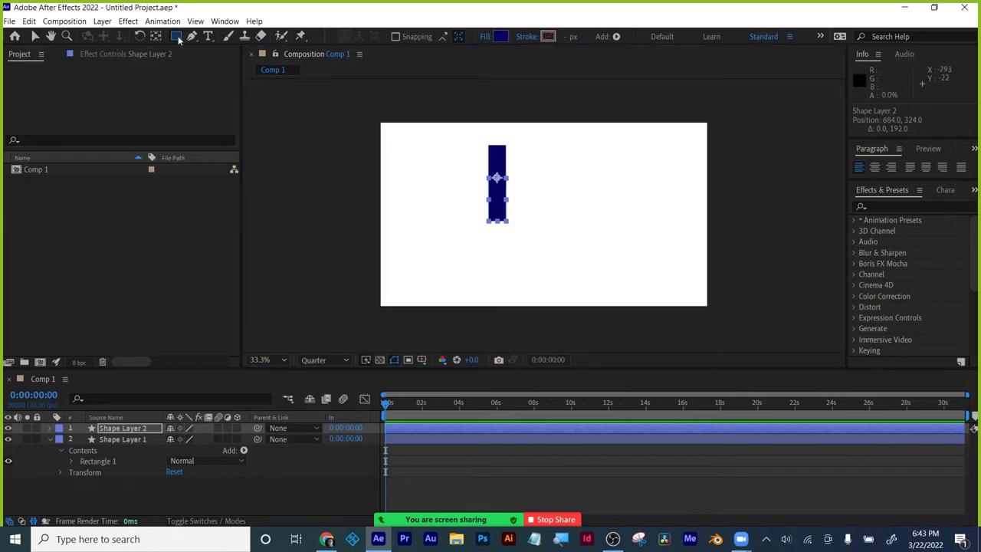
left_click(498, 224)
left_click_drag(488, 216, 522, 244)
left_click(35, 36)
Name the layers shoulder, forearm and hand, and move the hand's anchor to its top-left corner
left_click(50, 428)
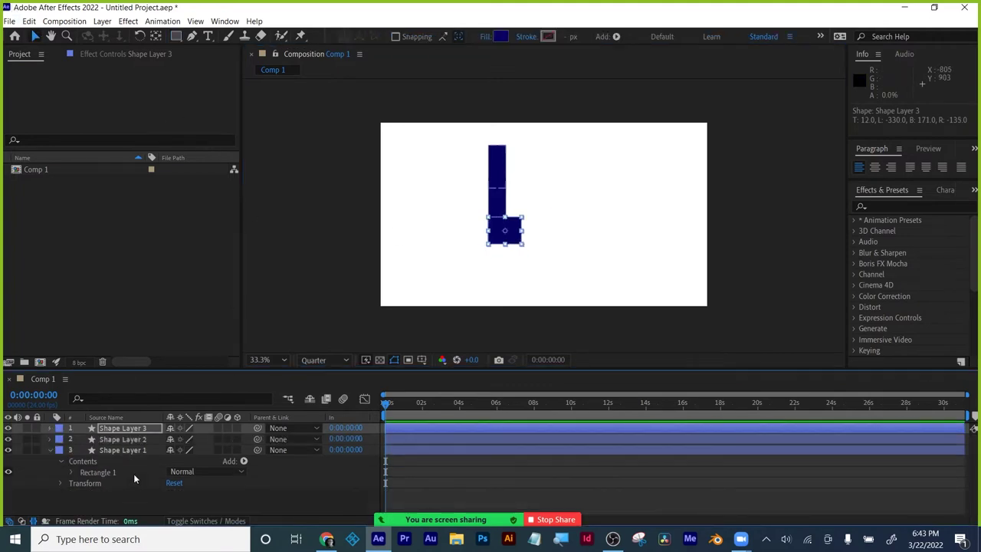
left_click(132, 450)
key("Return")
type("sh")
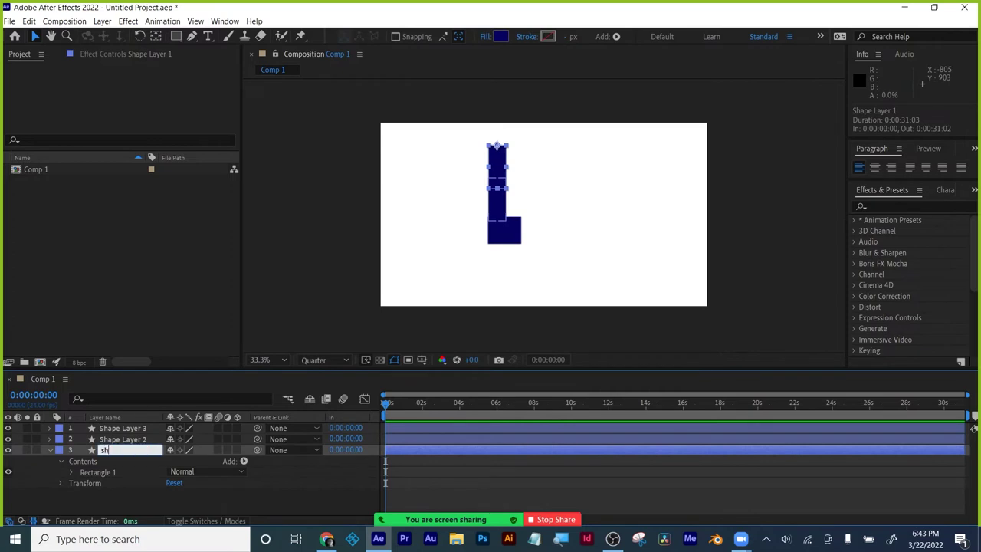
type("oulder")
key("Return")
left_click(135, 440)
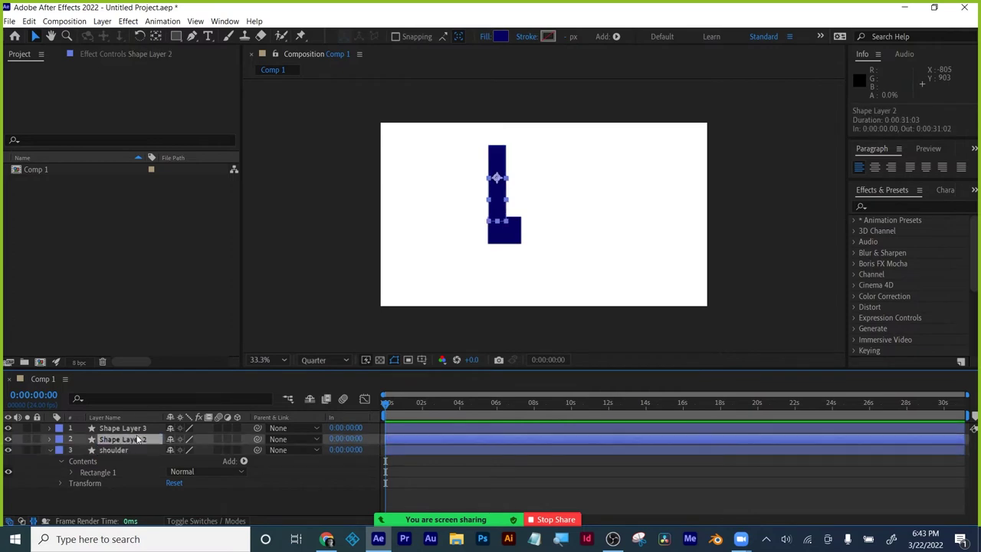
key("Return")
type("forearm")
left_click(138, 429)
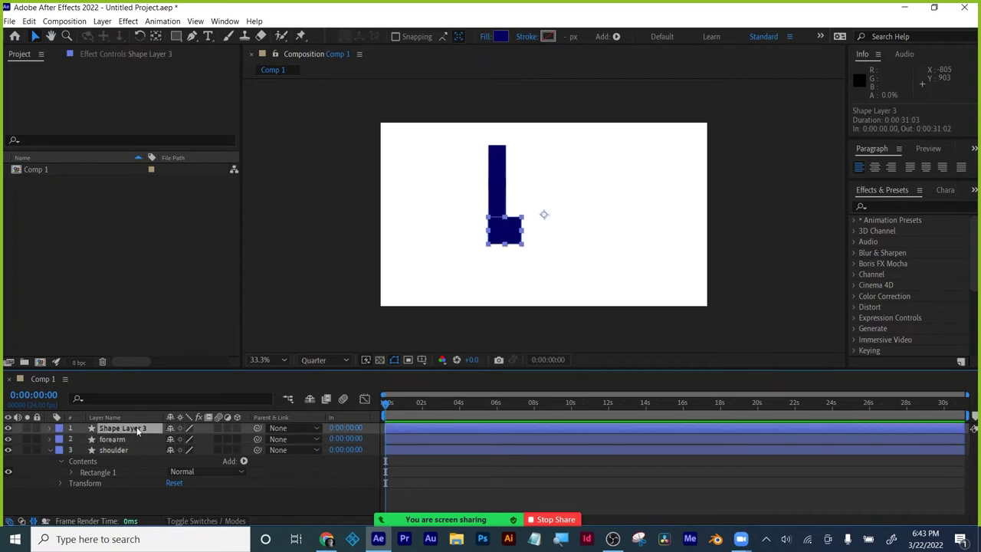
key("Return")
type("hand")
key("Return")
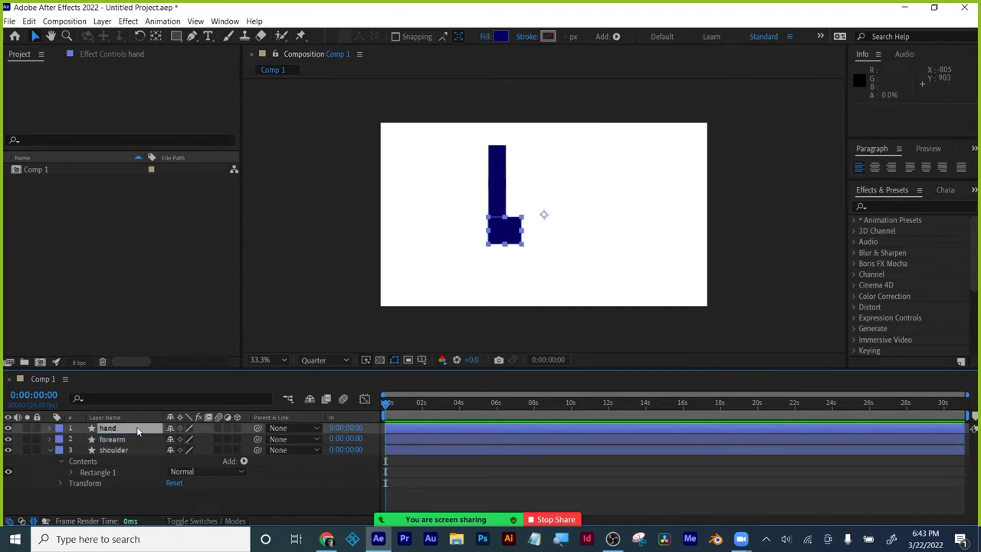
left_click(155, 36)
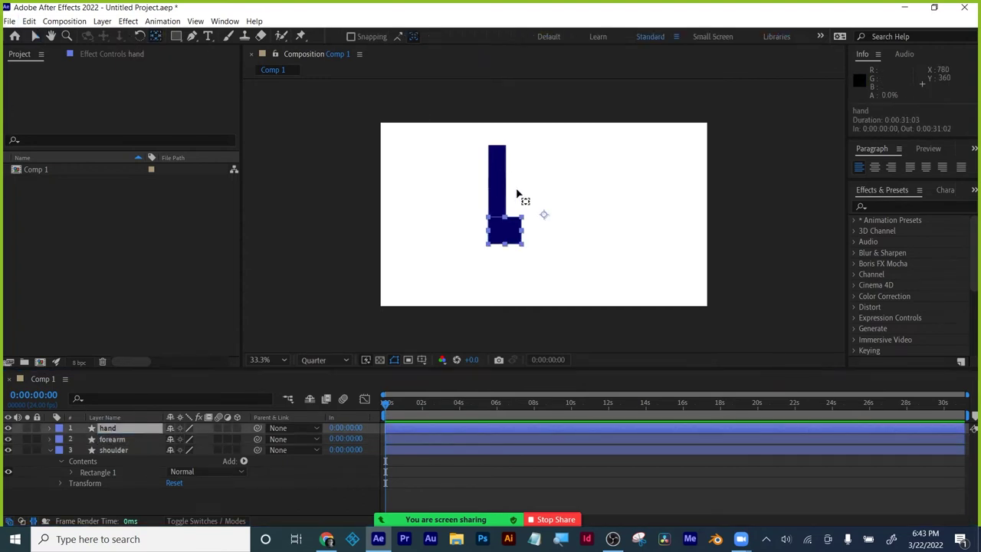
left_click_drag(543, 216, 497, 218)
Give the forearm a magenta fill and the hand a bright yellow fill
left_click(112, 439)
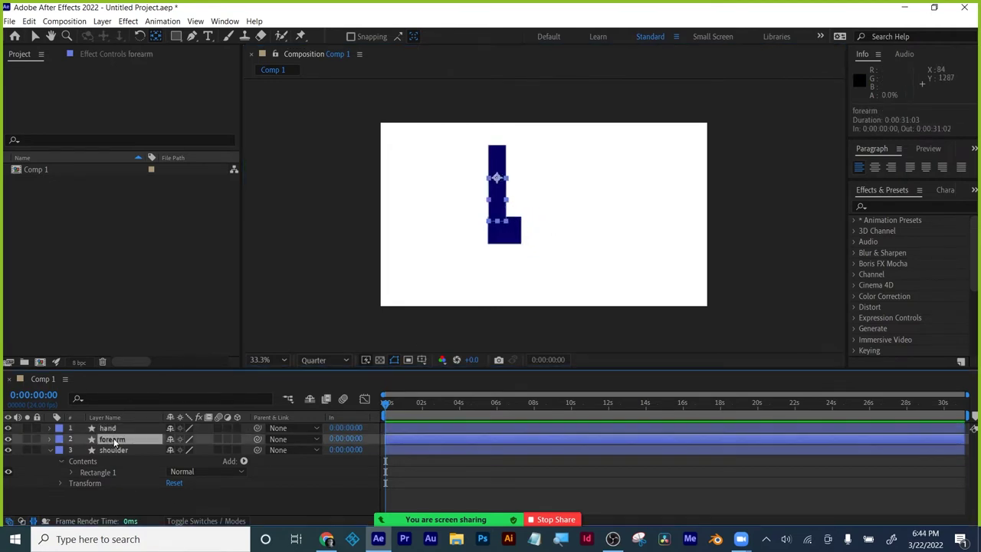
left_click(35, 37)
left_click(500, 36)
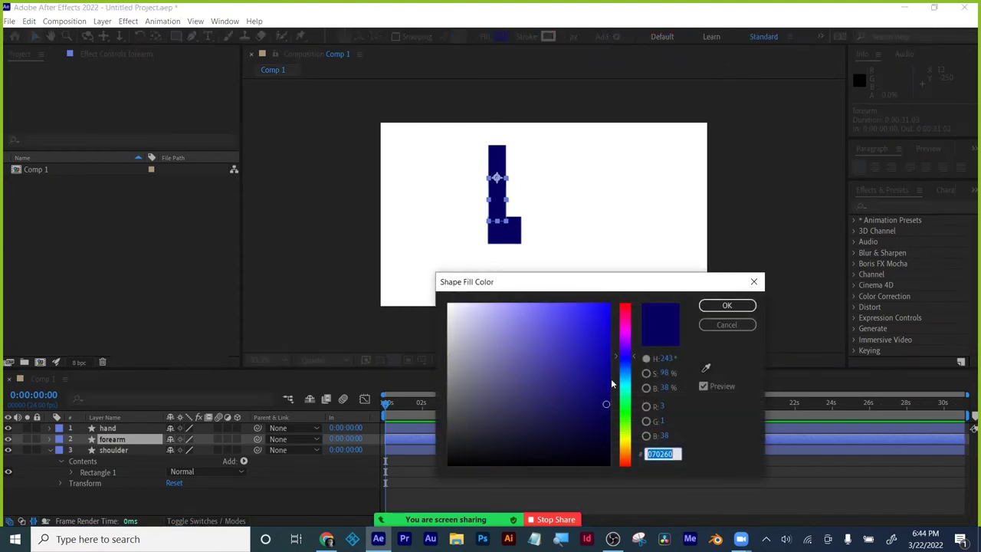
left_click(627, 329)
left_click(725, 305)
left_click(504, 230)
left_click(500, 36)
left_click_drag(623, 338, 622, 441)
left_click(594, 332)
key("Return")
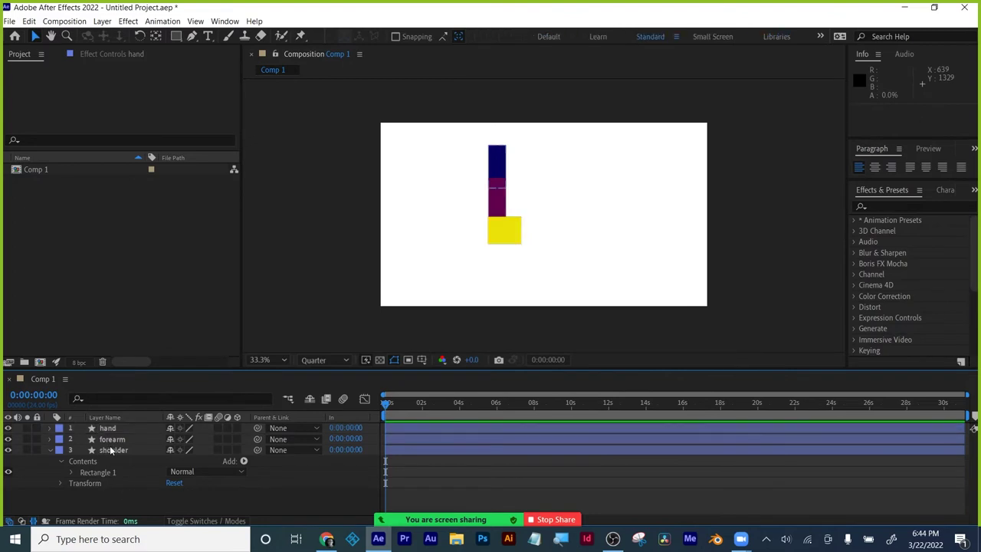
Parent the forearm to the shoulder and the hand to the forearm
left_click(112, 440)
left_click_drag(257, 435, 116, 449)
left_click(107, 427)
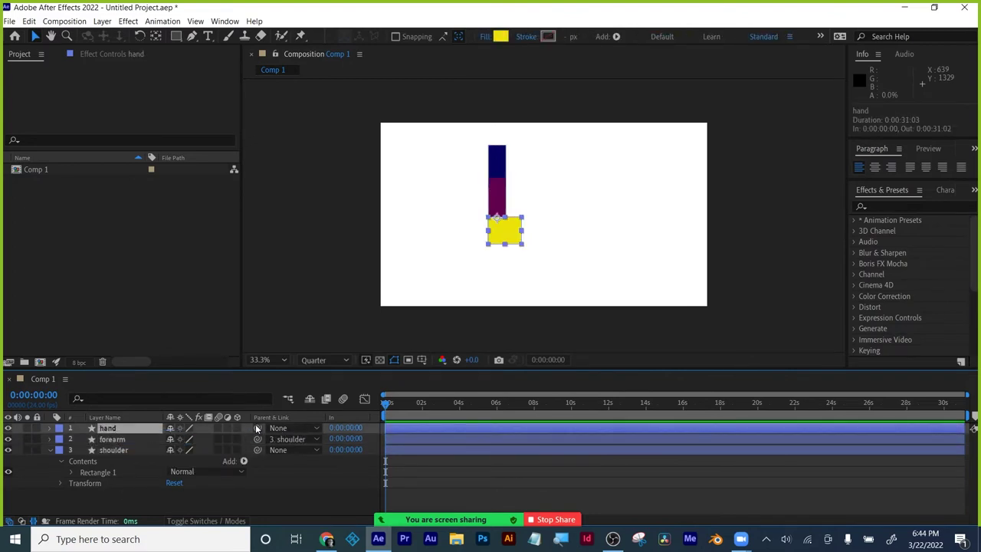
left_click_drag(257, 429, 115, 440)
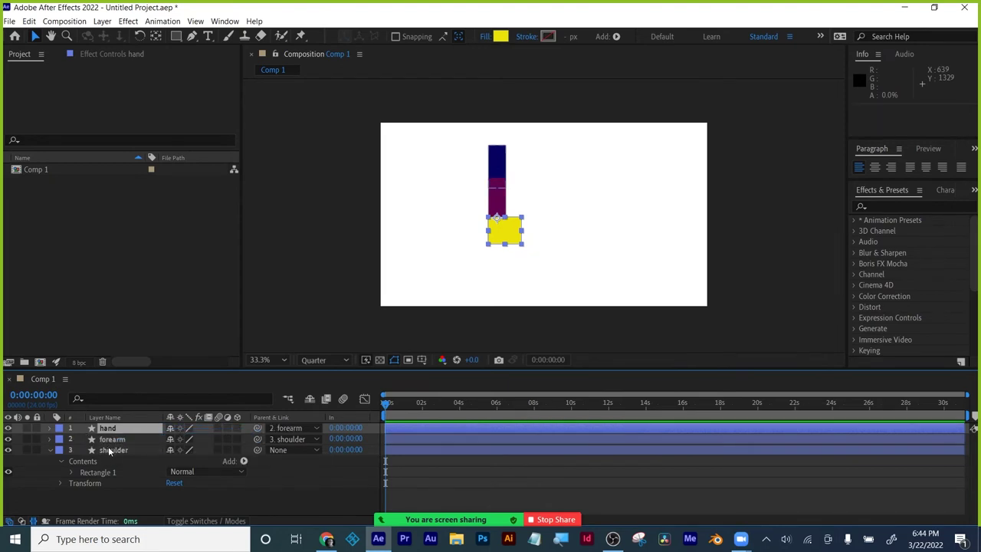
Rotate the shoulder to test-swing the arm, and show the forearm's and hand's Rotation properties
left_click(108, 450)
key("r")
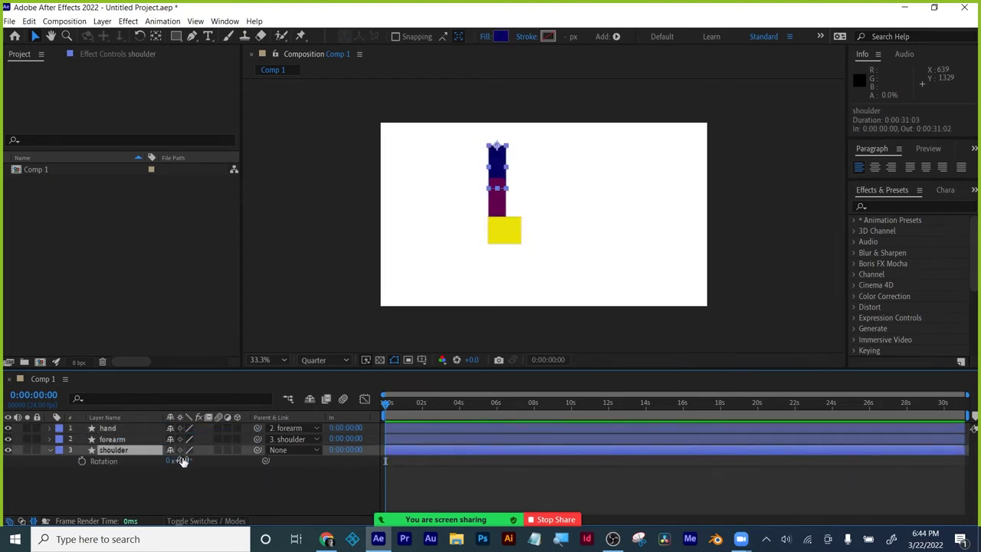
left_click_drag(183, 461, 164, 444)
left_click(112, 439)
key("r")
left_click(109, 429)
key("r")
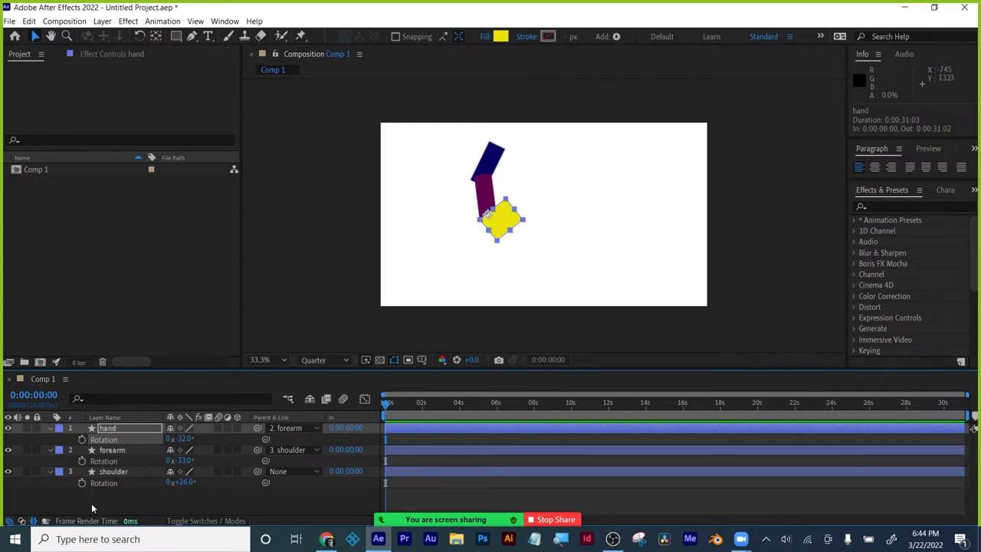
Undo the rotation changes, then select and delete all three arm layers
left_click(106, 483)
key("ctrl+a")
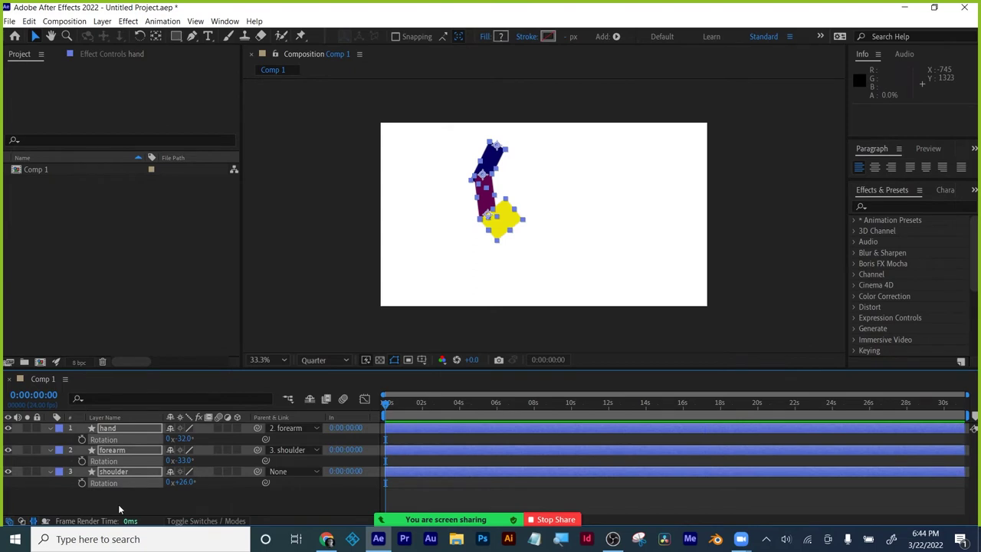
left_click(118, 504)
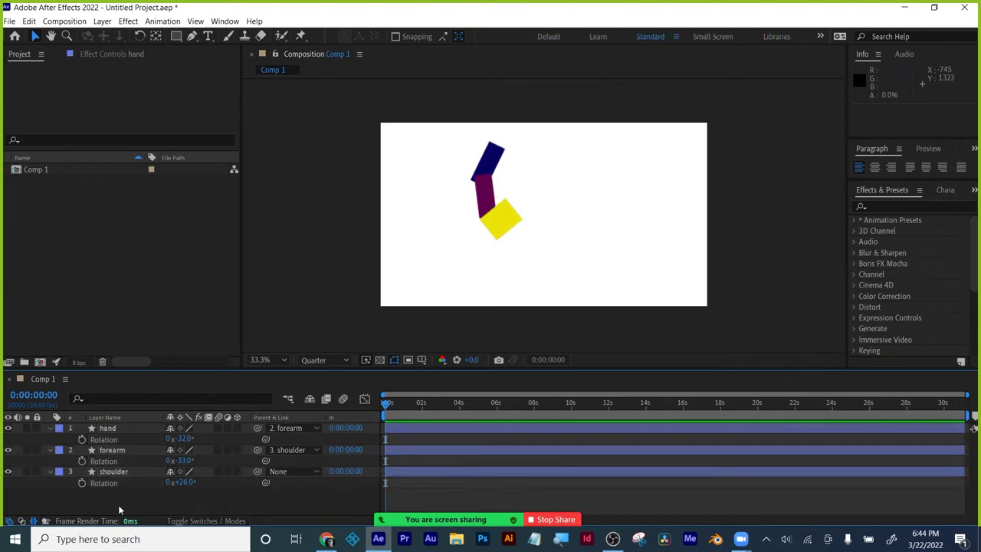
key("ctrl+z")
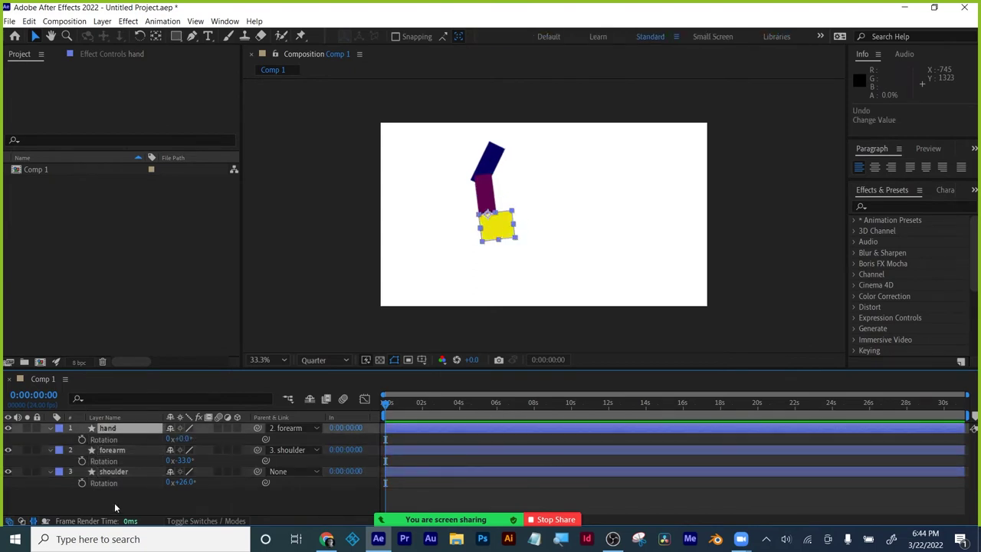
key("ctrl+z")
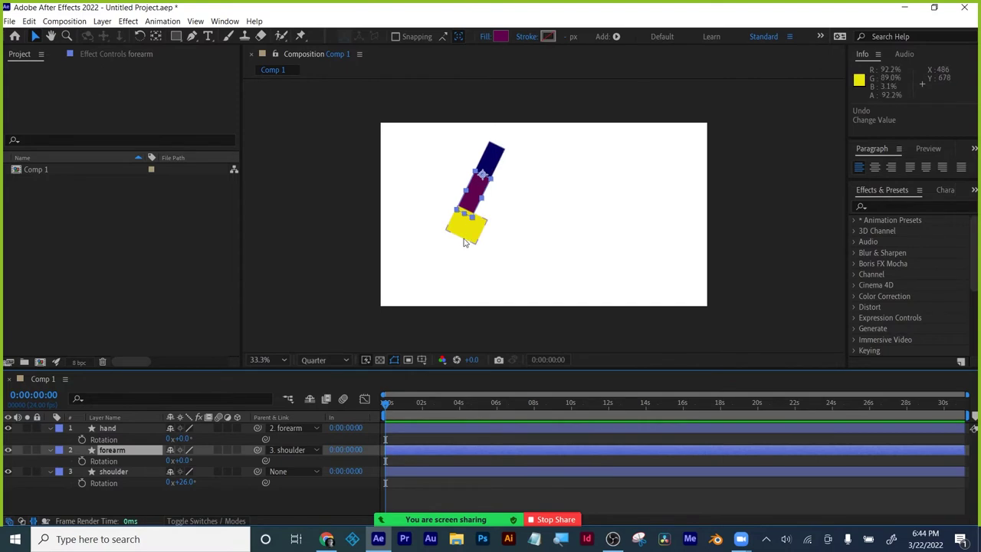
left_click(101, 484)
key("ctrl+a")
key("Delete")
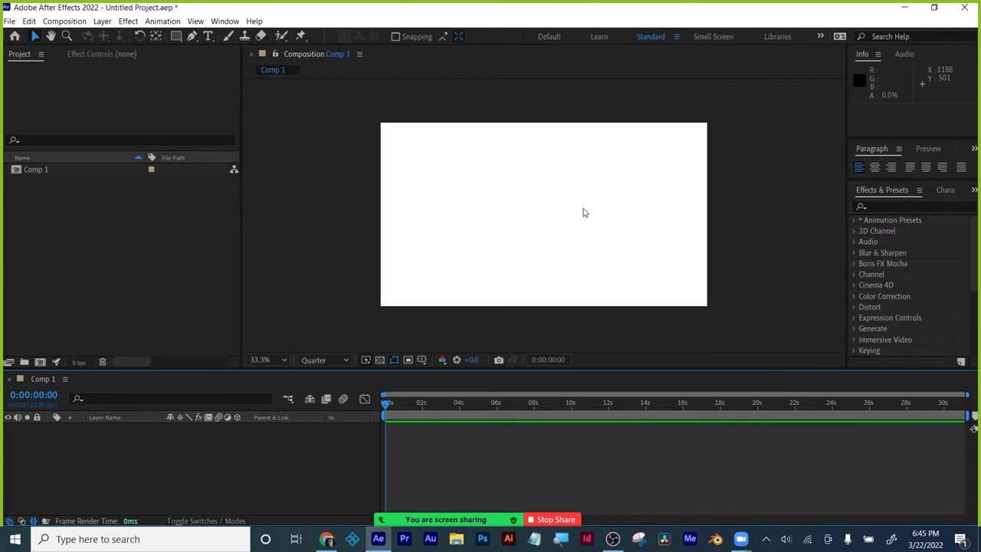
Download Ink_6.mp4 from the Canvas ink videos folder, then minimize the browser
key("alt+Tab")
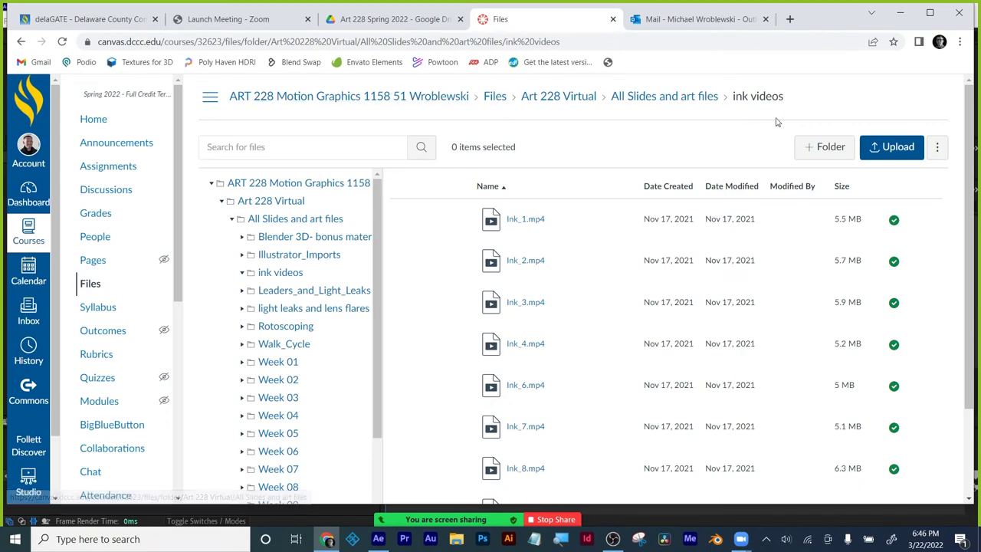
scroll(624, 309, "down", 2)
scroll(615, 320, "up", 2)
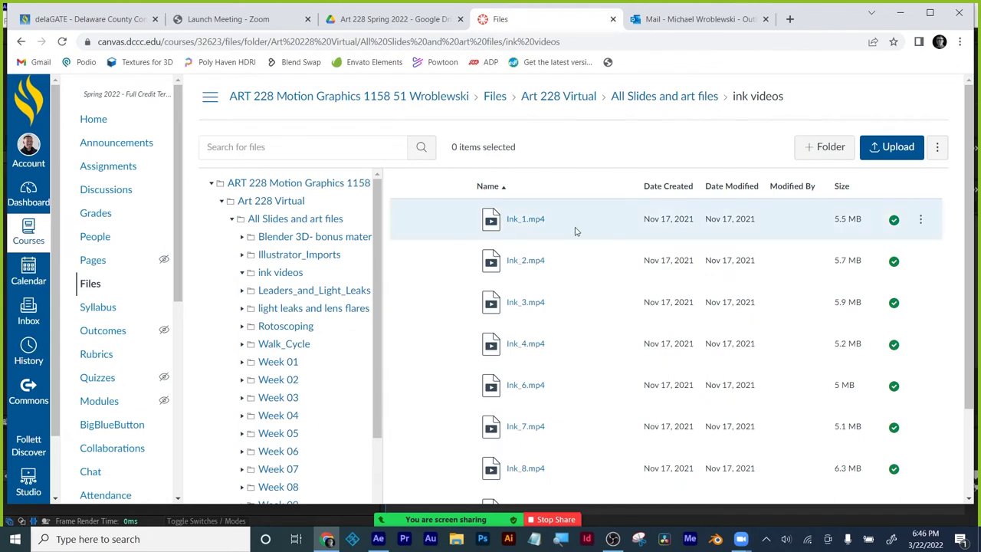
scroll(559, 400, "down", 1)
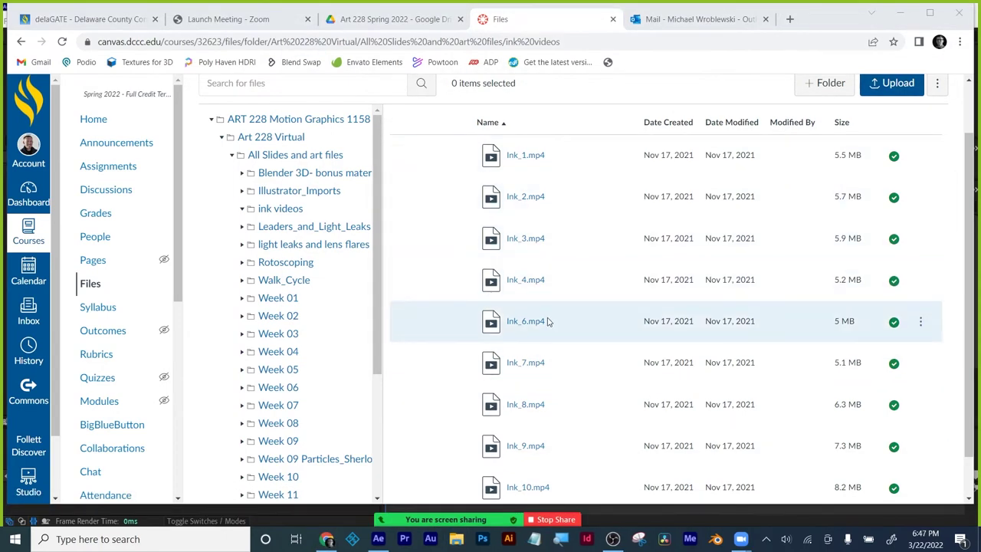
left_click(921, 322)
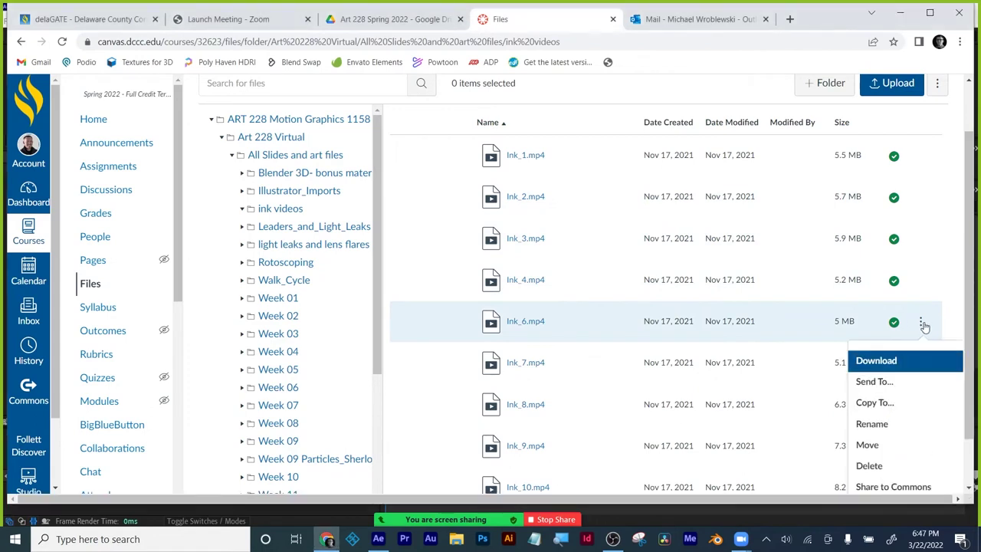
left_click(880, 362)
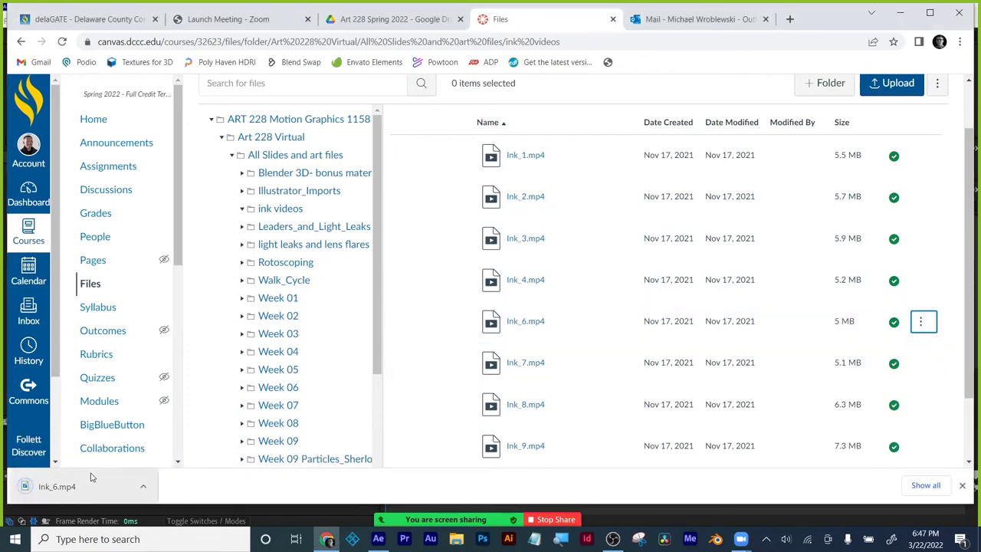
left_click(963, 486)
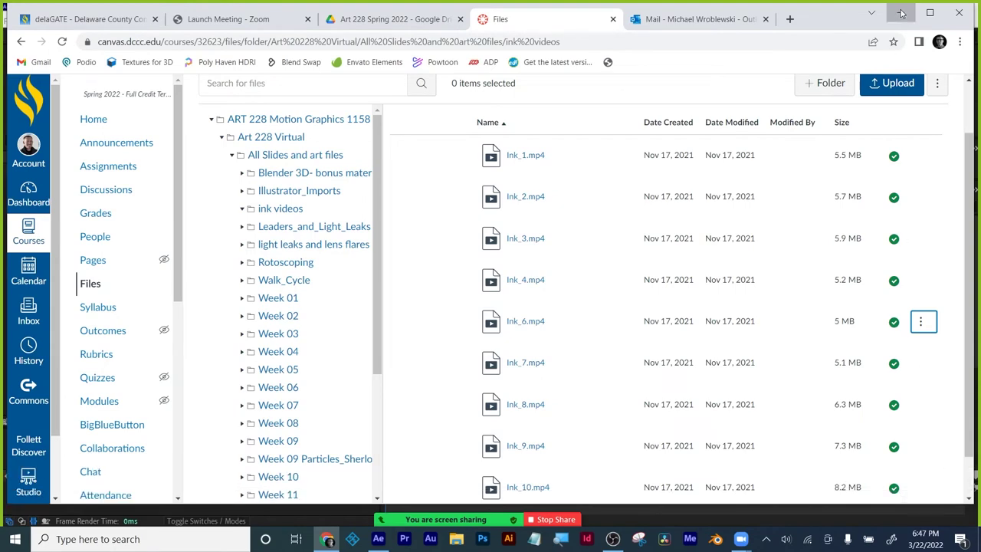
left_click(901, 13)
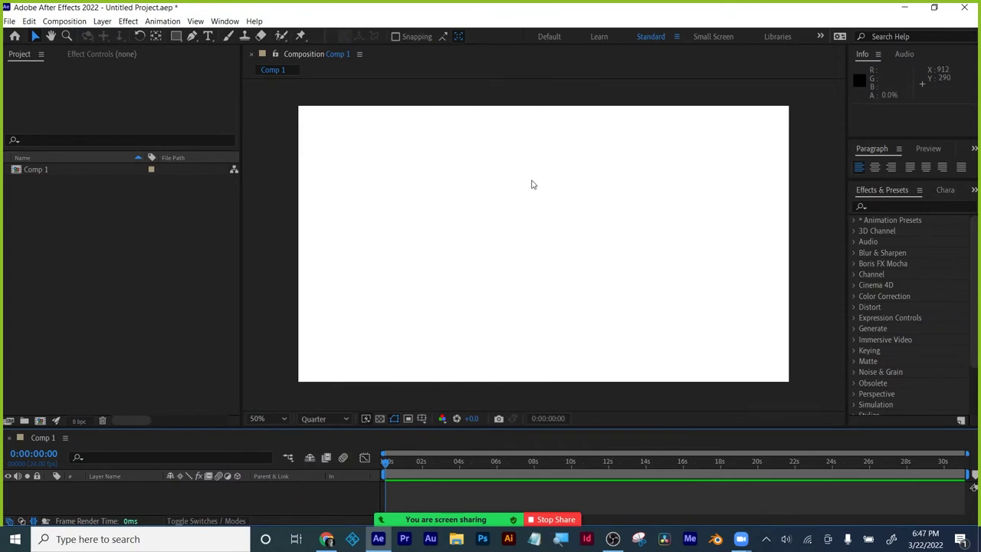
Paste back the Title text layer and set the preview resolution to Full
key("ctrl+v")
left_click(324, 418)
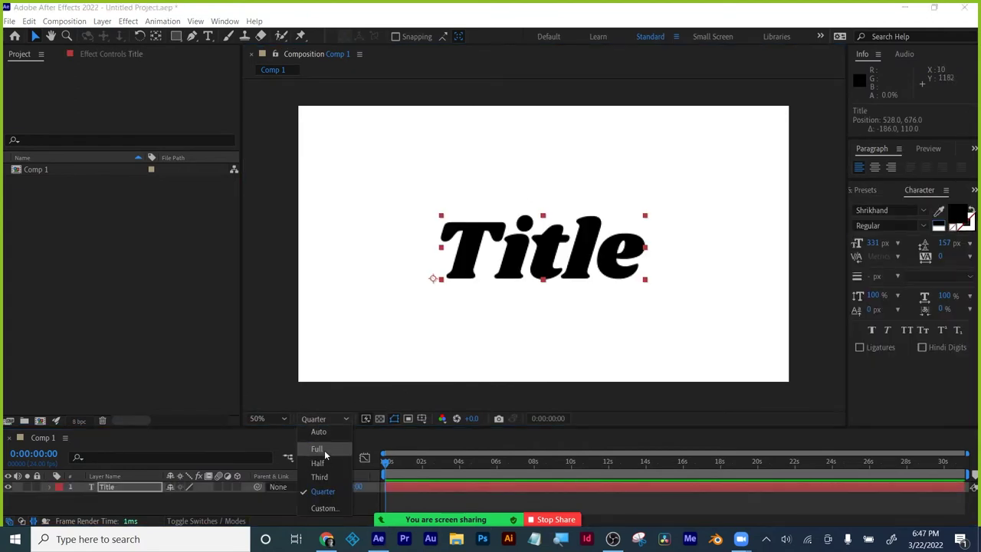
left_click(326, 452)
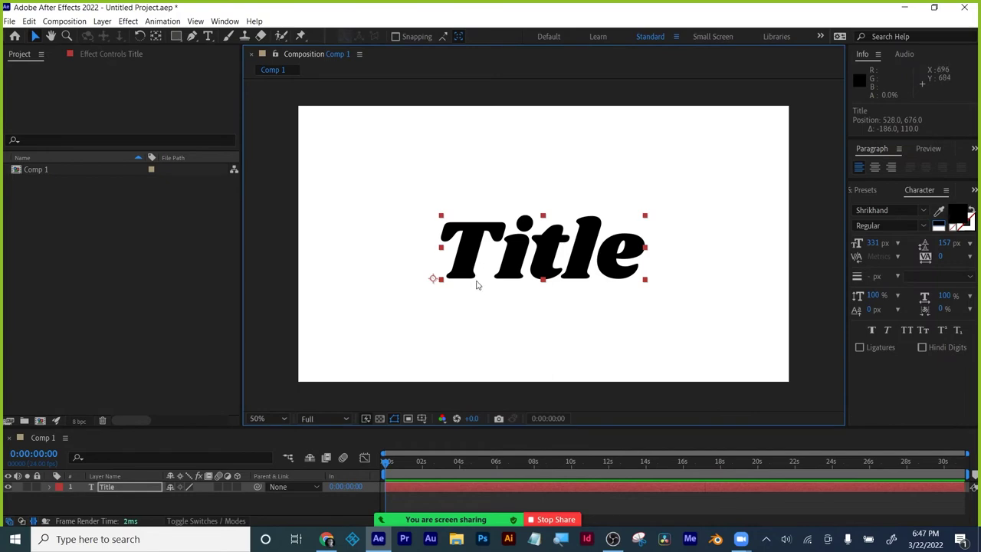
Import Ink_6.mp4 and place it in Comp 1 above the Title layer
left_click(173, 266)
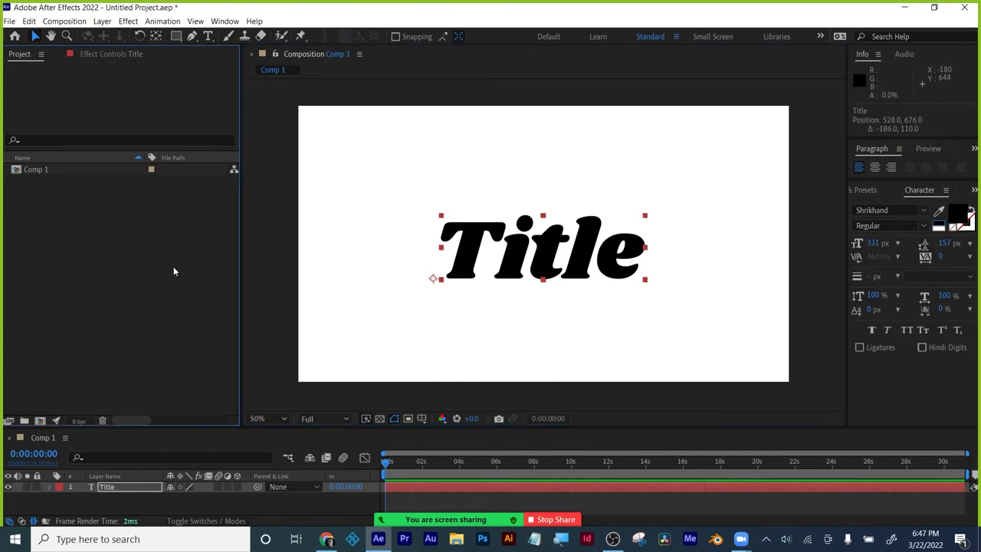
double_click(140, 245)
left_click(230, 136)
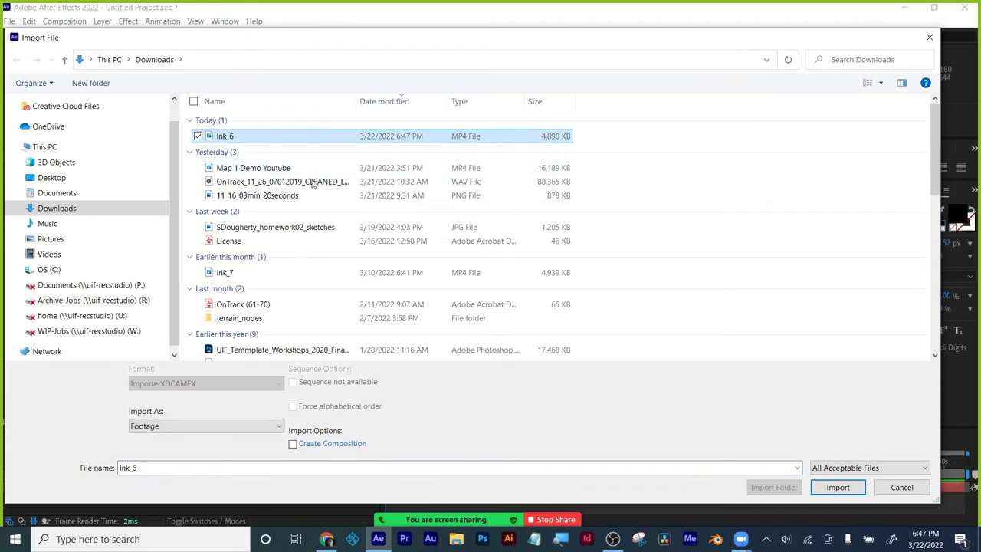
left_click(838, 487)
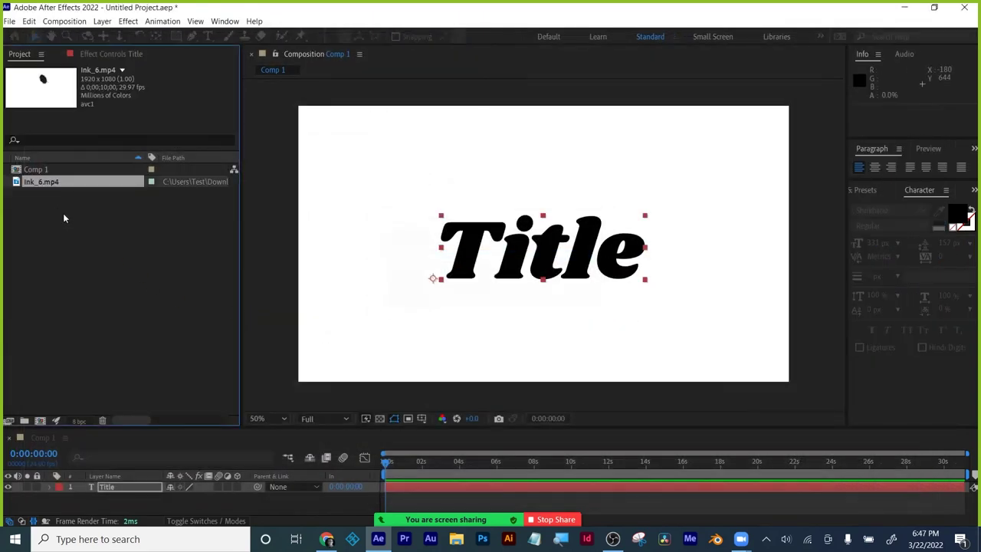
mouse_move(33, 186)
left_mouse_down()
mouse_move(63, 252)
mouse_move(120, 491)
left_mouse_up()
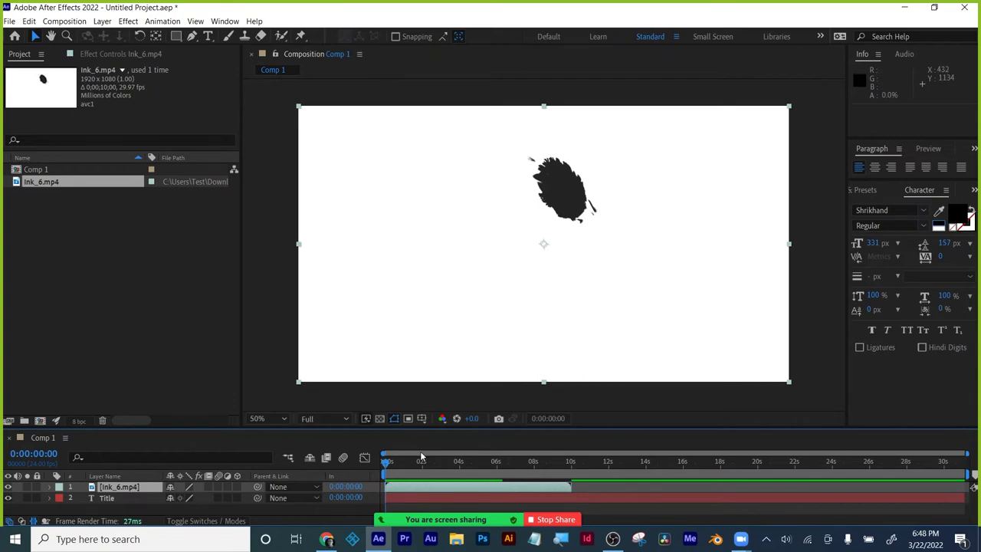
Scrub through the ink footage, rewind to frame 0, and select the Title layer
left_click_drag(389, 469, 550, 455)
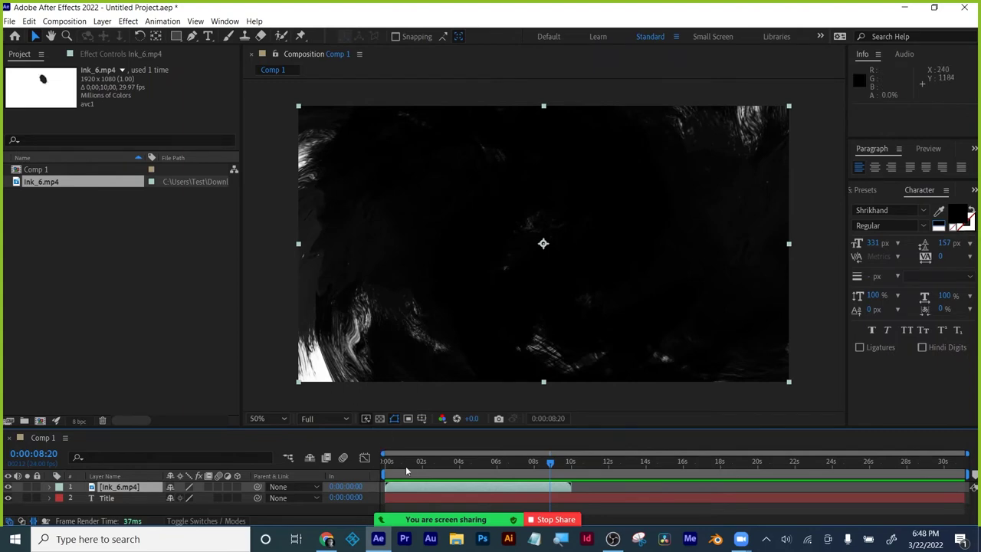
left_click_drag(406, 467, 372, 466)
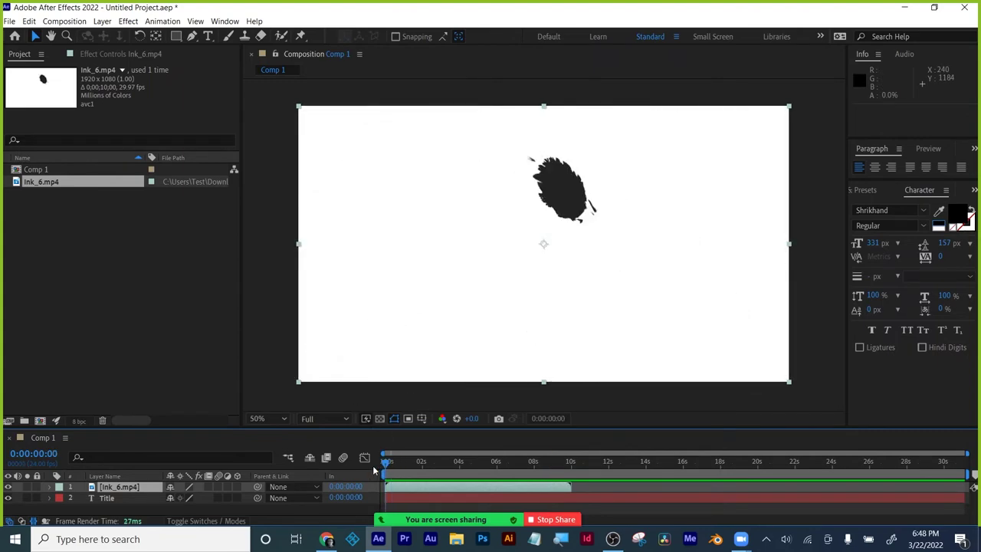
left_click(115, 489)
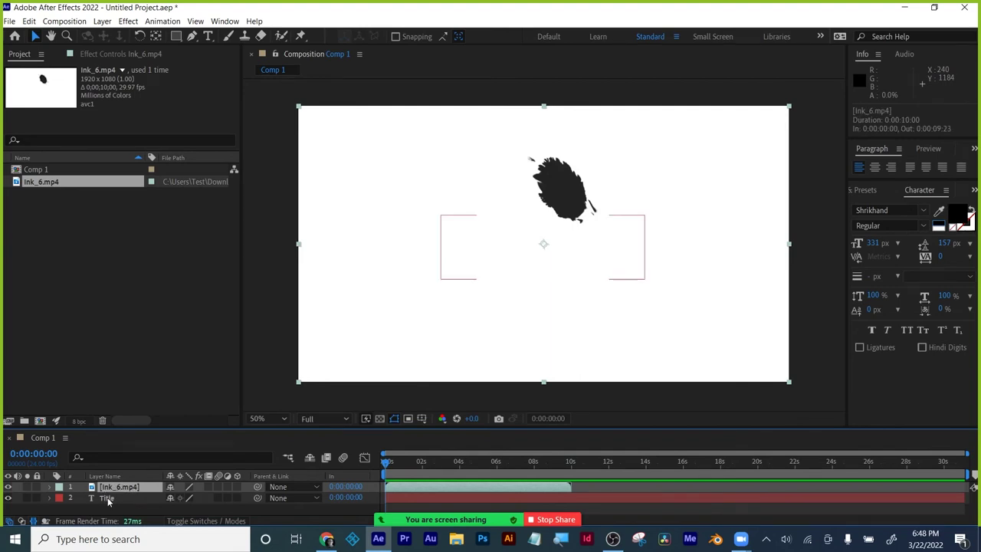
left_click(108, 498)
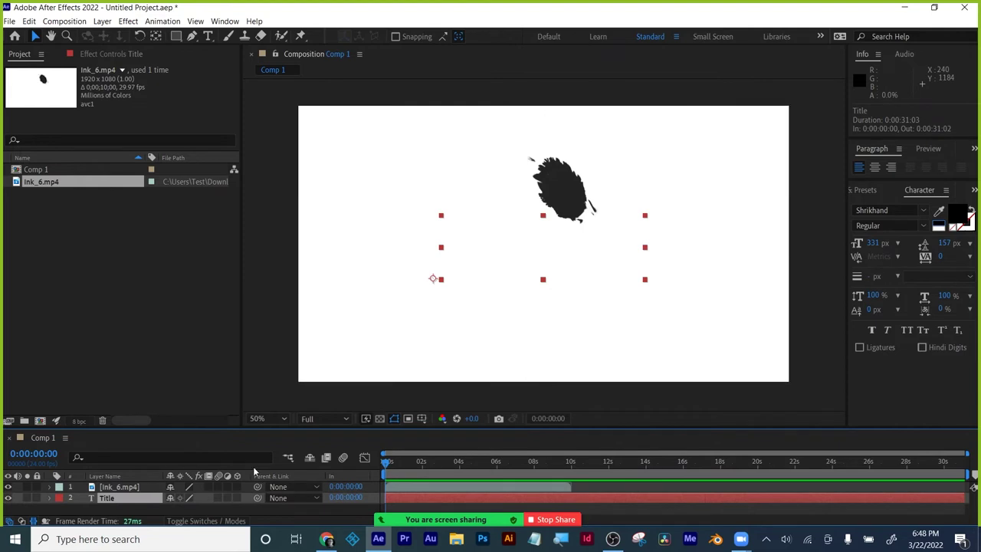
Show the TrkMat column and set the Title layer's track matte to Luma Matte
left_click(210, 520)
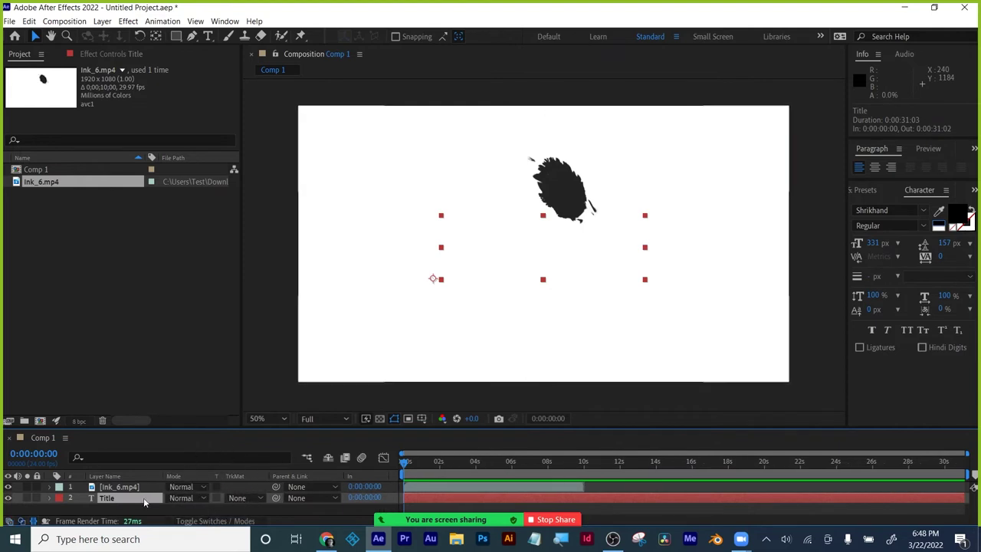
left_click(241, 498)
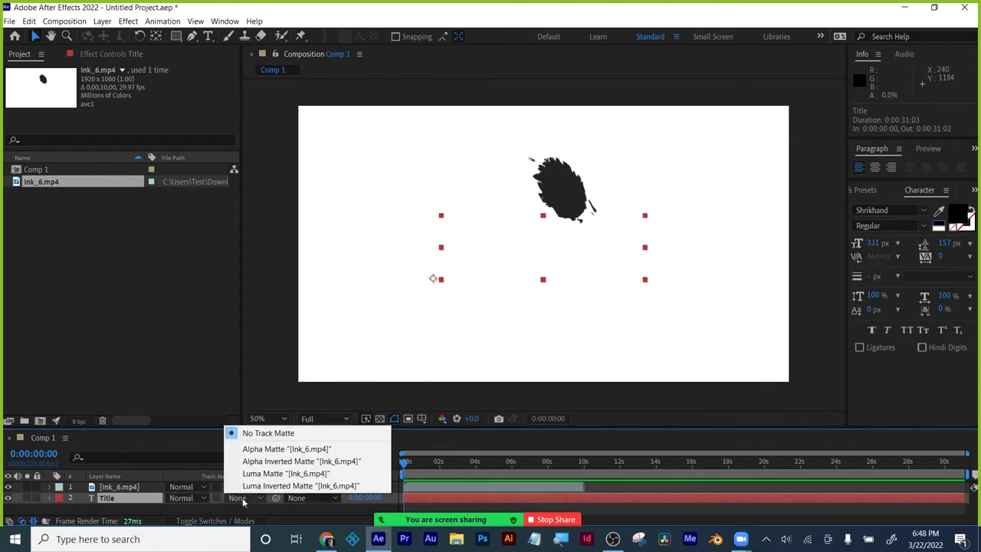
left_click(253, 473)
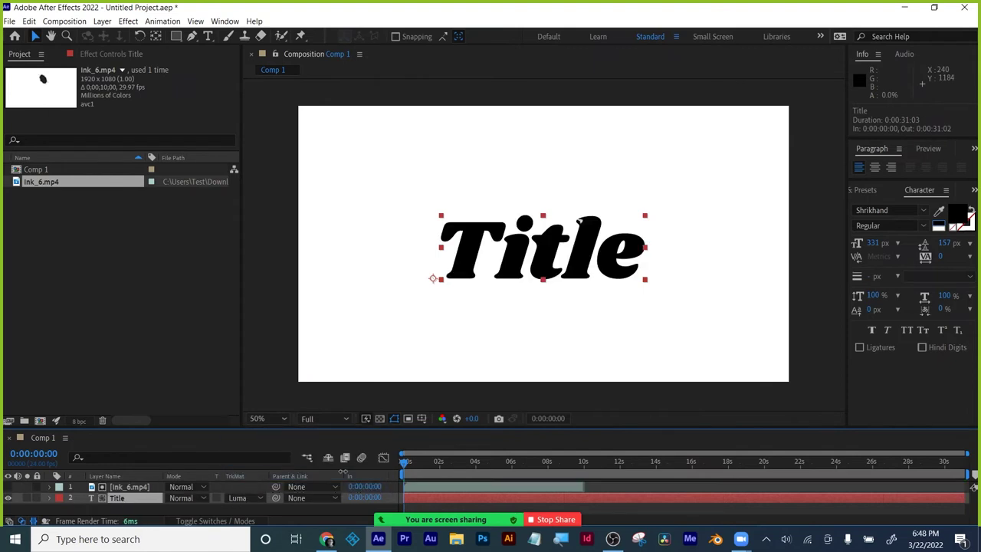
key("space")
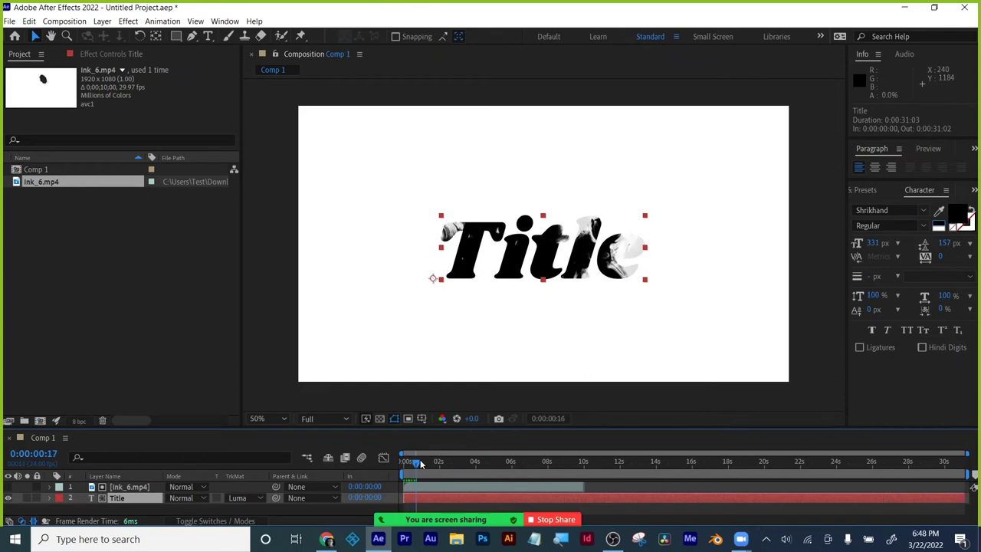
mouse_move(443, 461)
left_mouse_down()
mouse_move(458, 460)
mouse_move(398, 462)
left_mouse_up()
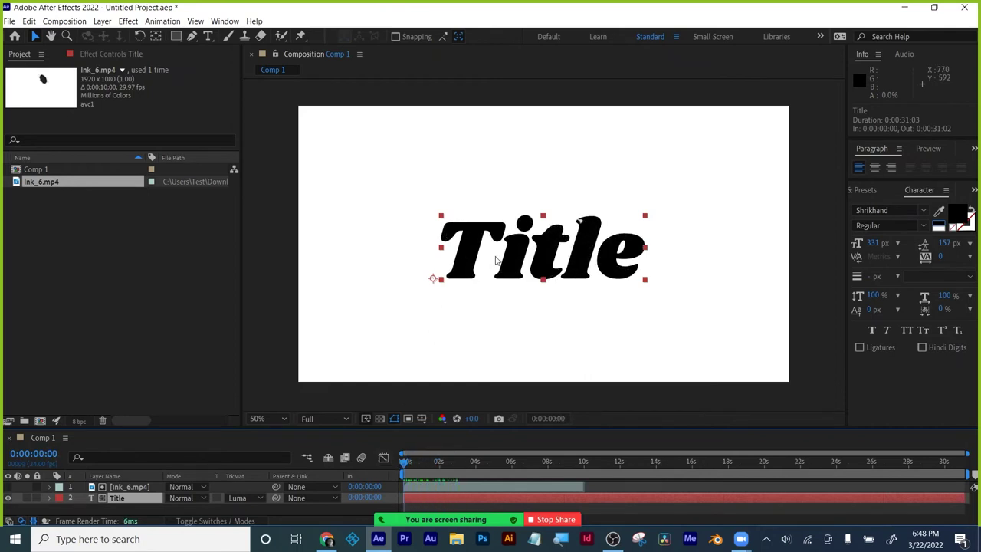
Change the Title's track matte to Luma Inverted Matte and preview the reveal
left_click(250, 498)
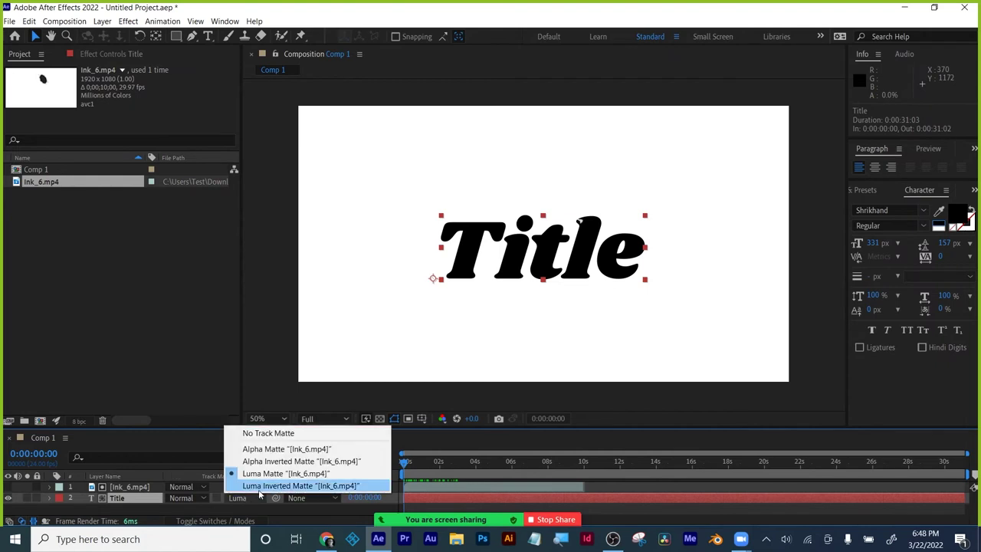
left_click(260, 487)
mouse_move(406, 464)
left_mouse_down()
mouse_move(457, 464)
mouse_move(404, 464)
left_mouse_up()
key("space")
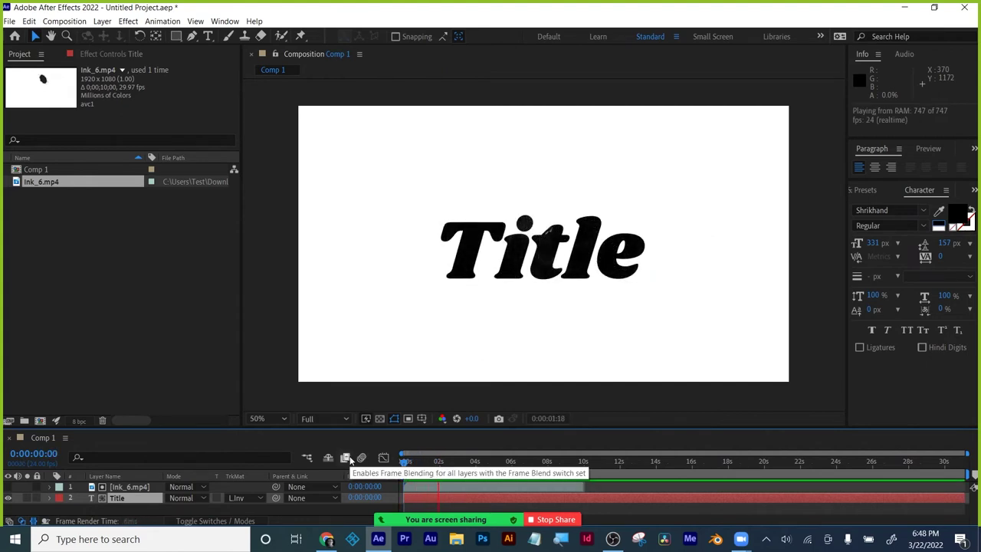
key("space")
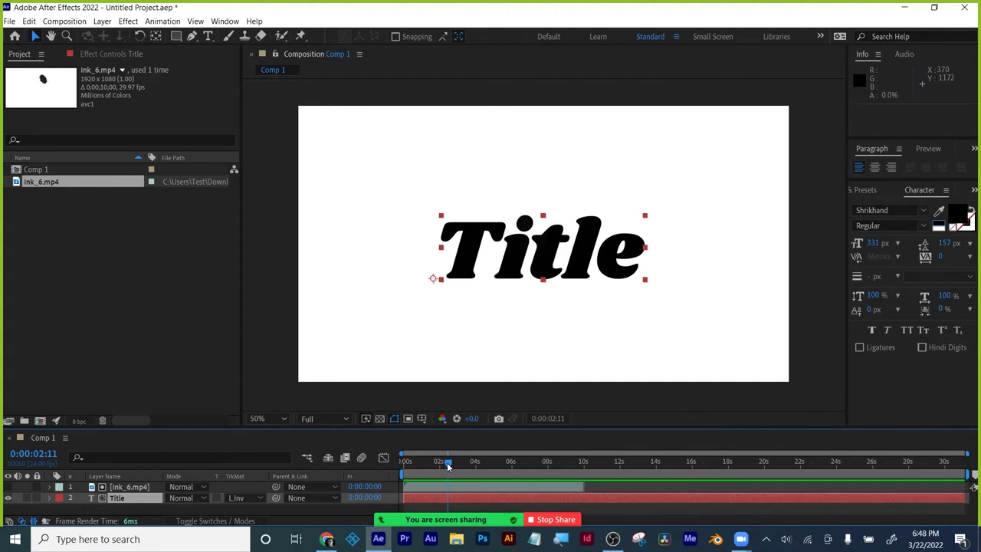
left_click_drag(447, 466, 392, 466)
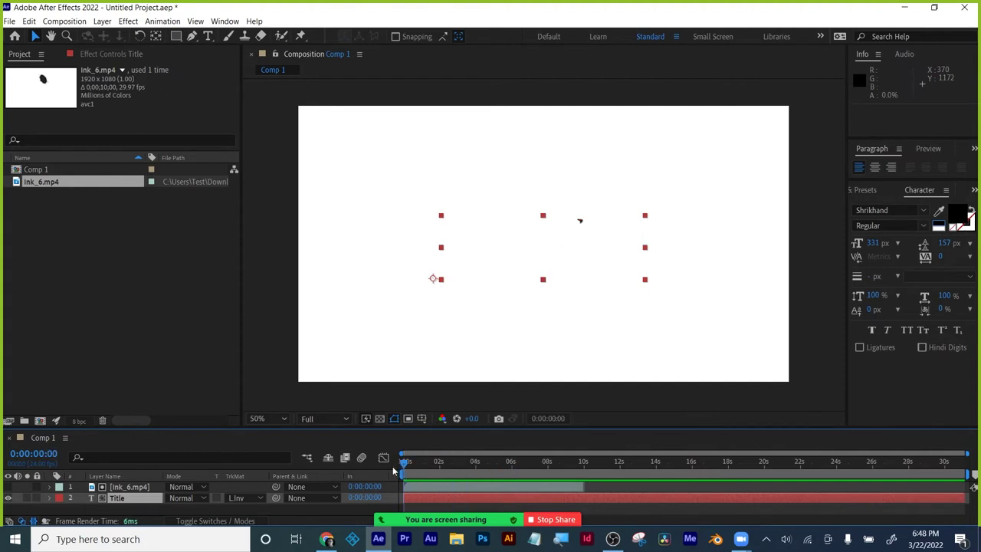
Time-stretch the Ink_6.mp4 layer to 200%, doubling it to 20 seconds
left_click(430, 489)
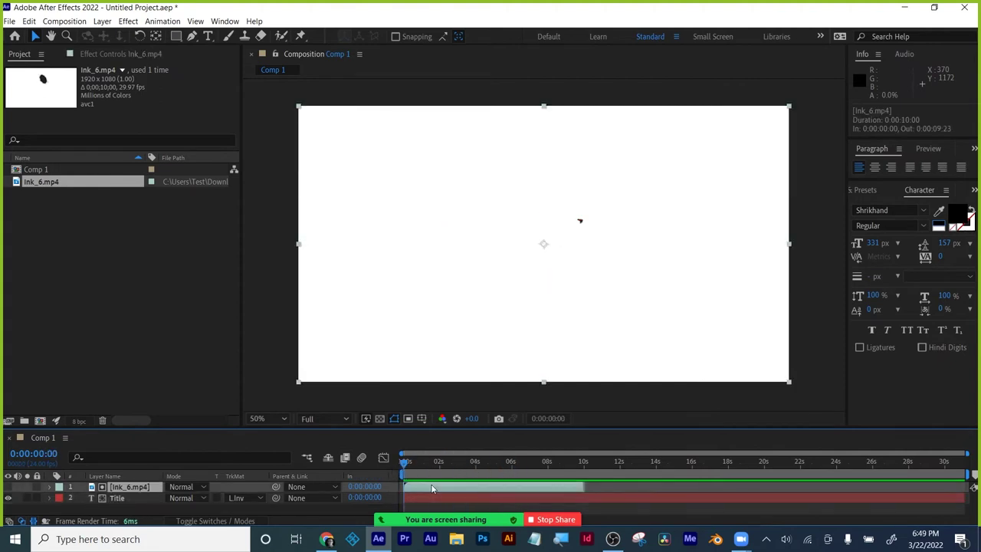
right_click(431, 488)
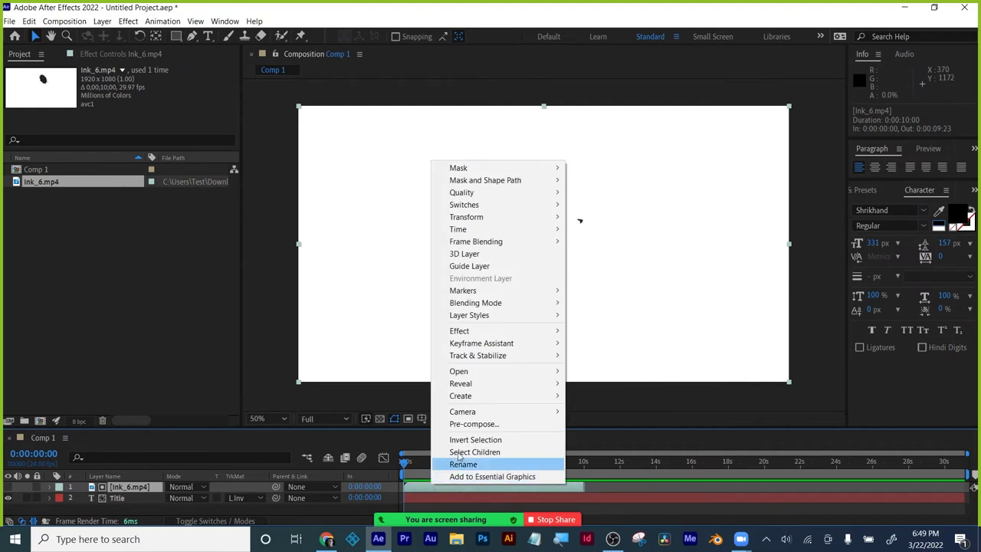
mouse_move(466, 230)
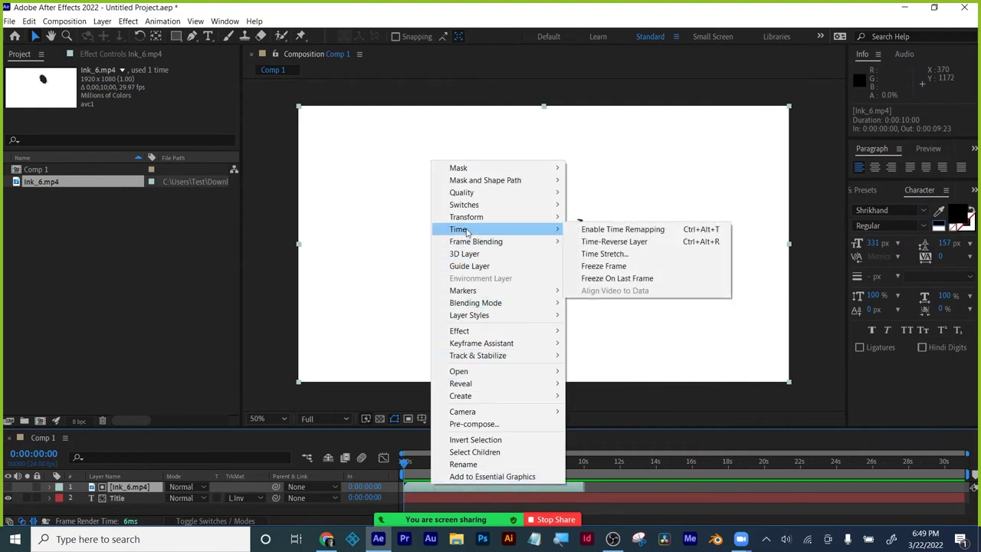
left_click(614, 256)
left_click_drag(325, 199, 752, 162)
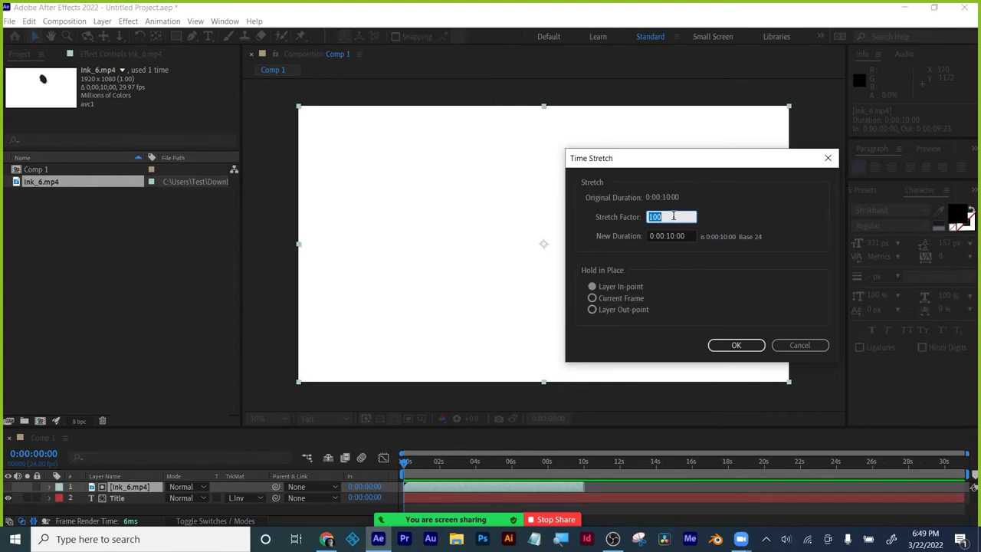
type("2")
left_click(734, 344)
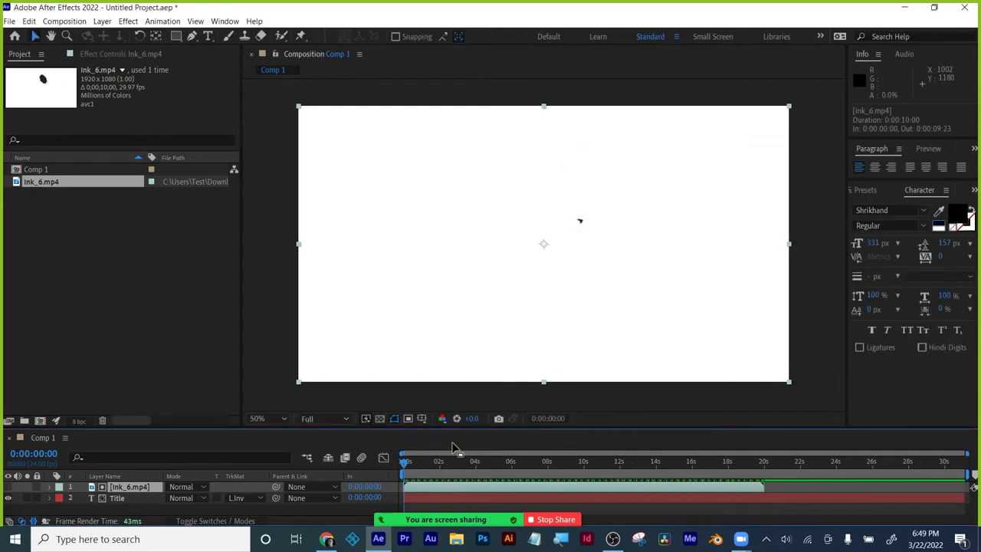
Scrub and play the comp to check the slower ink reveal of the Title
mouse_move(407, 466)
left_mouse_down()
mouse_move(508, 466)
mouse_move(378, 465)
left_mouse_up()
key("space")
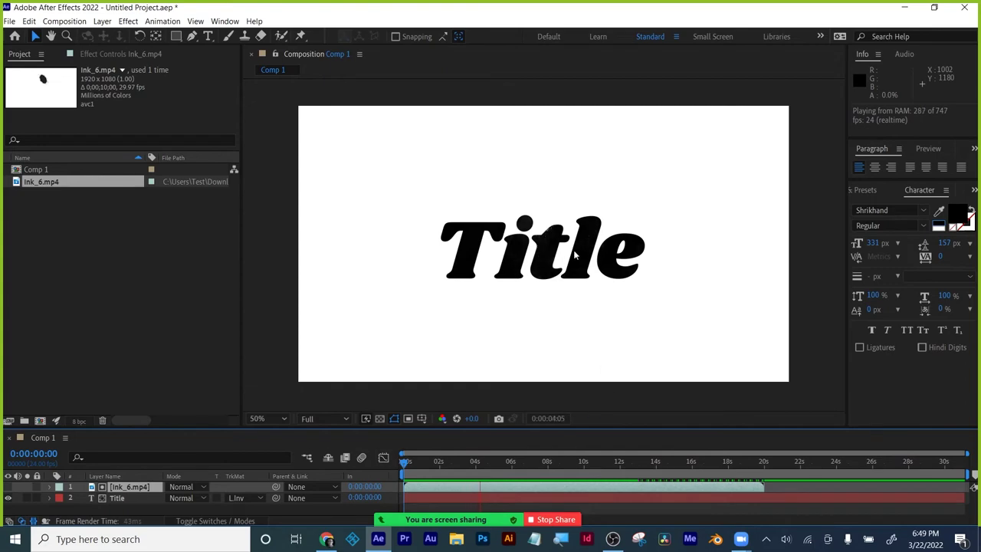
key("space")
left_click(598, 244)
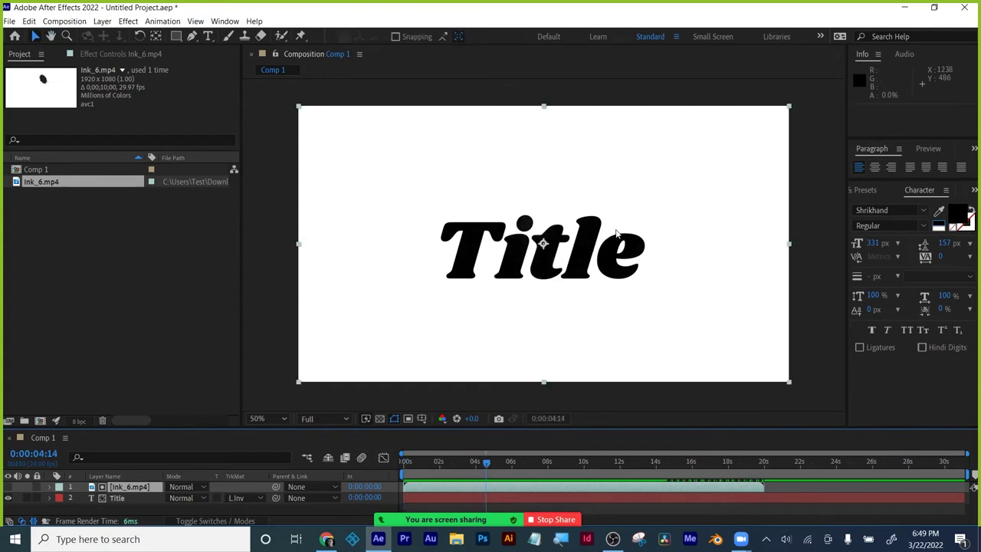
In Canvas, go up to All Slides and art files, open Leaders_and_Light_Leaks, then return to After Effects
left_click(328, 539)
scroll(613, 116, "up", 1)
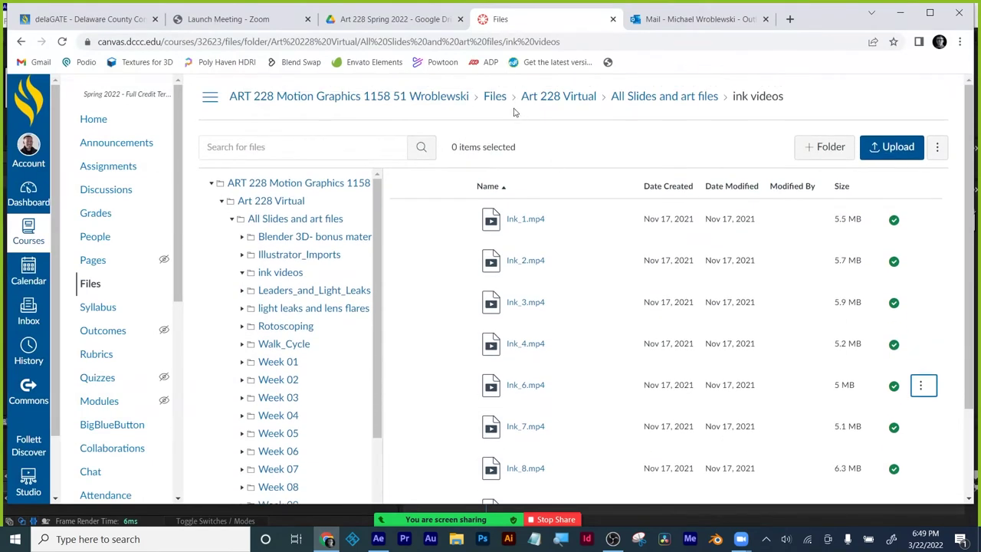
left_click(670, 100)
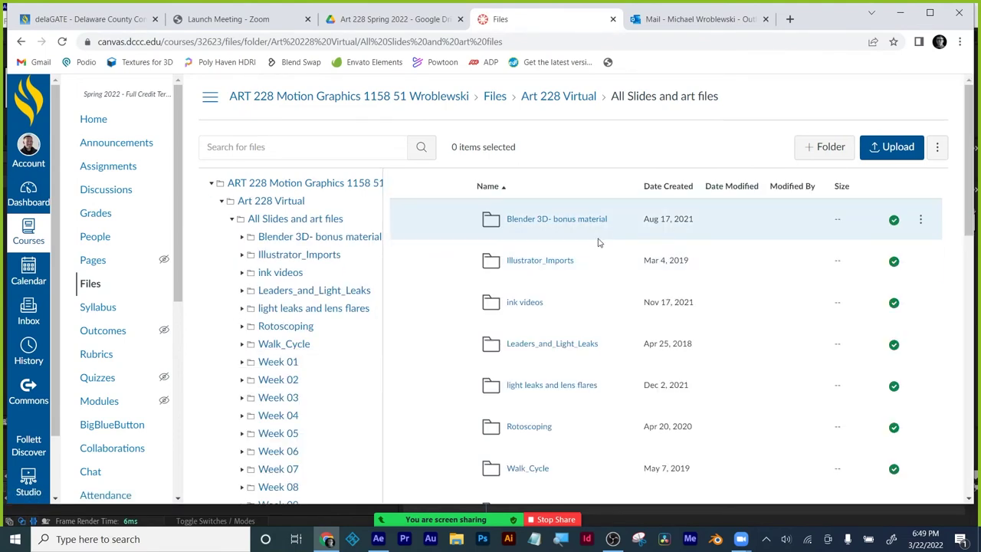
scroll(599, 244, "down", 2)
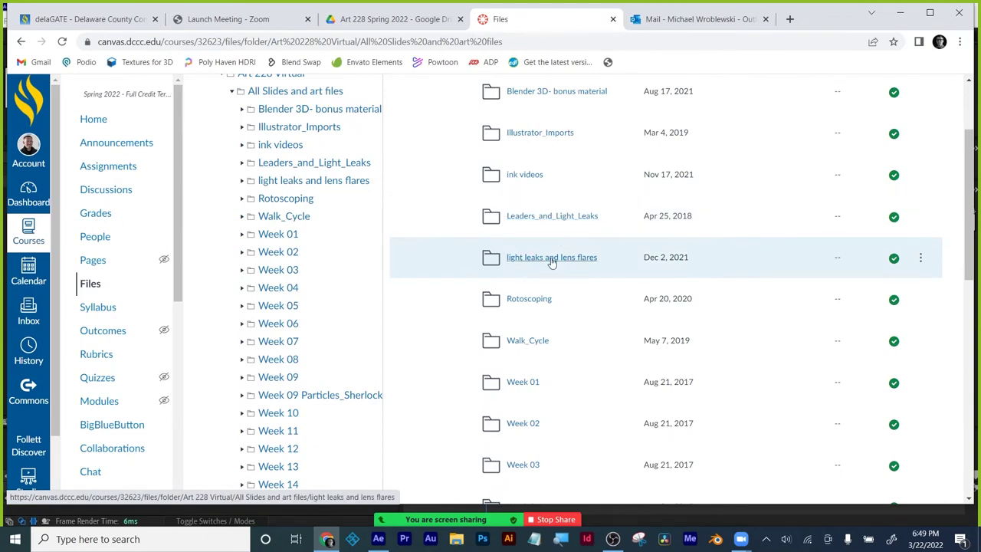
scroll(552, 263, "down", 2)
scroll(618, 244, "up", 3)
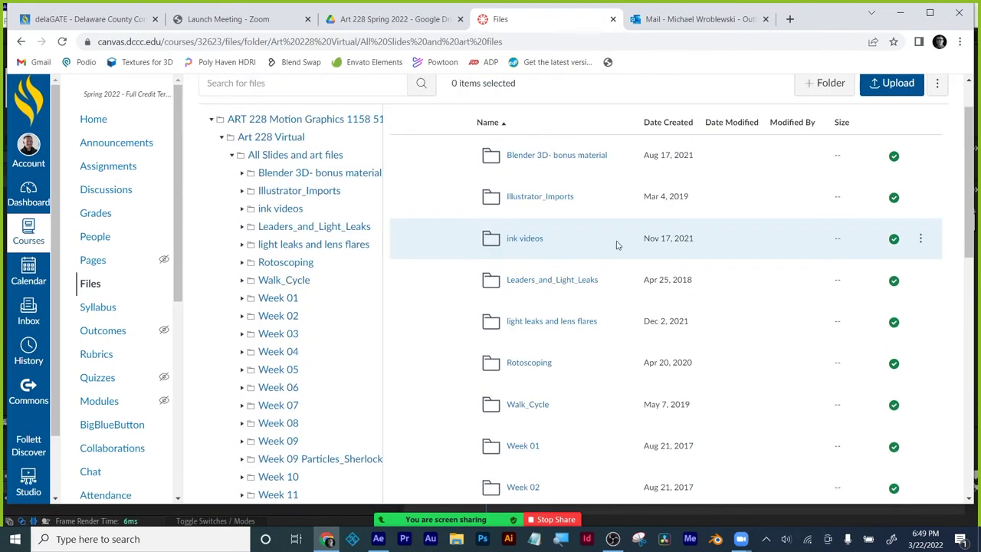
left_click(559, 285)
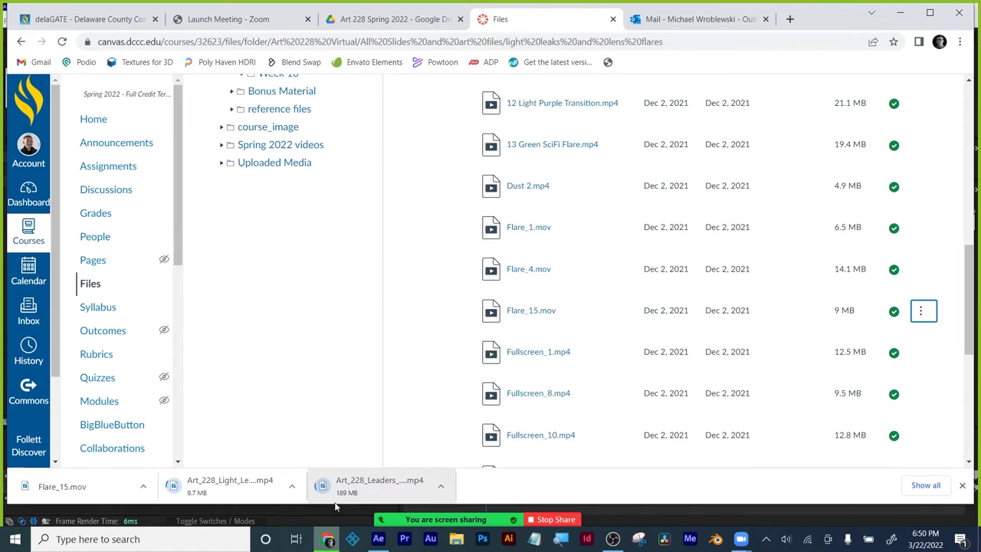
left_click(378, 539)
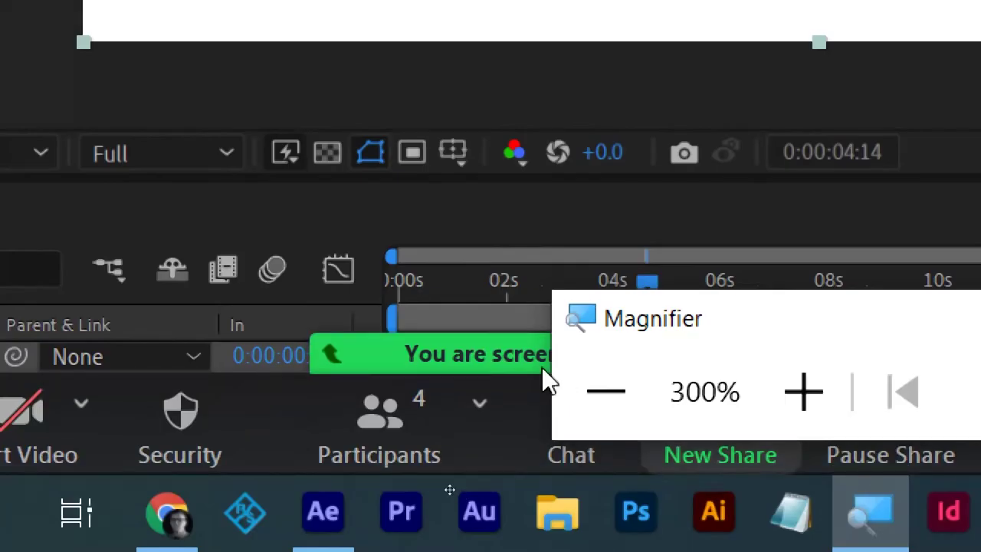
left_click(609, 429)
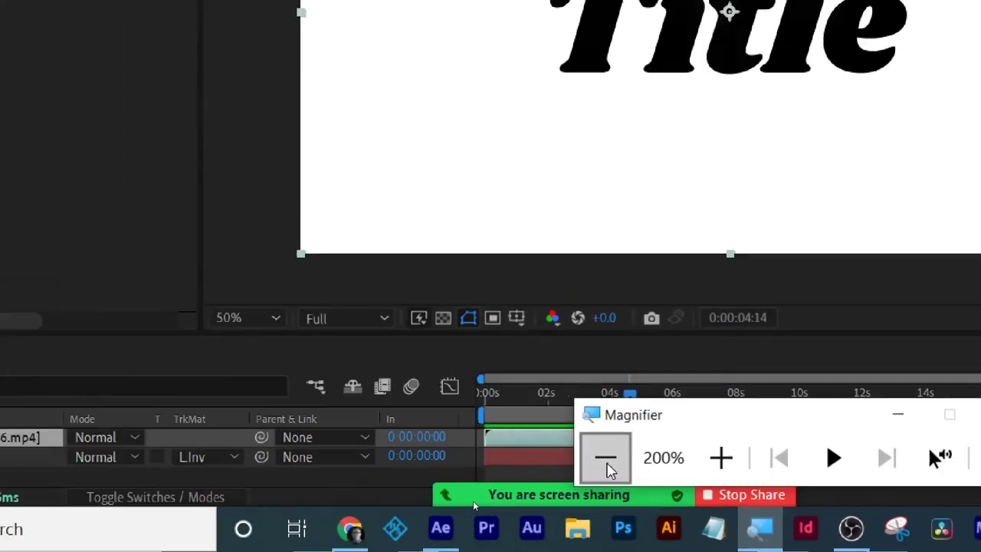
left_click(607, 460)
key("super+Escape")
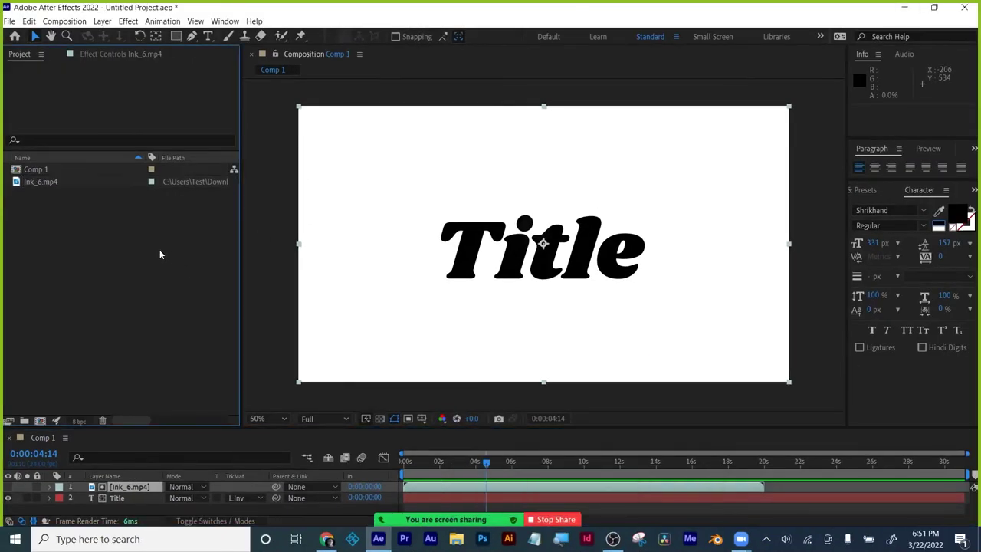
Import Flare_15, Art_228_Leaders_01 and Art_228_Light_Leaks from Downloads into the project
left_click(10, 21)
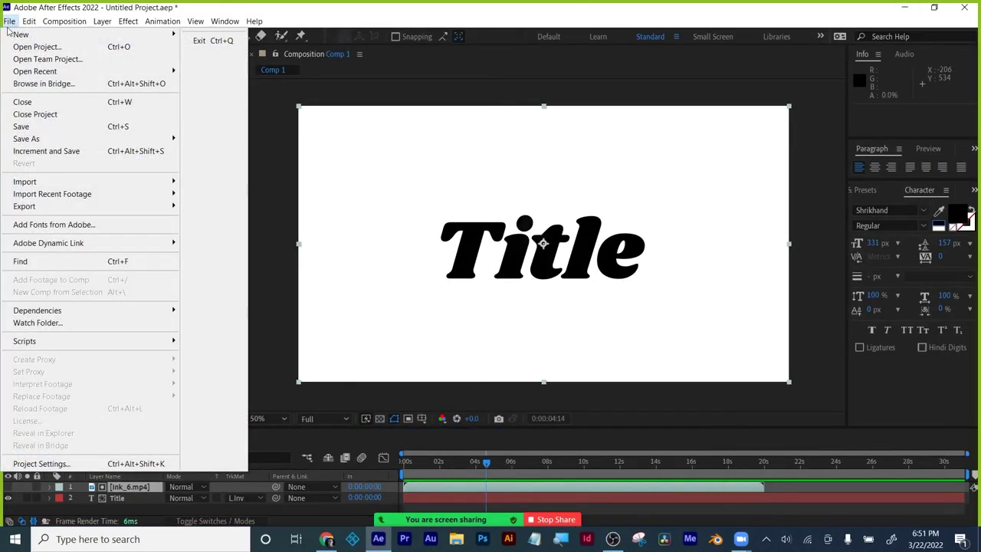
mouse_move(46, 181)
left_click(203, 181)
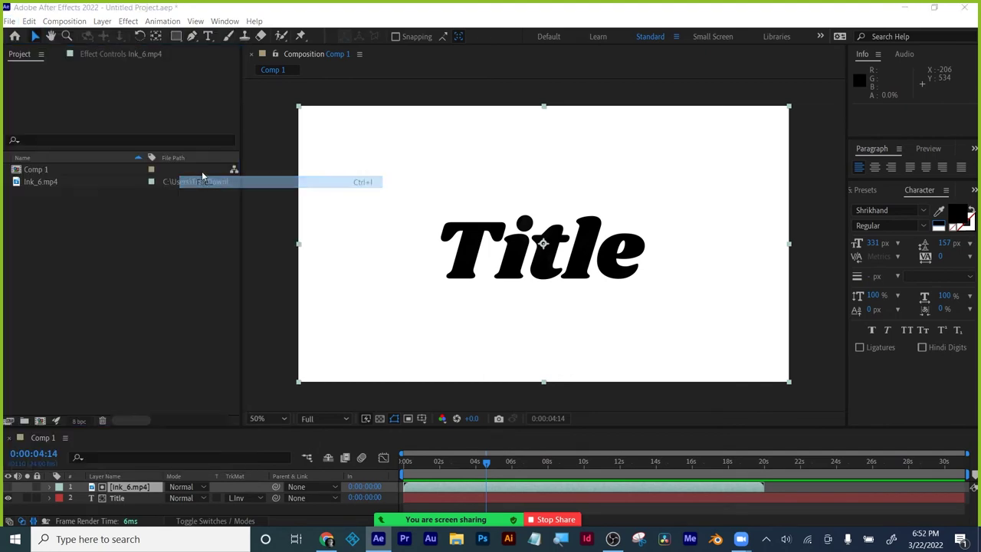
left_click(240, 166)
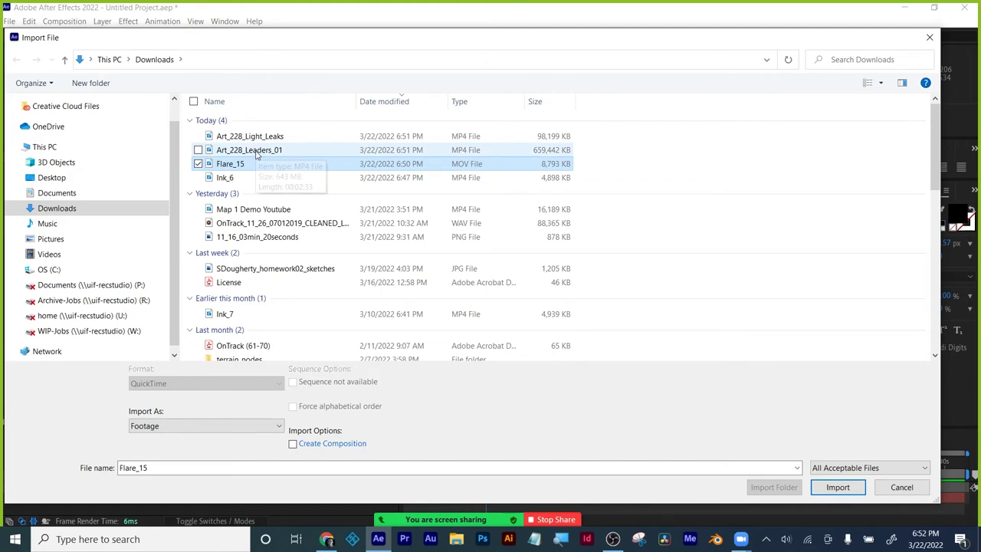
left_click(257, 150, "ctrl")
left_click(261, 138, "ctrl")
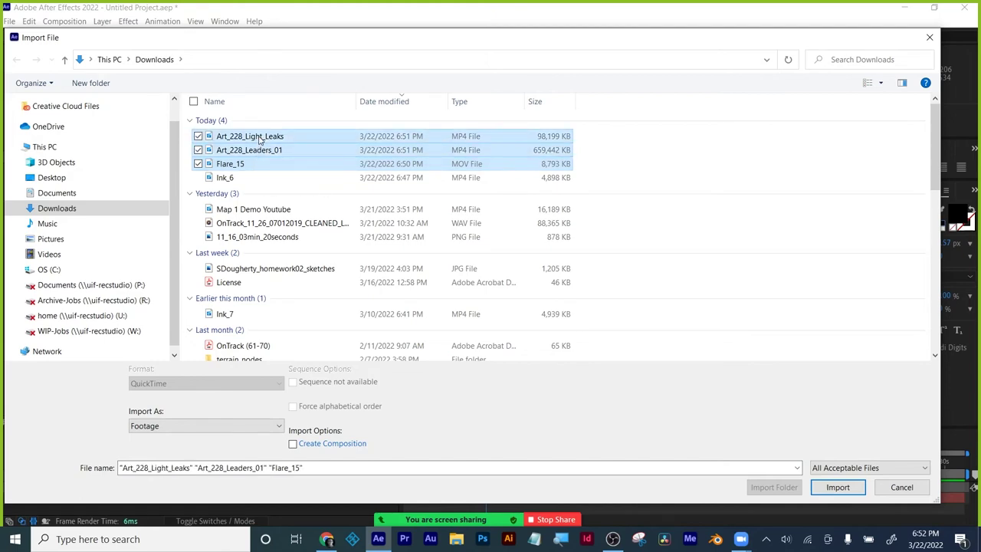
left_click(837, 486)
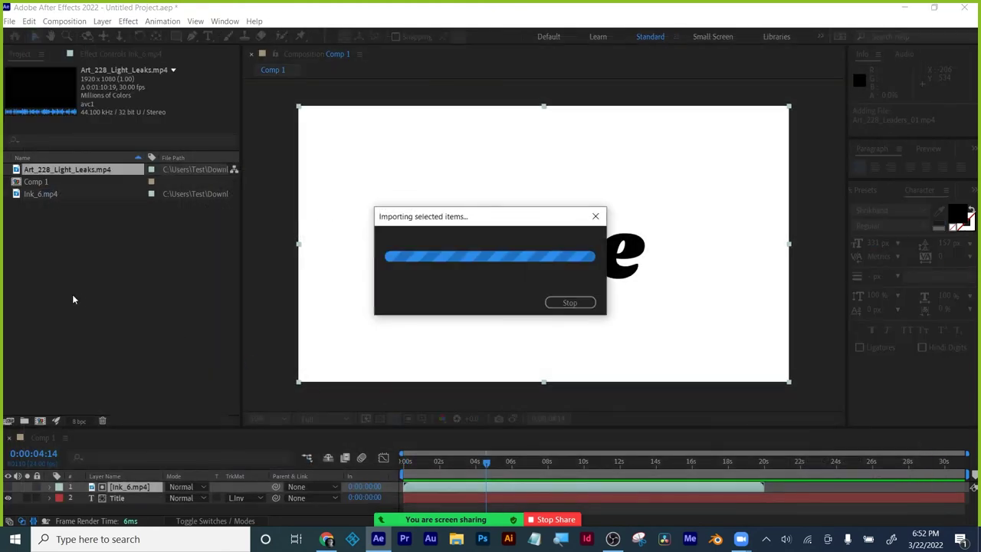
left_click(77, 266)
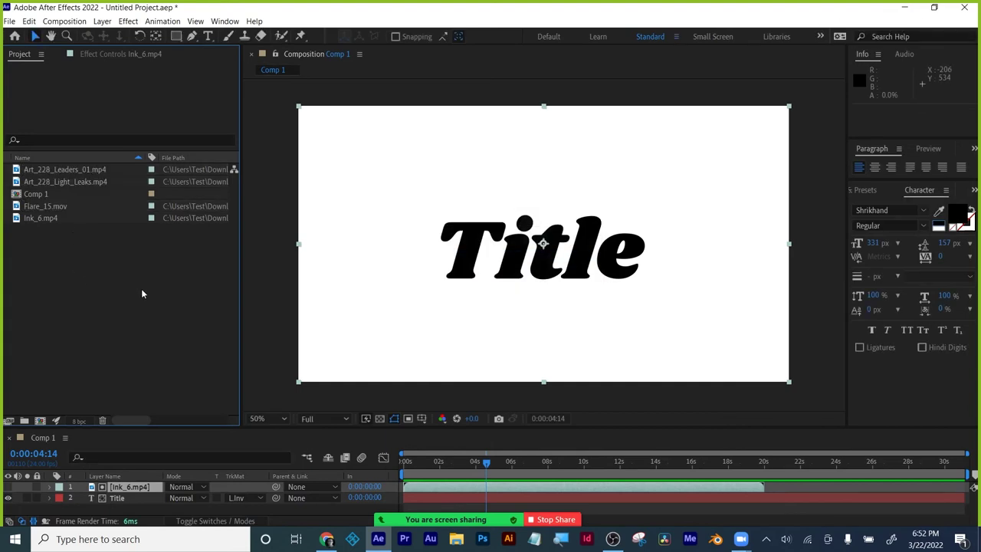
Create a new solid layer in Medium Gray-Cyan teal
left_click(116, 507)
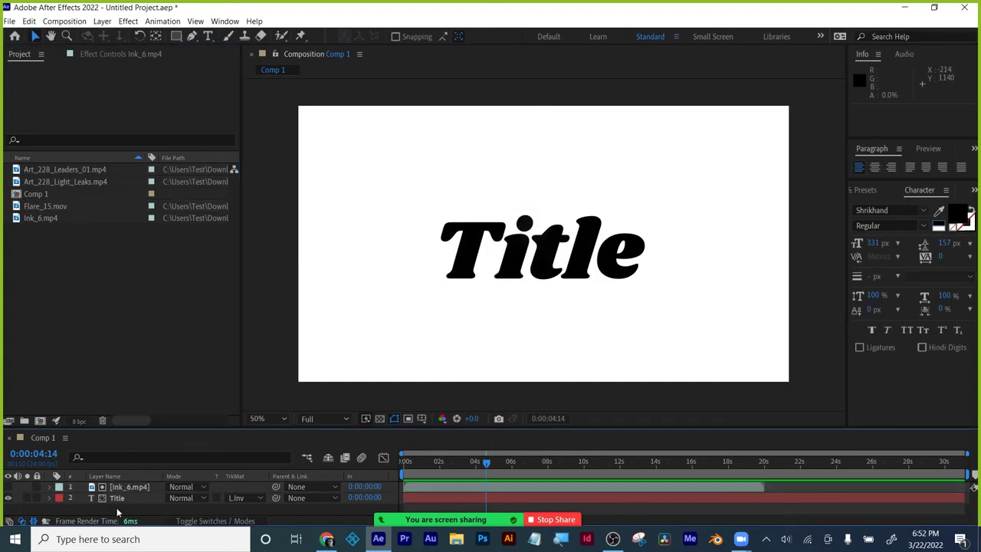
right_click(117, 507)
mouse_move(152, 380)
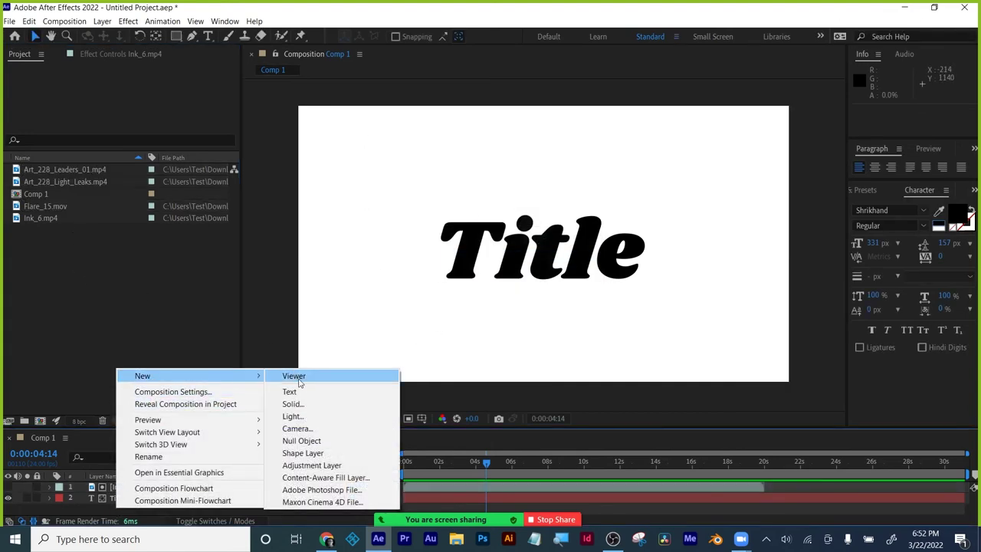
left_click(293, 403)
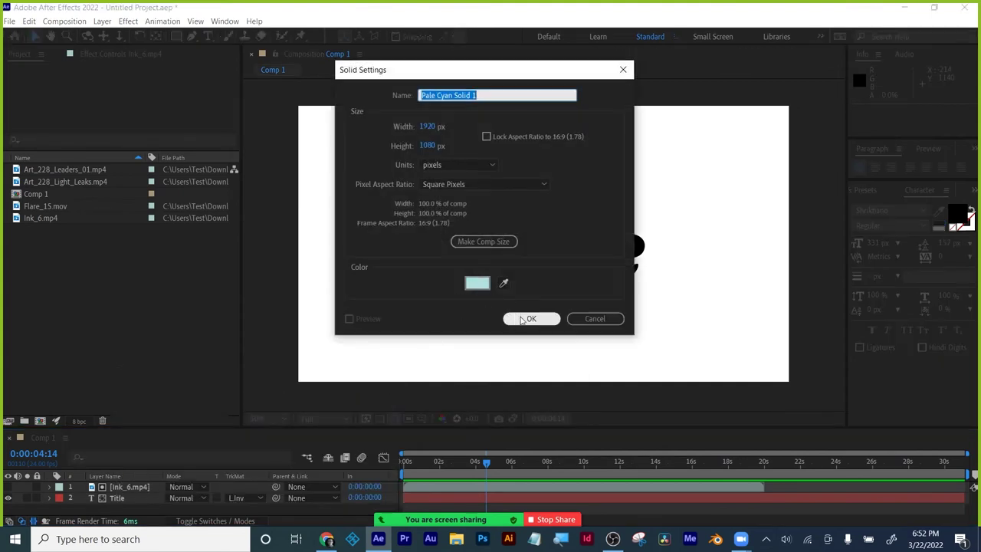
left_click(476, 283)
left_click_drag(490, 361, 528, 391)
left_click(726, 305)
left_click(532, 319)
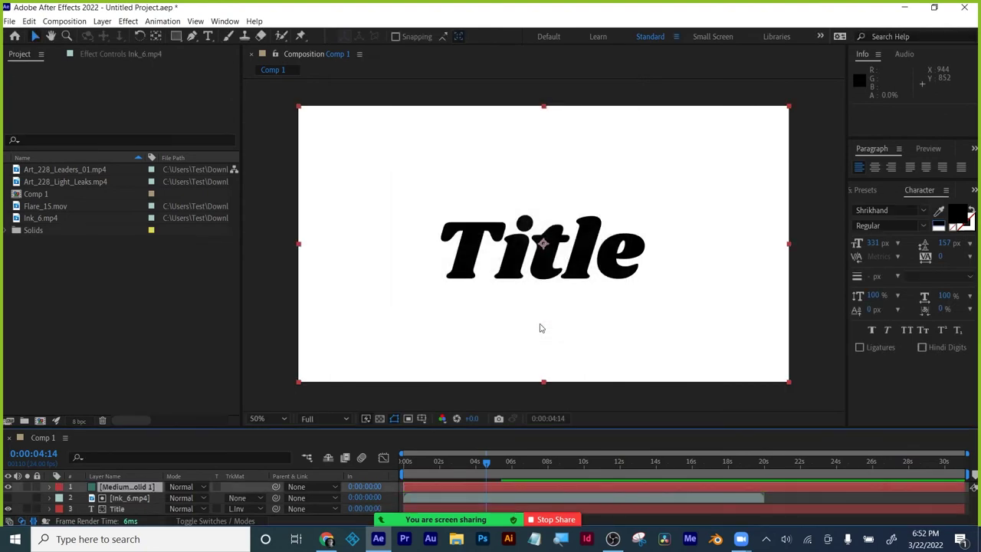
Move the teal solid below the Title layer and preview the ink reveal
left_click_drag(125, 502, 129, 517)
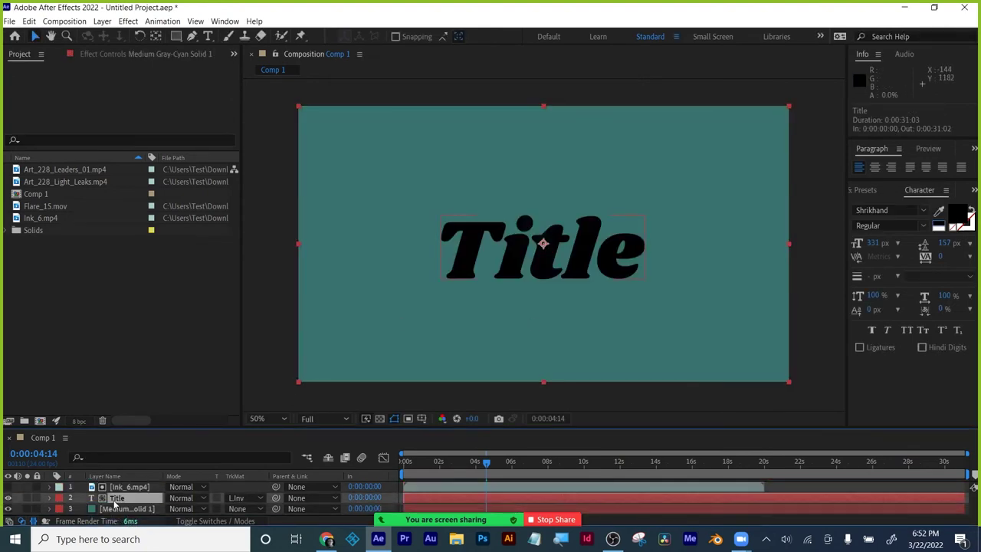
left_click(542, 248)
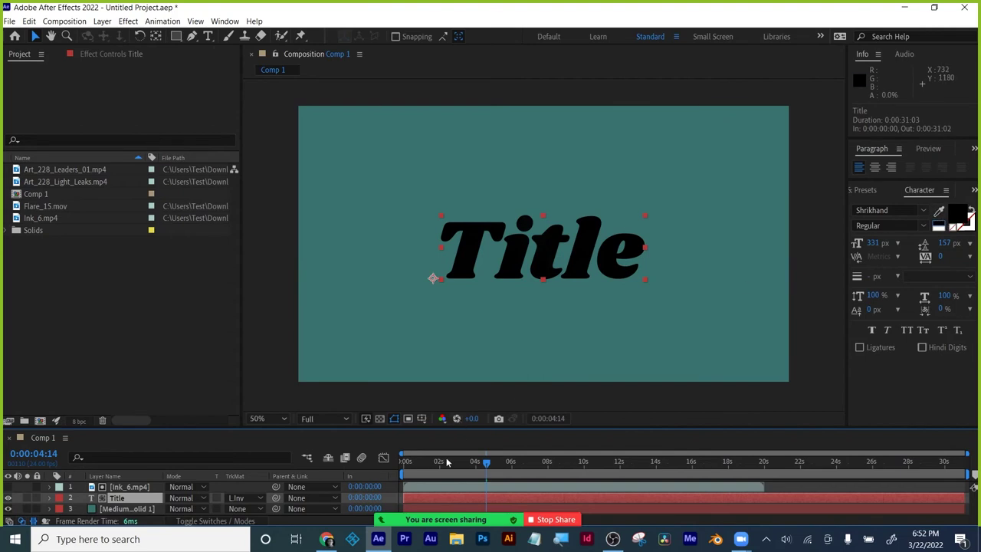
mouse_move(449, 464)
left_mouse_down()
mouse_move(407, 465)
mouse_move(482, 464)
mouse_move(423, 466)
mouse_move(443, 465)
left_mouse_up()
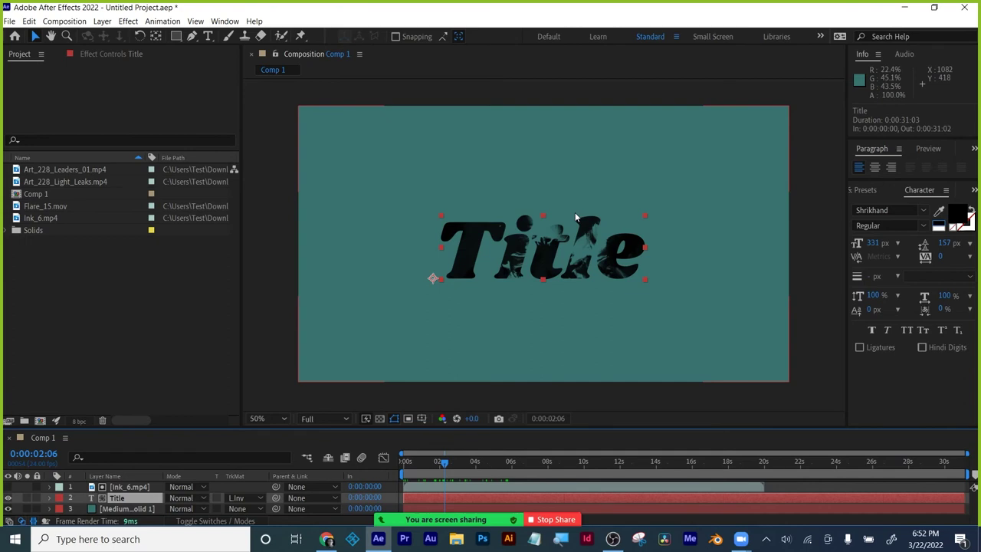
Place Art_228_Light_Leaks.mp4 as the top layer of Comp 1 and set its blend mode to Screen
left_click(118, 297)
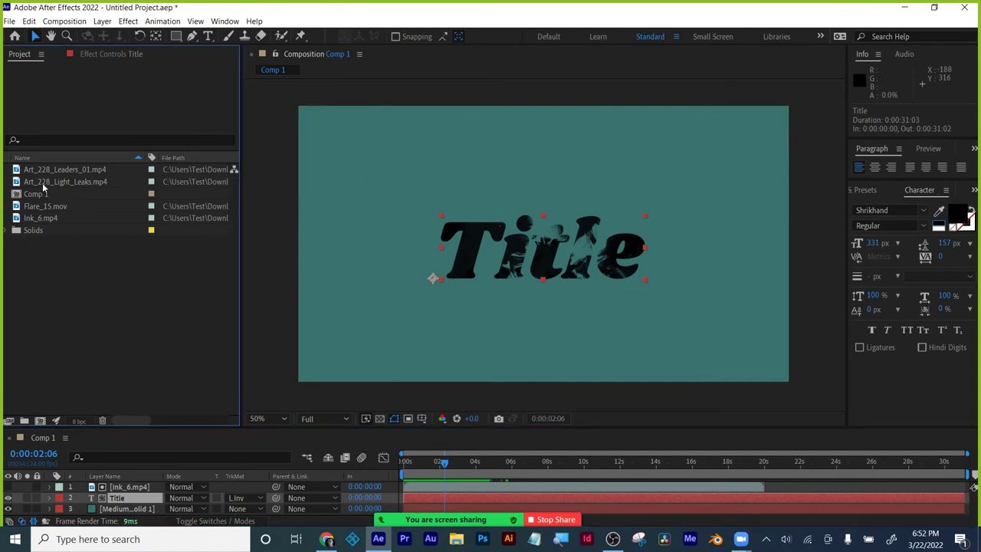
left_click_drag(46, 181, 109, 487)
left_click_drag(445, 460, 337, 465)
left_click_drag(184, 427, 184, 386)
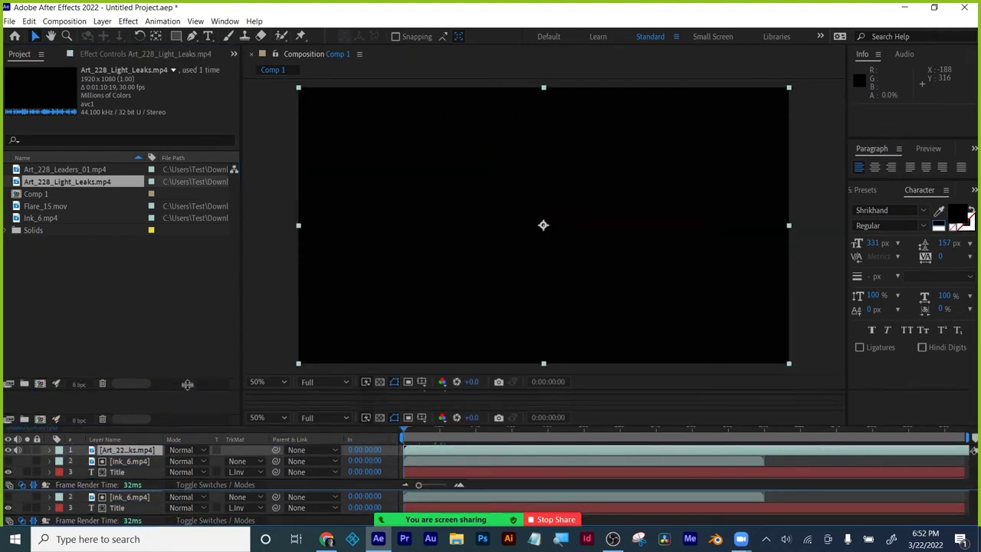
left_click(179, 448)
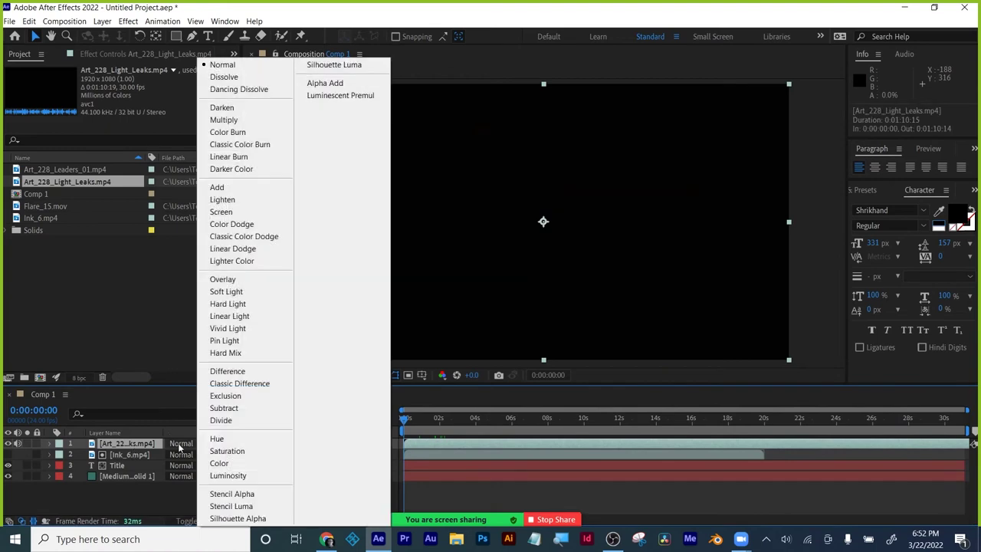
left_click(220, 212)
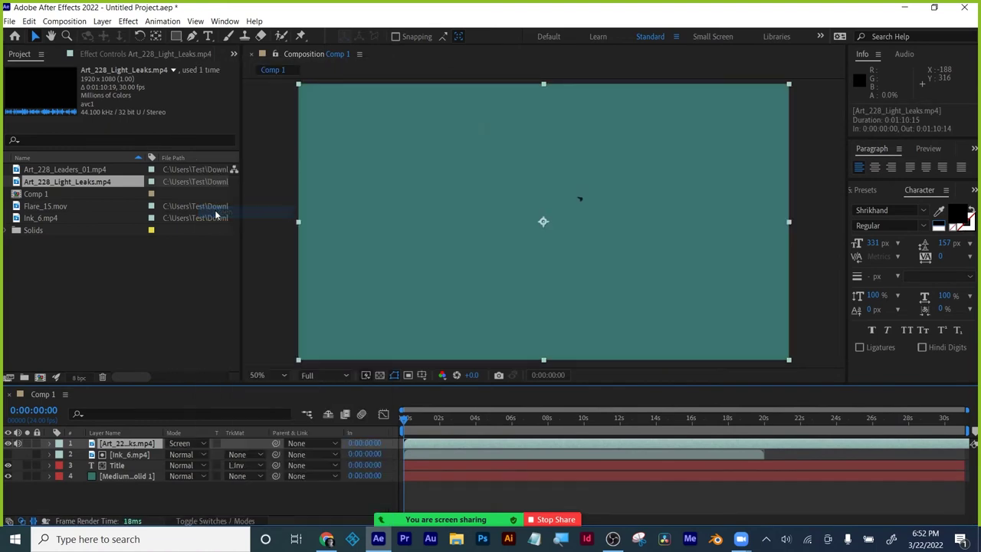
left_click_drag(420, 420, 481, 418)
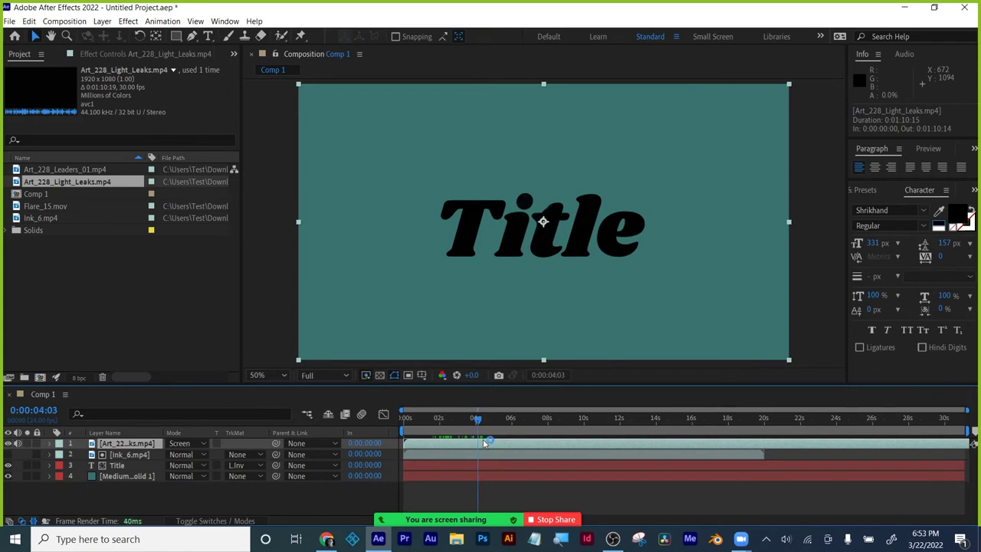
Split the light leak layer, trim its start, and delete the earlier piece
key("ctrl+shift+d")
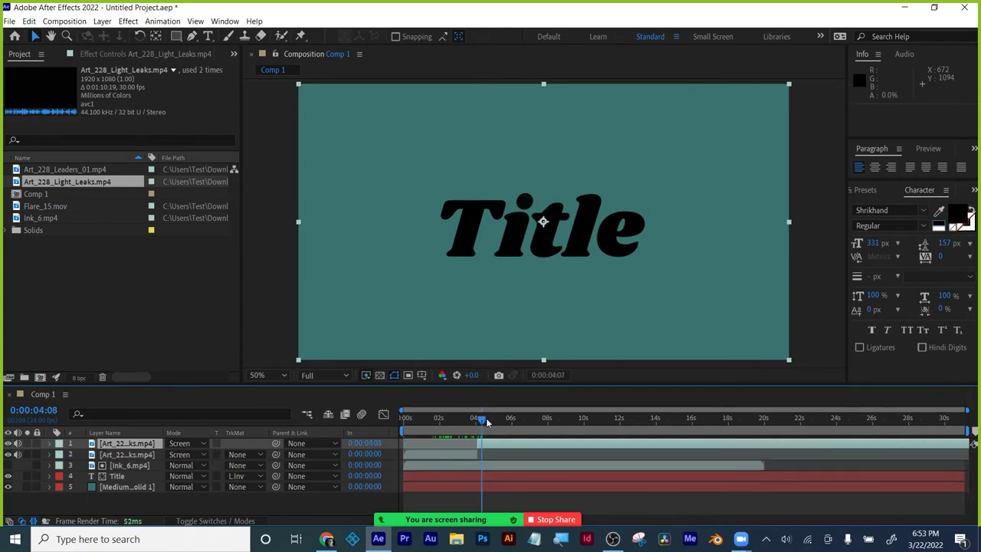
left_click_drag(491, 421, 499, 425)
key("alt+bracketleft")
left_click_drag(499, 420, 623, 424)
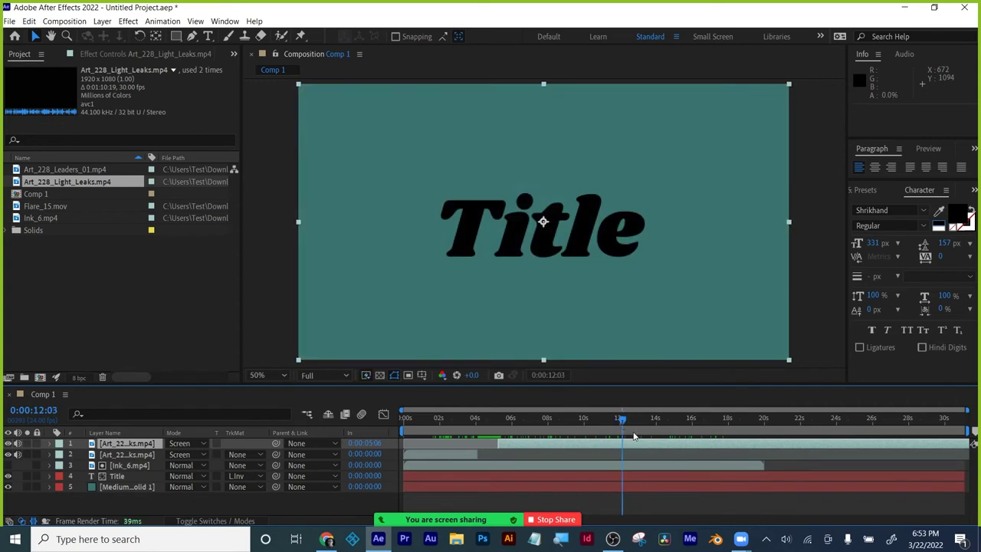
key("alt+bracketleft")
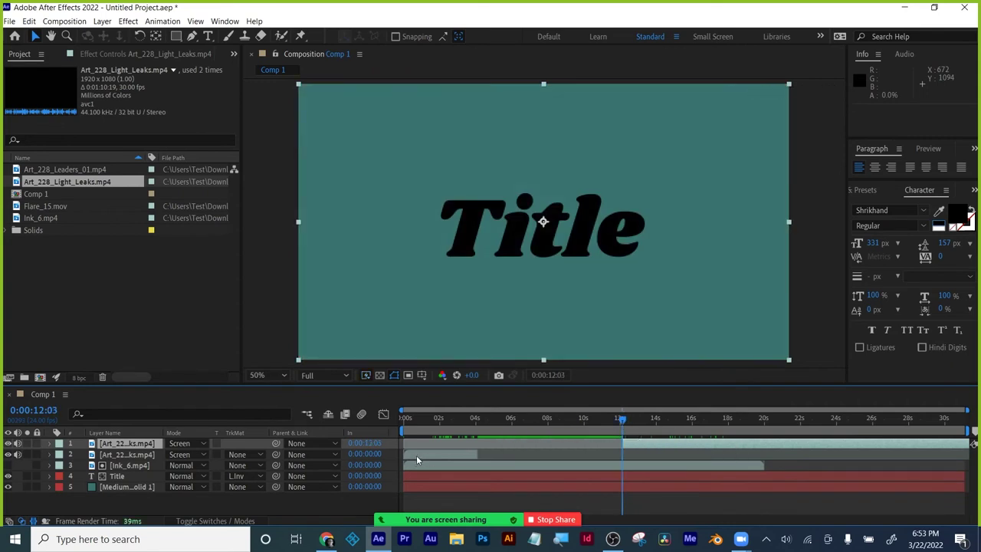
left_click(421, 455)
key("Delete")
Slide the remaining light leak so it starts at 0:00:04:14
left_click(426, 421)
mouse_move(413, 421)
left_mouse_down()
mouse_move(386, 420)
mouse_move(485, 420)
left_mouse_up()
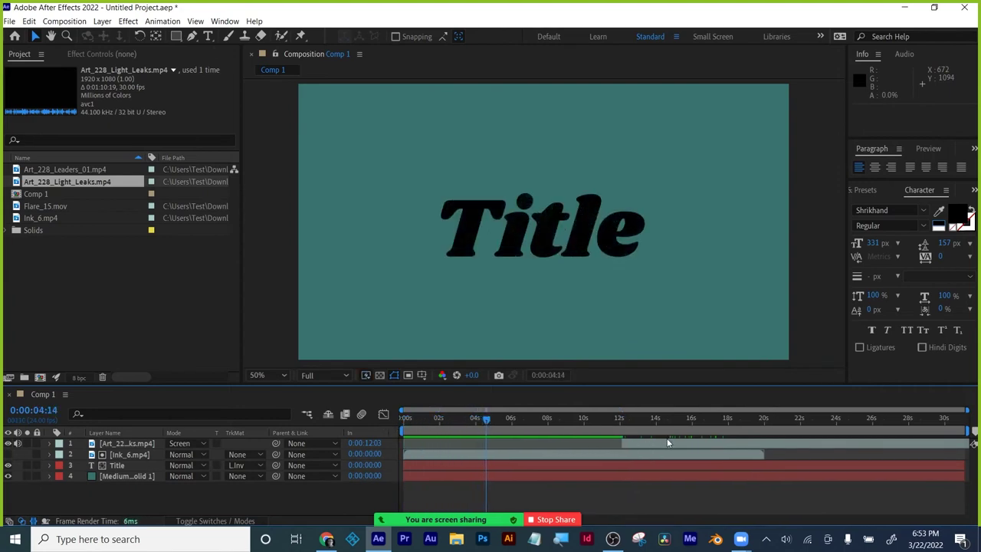
left_click_drag(664, 438, 529, 443)
left_click_drag(483, 419, 556, 426)
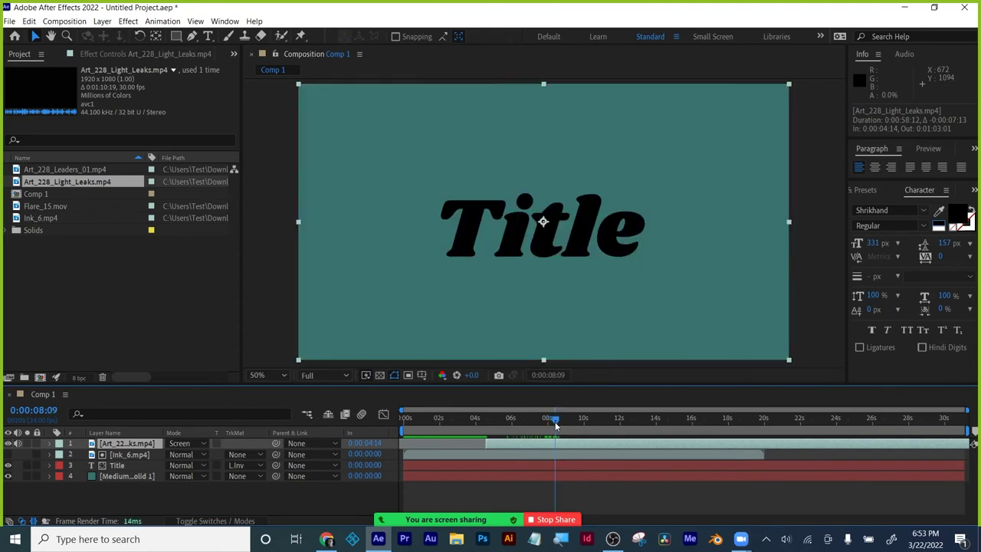
End the light leak at 0:00:08:09, add Art_228_Leaders_01.mp4 on top, and trim its end near 19 seconds
key("alt+bracketright")
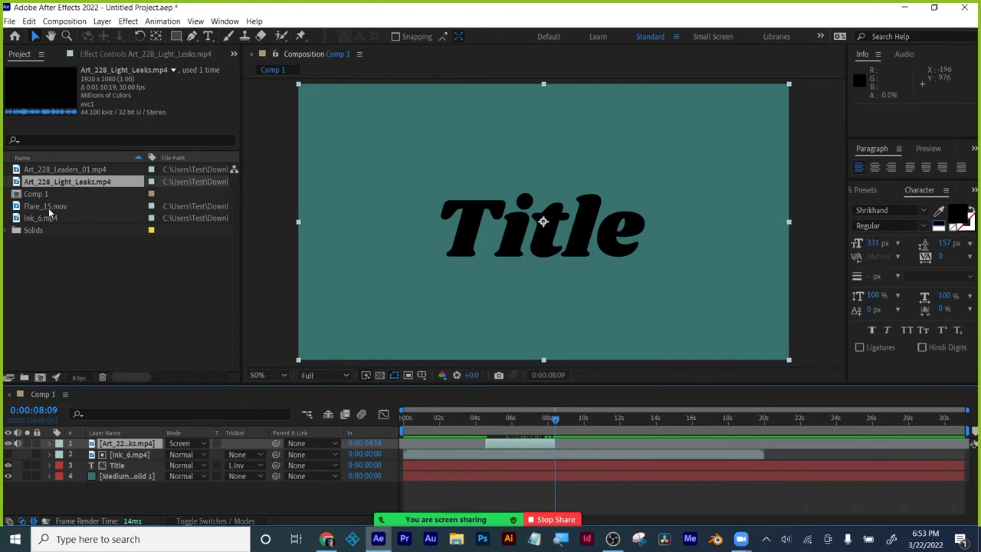
left_click_drag(69, 169, 107, 444)
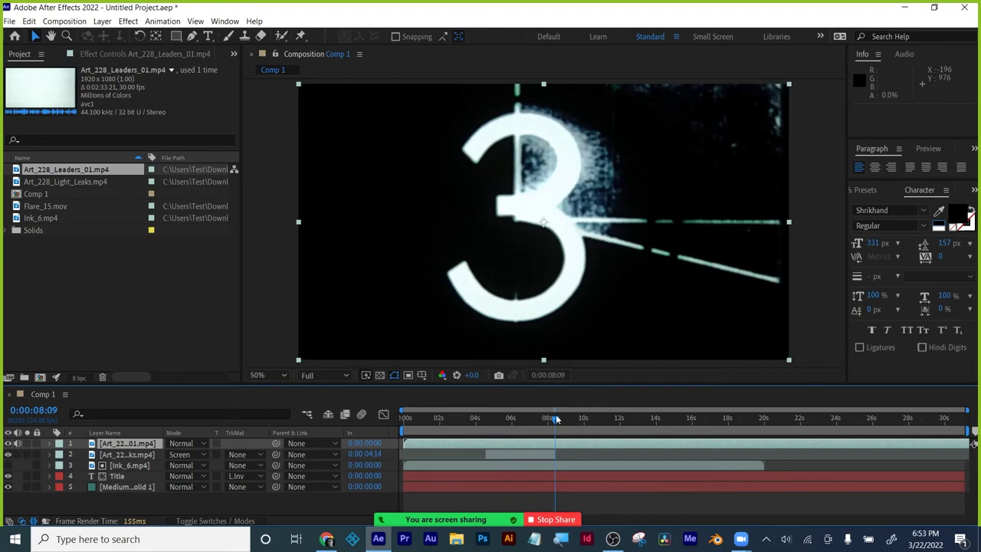
left_click_drag(556, 418, 764, 438)
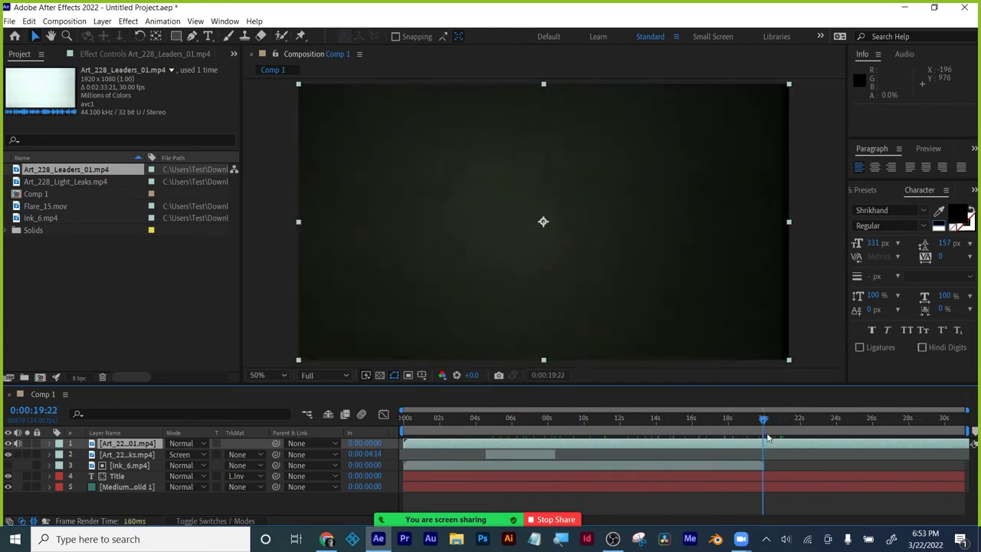
key("alt+bracketright")
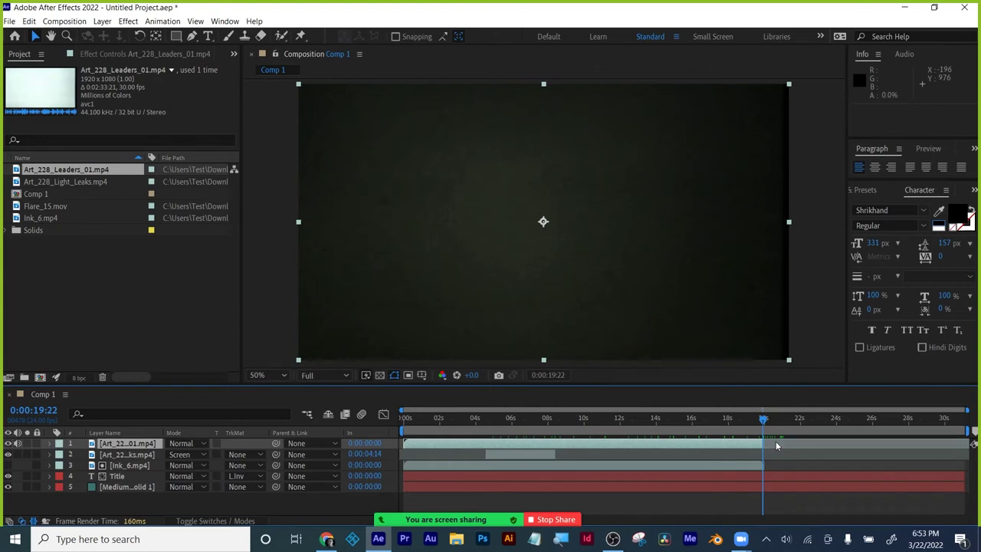
left_click_drag(764, 417, 740, 417)
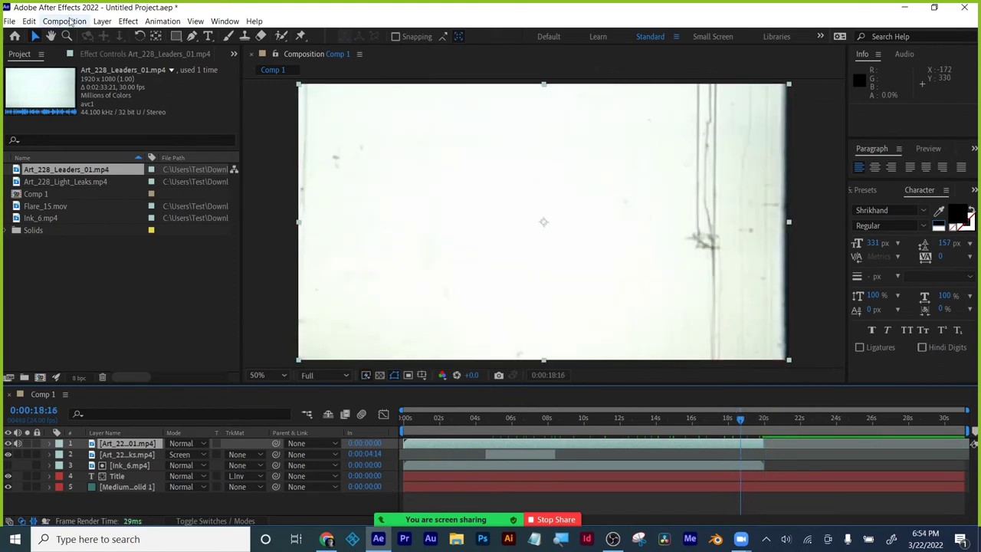
Check Comp 1 settings unchanged and push the light leak, ink, Title and teal layers later
left_click(64, 21)
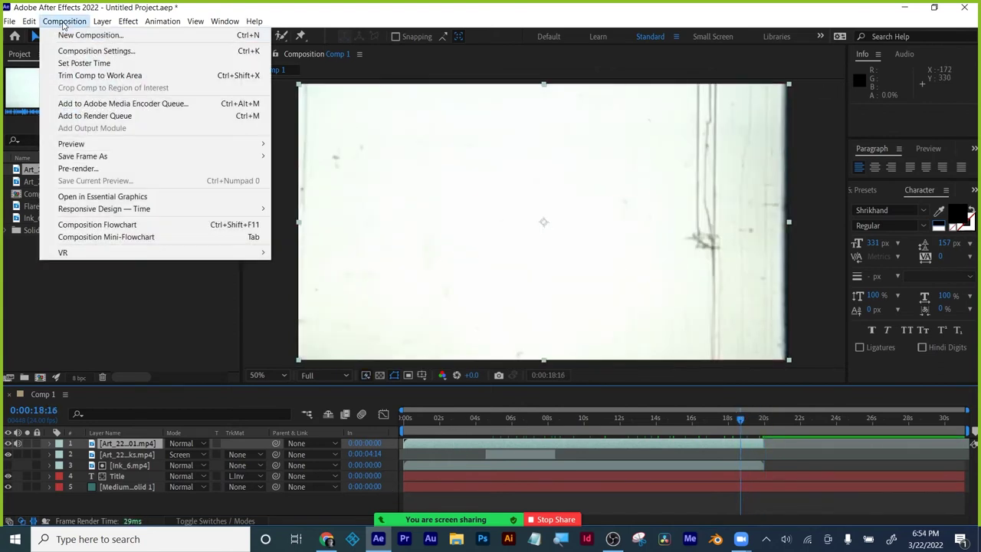
left_click(90, 51)
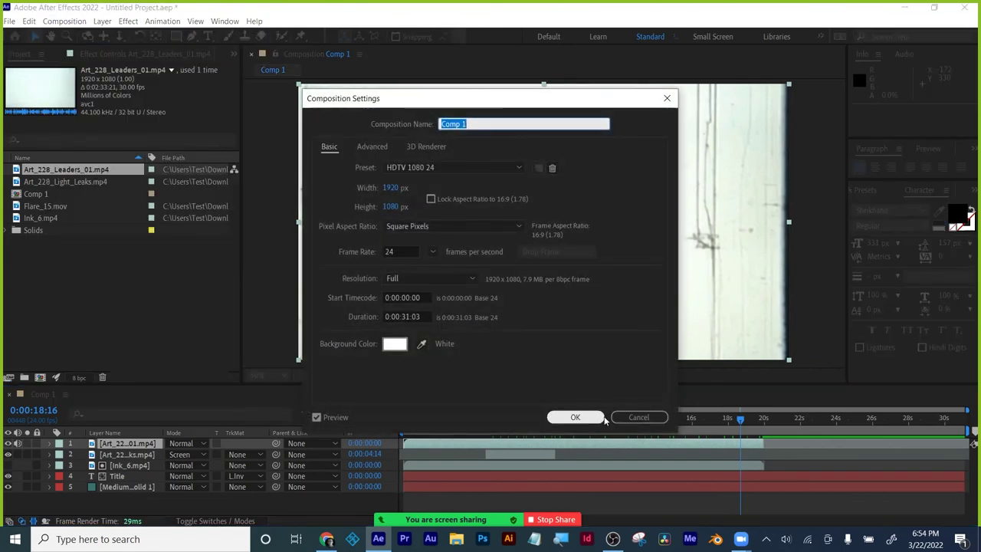
left_click(577, 417)
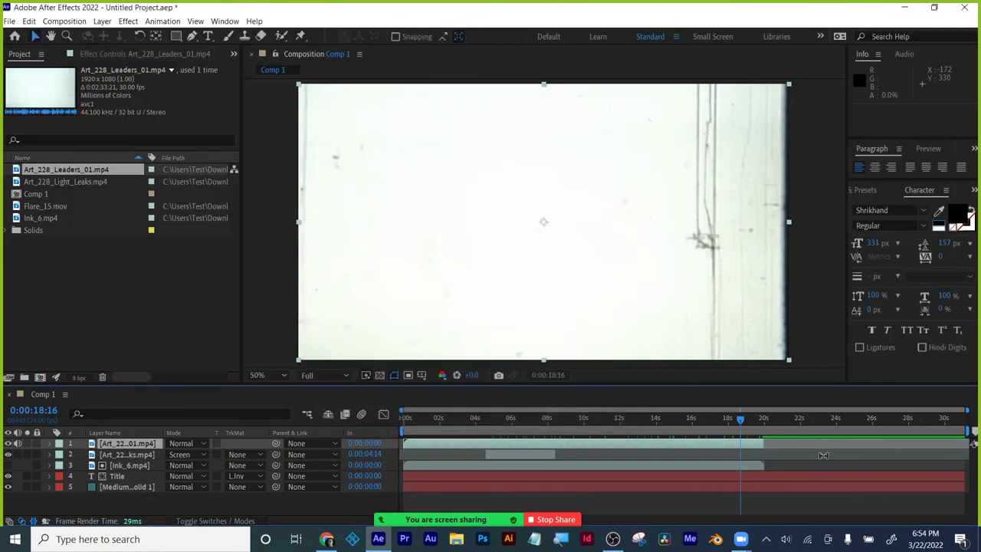
left_click(134, 455)
left_click(124, 488, "shift")
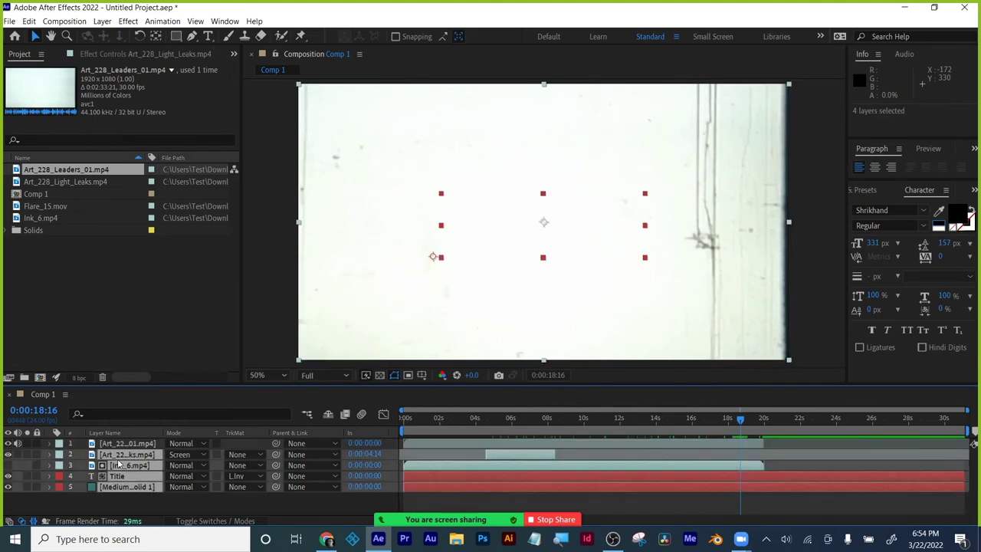
left_click_drag(460, 468, 766, 462)
left_click_drag(636, 420, 677, 423)
End the film leader at 0:00:14:23 and start the four layers at 0:00:14:16
left_click(676, 444)
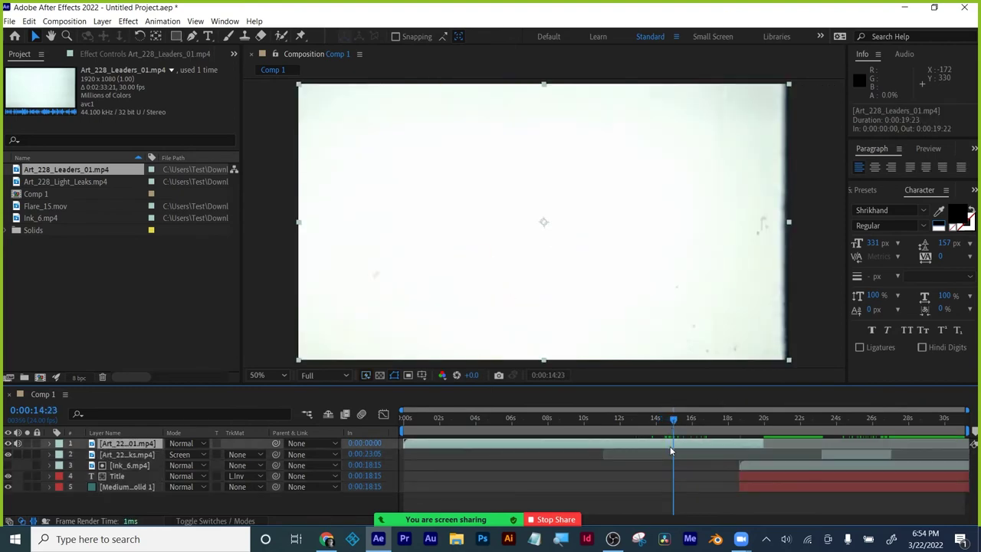
key("alt+bracketright")
left_click(840, 457)
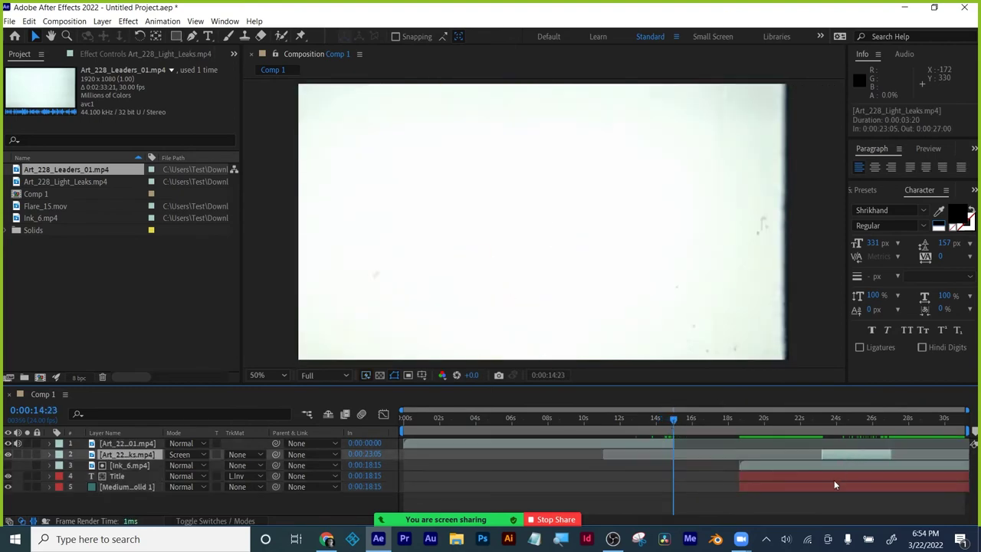
left_click(834, 484, "shift")
left_click_drag(812, 461, 787, 462)
mouse_move(648, 420)
left_mouse_down()
mouse_move(693, 421)
mouse_move(669, 420)
left_mouse_up()
Set the film leader layer's blend mode to Screen, then switch it to Multiply
left_click(640, 444)
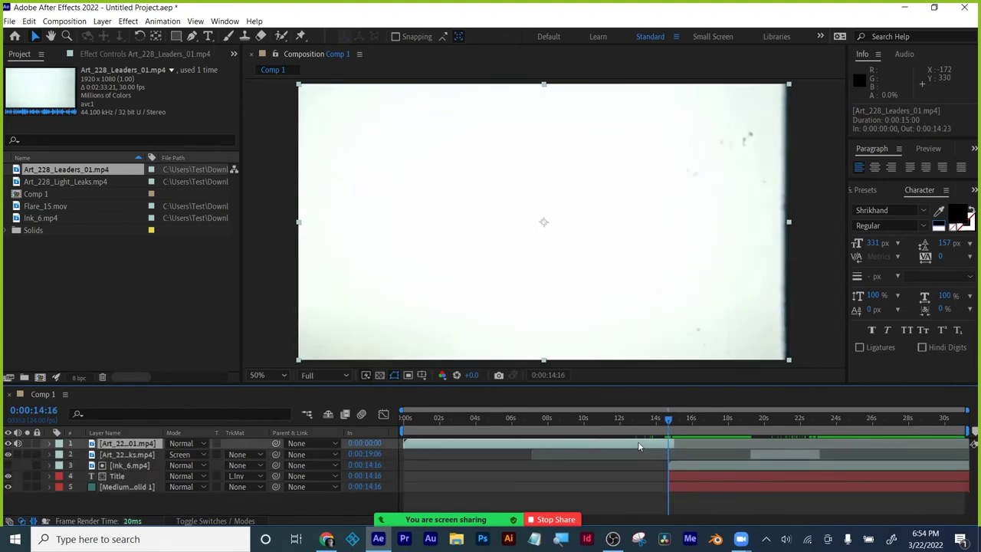
left_click(189, 445)
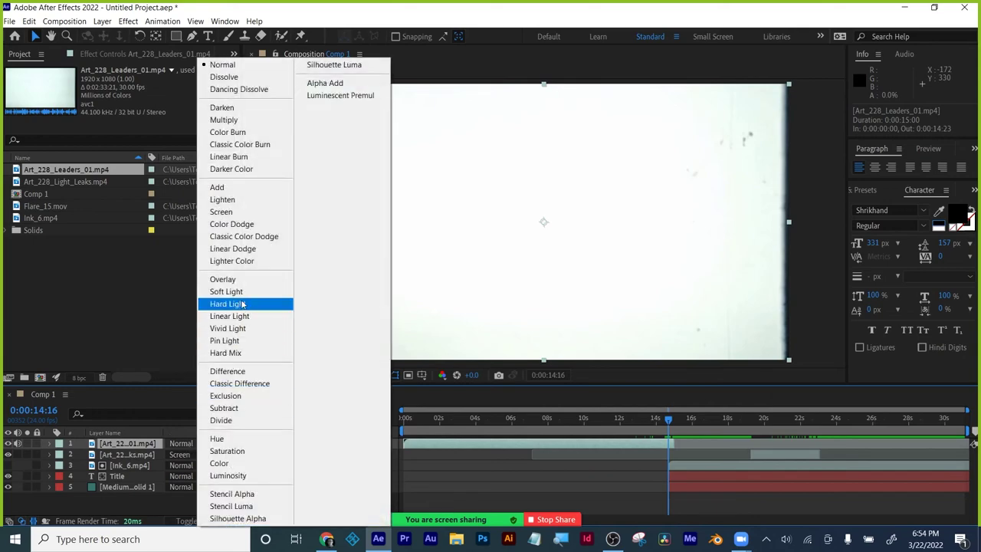
left_click(222, 212)
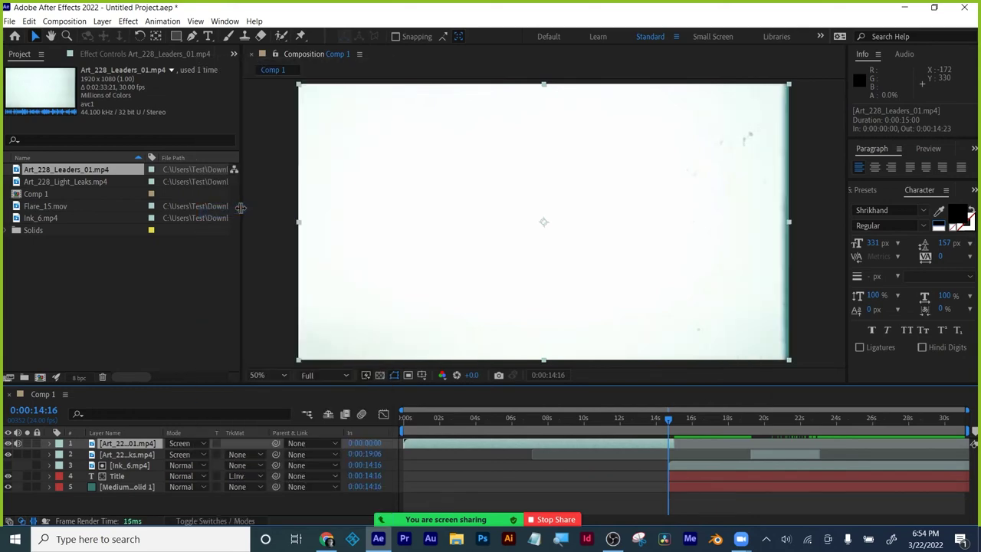
left_click(188, 443)
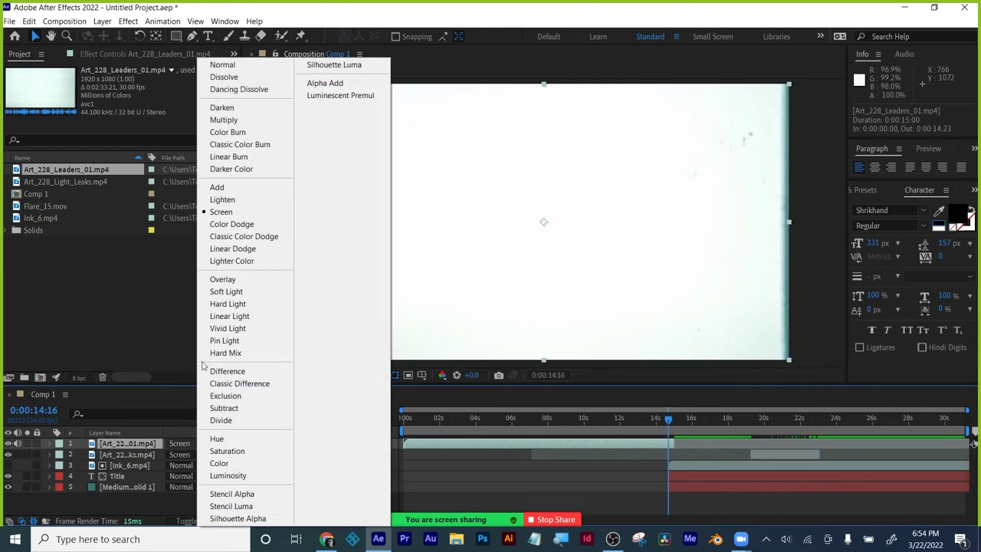
left_click(224, 120)
Extend the leader layer's out point to 0:00:19:06, cancelling the save dialog
mouse_move(668, 418)
left_mouse_down()
mouse_move(406, 414)
mouse_move(673, 419)
mouse_move(686, 439)
mouse_move(676, 421)
mouse_move(690, 421)
left_mouse_up()
key("space")
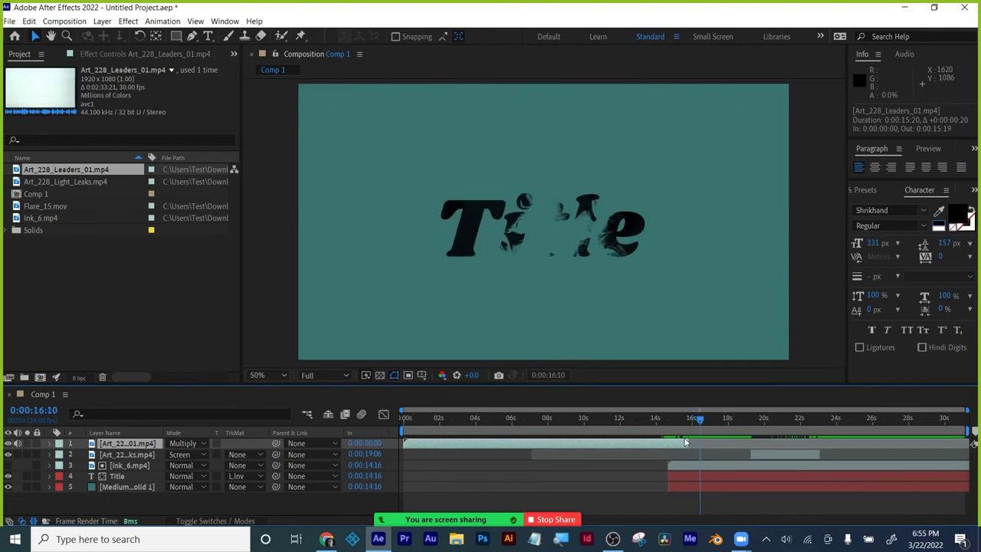
mouse_move(686, 439)
left_mouse_down()
mouse_move(731, 442)
mouse_move(707, 421)
mouse_move(734, 423)
mouse_move(746, 442)
mouse_move(752, 422)
mouse_move(828, 420)
left_mouse_up()
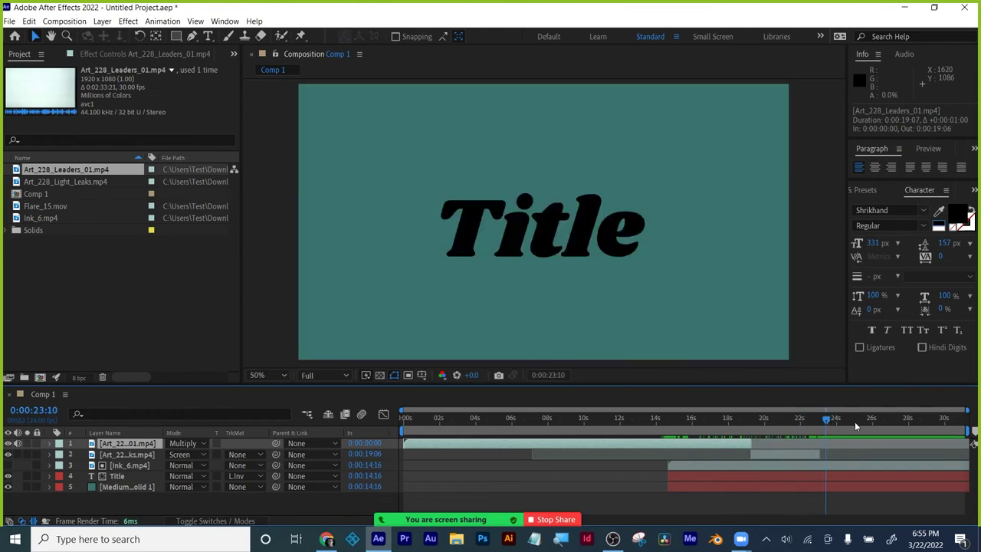
key("ctrl+s")
left_click(693, 473)
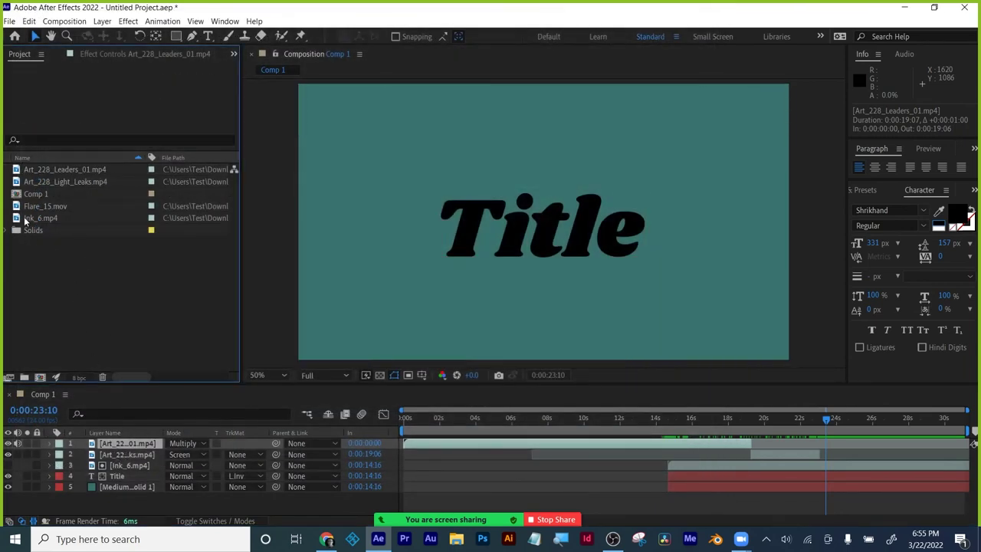
Add Flare_15.mov as the top layer starting at 0:00:23:05, blended in Screen mode
left_click_drag(38, 206, 89, 445)
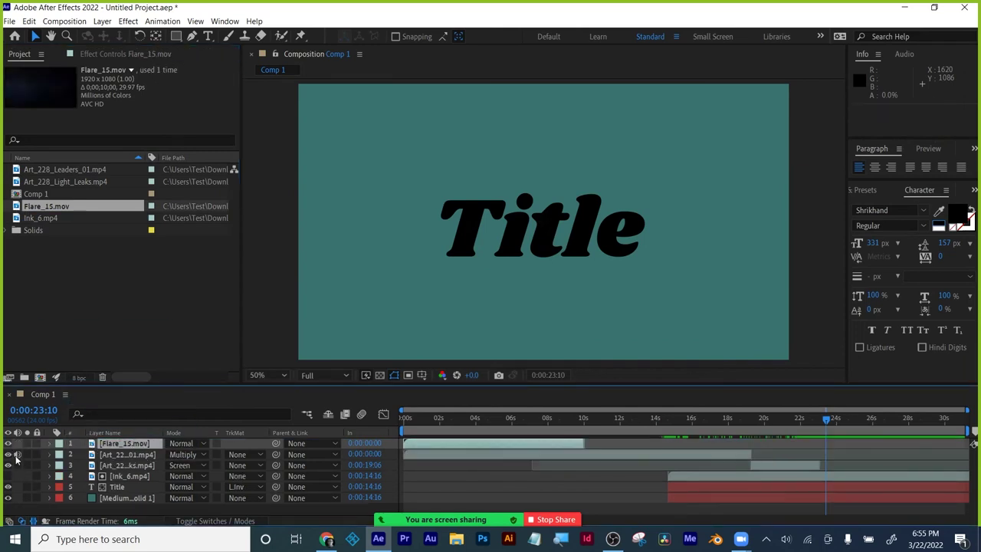
left_click_drag(431, 443, 852, 443)
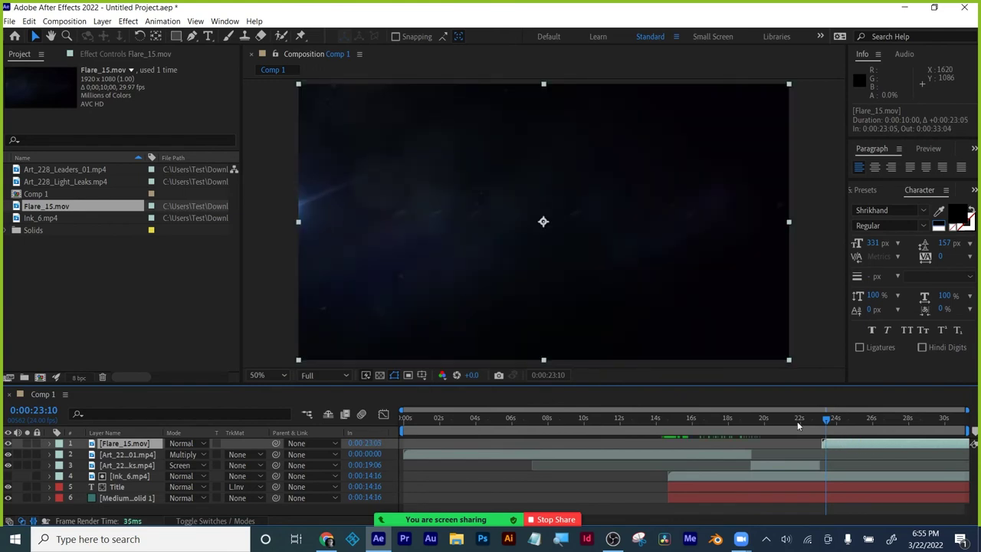
left_click_drag(798, 424, 860, 422)
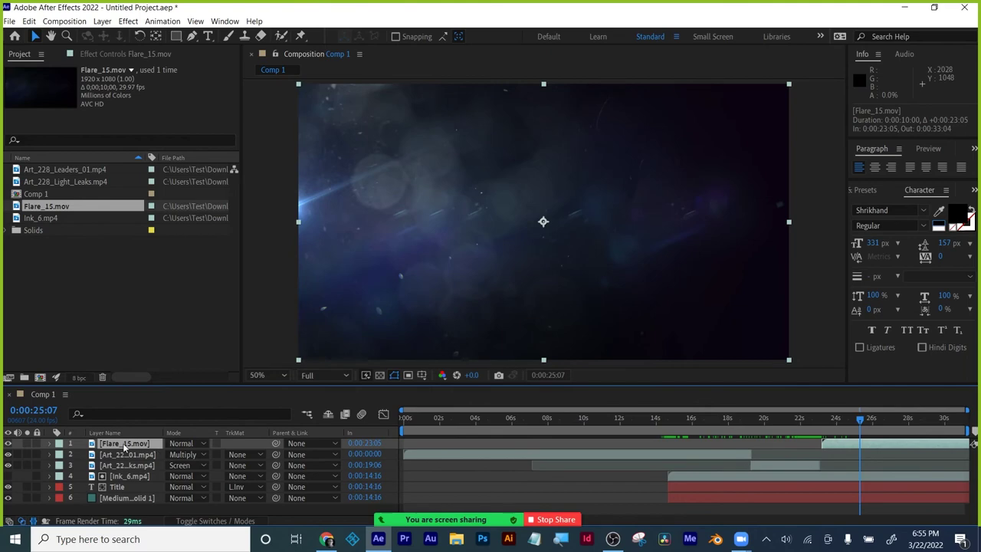
left_click(181, 444)
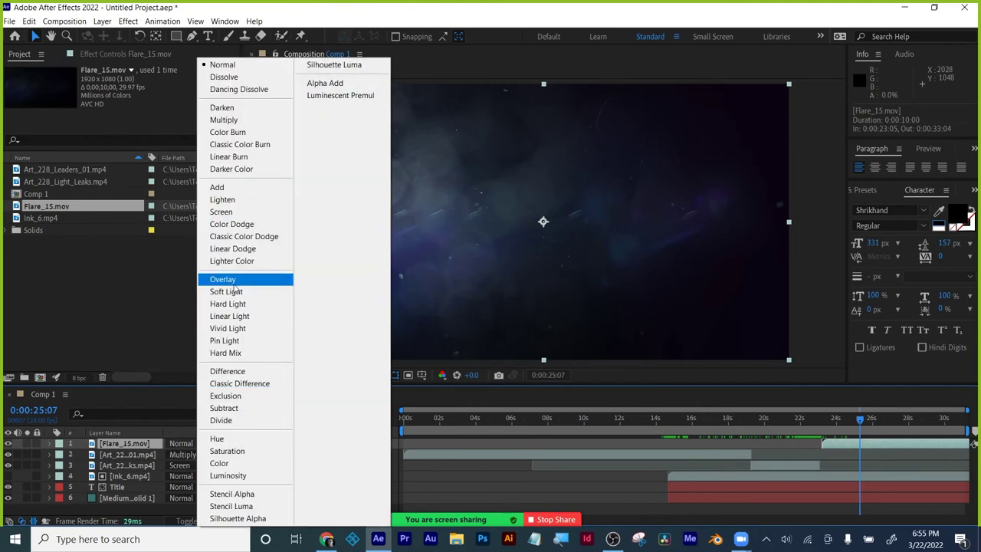
left_click(222, 212)
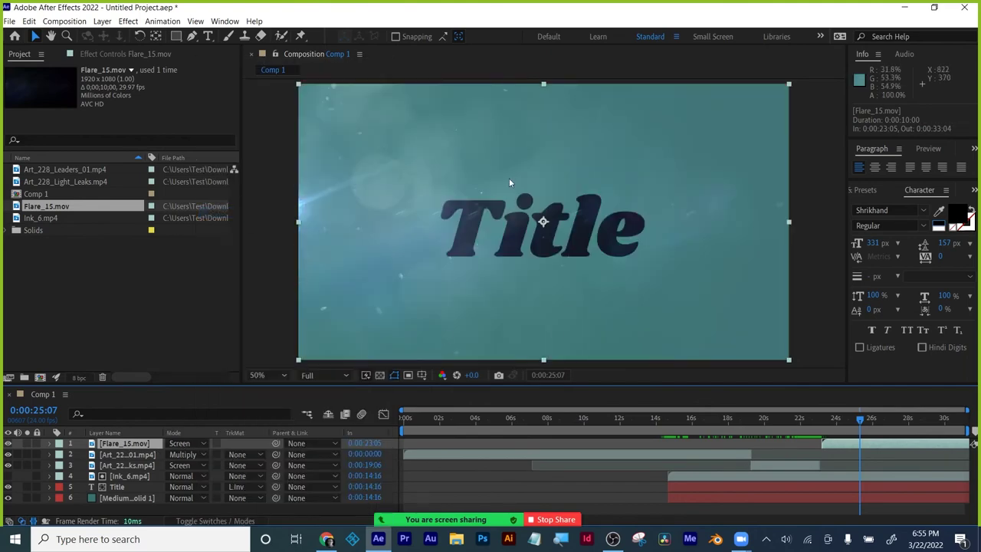
left_click_drag(812, 421, 965, 424)
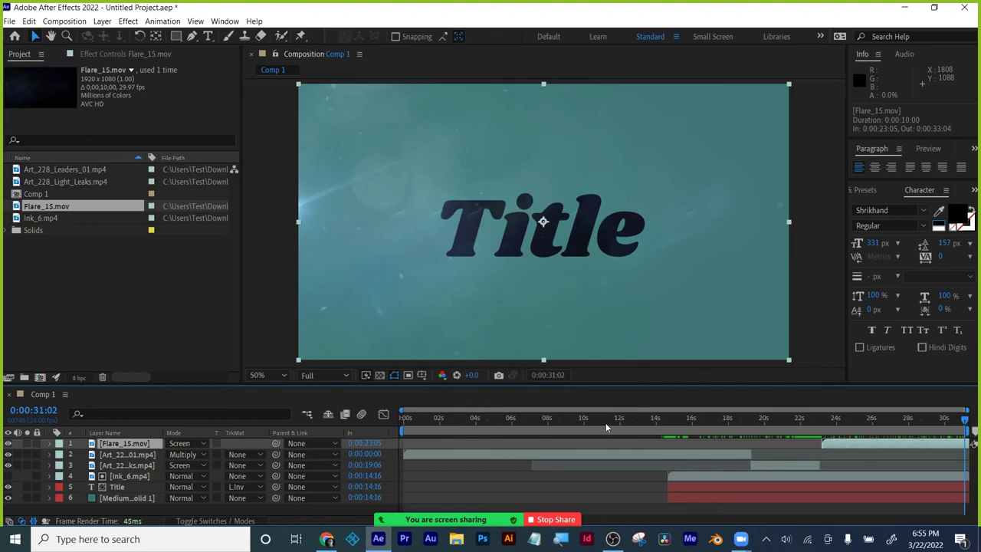
Preview the whole comp from 0:00:00:00, then bring up the Canvas files page
left_click_drag(604, 427, 368, 414)
key("space")
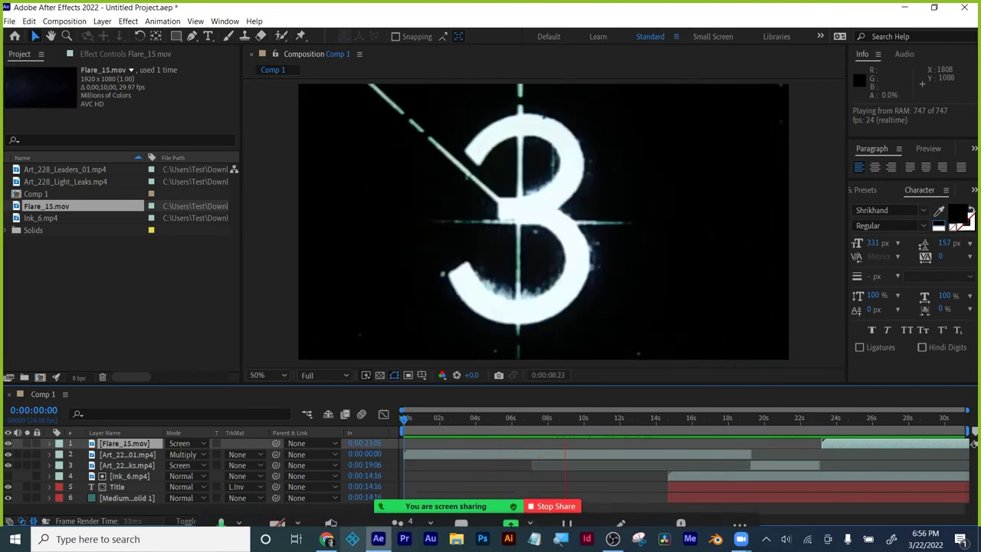
left_click(328, 540)
Browse the All Slides and art files folder in Canvas, then minimize the browser
scroll(558, 261, "up", 10)
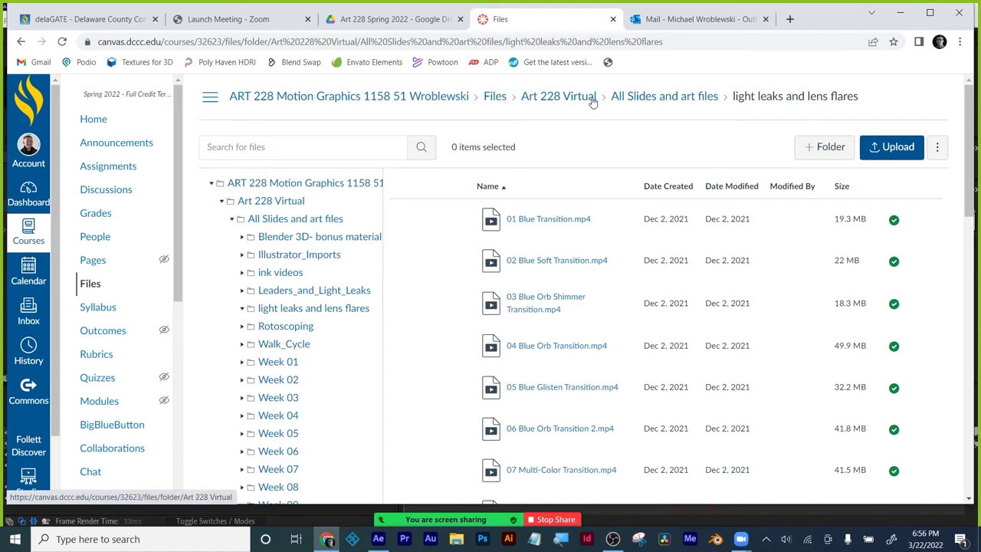
left_click(640, 100)
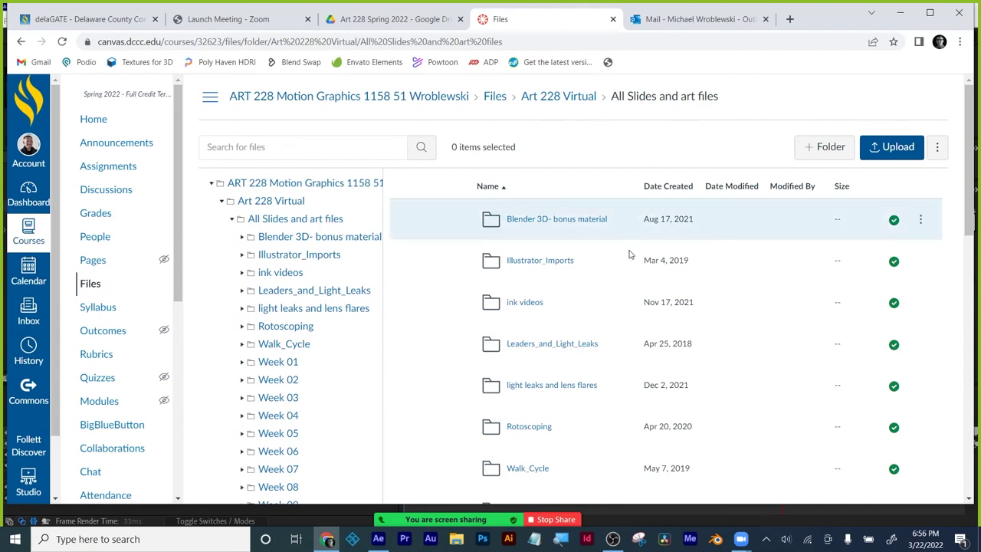
scroll(569, 286, "down", 1)
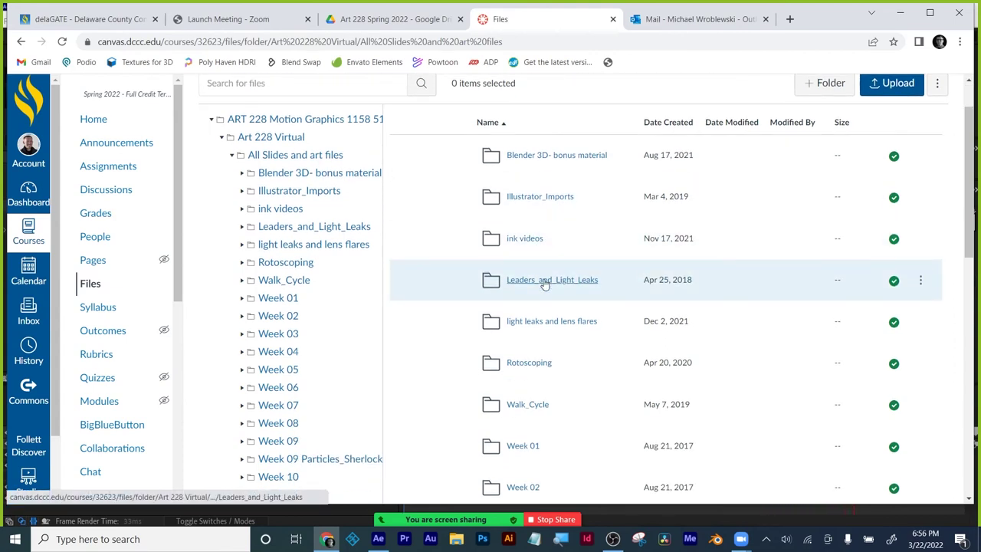
scroll(587, 324, "down", 7)
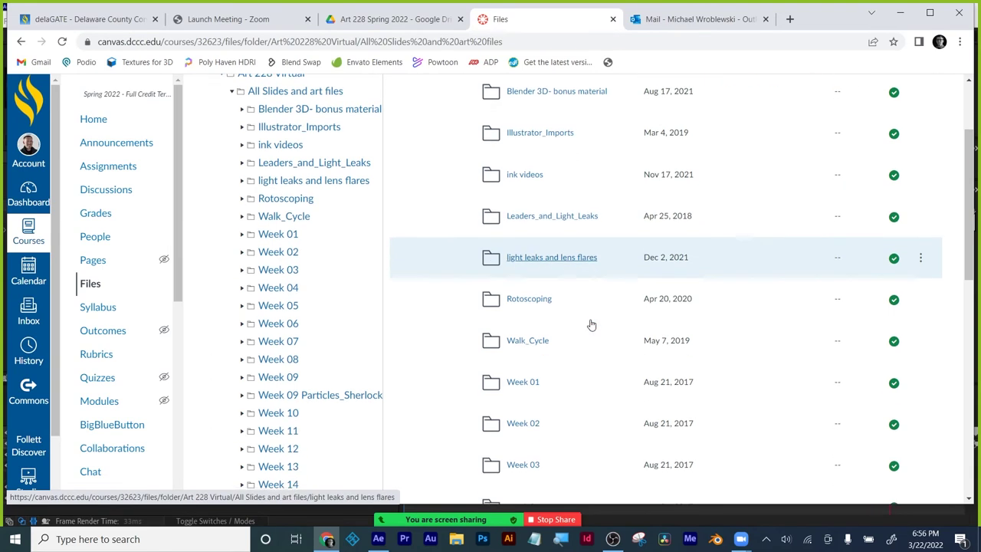
scroll(589, 322, "down", 3)
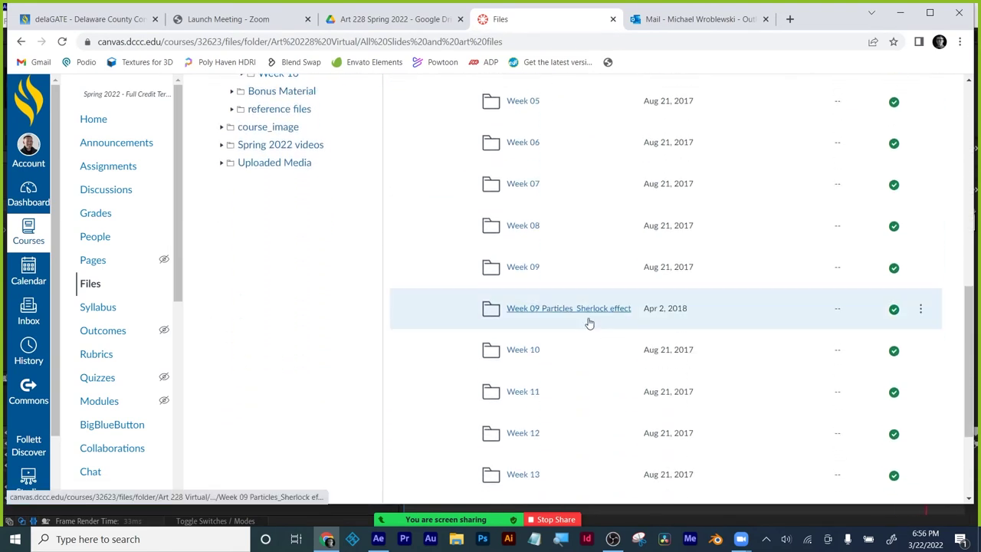
scroll(589, 322, "up", 12)
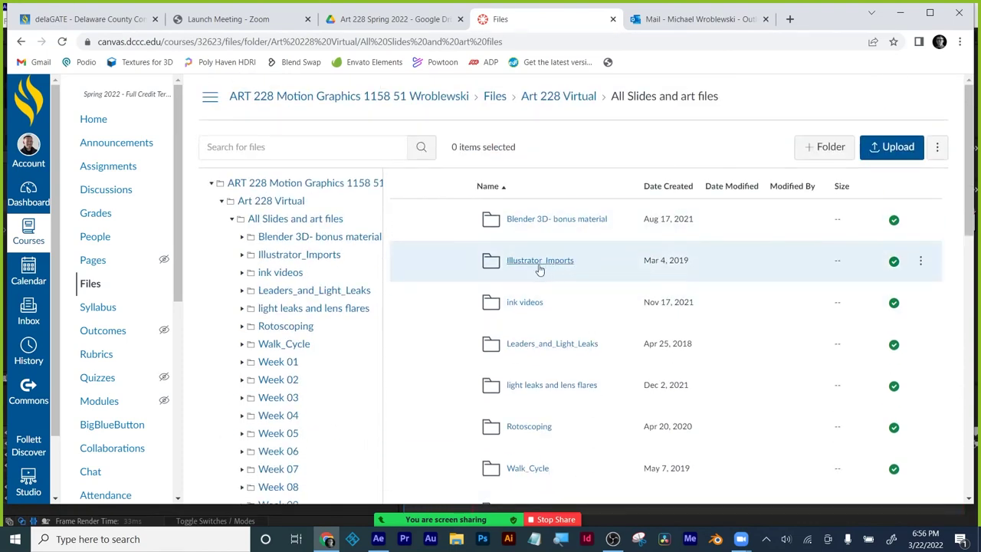
left_click(908, 15)
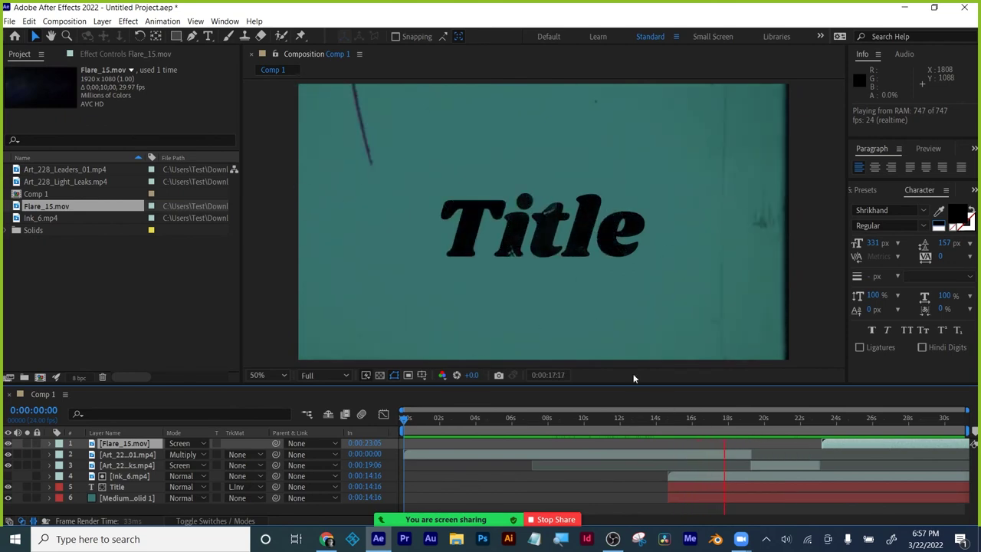
Stop the preview and trim the leader layer's start to 0:00:14:16, removing the countdown
left_click(673, 424)
mouse_move(673, 424)
left_mouse_down()
mouse_move(532, 429)
mouse_move(518, 409)
mouse_move(668, 407)
left_mouse_up()
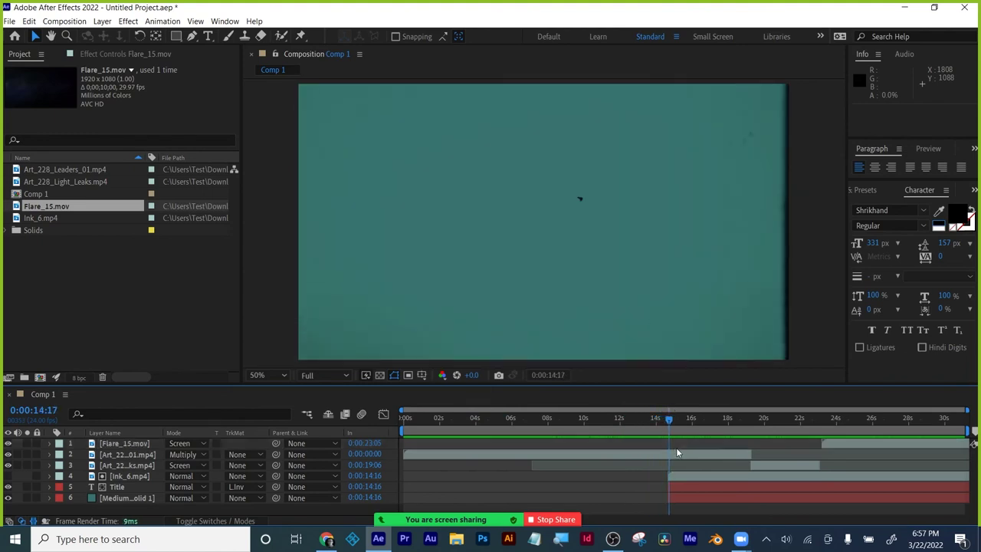
left_click_drag(675, 453, 675, 453)
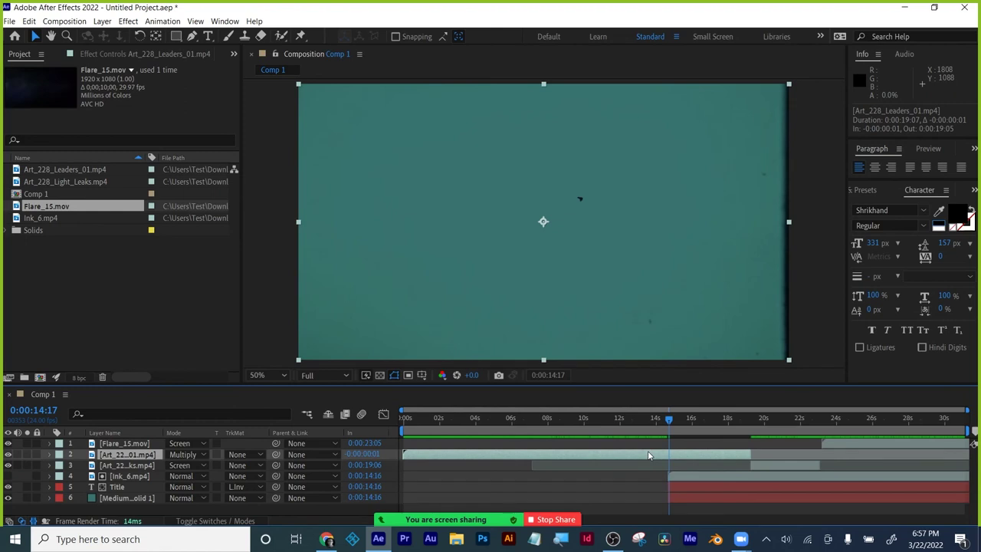
key("alt+bracketleft")
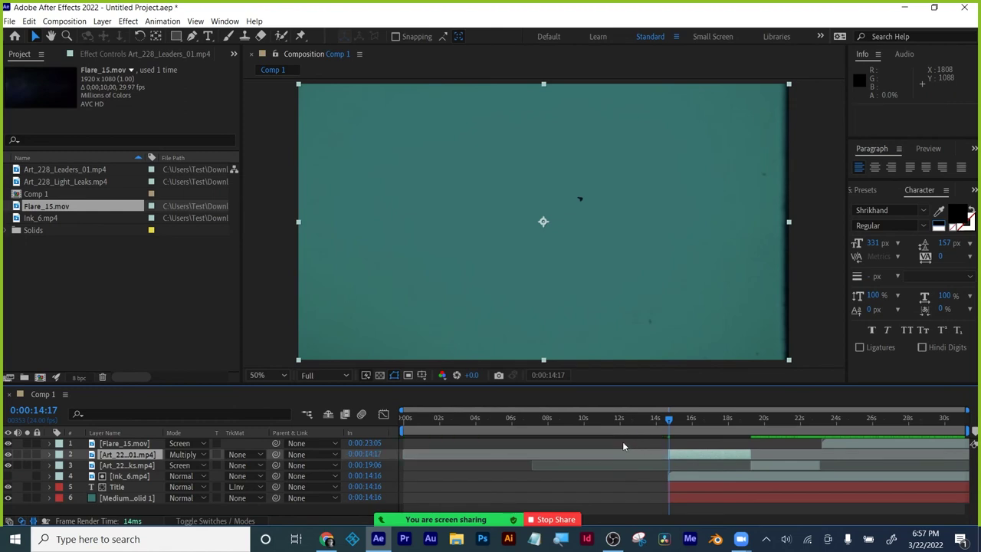
Slide the leader, ink, Title and other selected layers earlier so they start at 0:00:00:00
left_click(703, 479)
left_click_drag(728, 481, 470, 454)
left_click_drag(429, 420, 388, 414)
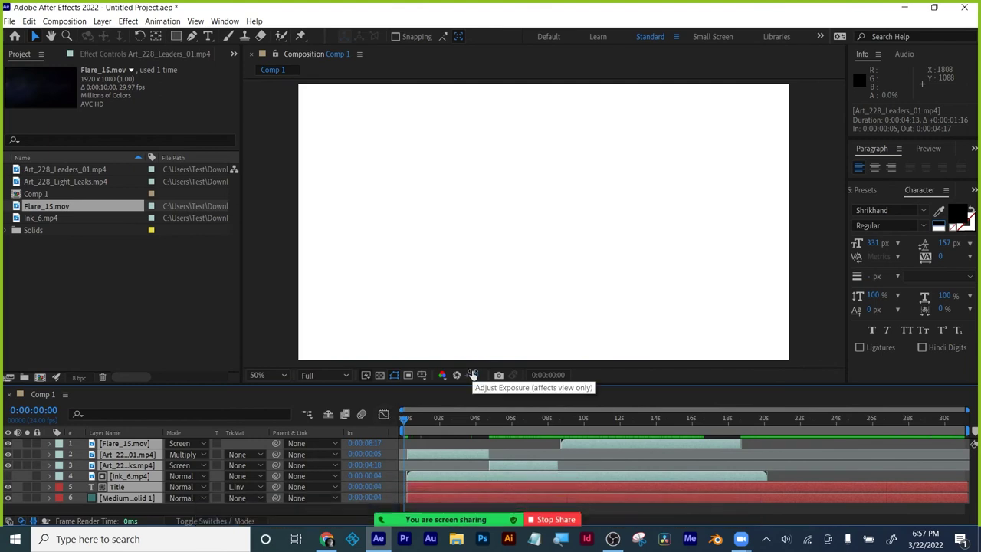
key("bracketleft")
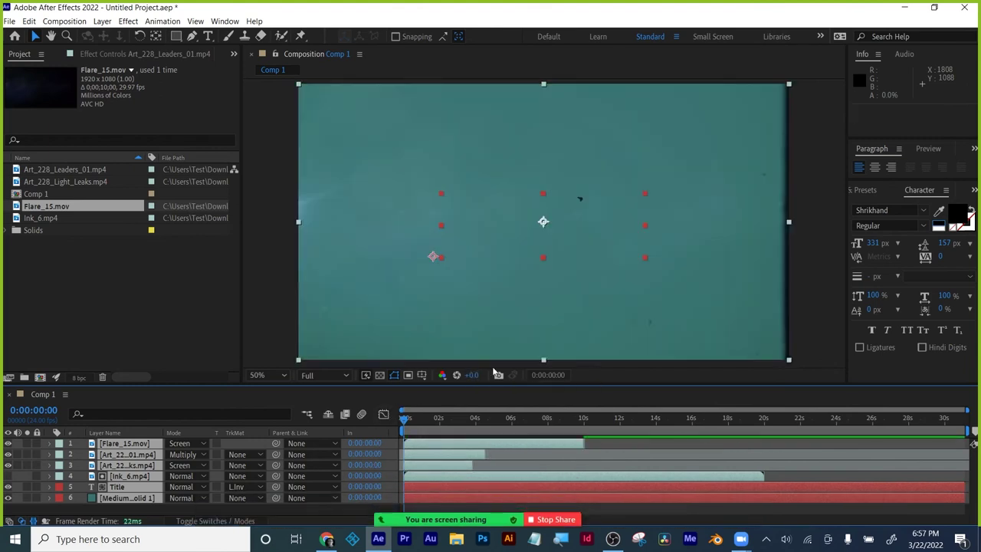
key("ctrl+z")
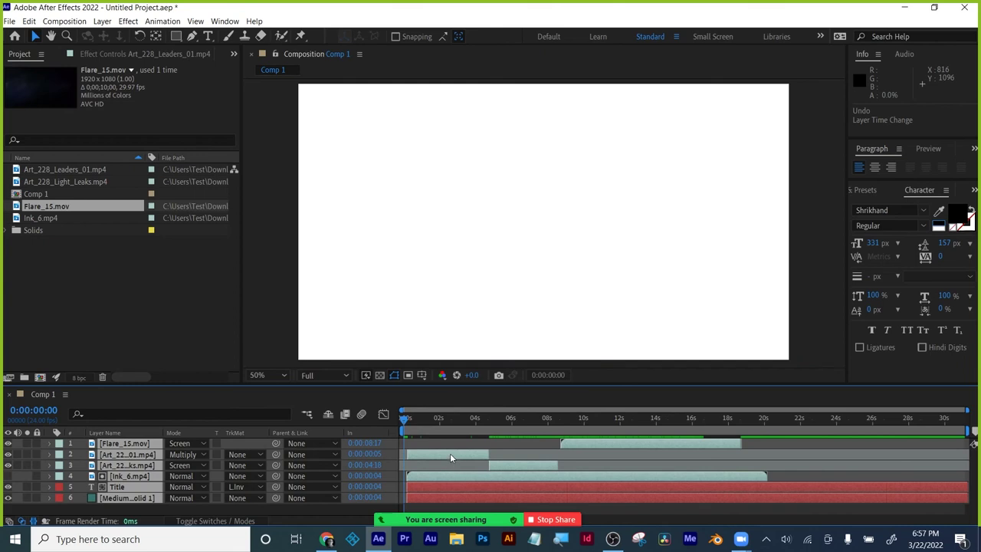
left_click_drag(451, 452, 448, 458)
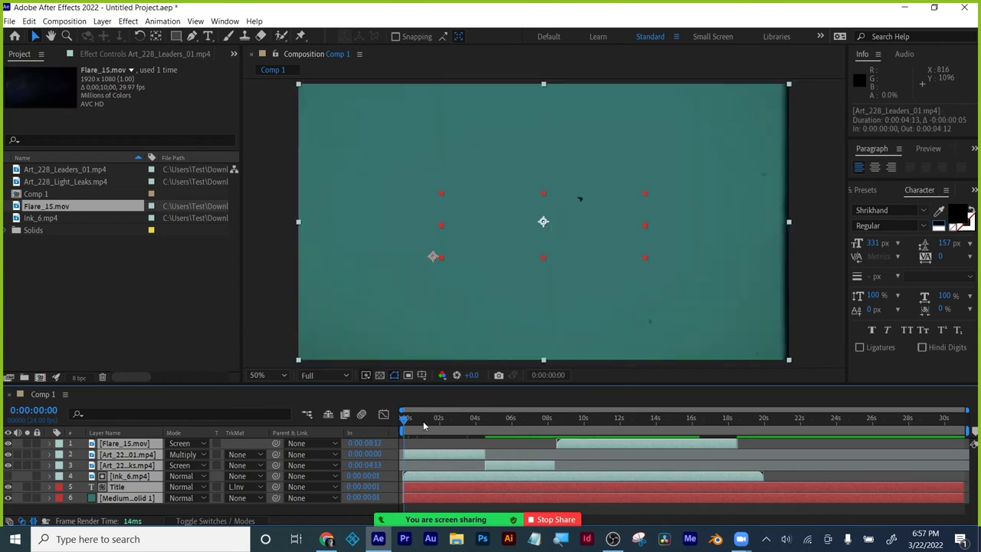
key("F2")
left_click_drag(420, 425, 504, 426)
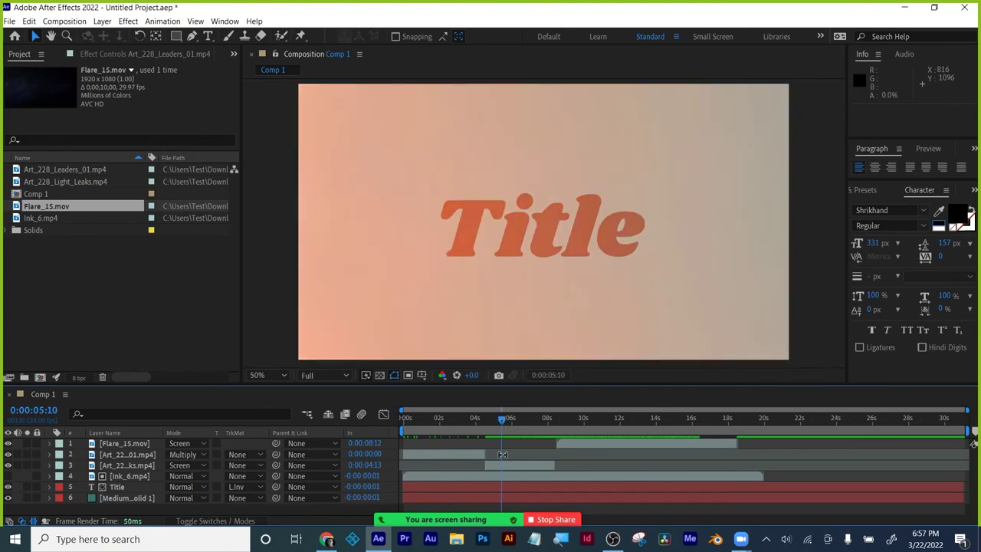
Duplicate Title as Title 2 and set its track matte to Alpha Matte of the light-leaks layer
left_click(504, 464)
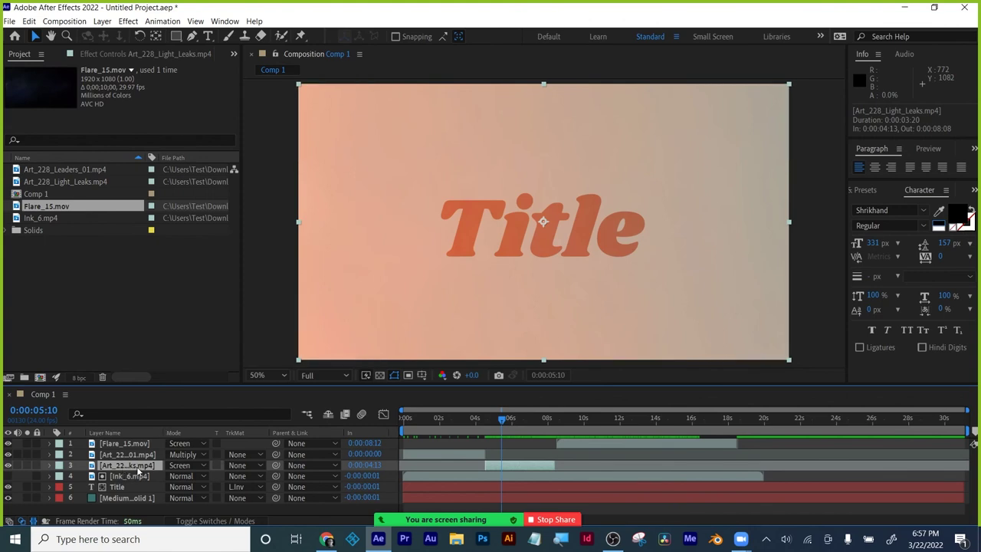
left_click(119, 487)
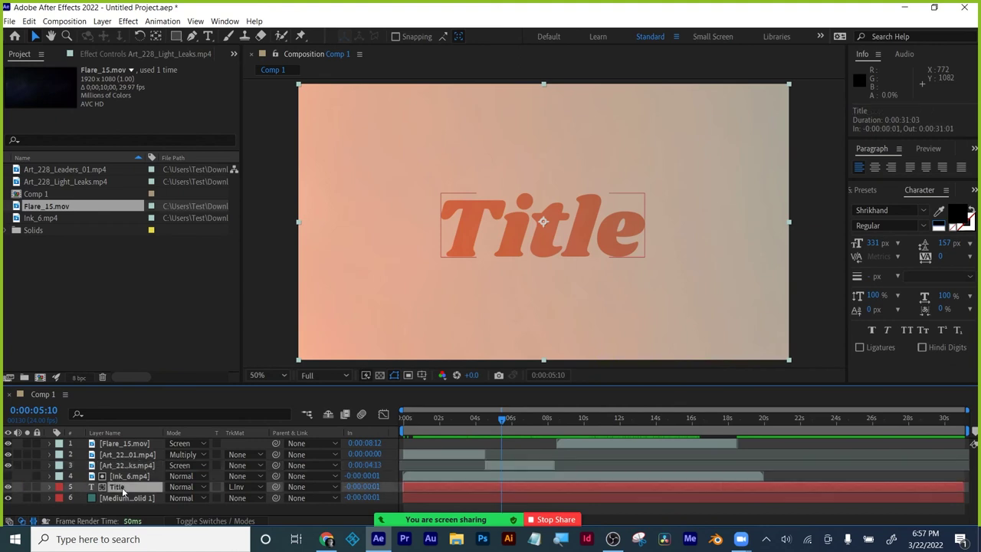
key("ctrl+d")
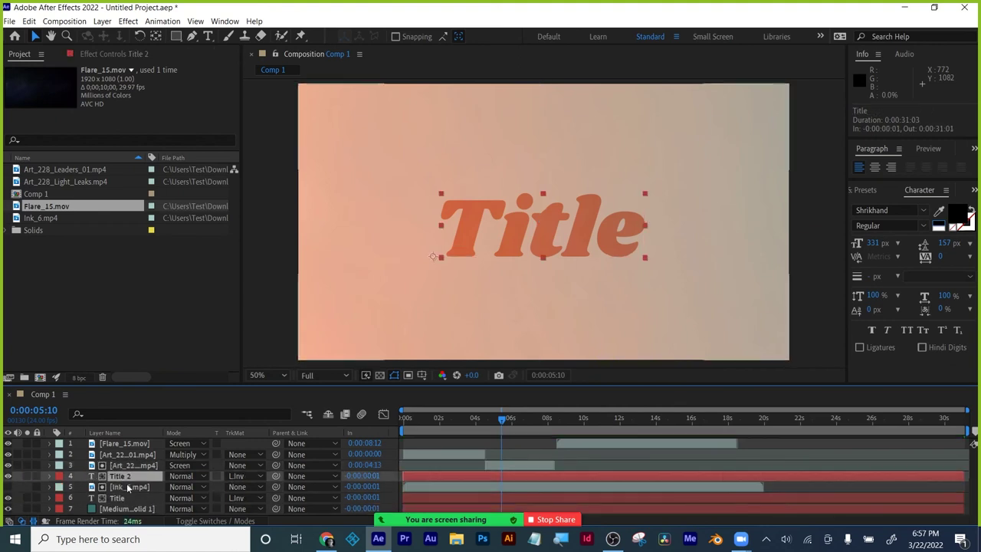
left_click(128, 466)
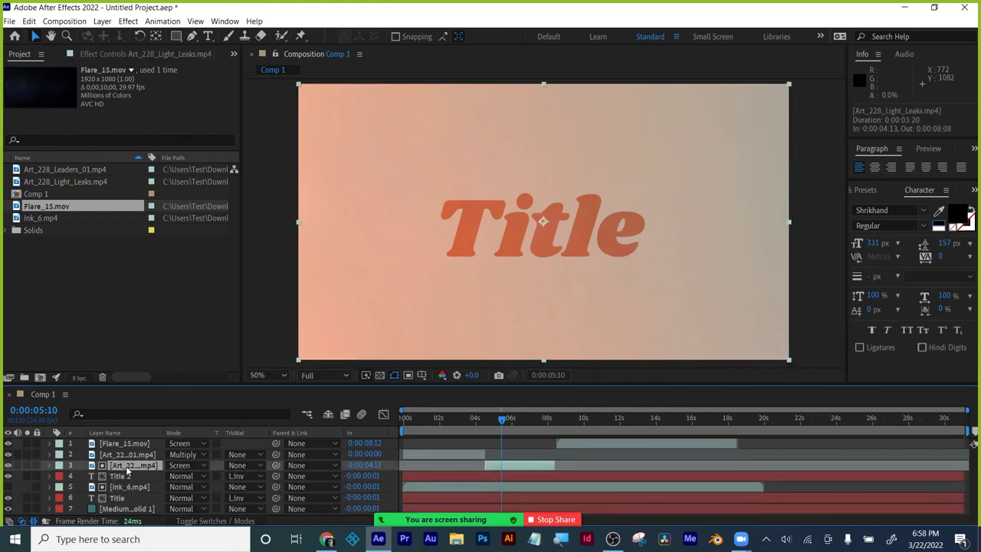
left_click(118, 477)
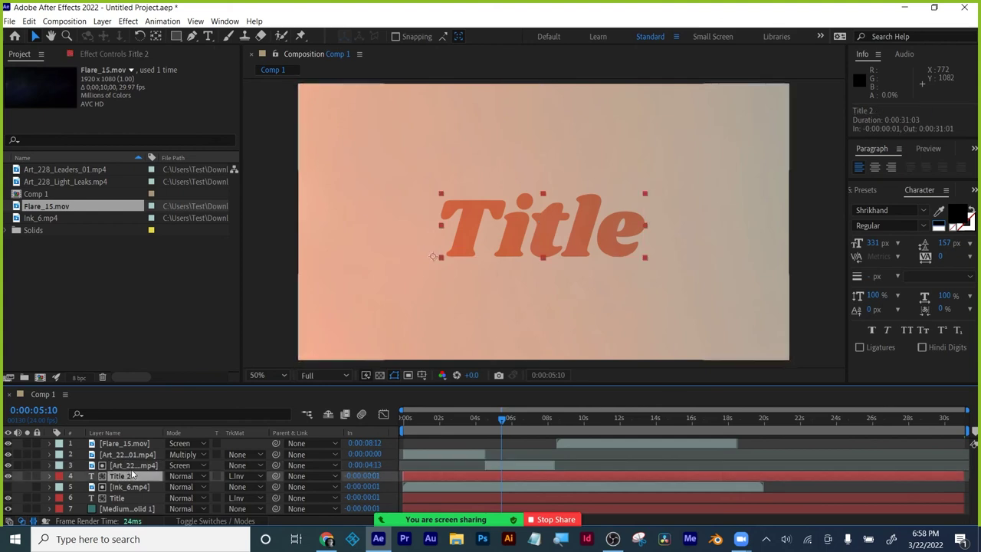
left_click(237, 476)
left_click(253, 426)
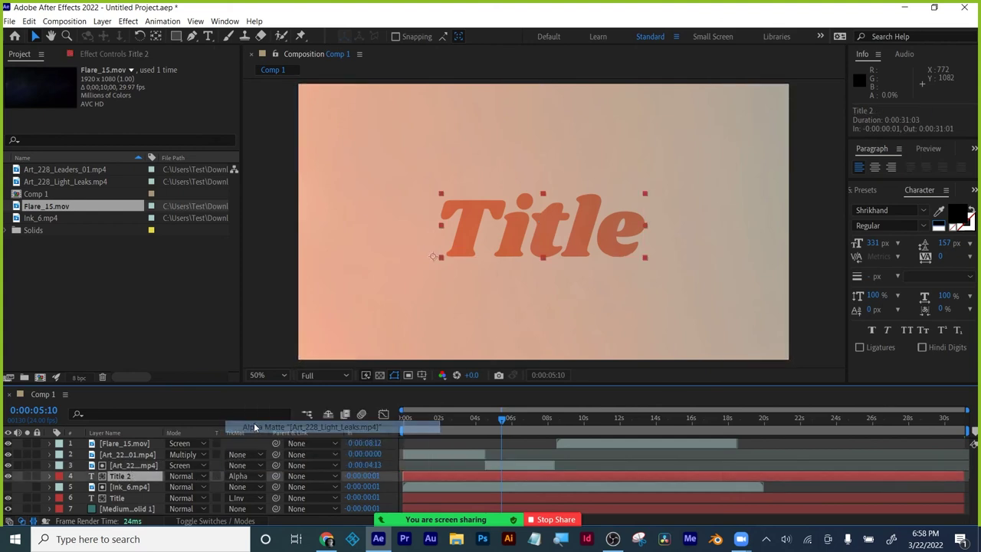
left_click(529, 418)
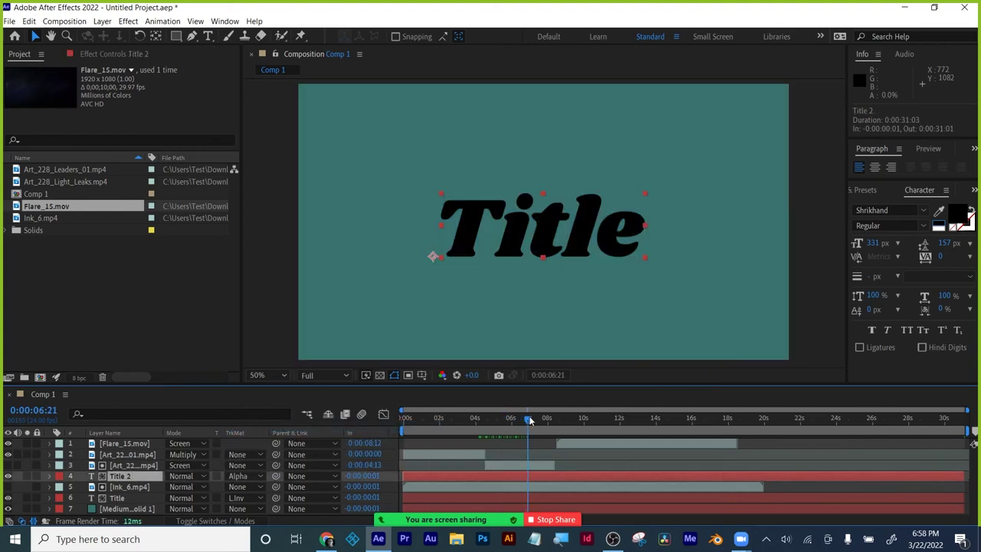
Undo the earlier blend-mode and matte changes on the light-leaks layer
left_click(132, 466)
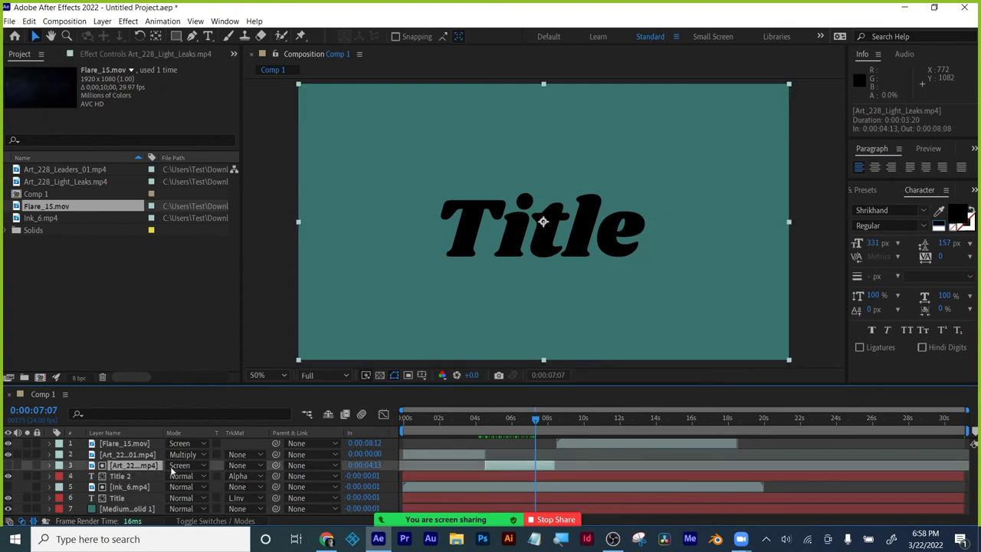
left_click(184, 465)
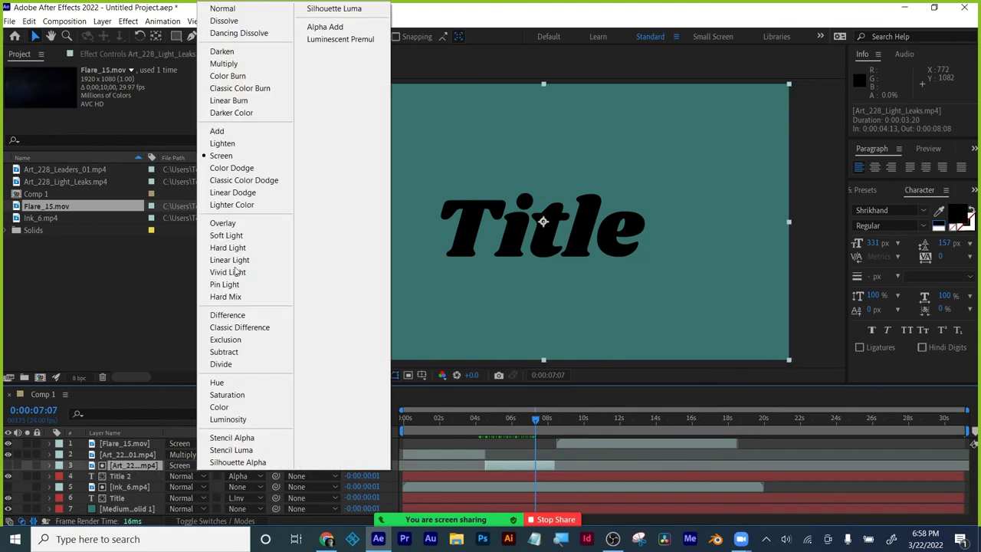
left_click(222, 8)
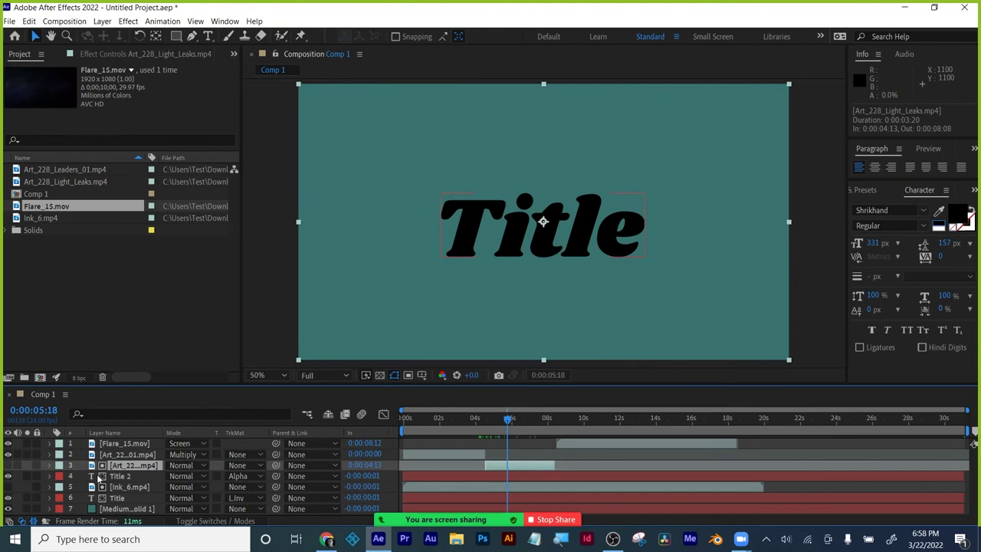
key("ctrl+z")
key("ctrl+shift+z")
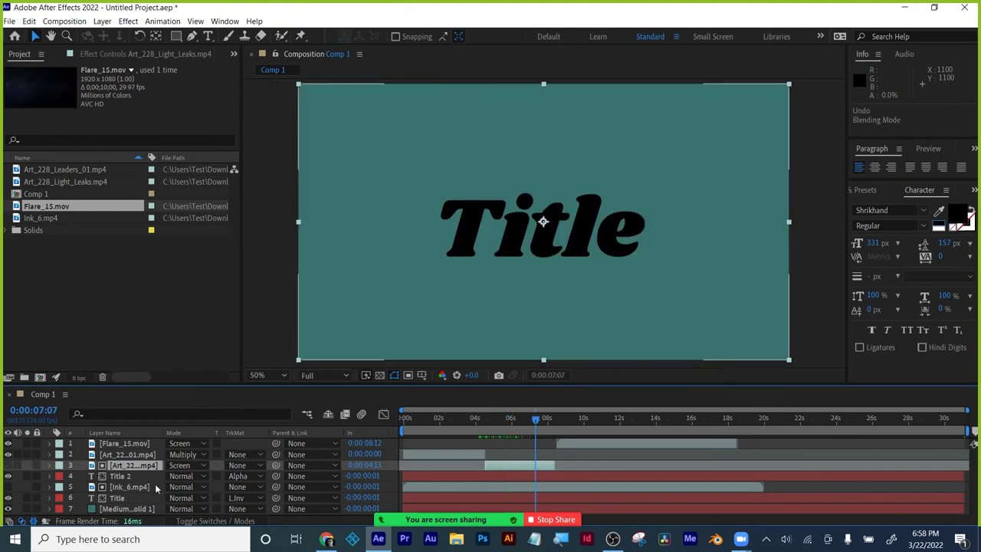
key("ctrl+Down")
key("j")
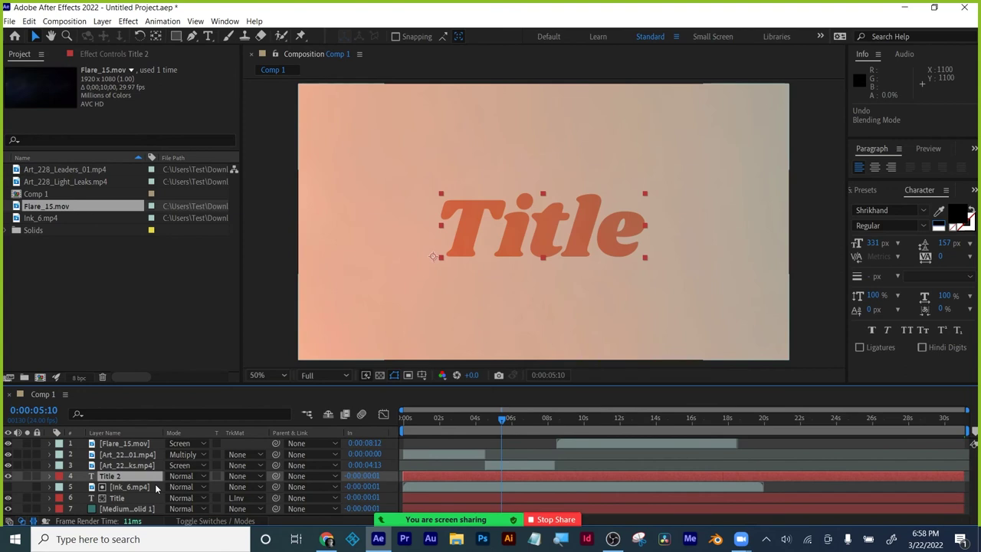
Move the Title 2 layer above Art_228_Light_Leaks
left_click(513, 455)
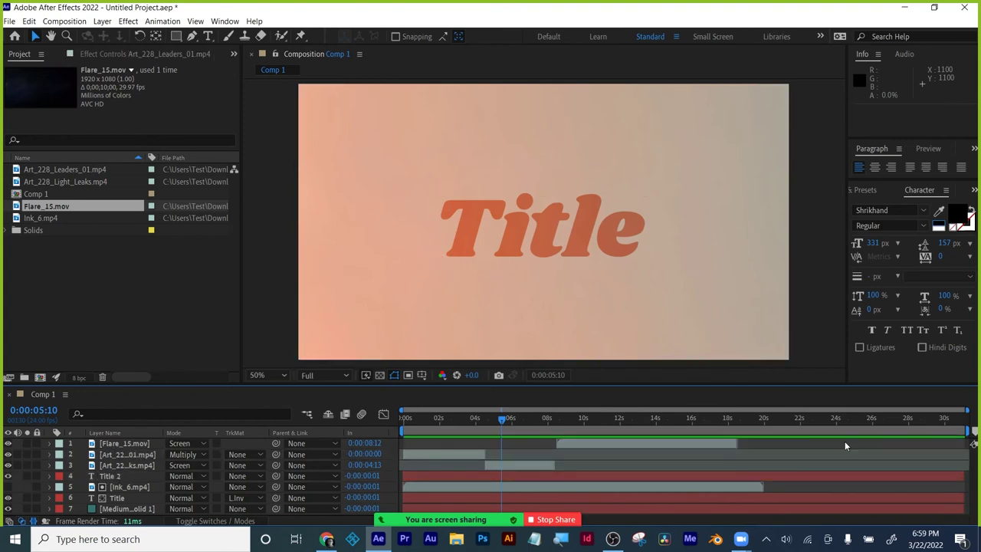
left_click(109, 477)
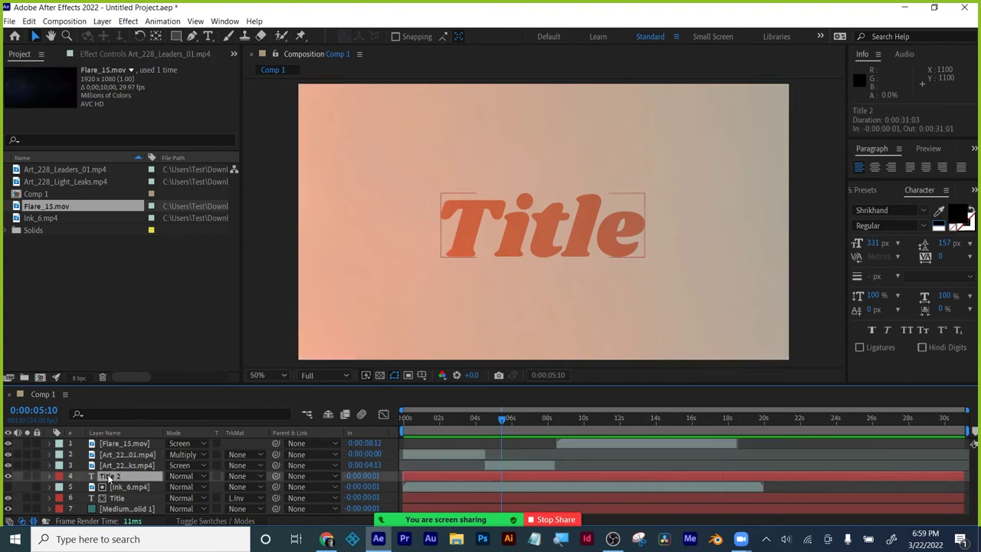
left_click_drag(109, 477, 113, 462)
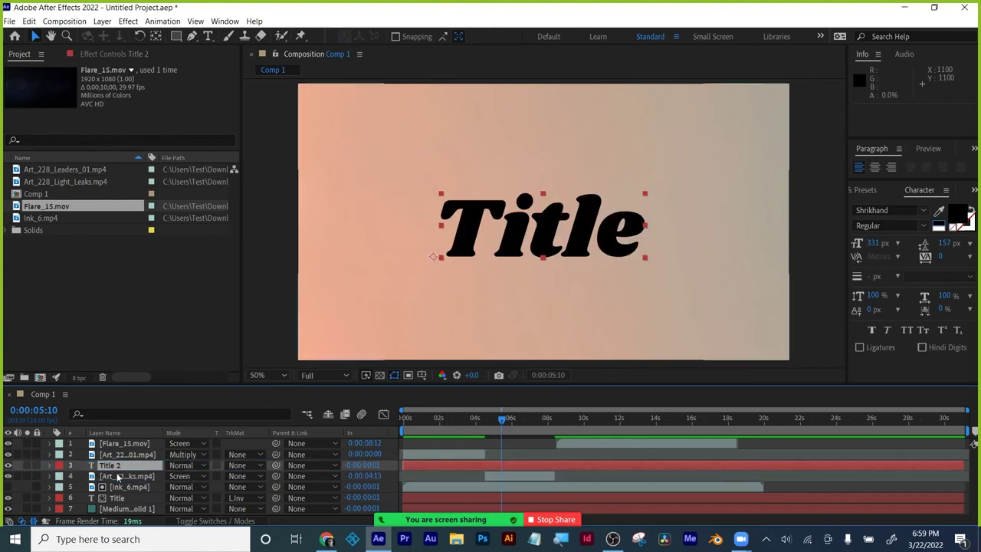
Set the light-leaks layer to Normal mode with Alpha Matte 'Title 2', then scrub to preview
left_click(119, 477)
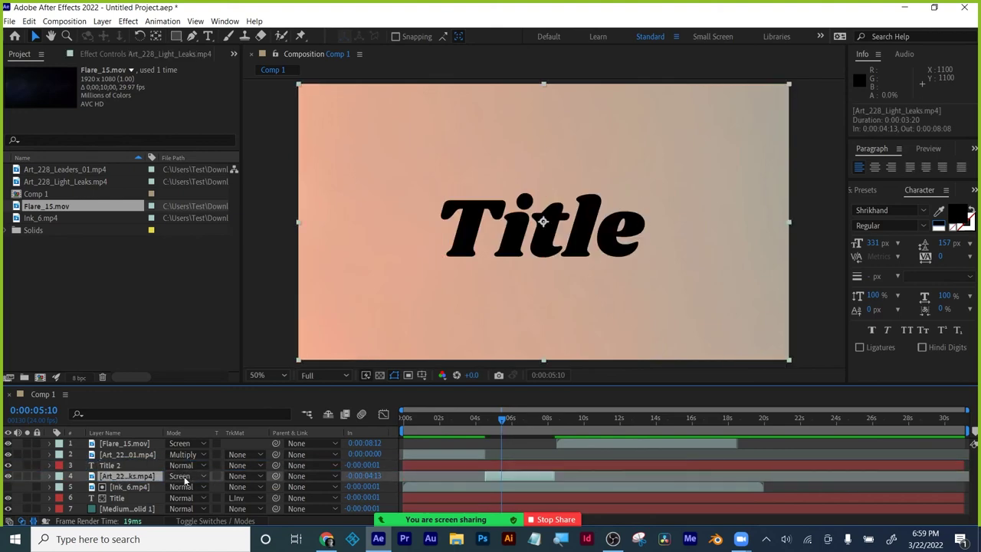
left_click(172, 477)
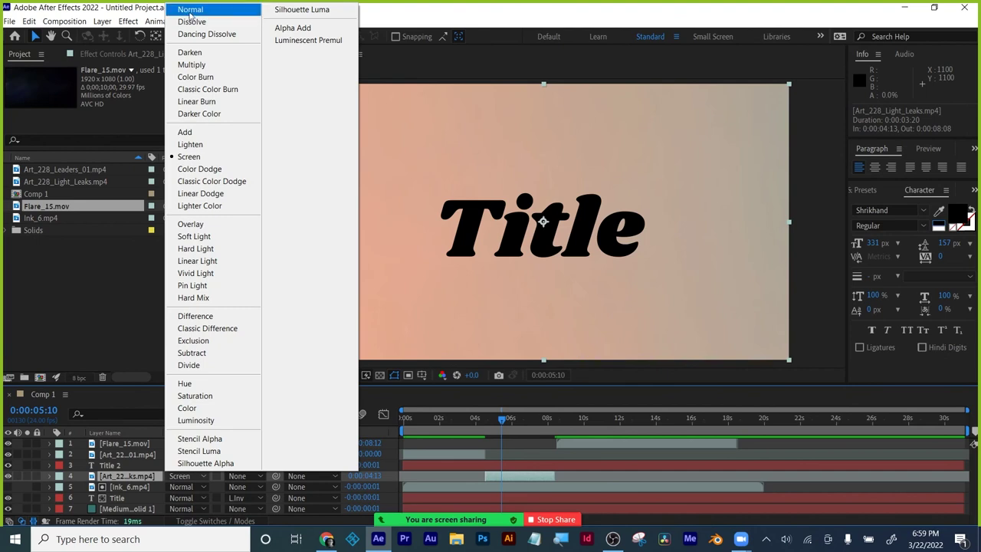
left_click(191, 9)
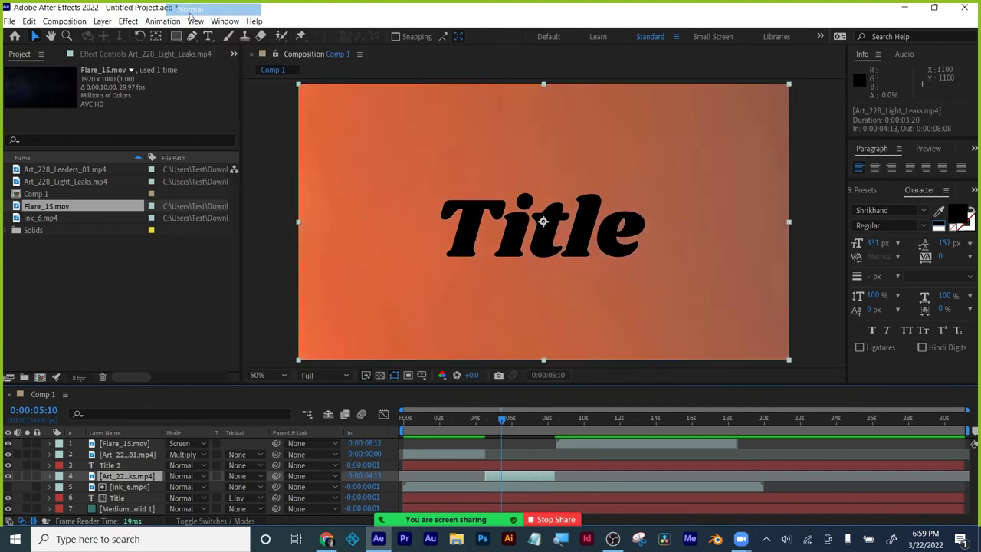
left_click(238, 476)
left_click(260, 423)
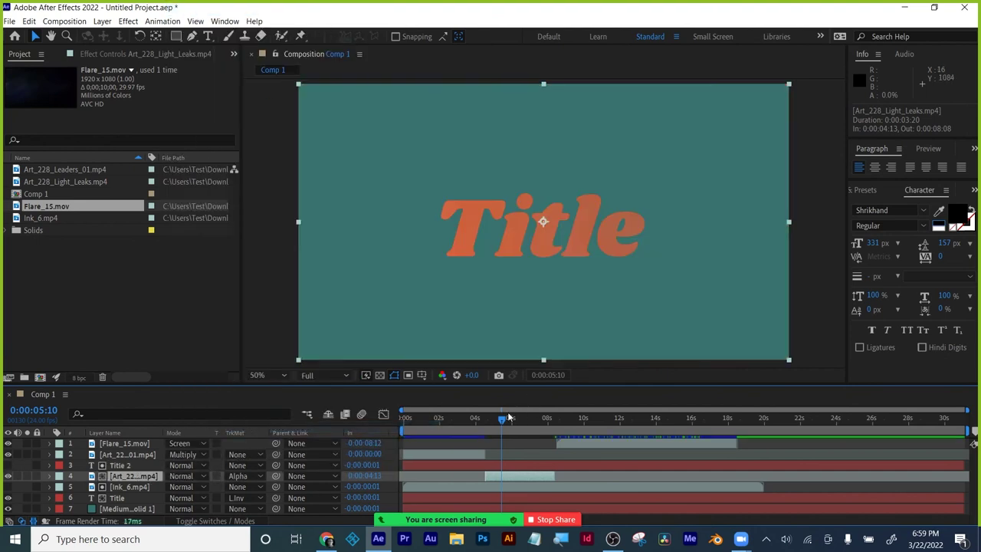
left_click_drag(503, 418, 732, 400)
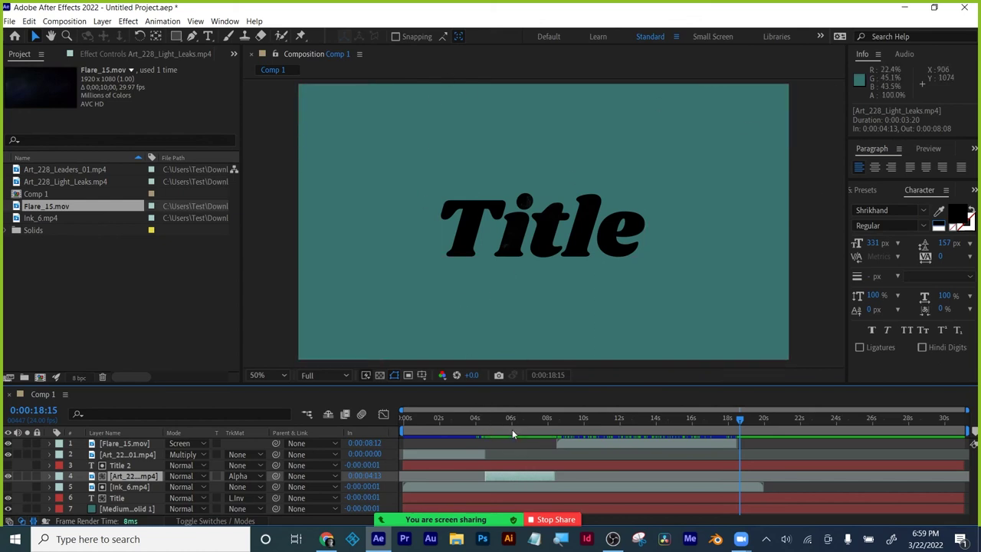
Preview the opening seconds, then pull the work-area end back to about 0:00:21
left_click_drag(502, 419, 540, 419)
left_click(484, 454)
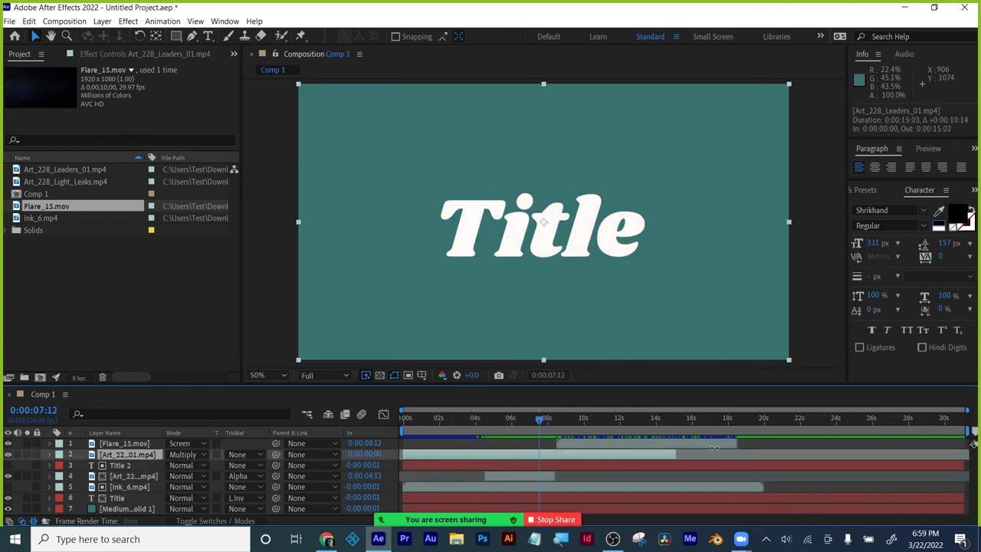
left_click(445, 420)
left_click_drag(403, 429, 765, 432)
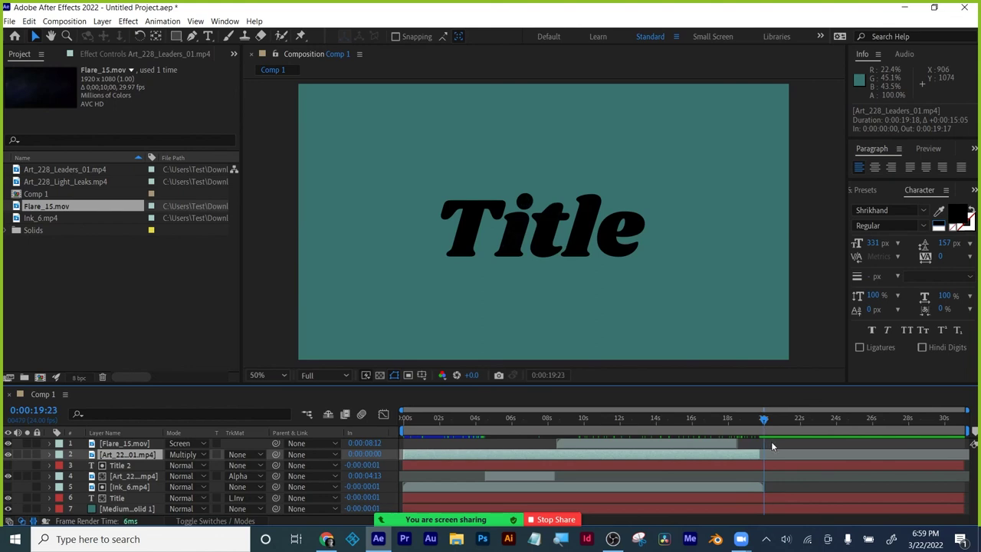
left_click_drag(967, 432, 784, 455)
mouse_move(751, 422)
left_mouse_down()
mouse_move(765, 420)
mouse_move(403, 412)
mouse_move(706, 427)
mouse_move(617, 420)
mouse_move(626, 422)
left_mouse_up()
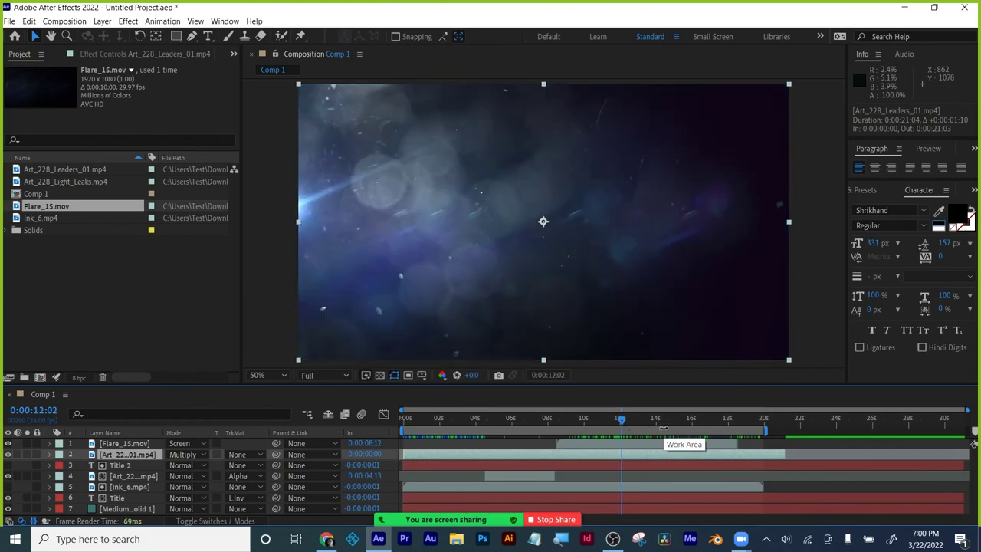
Split the Leaders layer at 0:00:11:23, slide the later piece there, and return to After Effects
key("Page_Up")
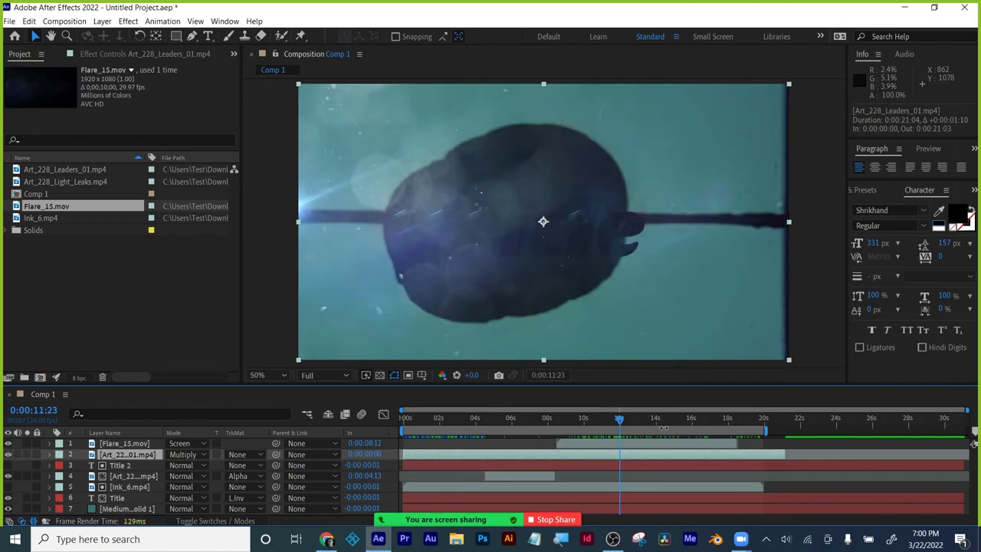
key("ctrl+shift+d")
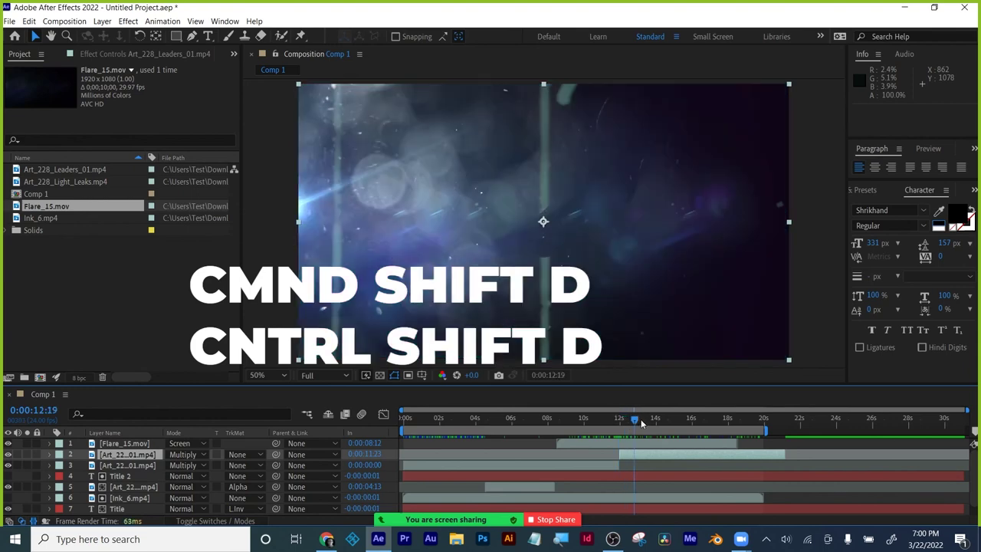
left_click_drag(653, 420, 727, 415)
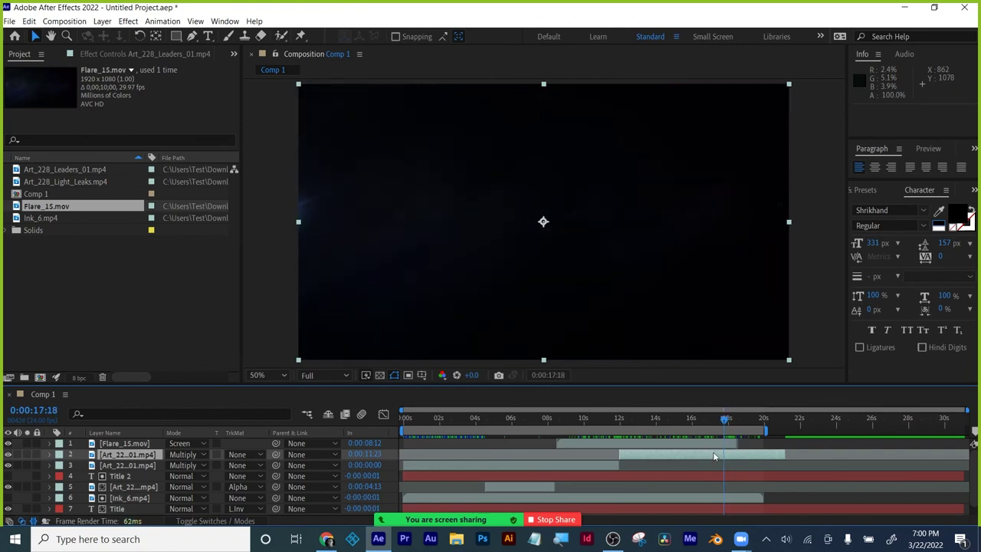
left_click_drag(735, 460, 655, 461)
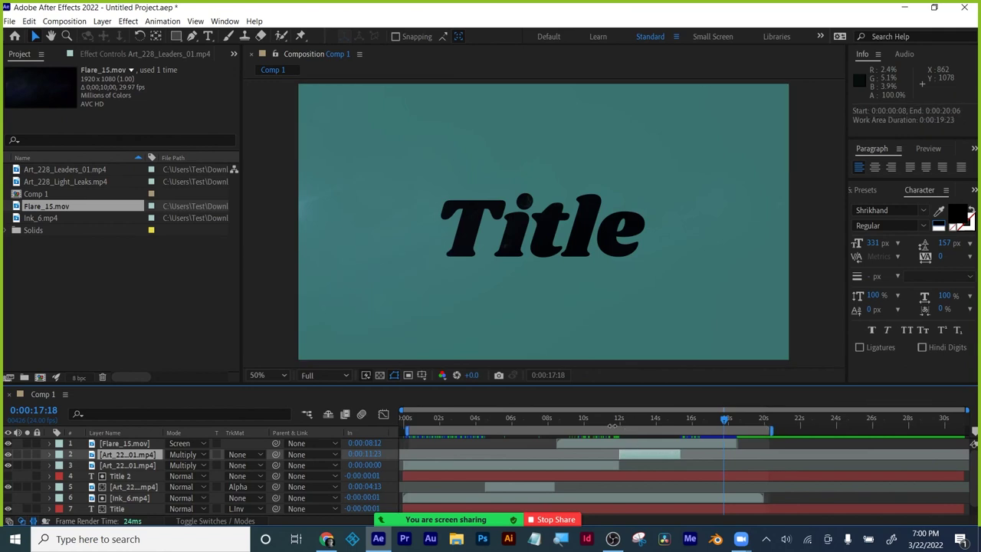
mouse_move(603, 419)
left_mouse_down()
mouse_move(735, 421)
mouse_move(600, 421)
left_mouse_up()
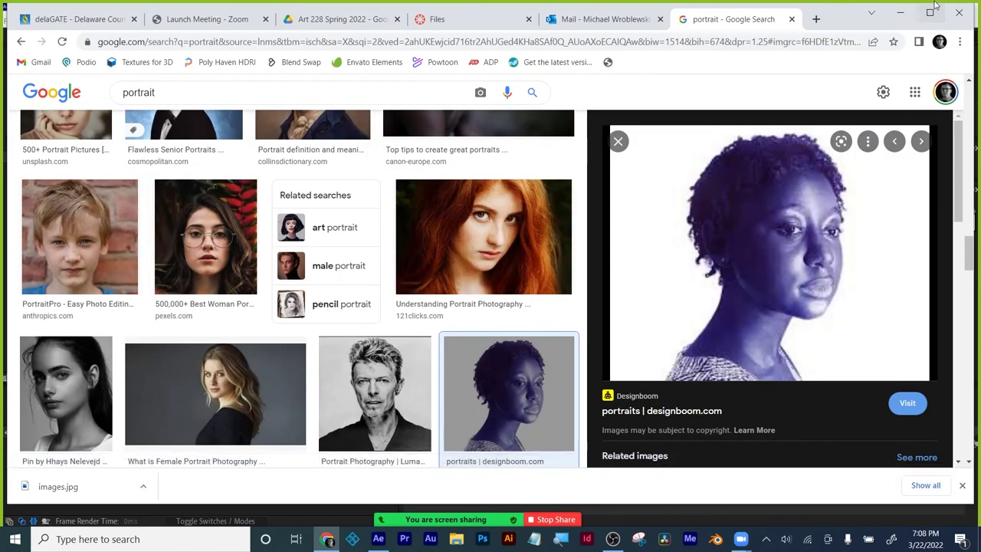
left_click(905, 11)
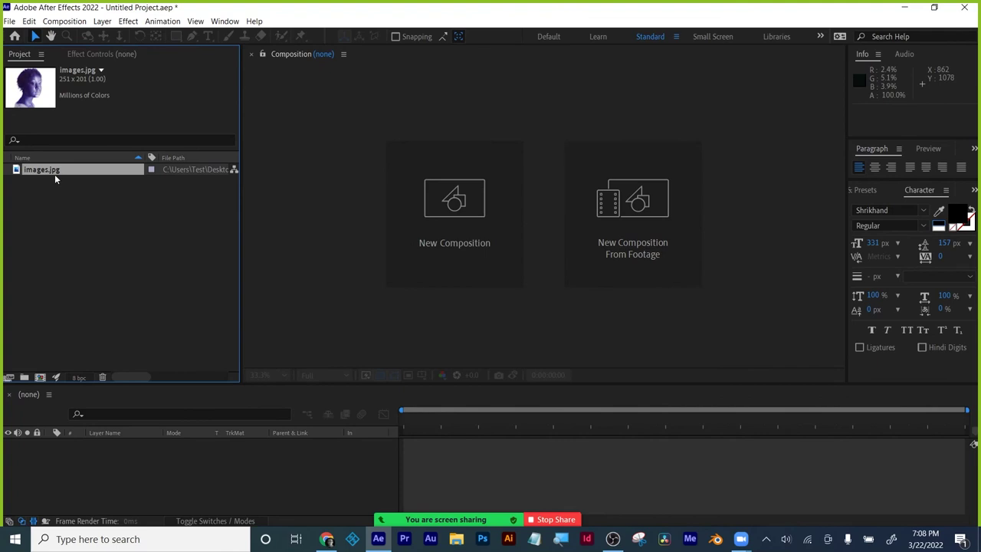
Build a new comp with images.jpg under Ink_6.mp4 as Luma Inverted Matte and preview it
left_click(41, 377)
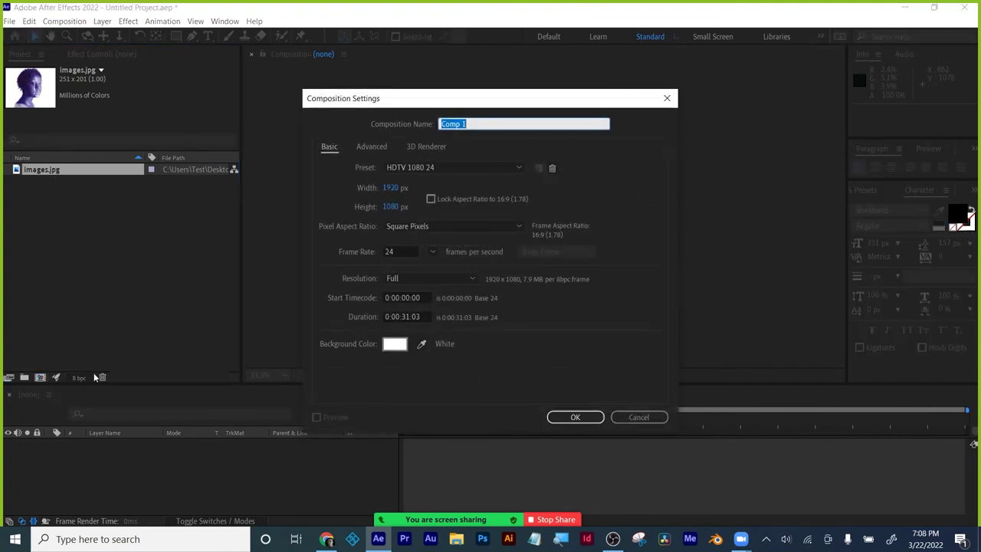
left_click(576, 416)
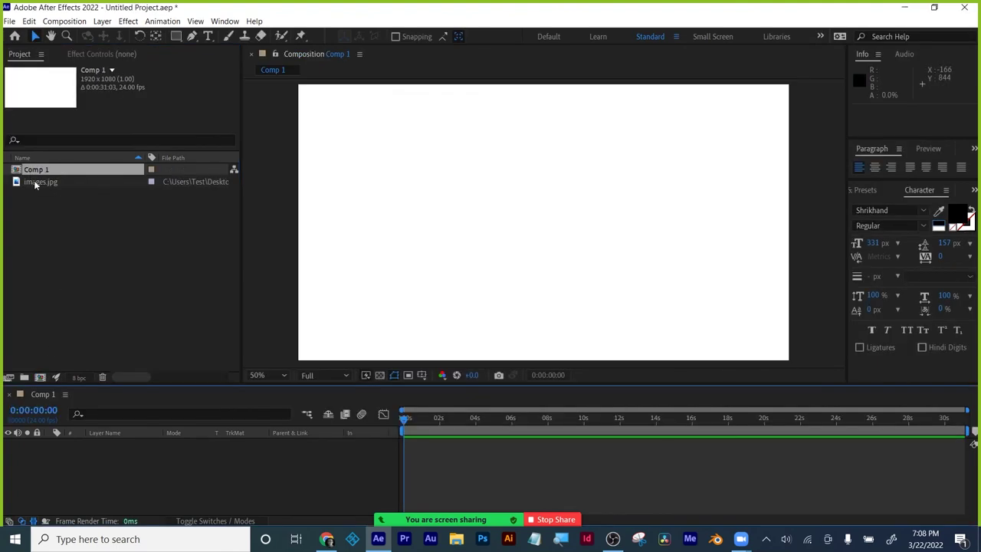
left_click_drag(34, 182, 260, 454)
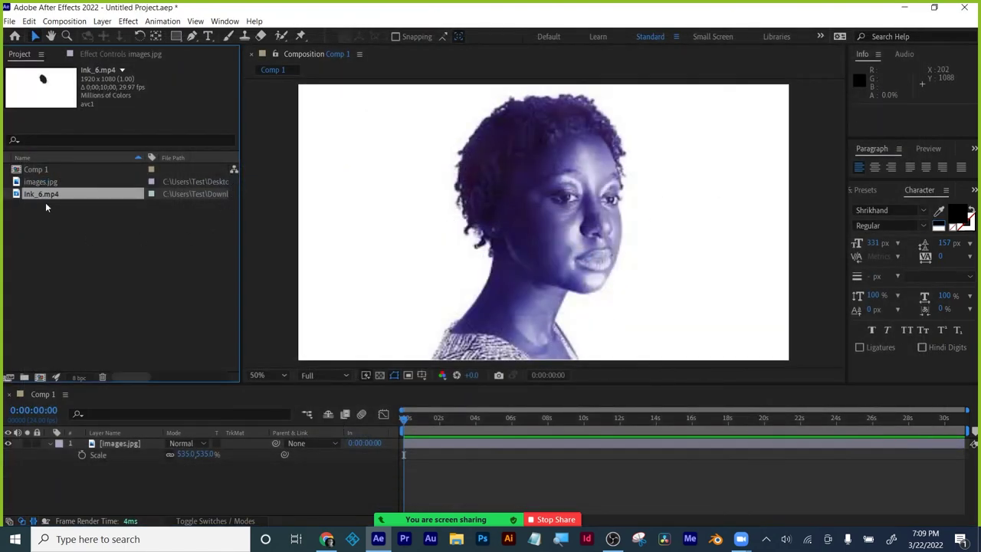
left_click_drag(45, 202, 107, 446)
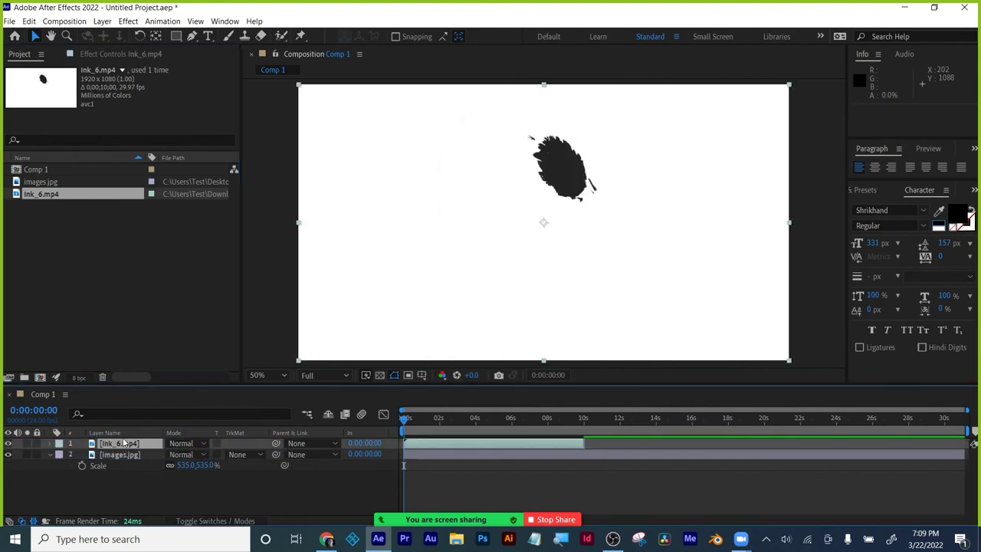
left_click(241, 455)
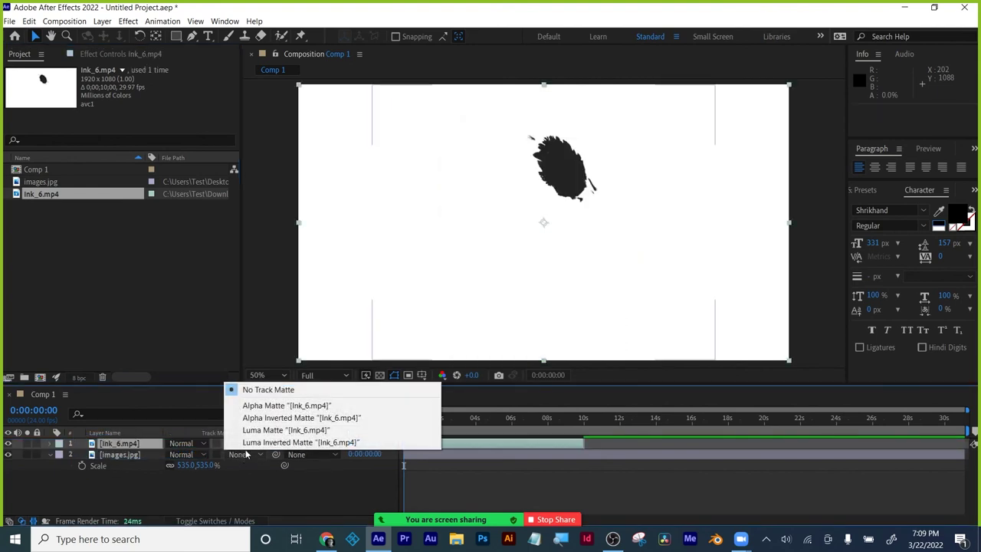
left_click(261, 443)
key("space")
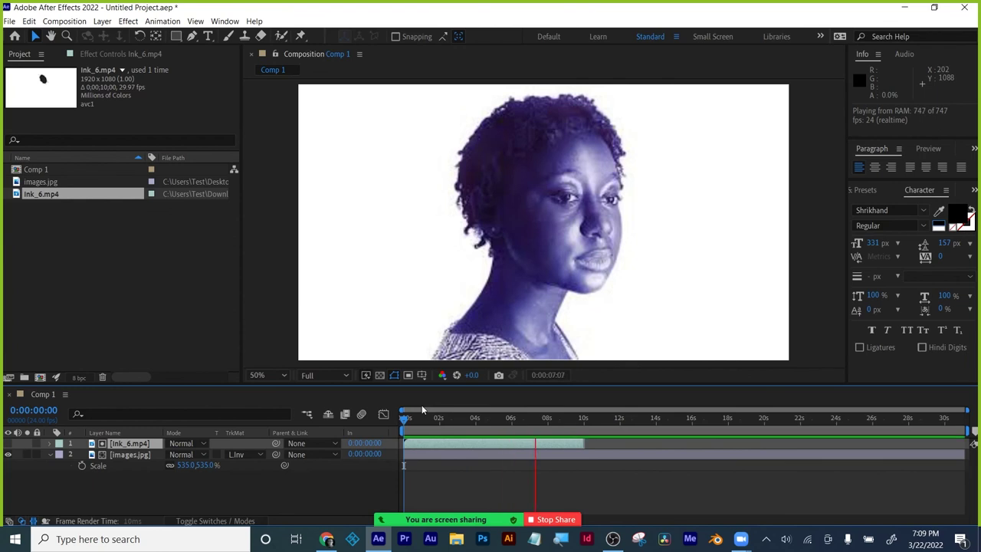
key("space")
key("space")
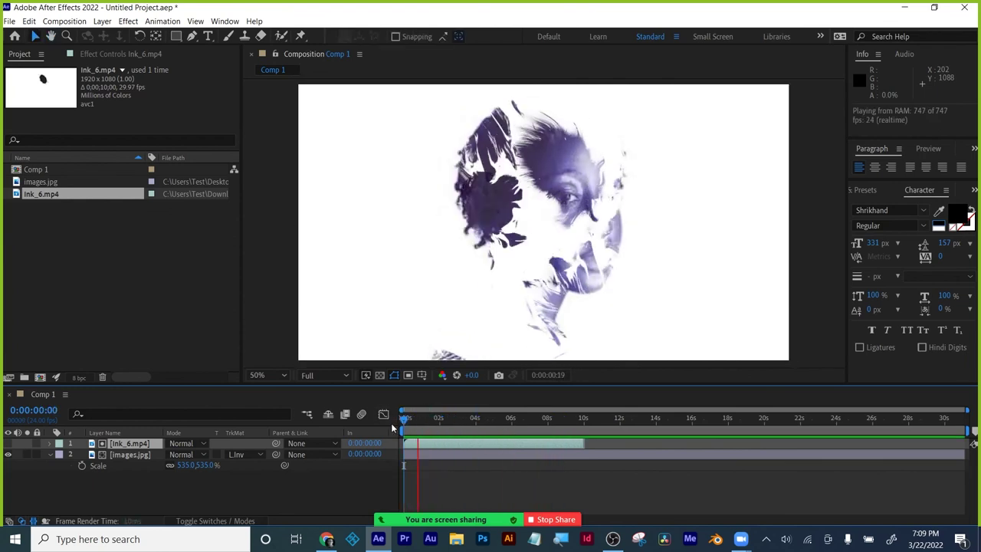
Duplicate images.jpg, apply Extract to the copy, hide the original, and raise White Point
left_click(128, 461)
key("ctrl+d")
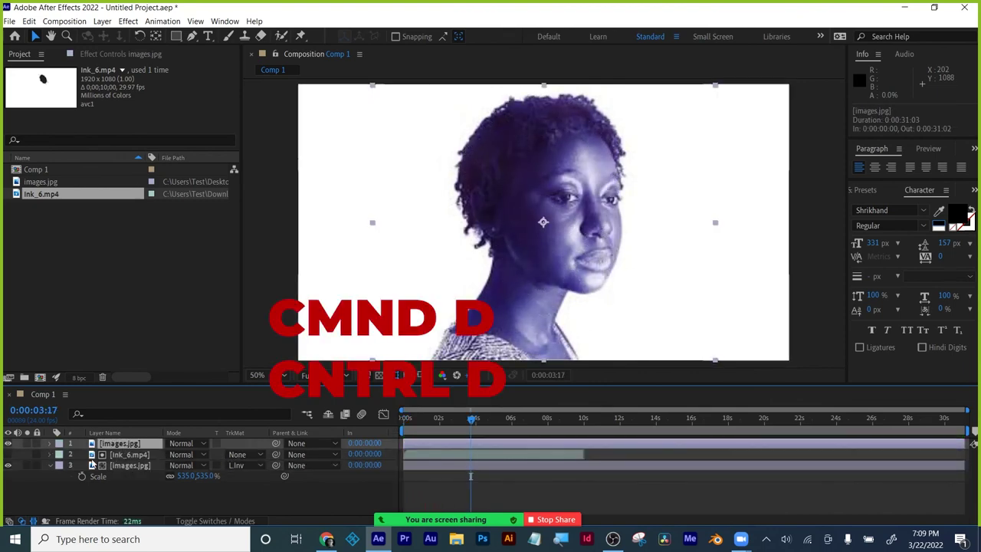
key("ctrl+5")
left_click(888, 206)
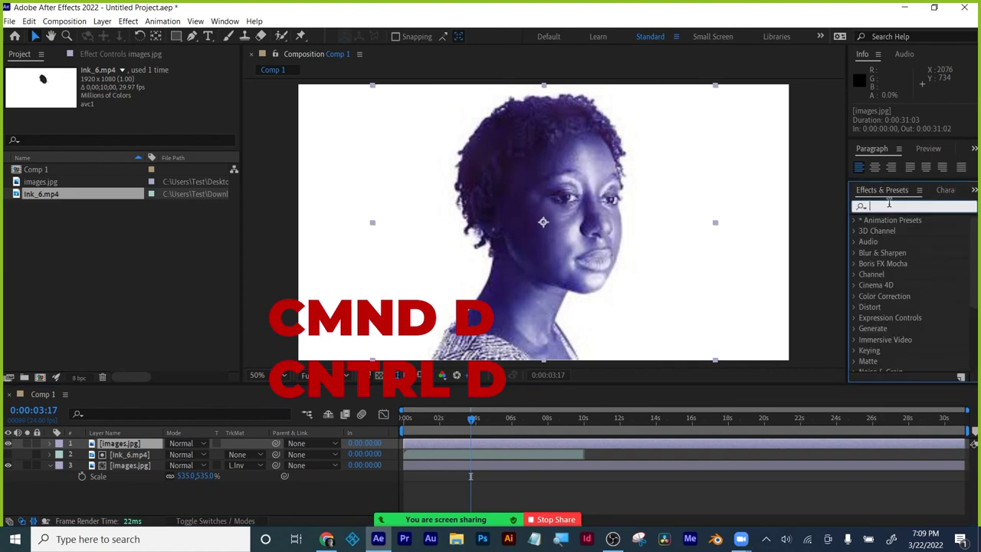
type("extr")
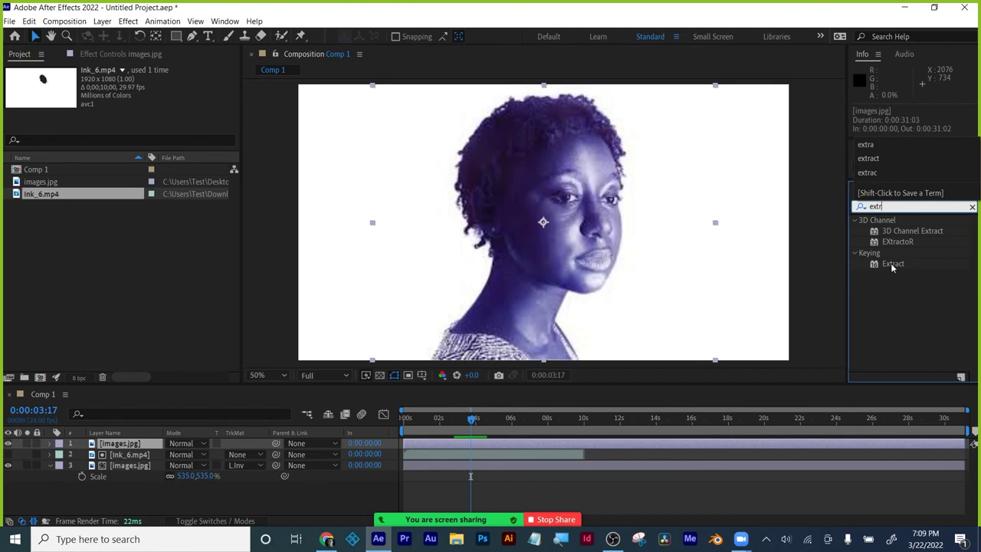
left_click_drag(892, 266, 615, 450)
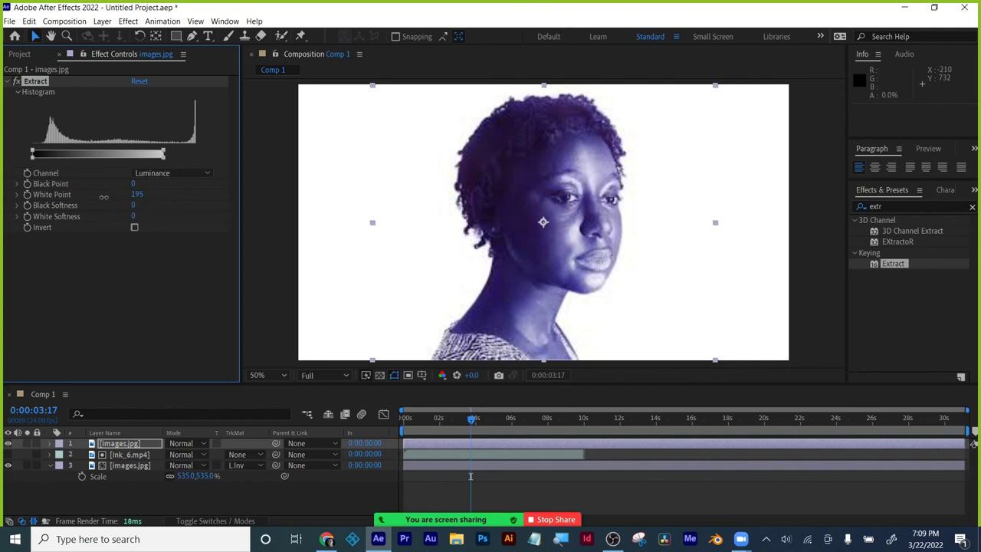
left_click(7, 465)
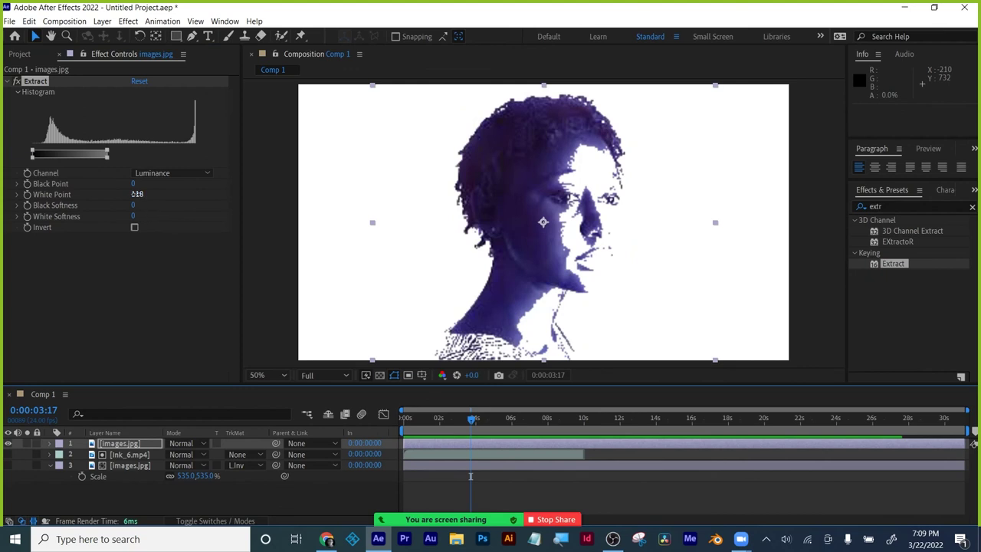
left_click_drag(138, 194, 138, 194)
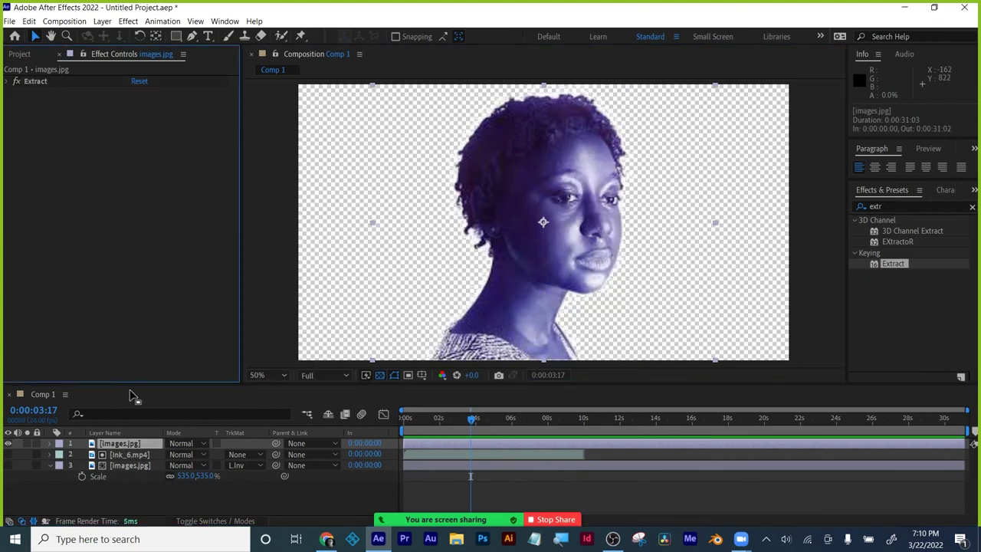
Pre-compose the keyed portrait copy as 'silhouetted', moving all attributes into it
right_click(127, 446)
left_click(170, 382)
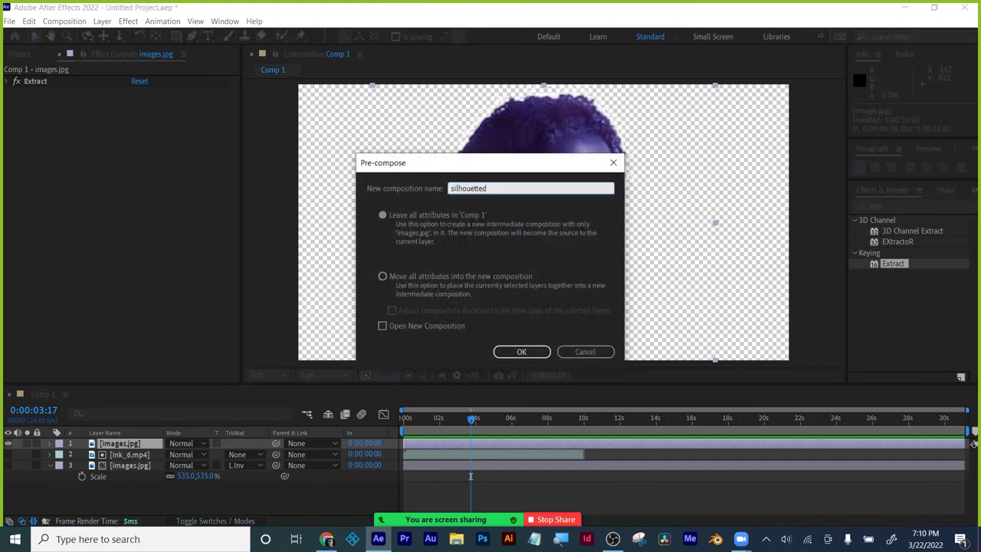
left_click(407, 277)
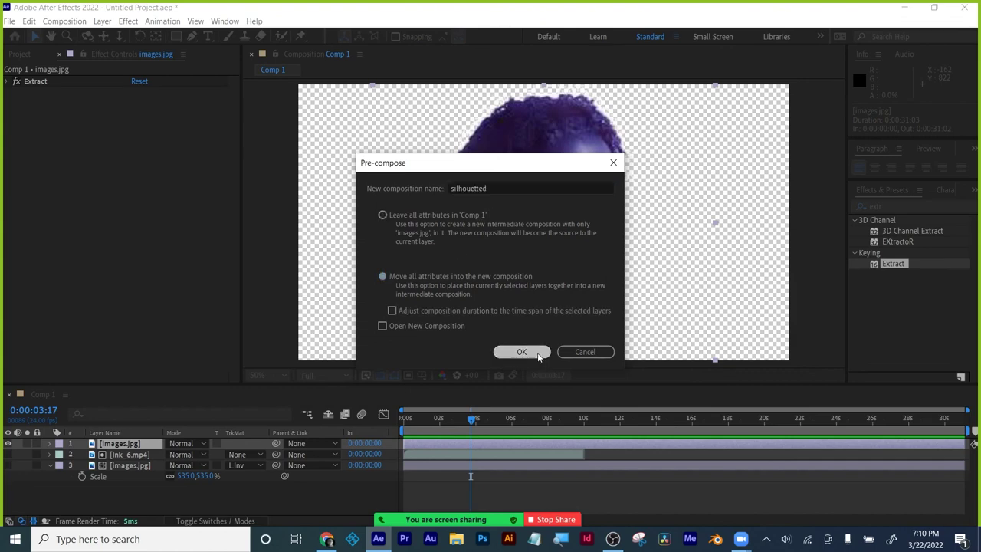
left_click(517, 351)
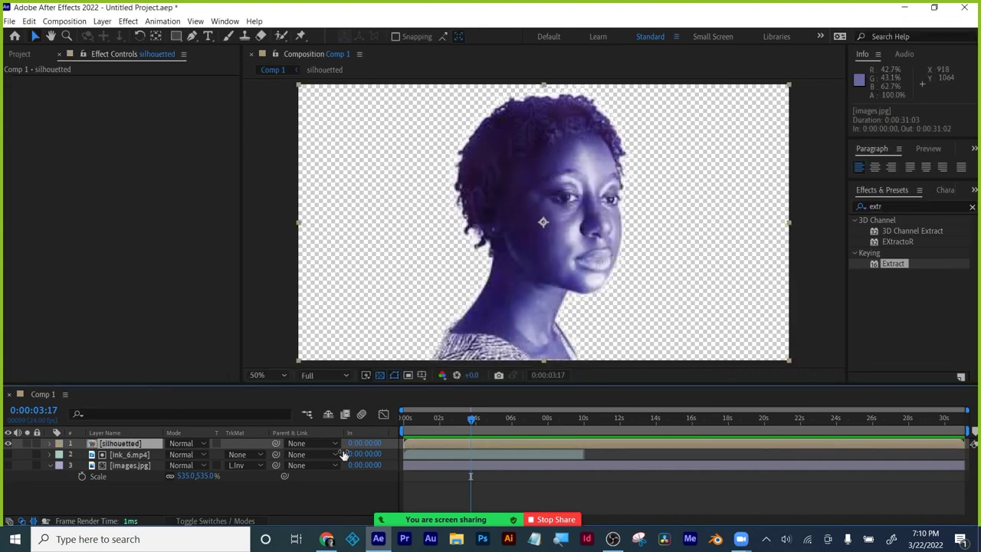
Check the ink-matted portrait by toggling layer visibility and previewing, then open the Import File window
left_click(8, 443)
left_click(8, 454)
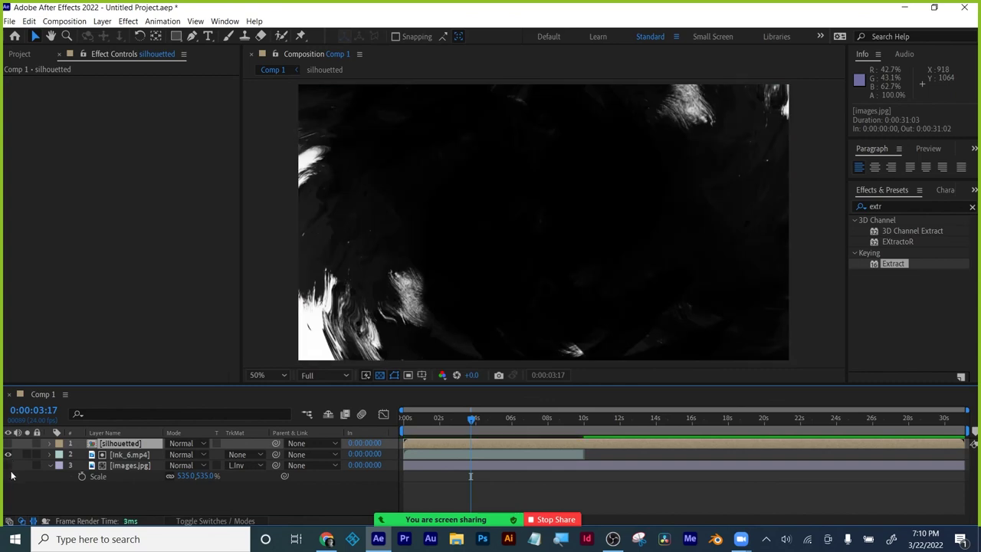
left_click(9, 465)
key("space")
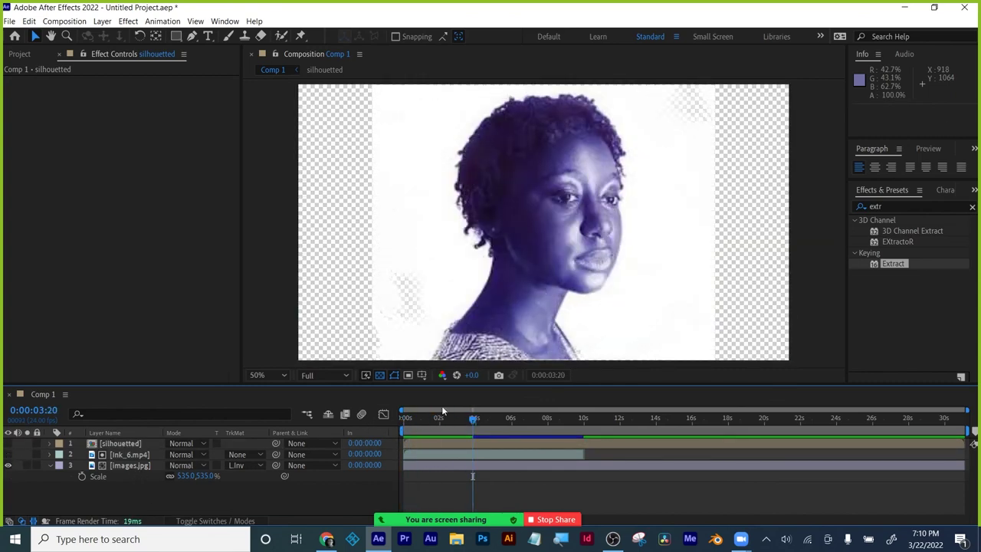
left_click_drag(412, 423, 487, 422)
left_click(19, 53)
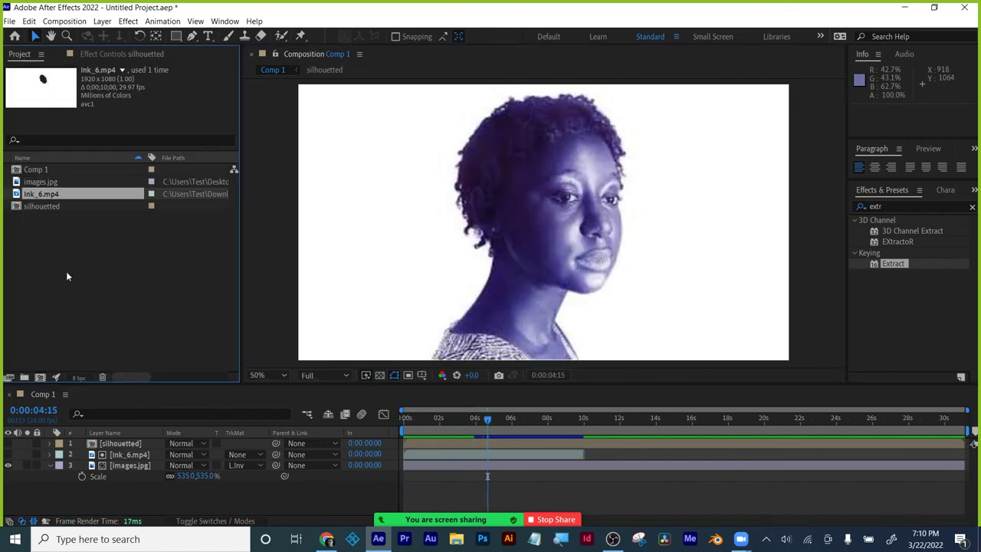
double_click(66, 246)
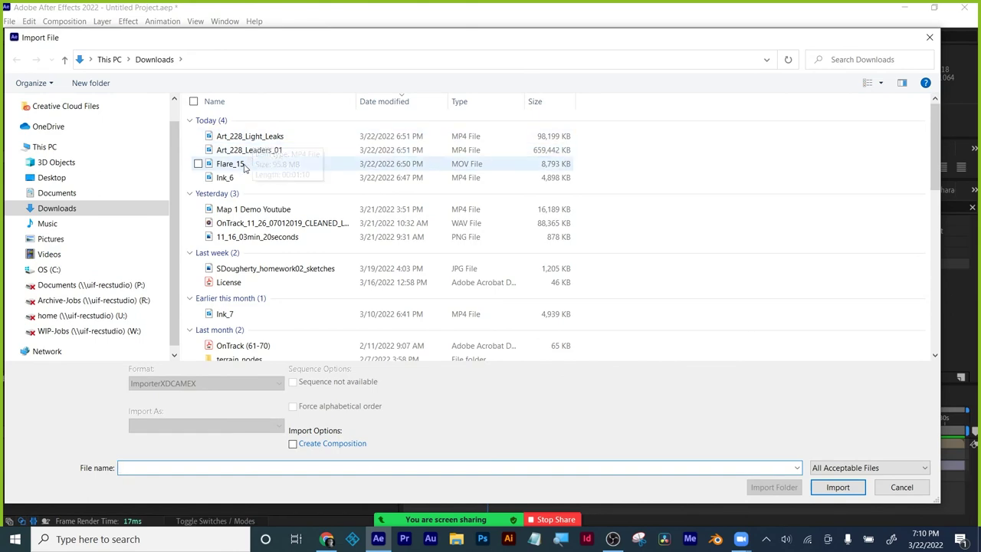
Import Flare_15.mov into Comp 1 as layer 2, Screen-blended with an Alpha Matte
double_click(230, 163)
left_click_drag(85, 182, 100, 454)
left_click(203, 454)
left_click(236, 211)
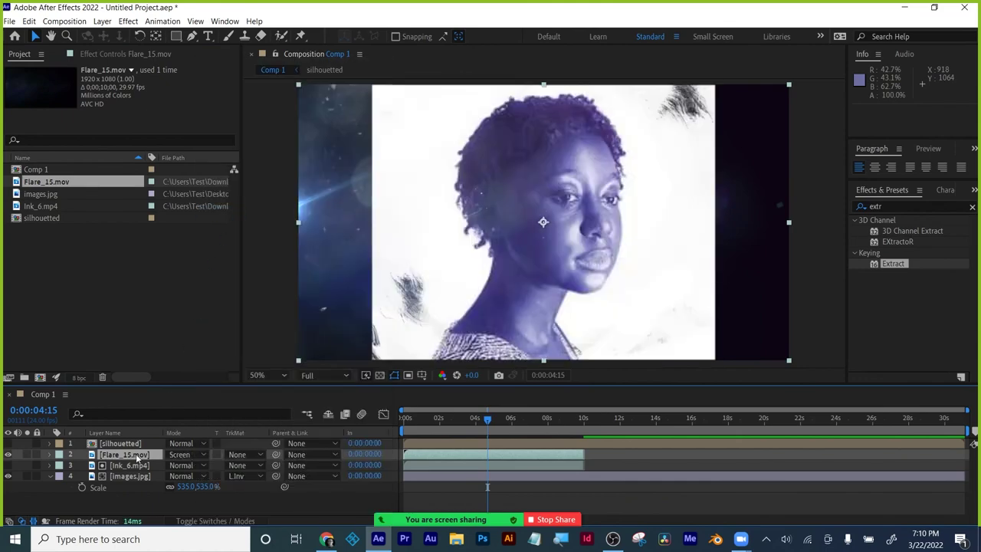
left_click(238, 455)
left_click(261, 407)
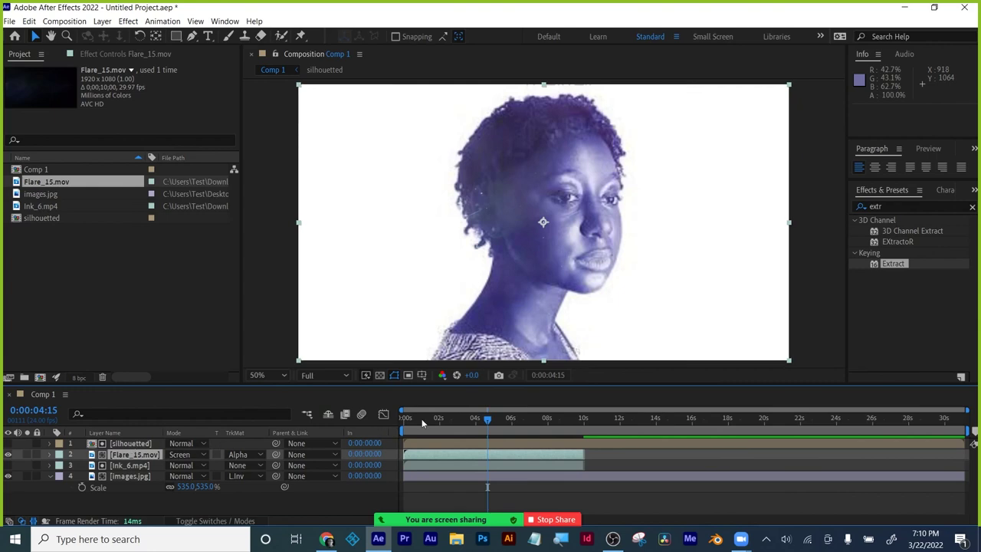
Start the flare at 0:00:02:08 and preview the result
left_click_drag(487, 419, 447, 407)
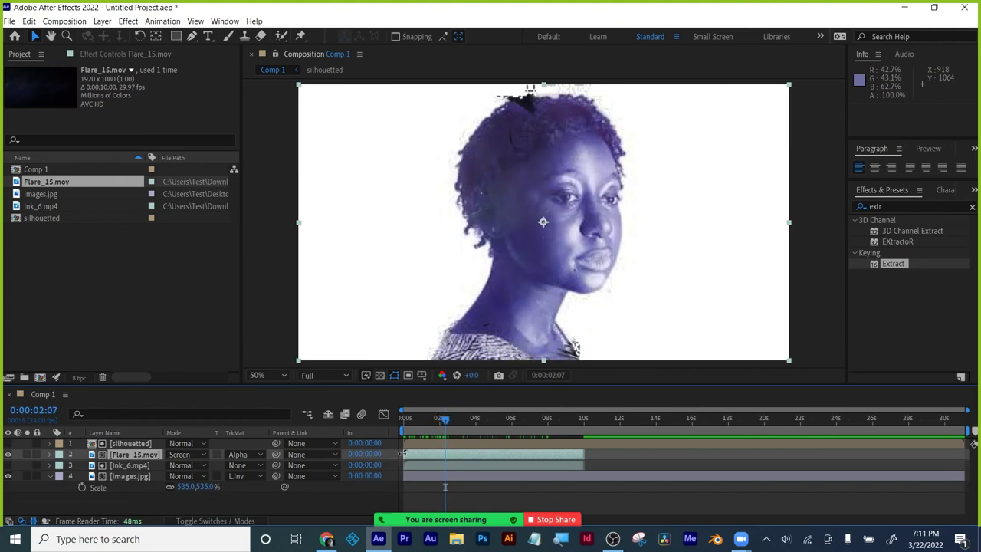
left_click_drag(403, 454, 447, 453)
left_click_drag(446, 419, 525, 418)
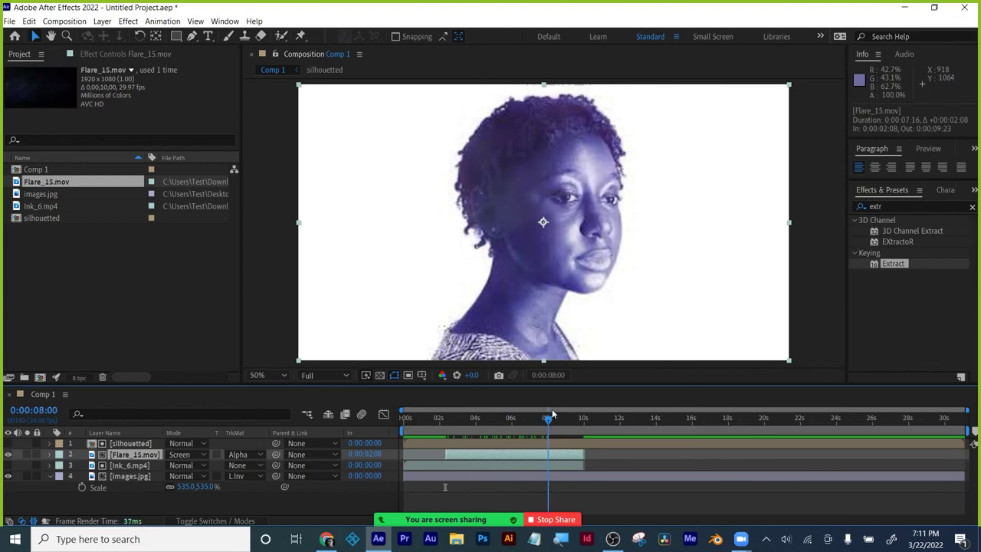
key("space")
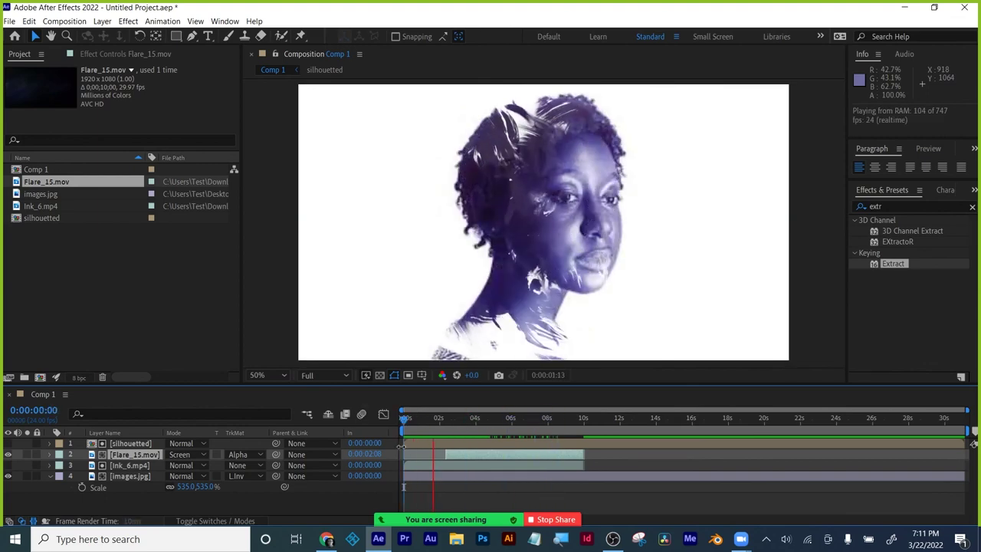